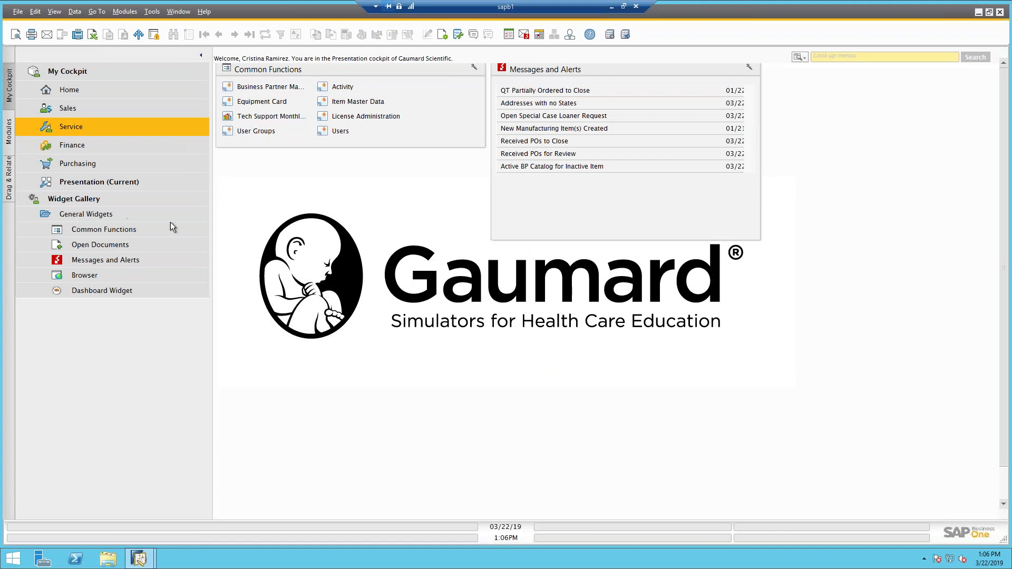
# Open the Business Partner Master Data form and move its window partly over the cockpit pane.
pyautogui.click(278, 88)
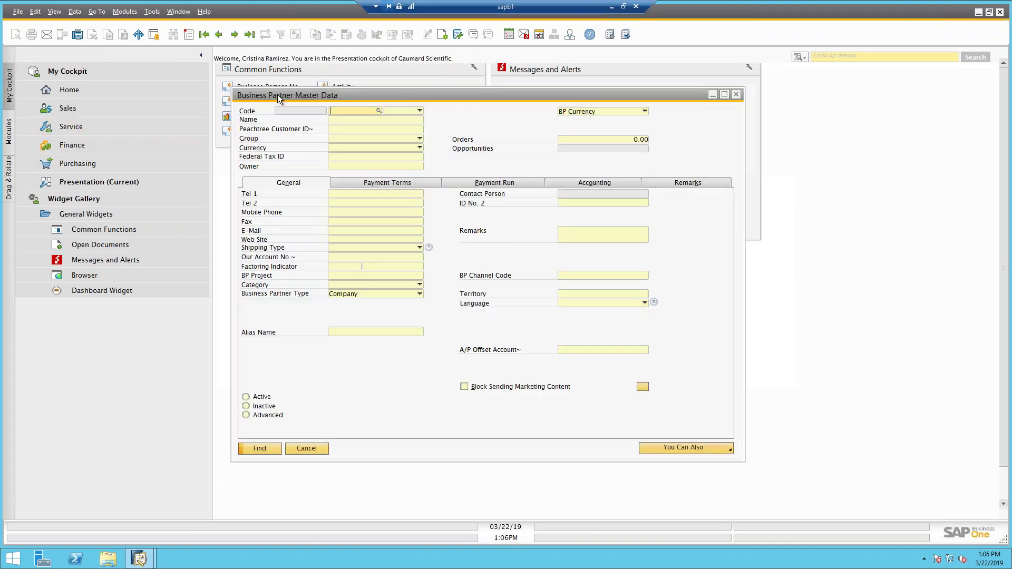
pyautogui.moveTo(278, 100); pyautogui.dragTo(187, 108)
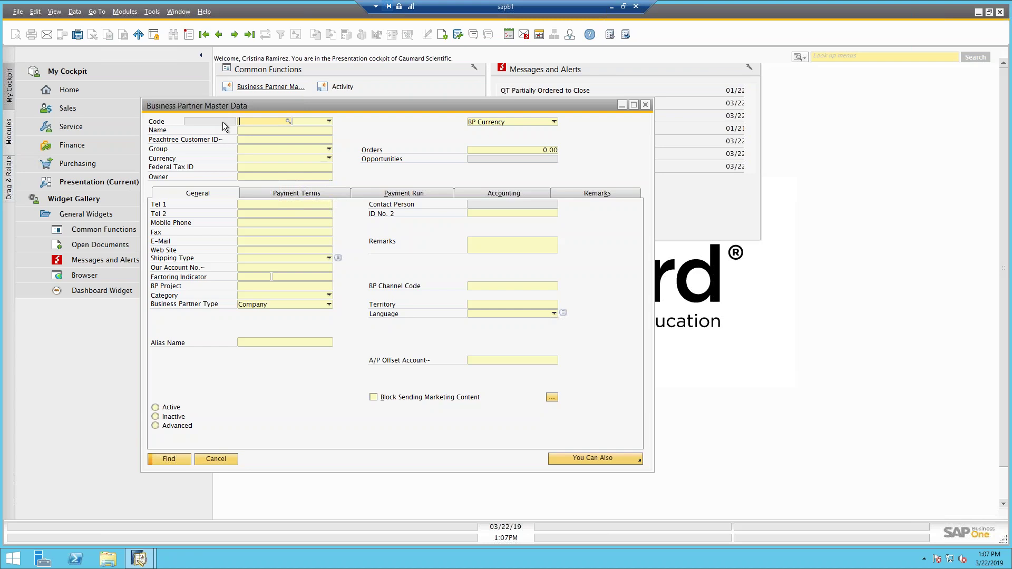
pyautogui.moveTo(177, 110); pyautogui.dragTo(144, 102)
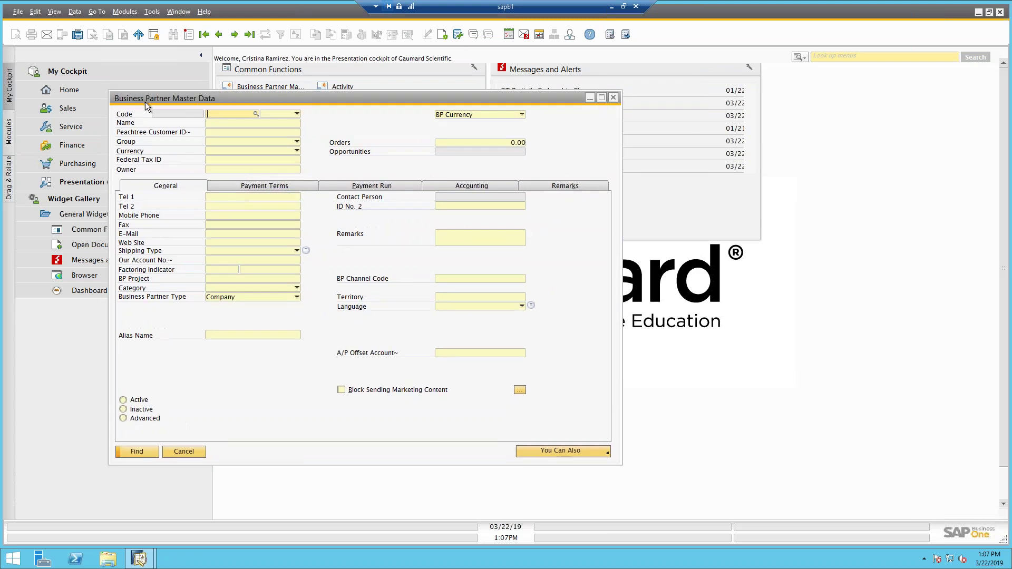
# Change the label of the Group field in the form header to Category.
pyautogui.keyDown('ctrl'); pyautogui.doubleClick(125, 142); pyautogui.keyUp('ctrl')
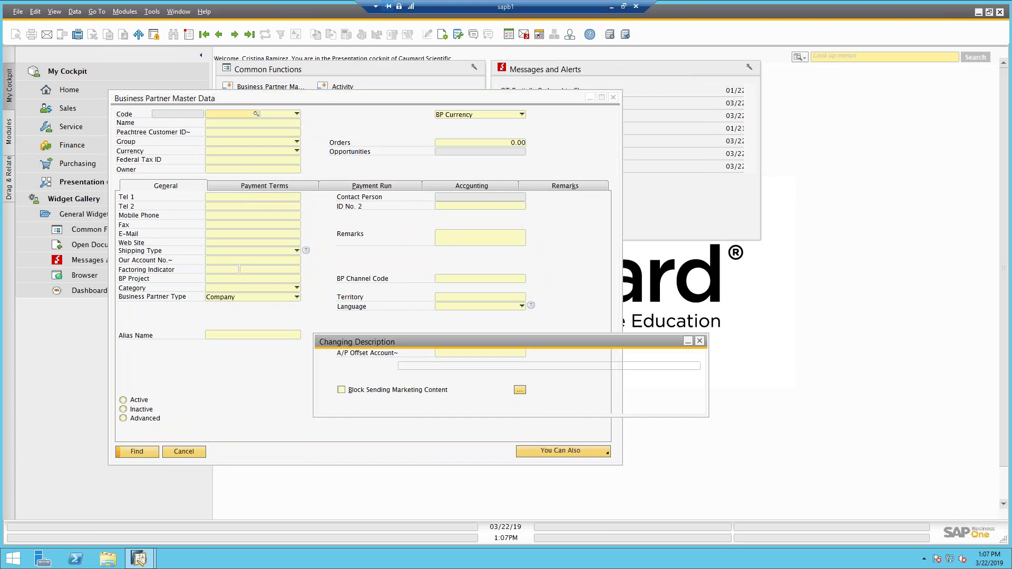
pyautogui.moveTo(468, 344); pyautogui.dragTo(189, 209)
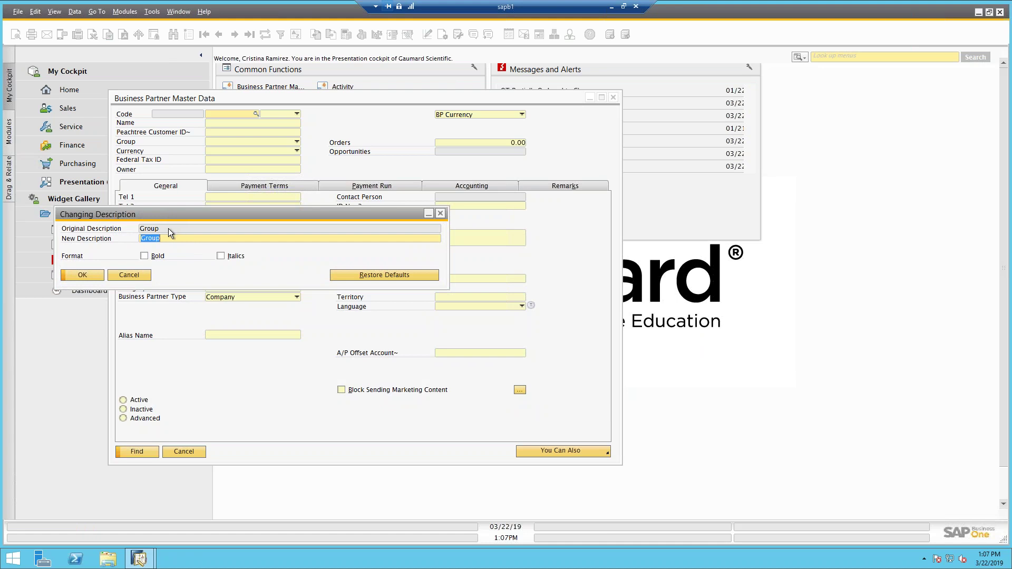
pyautogui.write('Cate')
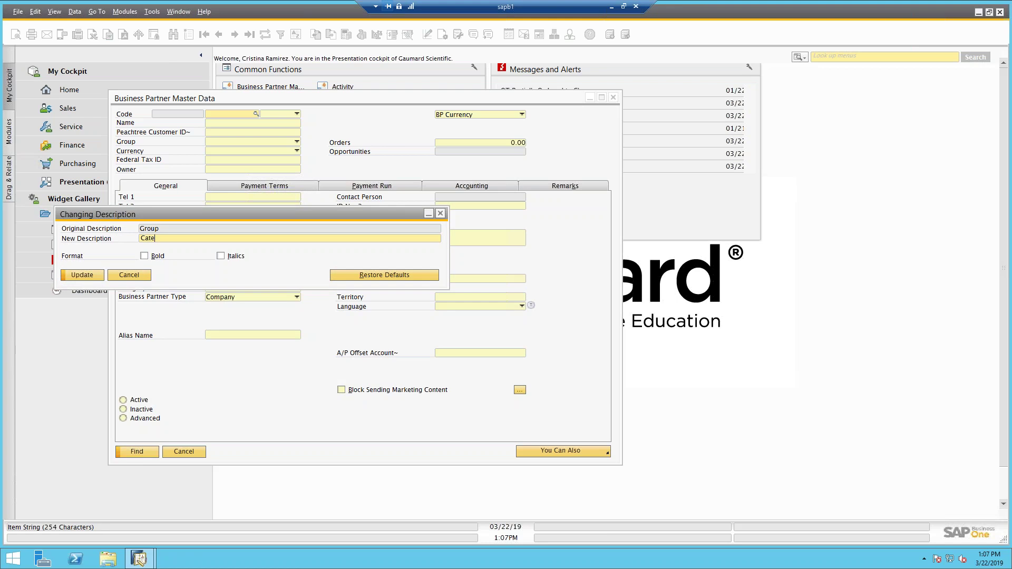
pyautogui.write('gory')
pyautogui.click(80, 275)
pyautogui.click(96, 279)
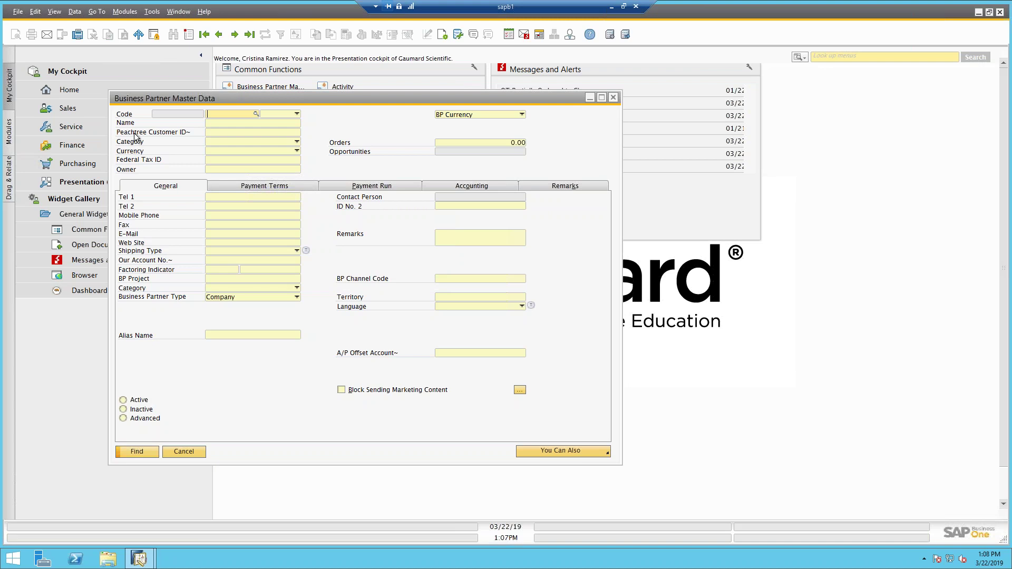
# Check the original description behind the Peachtree Customer ID label without changing it.
pyautogui.keyDown('ctrl'); pyautogui.doubleClick(134, 133); pyautogui.keyUp('ctrl')
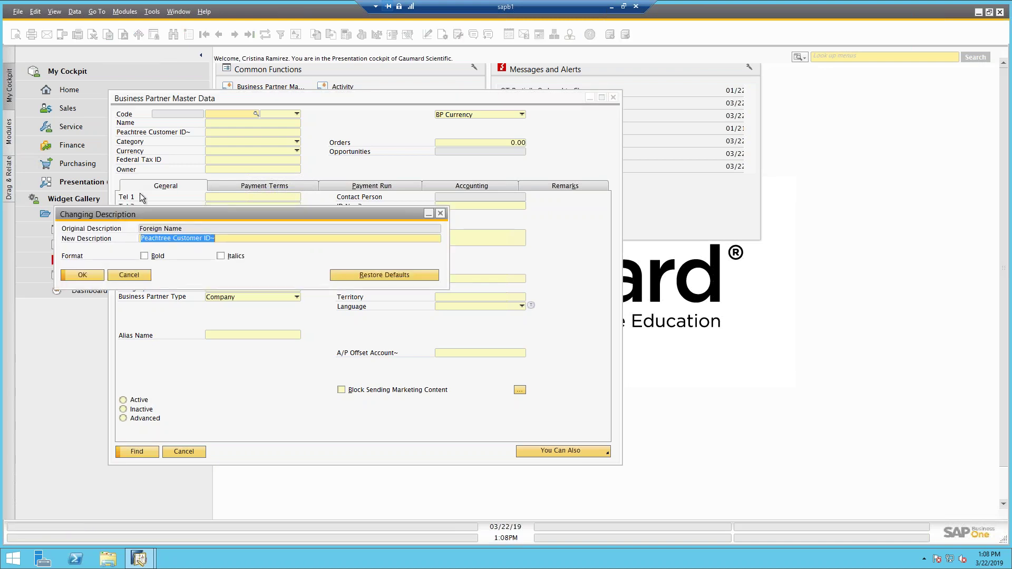
pyautogui.moveTo(144, 214); pyautogui.dragTo(144, 213)
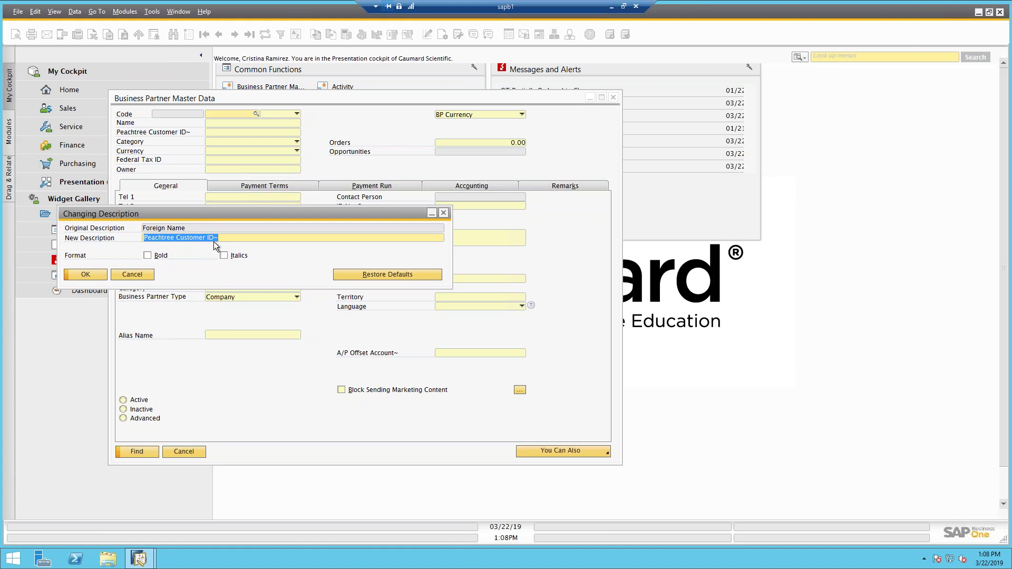
pyautogui.moveTo(210, 217); pyautogui.dragTo(220, 233)
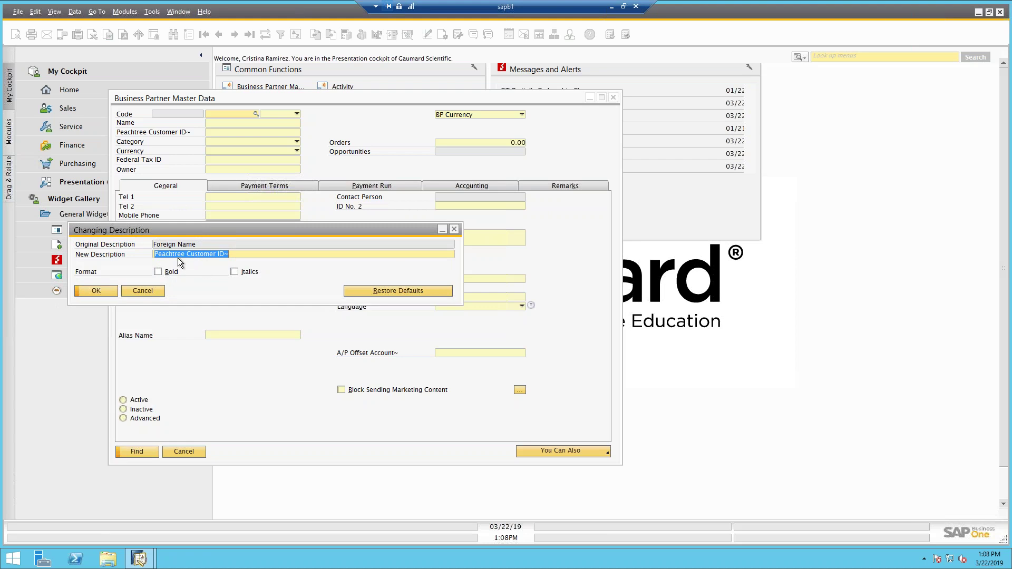
pyautogui.click(237, 252)
pyautogui.click(158, 287)
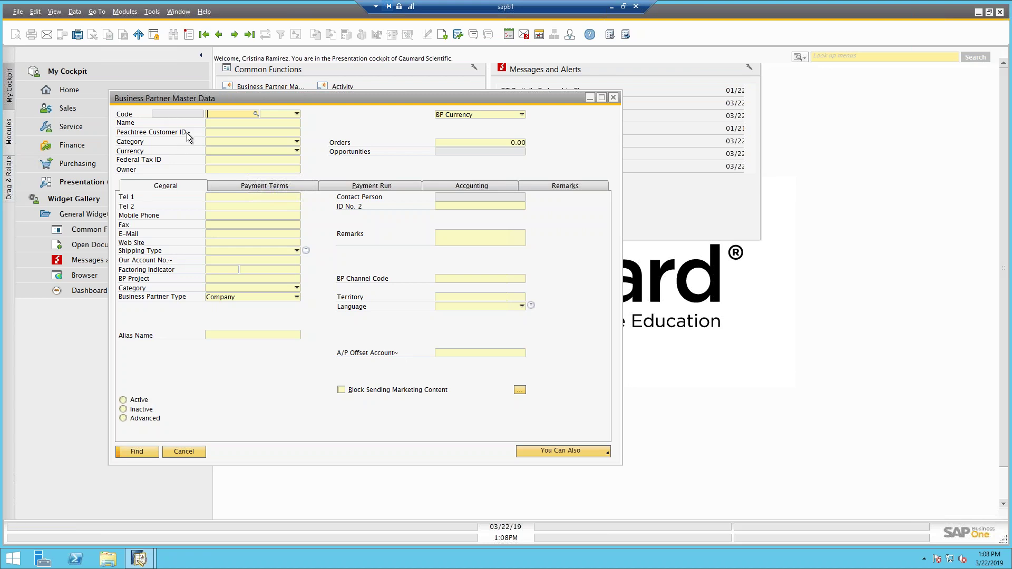
# Format the label of the Currency field in bold.
pyautogui.moveTo(202, 100); pyautogui.dragTo(128, 96)
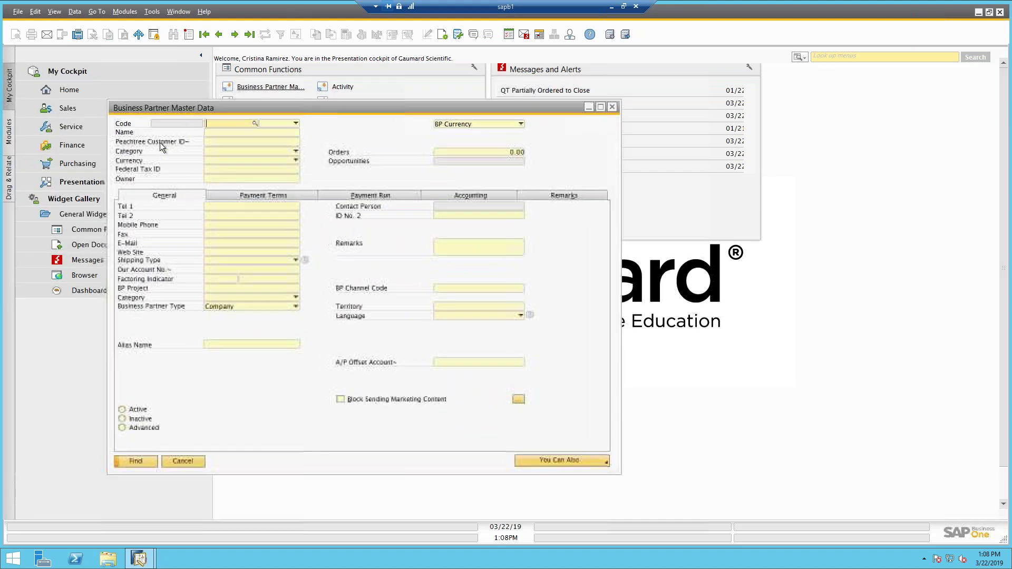
pyautogui.keyDown('ctrl'); pyautogui.doubleClick(128, 163); pyautogui.keyUp('ctrl')
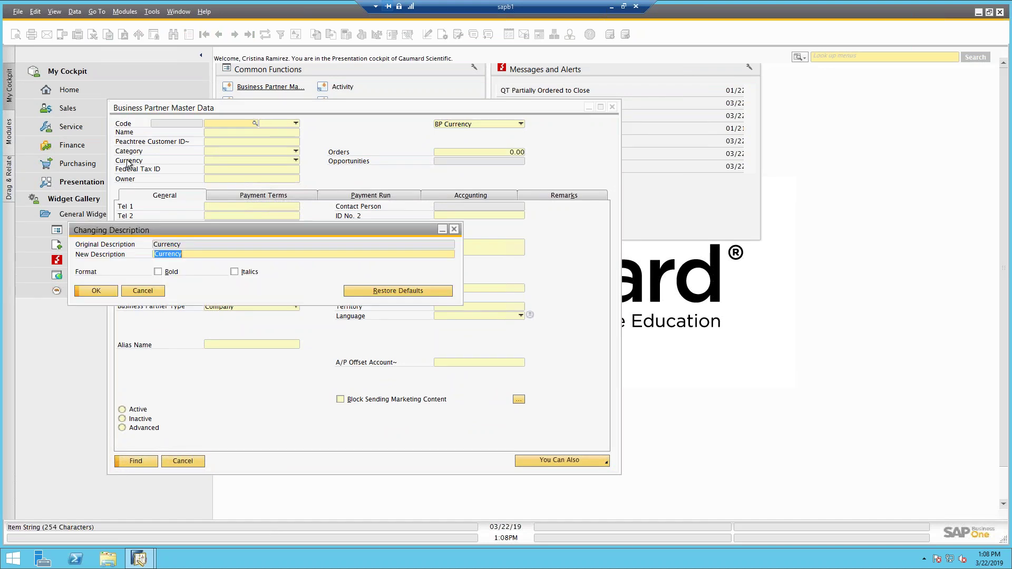
pyautogui.click(100, 292)
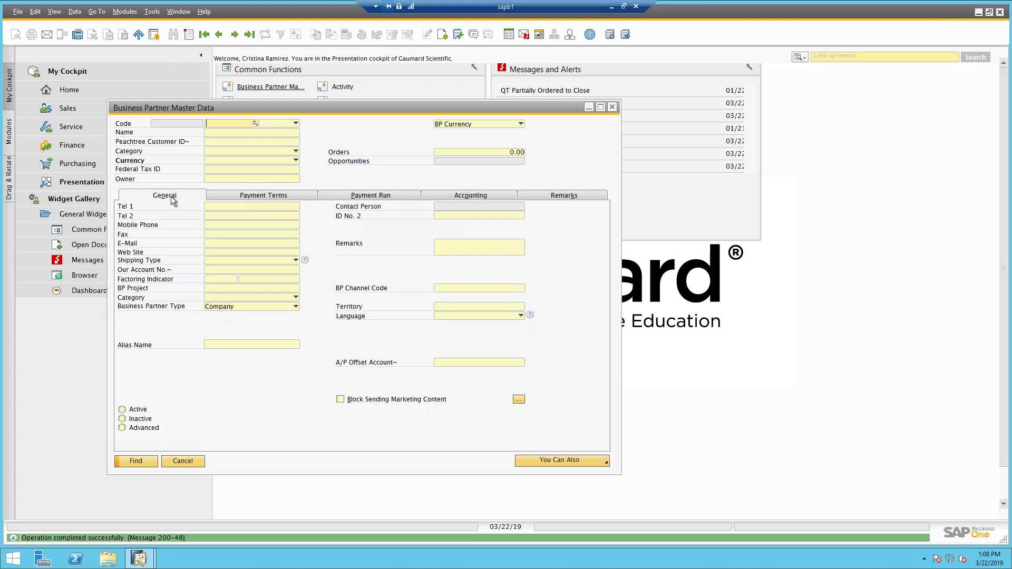
# Put the Business Partner Master Data form into UI edit mode and hide the Fax field on the General tab.
pyautogui.click(154, 12)
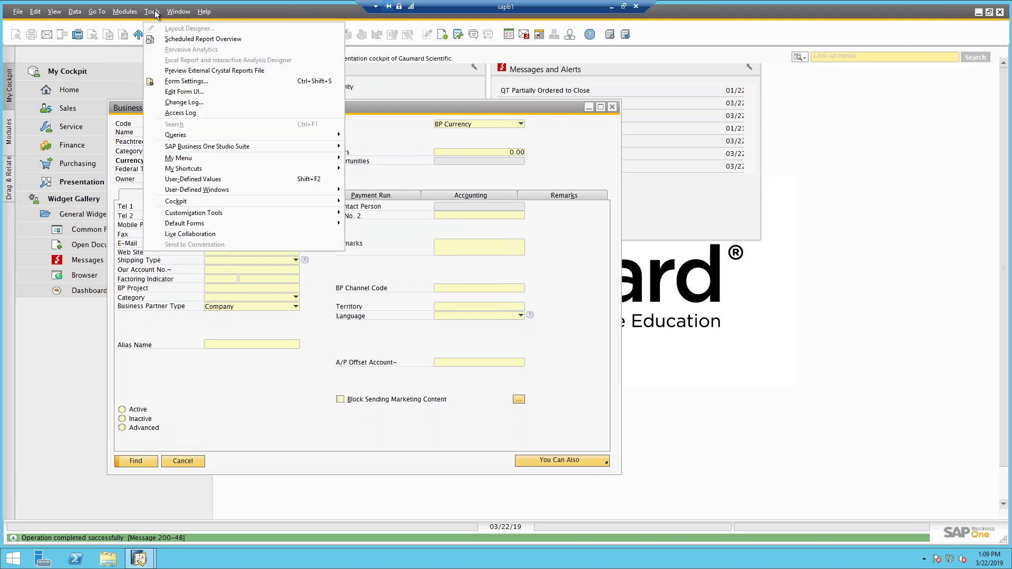
pyautogui.click(173, 92)
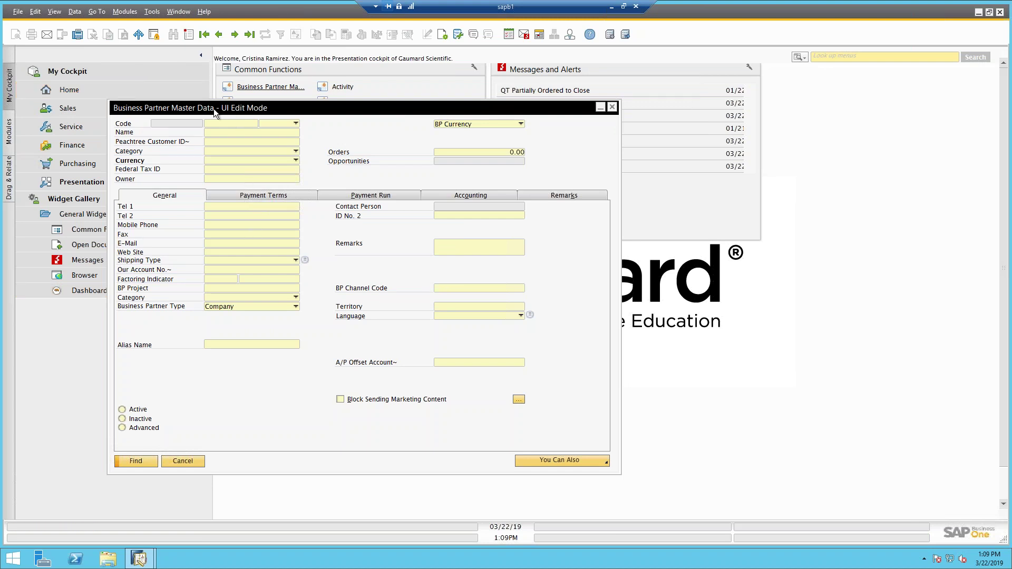
pyautogui.moveTo(213, 109); pyautogui.dragTo(177, 94)
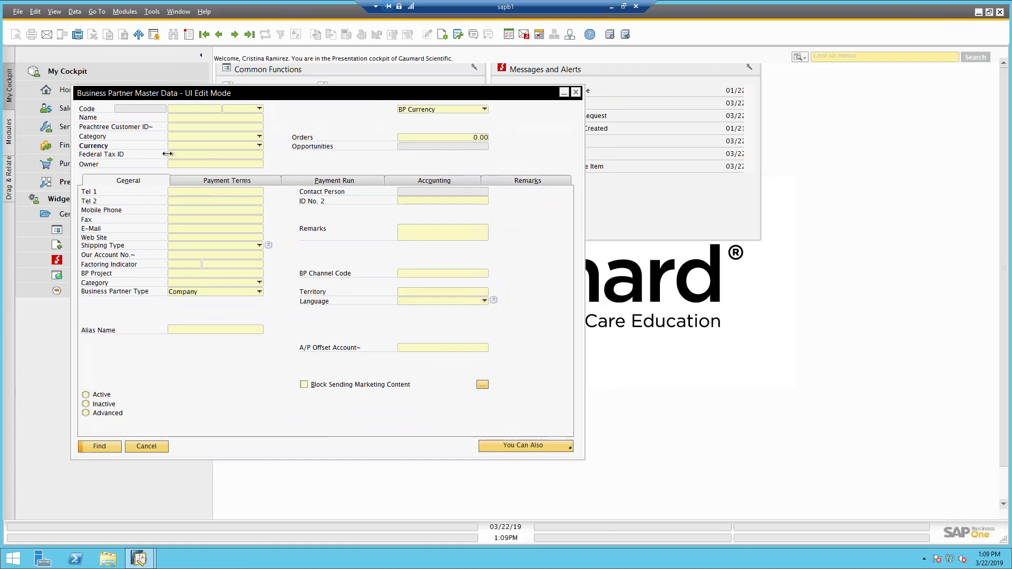
pyautogui.rightClick(171, 223)
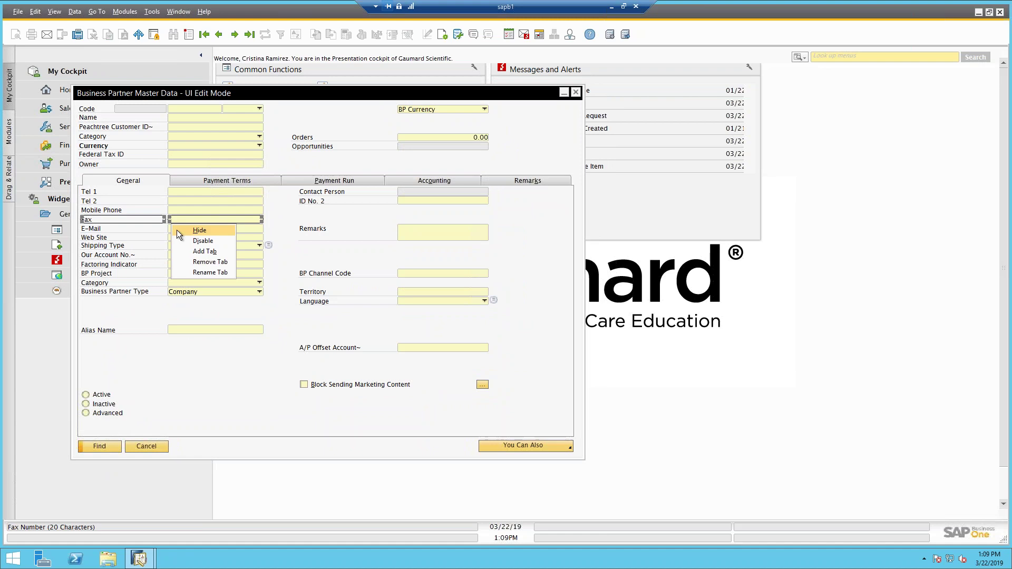
pyautogui.click(178, 232)
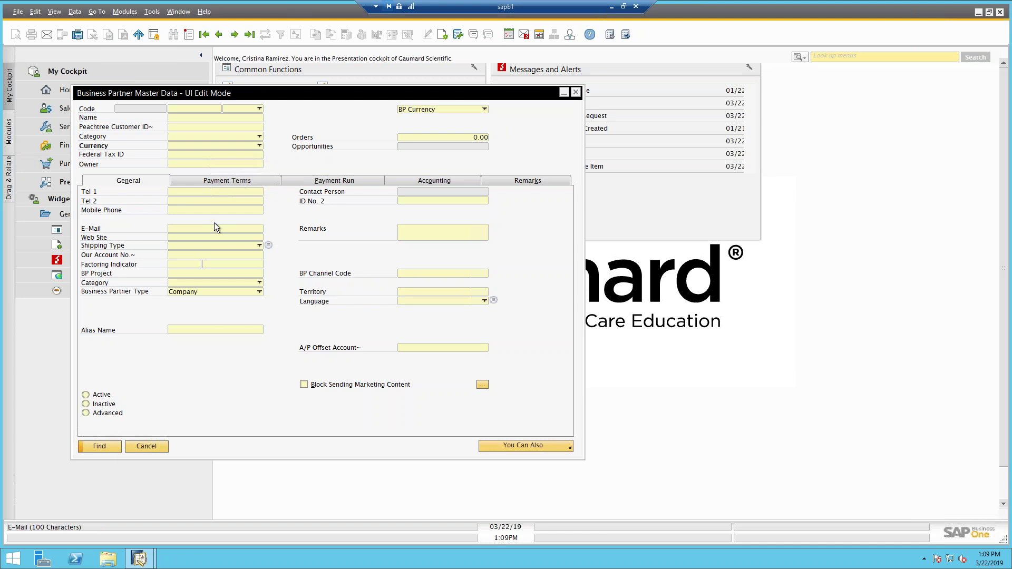
# Try disabling the Mobile Phone field on the General tab and enable it again.
pyautogui.rightClick(195, 210)
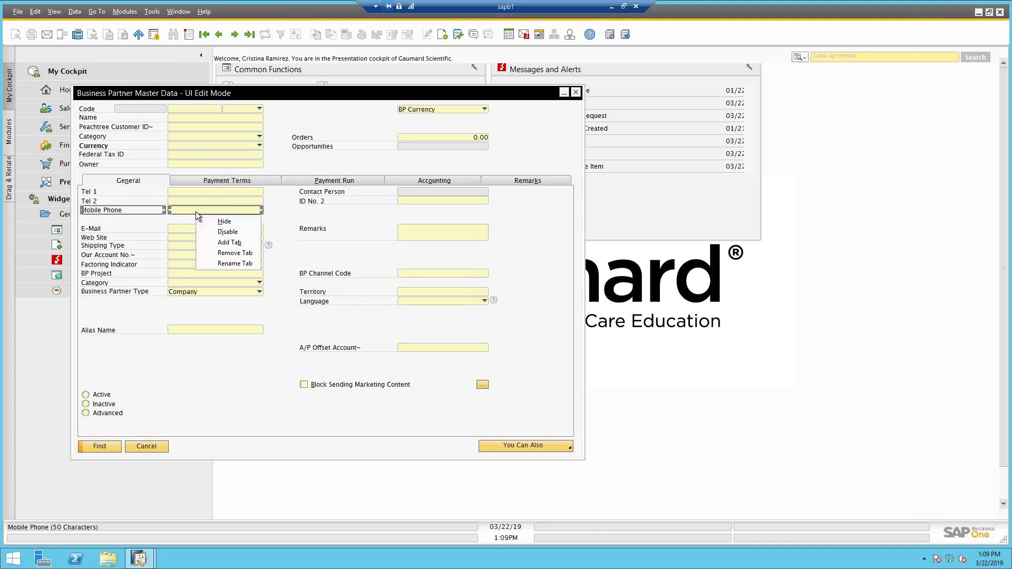
pyautogui.click(201, 230)
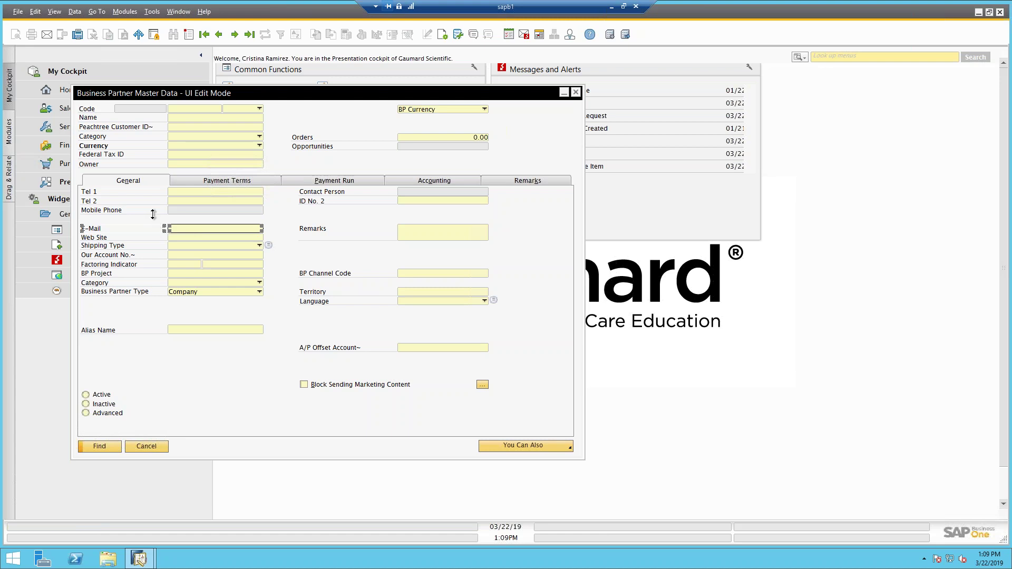
pyautogui.rightClick(200, 210)
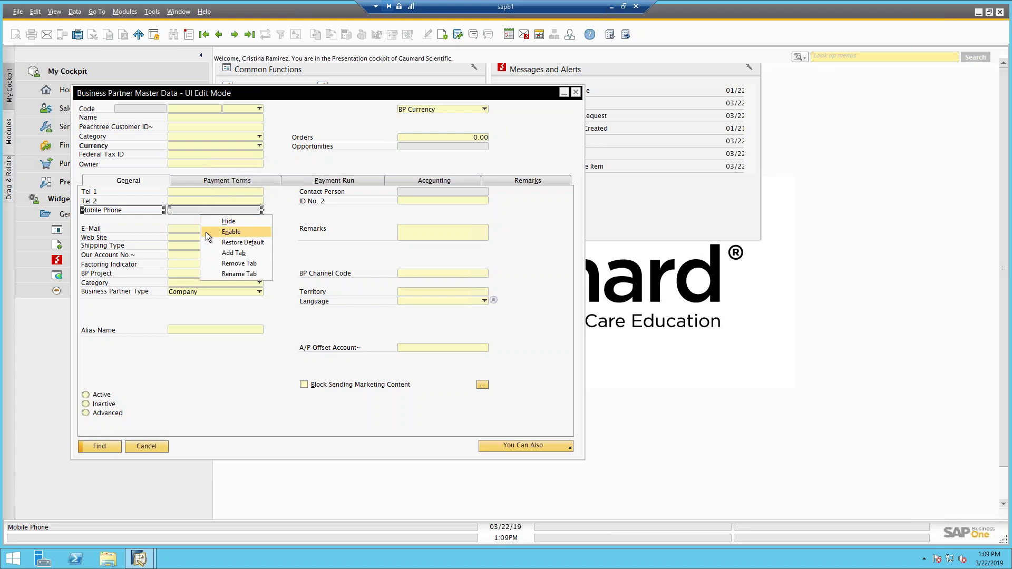
pyautogui.click(207, 232)
pyautogui.click(283, 223)
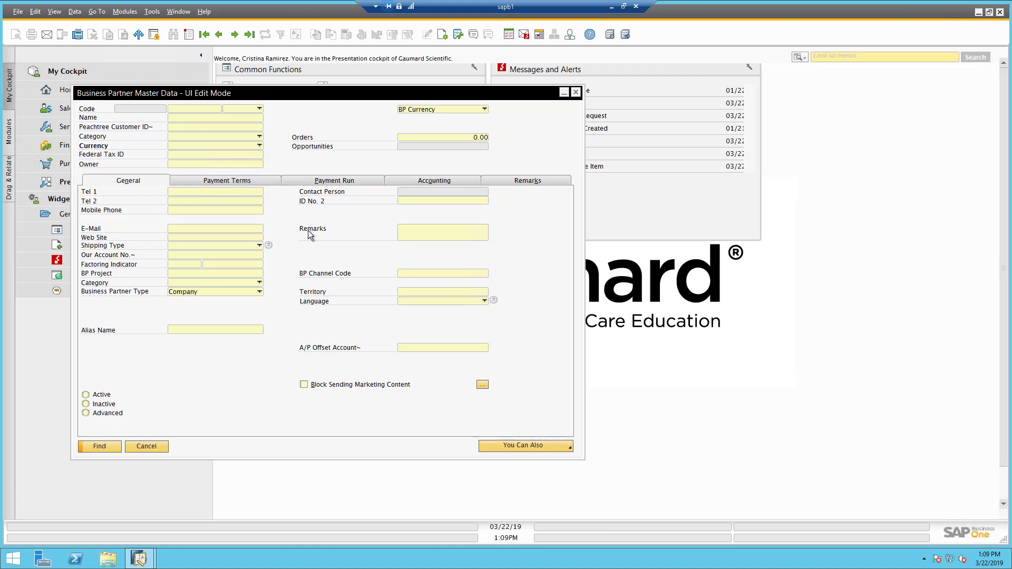
# Display the user-defined fields and try placing Purchased Items at the bottom of the General tab, restoring its default.
pyautogui.hotkey('ctrl', 'shift', 'u')
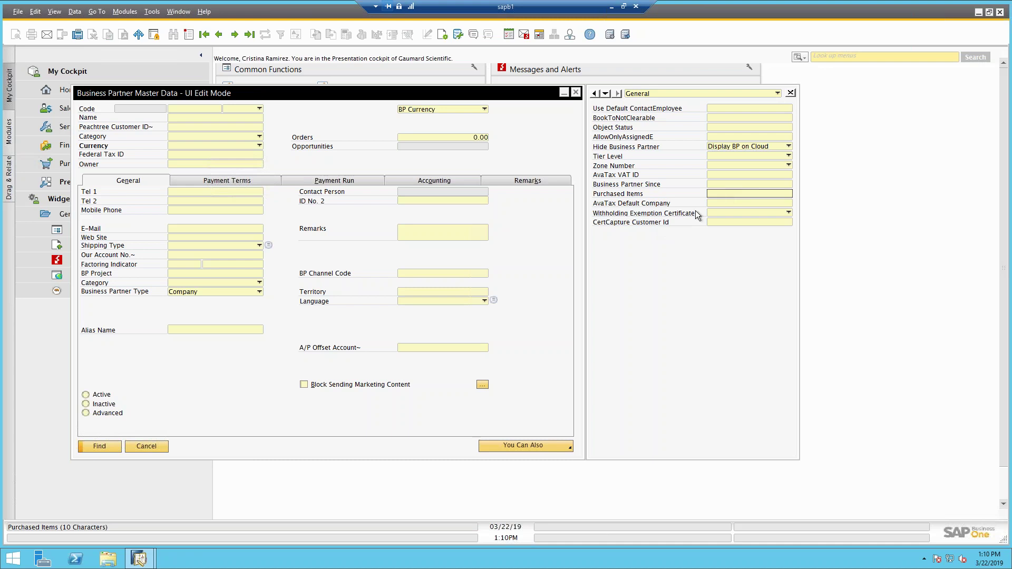
pyautogui.moveTo(307, 428); pyautogui.dragTo(281, 429)
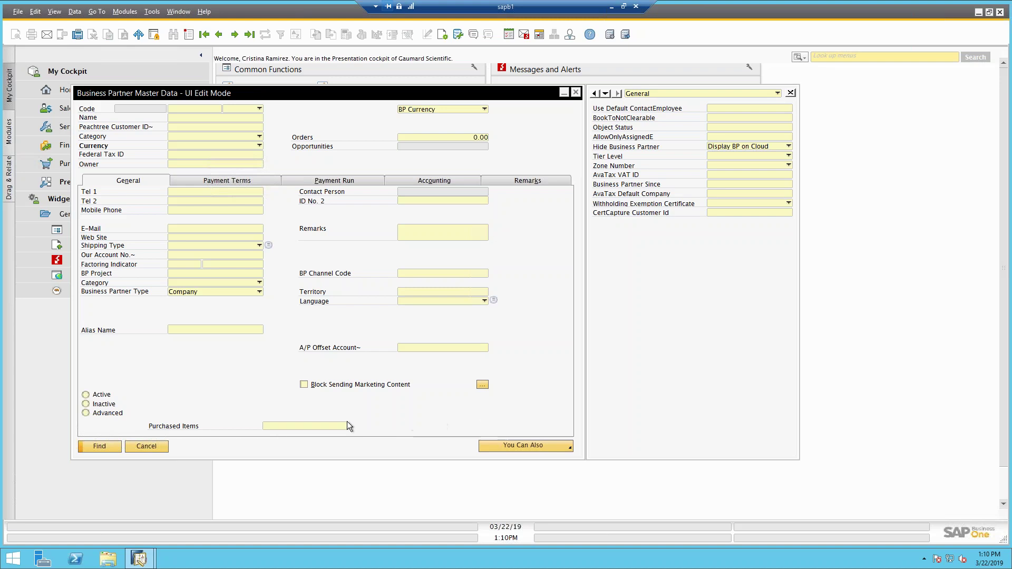
pyautogui.rightClick(291, 426)
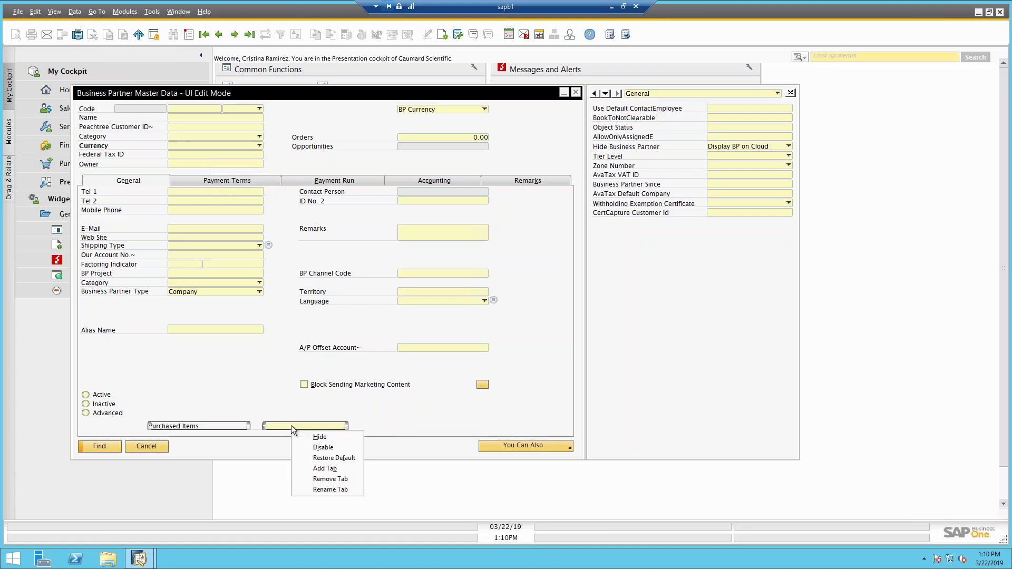
pyautogui.click(302, 458)
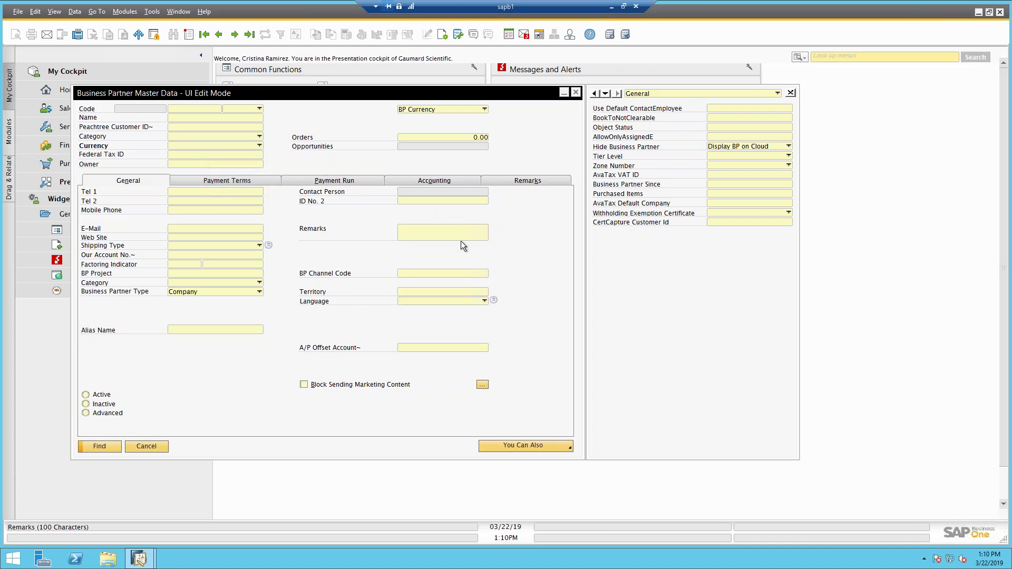
# Add a new tab named Settings to the form and display it.
pyautogui.rightClick(514, 271)
pyautogui.click(537, 309)
pyautogui.write('Settings')
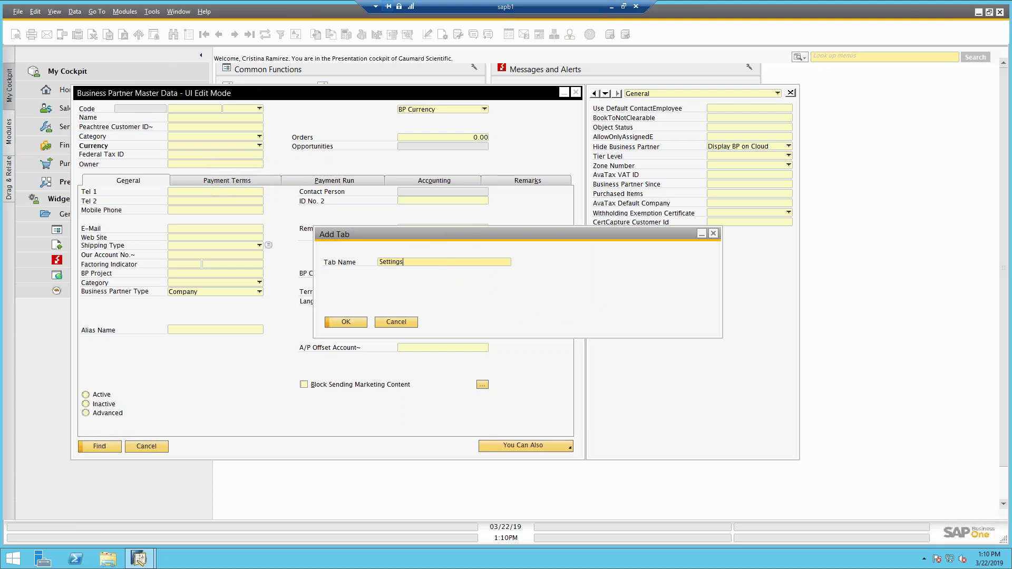
pyautogui.press('Return')
pyautogui.click(530, 182)
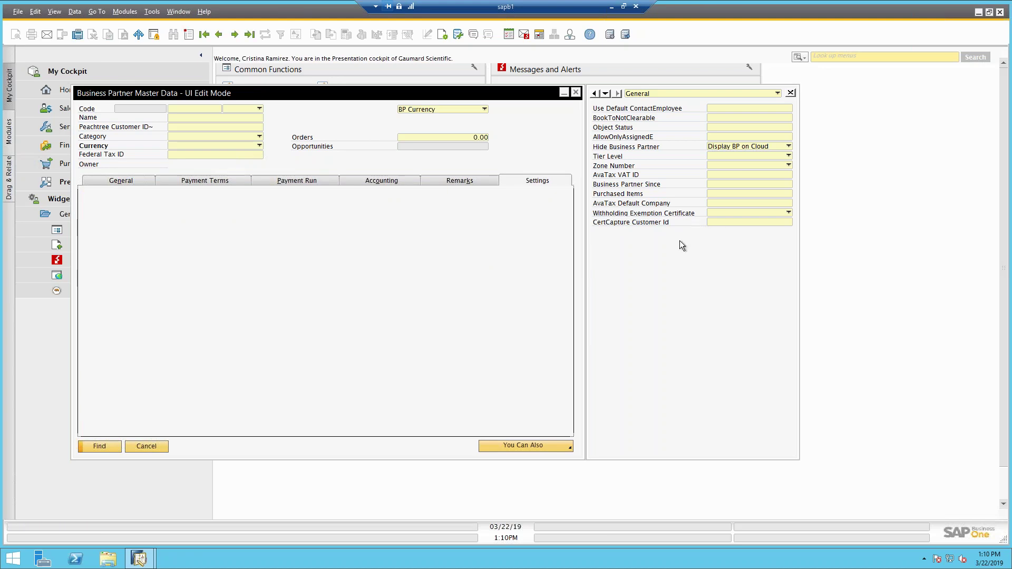
# Place the CertCapture Customer Id and Opportunities fields on the Settings tab and save the UI changes.
pyautogui.moveTo(773, 222); pyautogui.dragTo(379, 277)
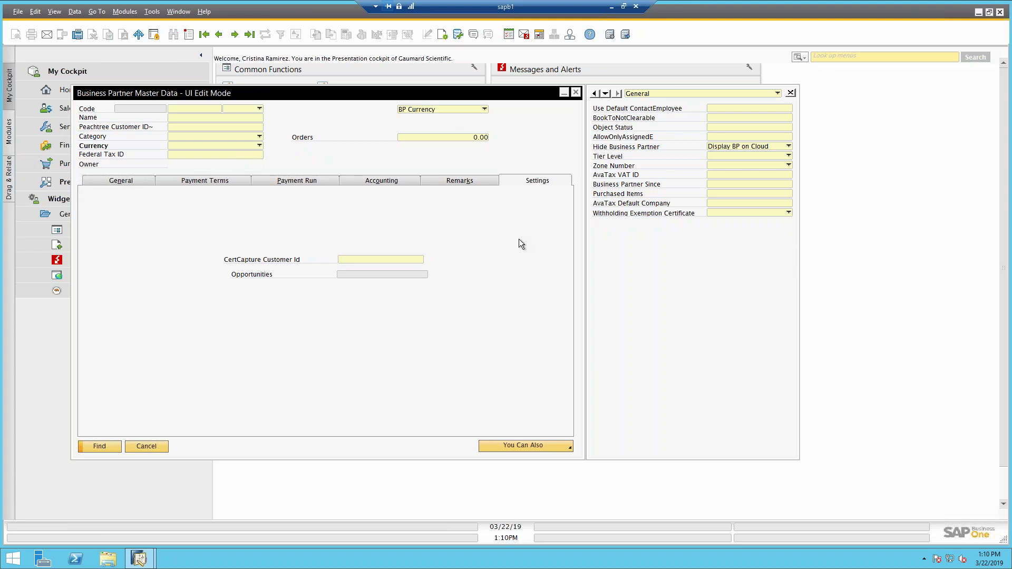
pyautogui.rightClick(449, 212)
pyautogui.click(457, 220)
pyautogui.rightClick(459, 214)
pyautogui.click(465, 231)
pyautogui.click(152, 12)
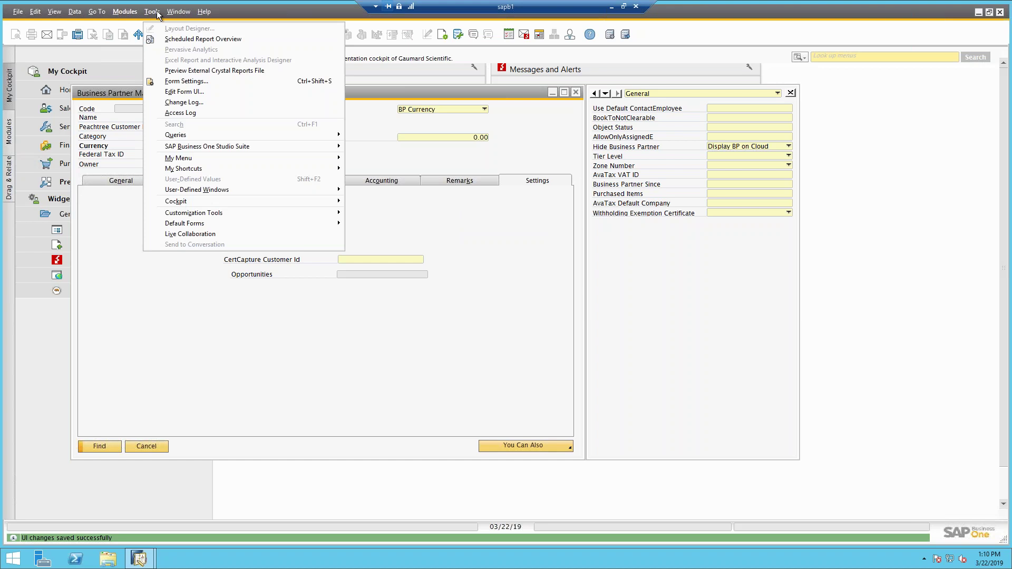
pyautogui.click(175, 93)
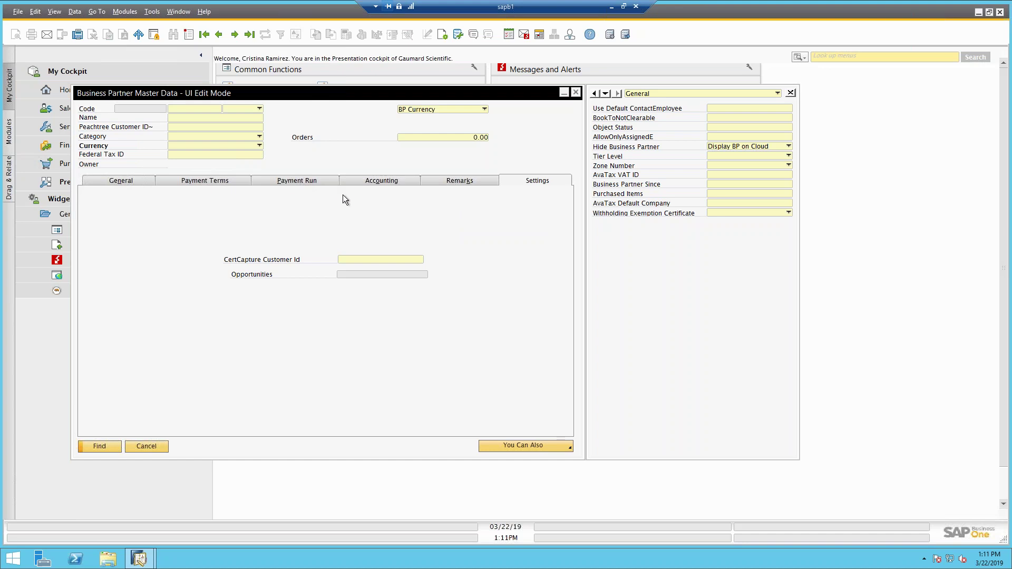
pyautogui.rightClick(179, 239)
pyautogui.click(191, 245)
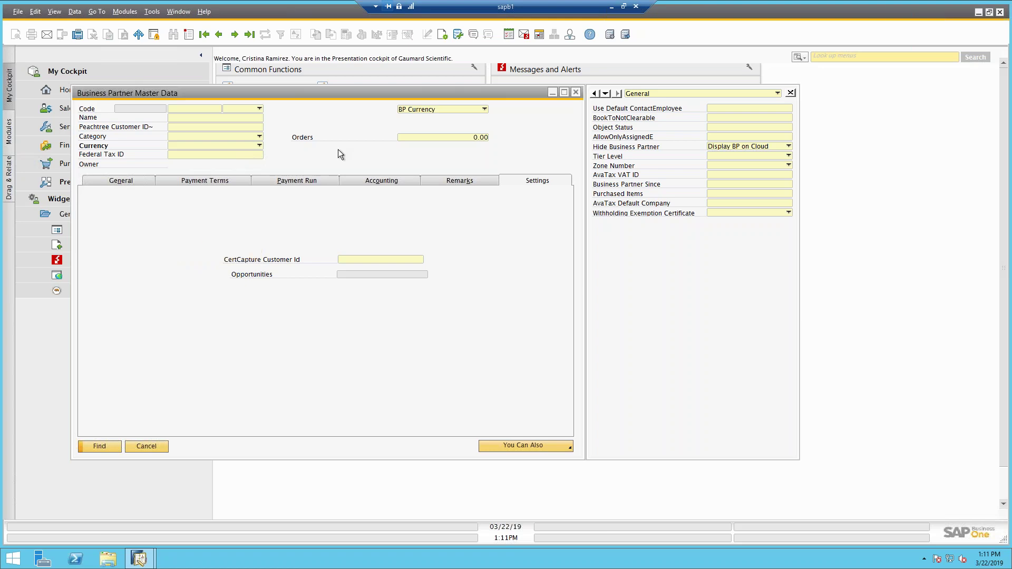
# Close the Business Partner Master Data form and expand the Administration module.
pyautogui.click(576, 93)
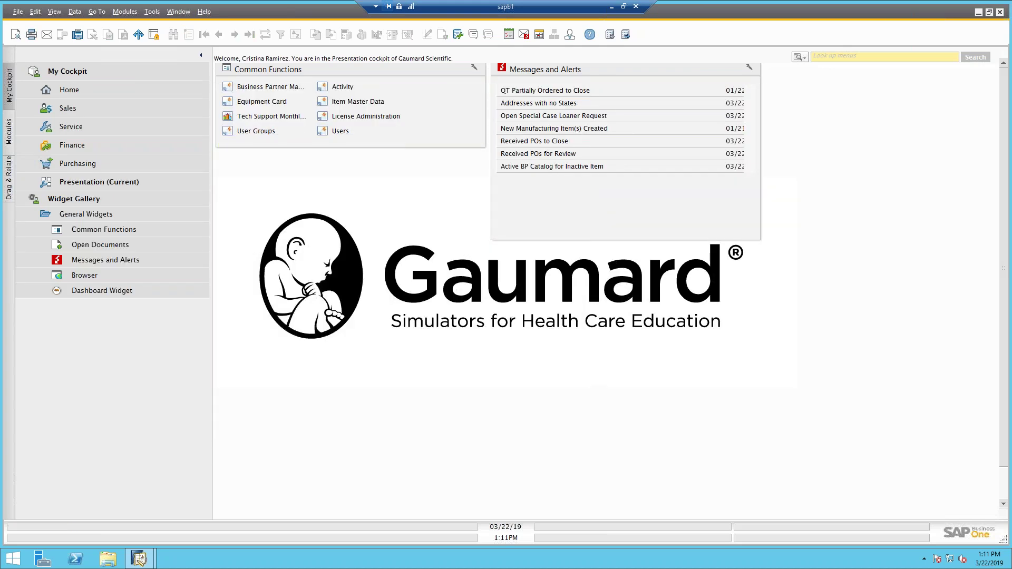
pyautogui.click(9, 131)
pyautogui.click(92, 74)
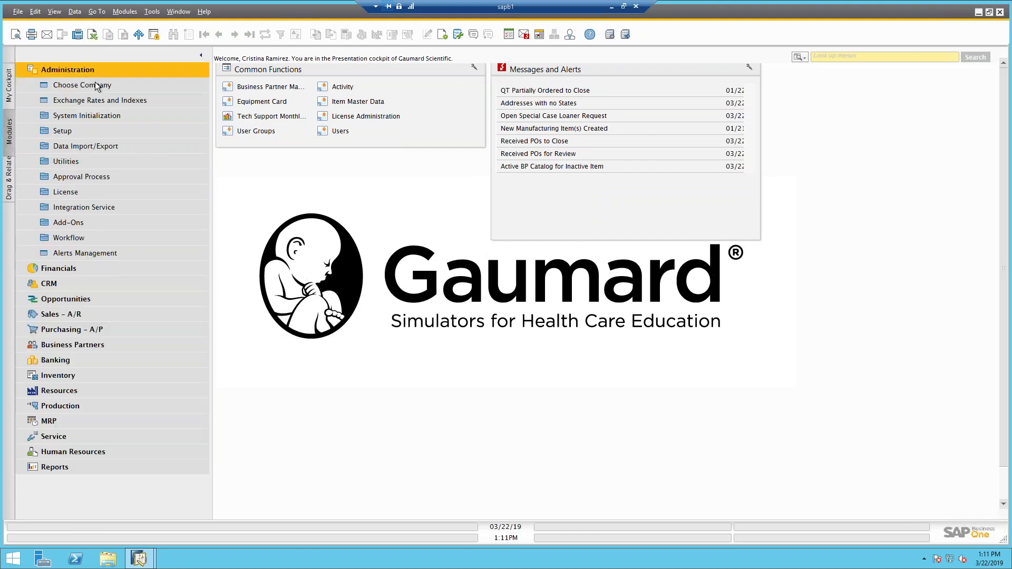
# Open the UI Configuration Template window from the administration utilities and select the Tech Support template.
pyautogui.click(99, 162)
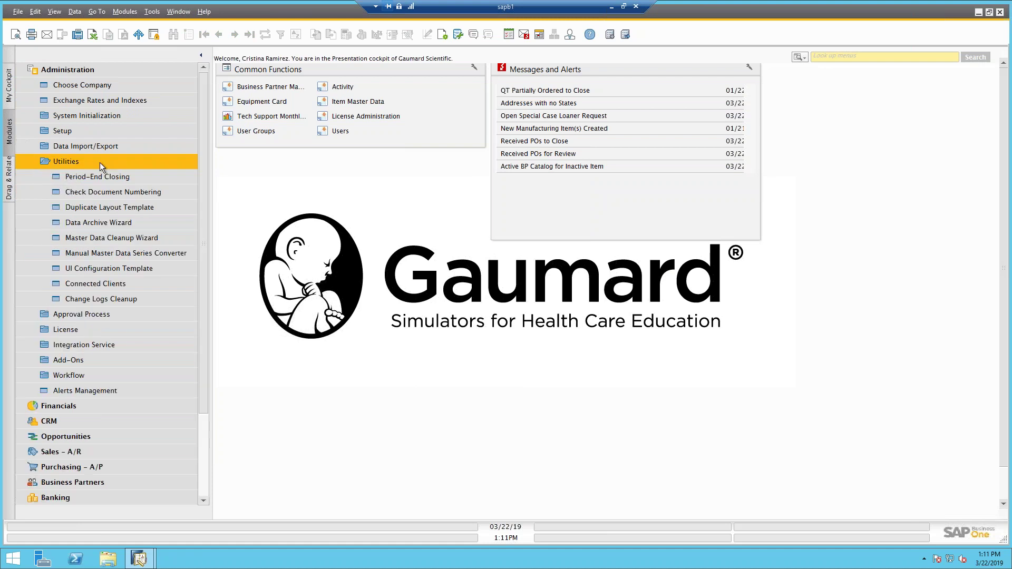
pyautogui.click(109, 269)
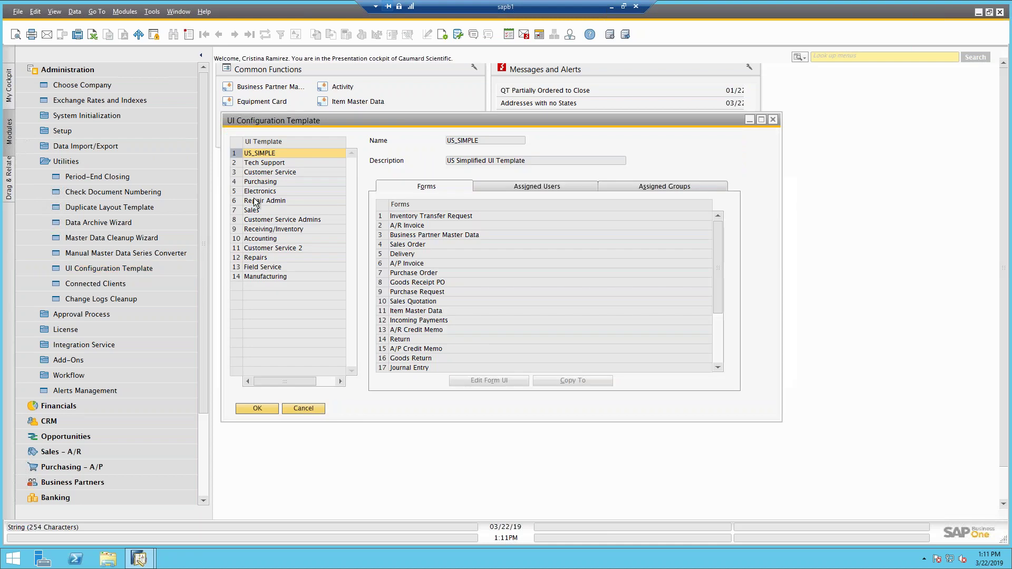
pyautogui.click(288, 162)
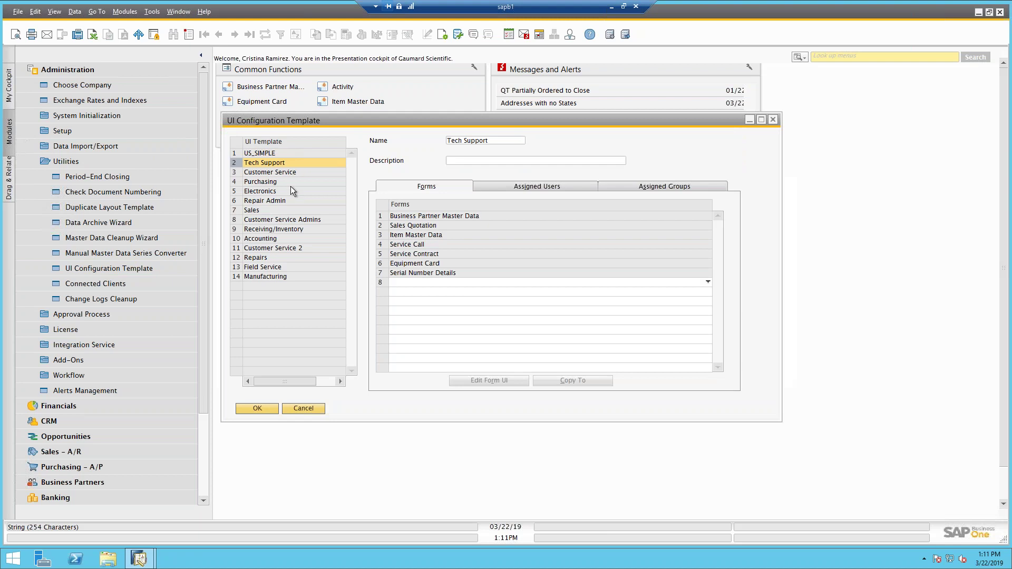
# Review the Tech Support template's assigned users and groups, and return to its list of forms.
pyautogui.click(525, 189)
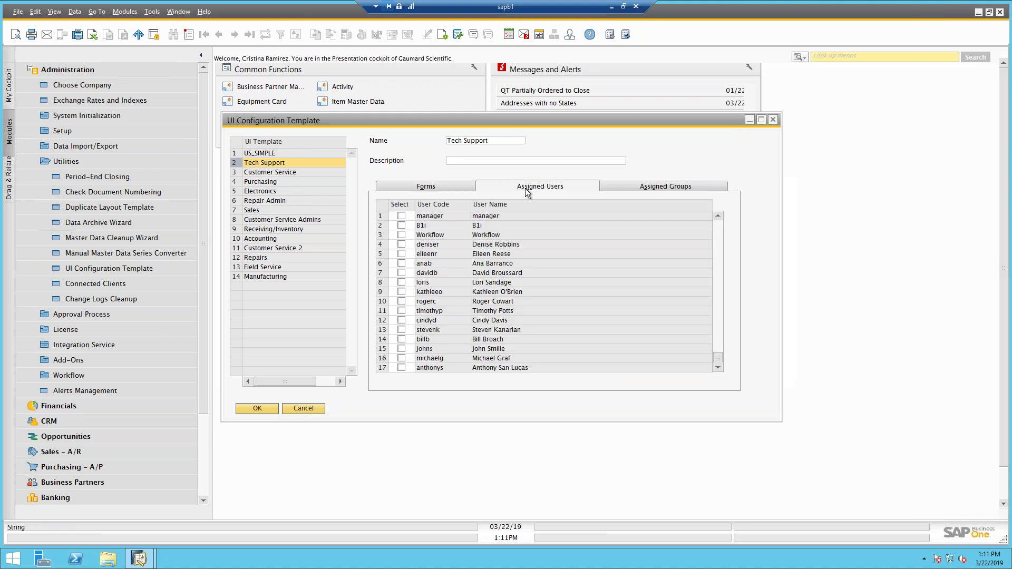
pyautogui.click(641, 187)
pyautogui.click(493, 189)
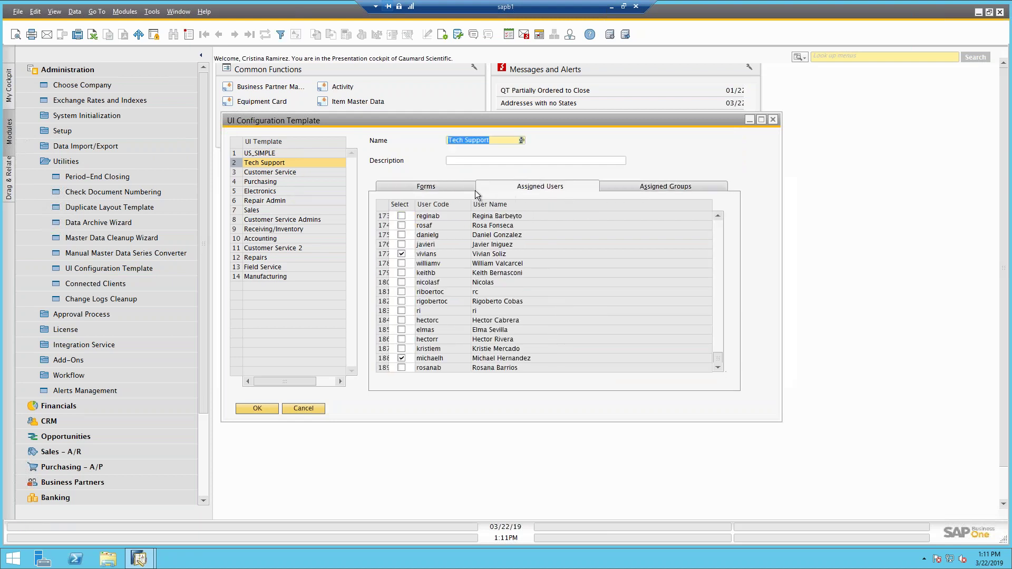
pyautogui.click(440, 185)
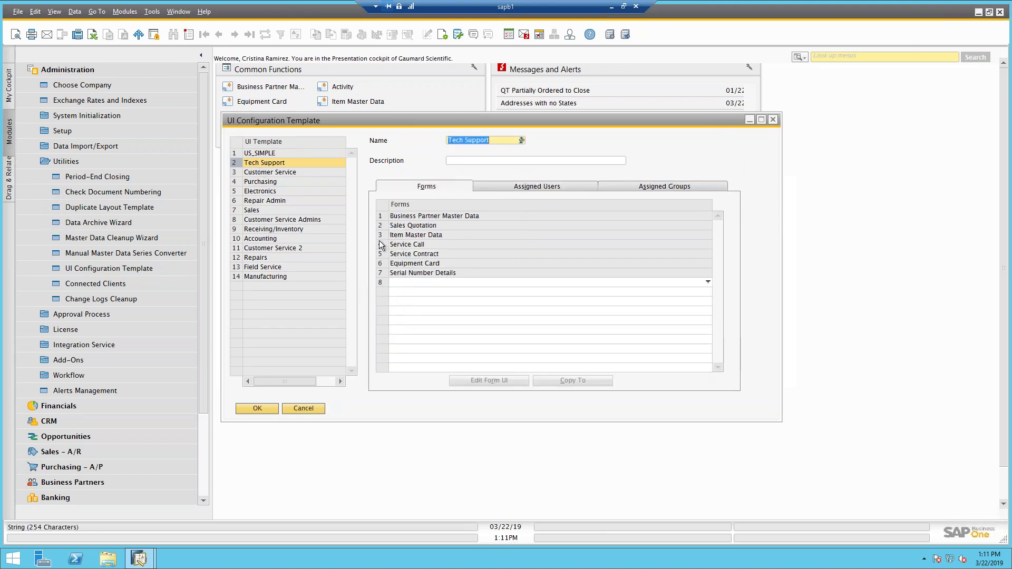
# Open the template's Business Partner Master Data form for UI editing, start restoring its default, decline removing the changes and close the form.
pyautogui.click(380, 216)
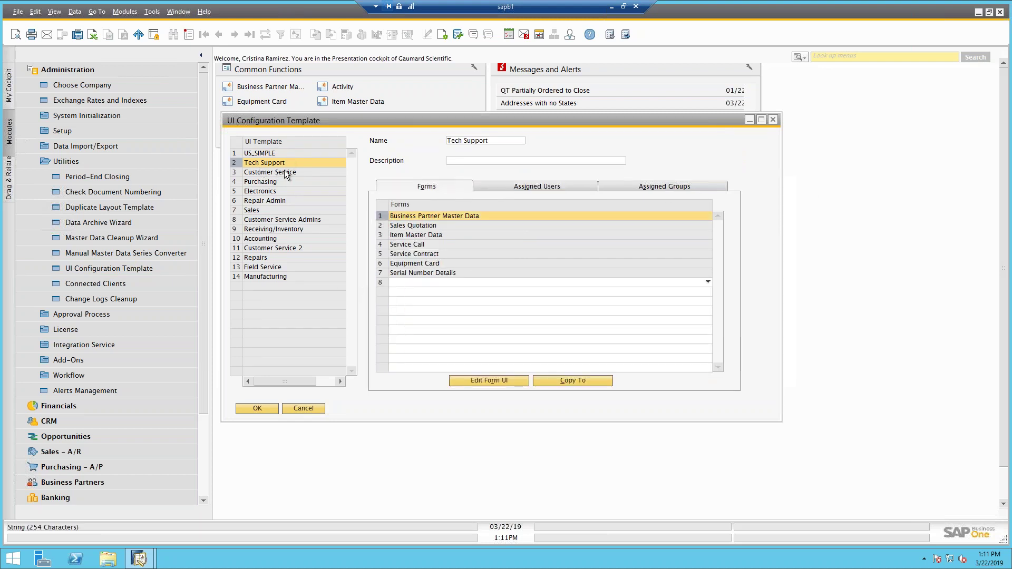
pyautogui.click(483, 380)
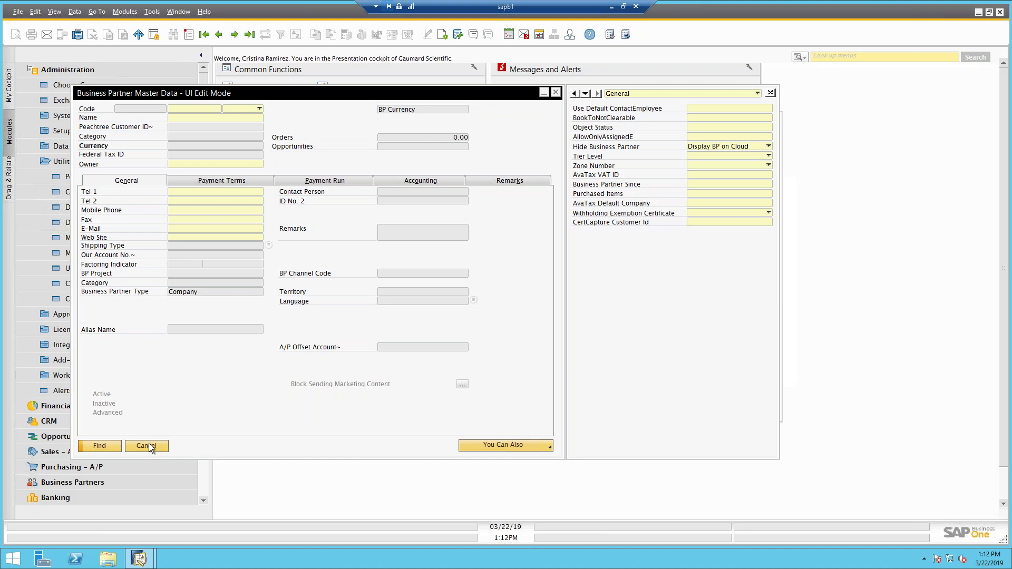
pyautogui.rightClick(344, 132)
pyautogui.click(354, 147)
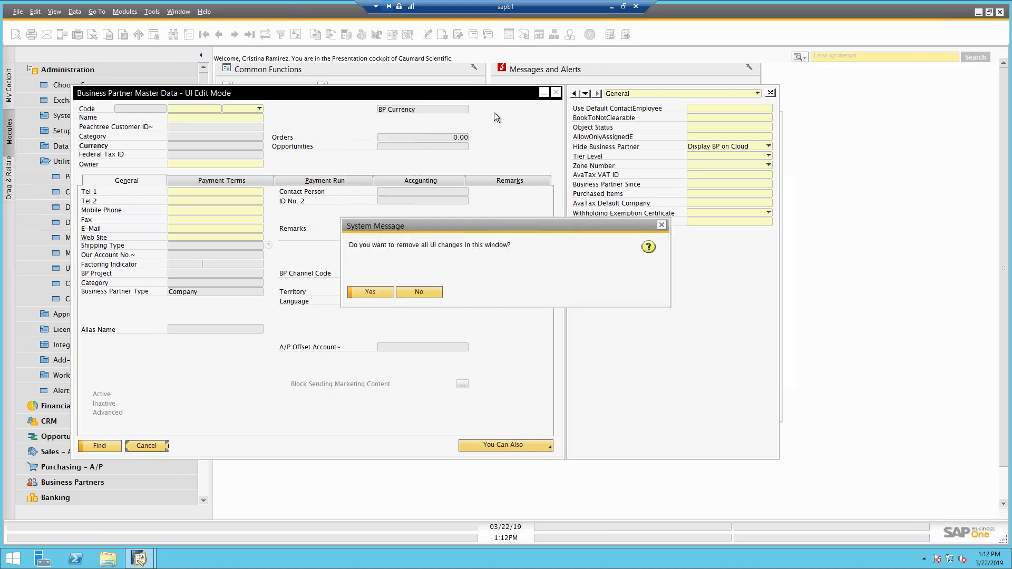
pyautogui.click(409, 292)
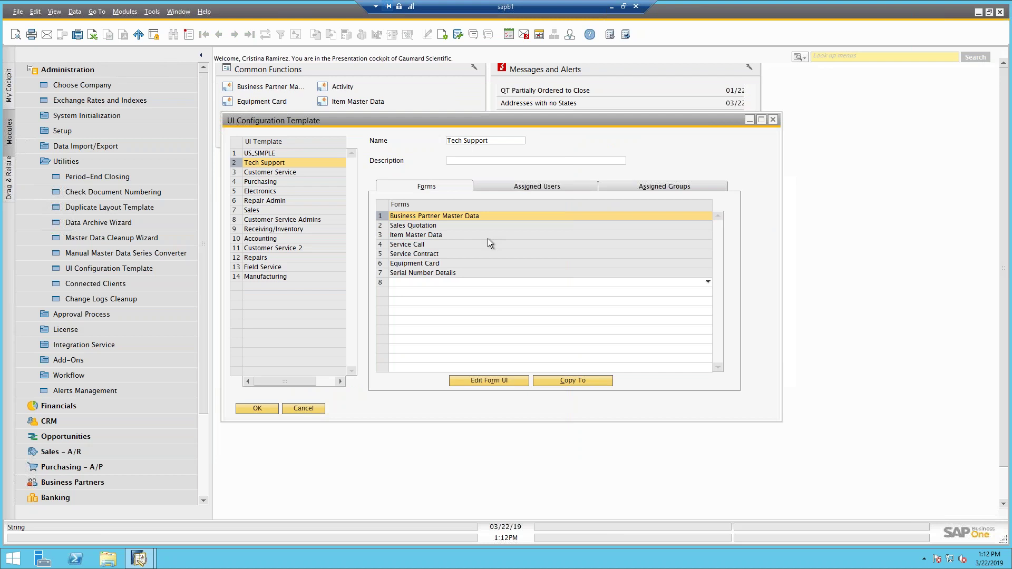
# Place the STABLE and Deep Vein Thrombosis fields on the Activation Codes tab of the template's Equipment Card, save the UI changes and close it.
pyautogui.click(385, 264)
pyautogui.click(473, 384)
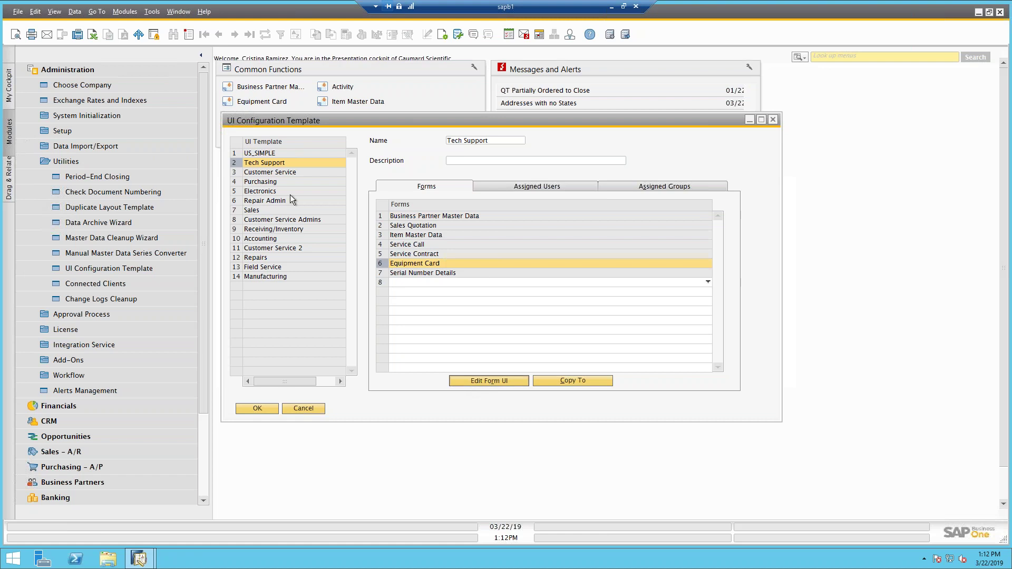
pyautogui.click(688, 211)
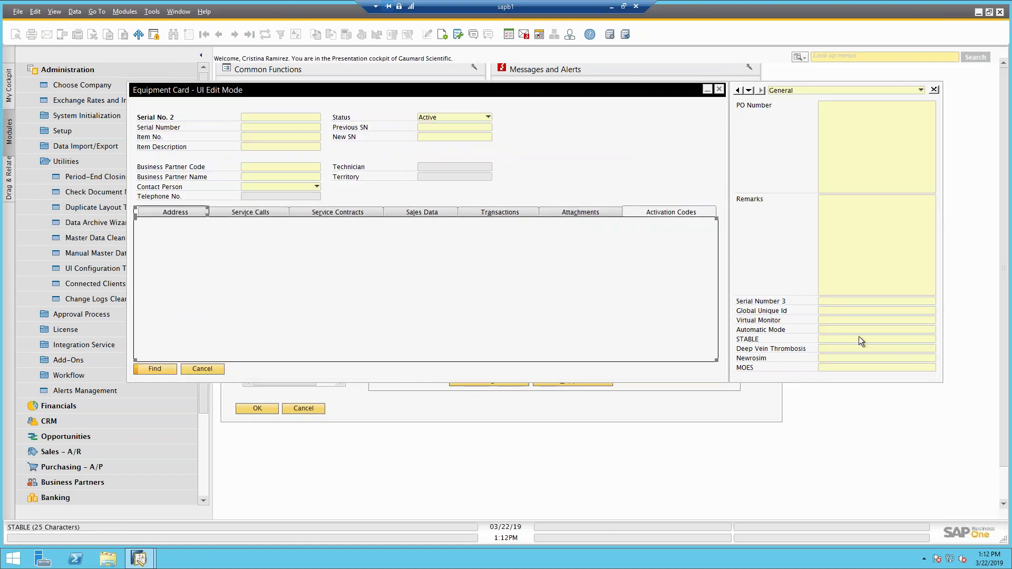
pyautogui.moveTo(859, 338); pyautogui.dragTo(477, 275)
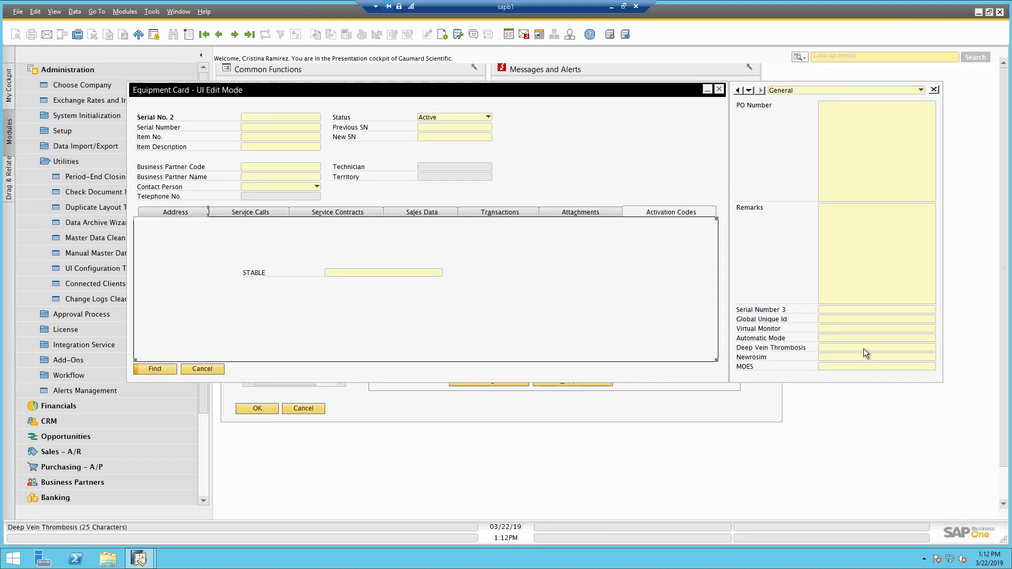
pyautogui.moveTo(863, 349); pyautogui.dragTo(372, 284)
pyautogui.rightClick(584, 252)
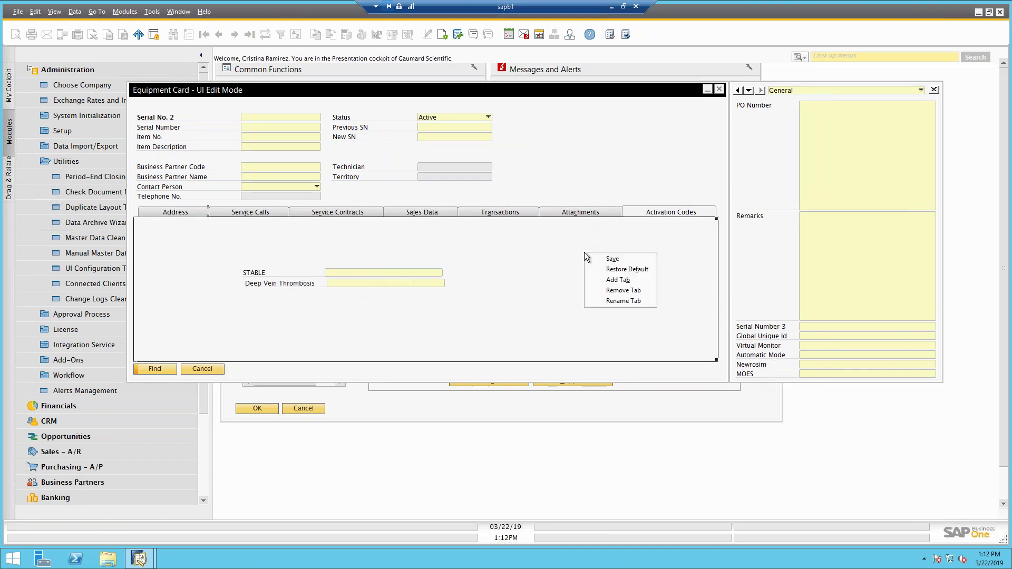
pyautogui.click(594, 260)
pyautogui.rightClick(666, 138)
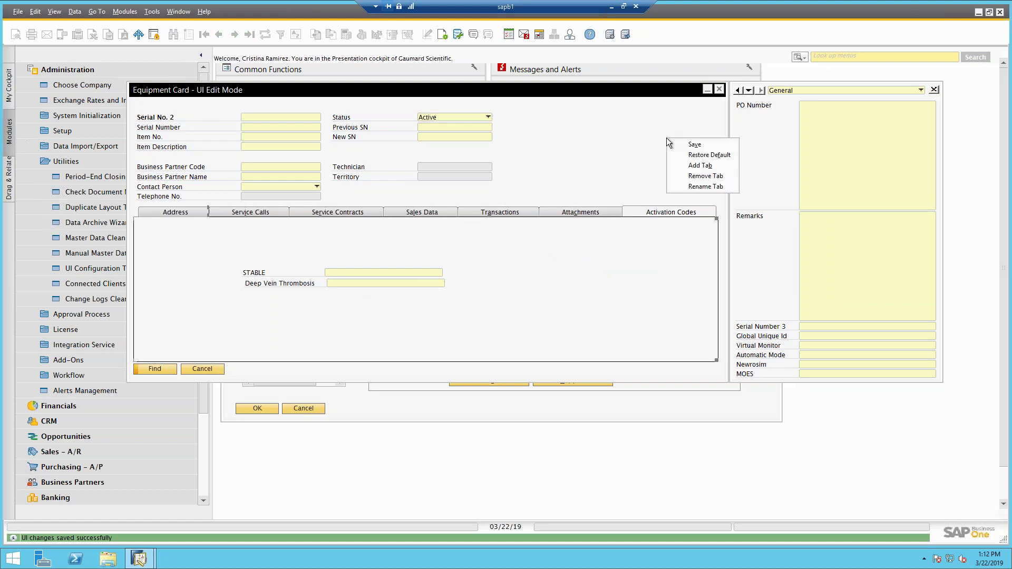
pyautogui.click(719, 90)
# Reopen the template's Equipment Card to check the field placement on the Activation Codes tab, and close it.
pyautogui.click(469, 380)
pyautogui.click(673, 213)
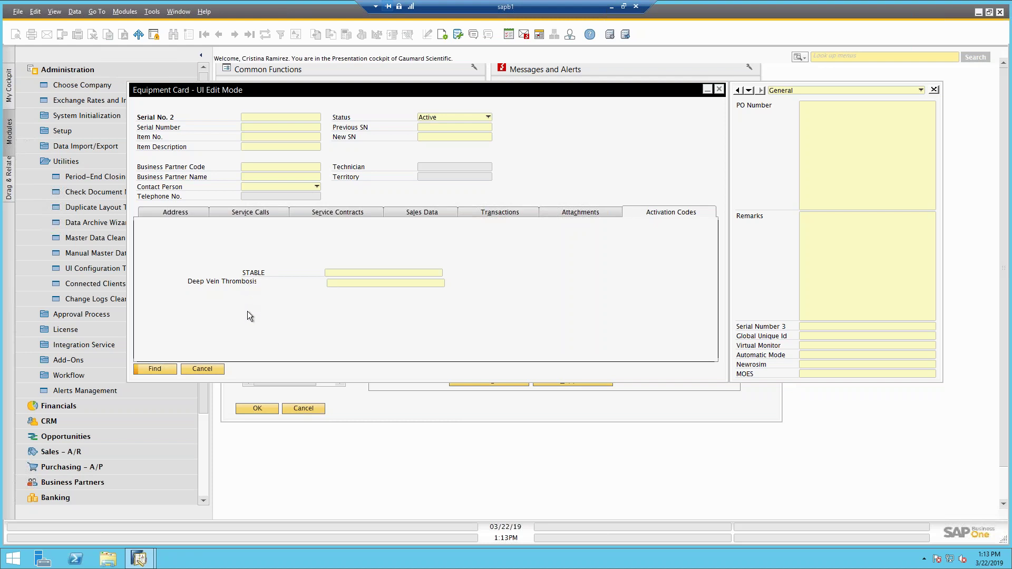
pyautogui.rightClick(545, 285)
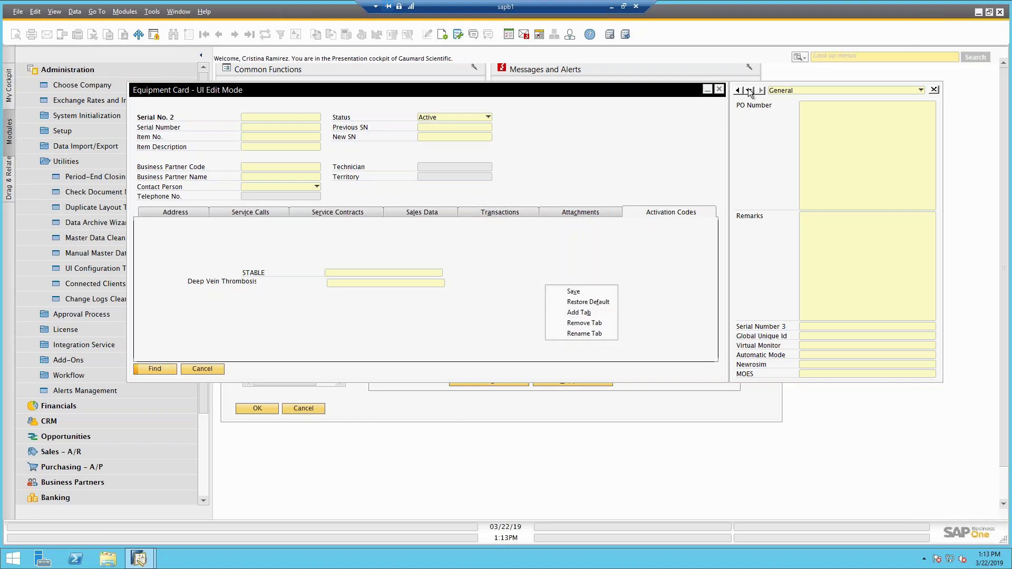
pyautogui.click(722, 89)
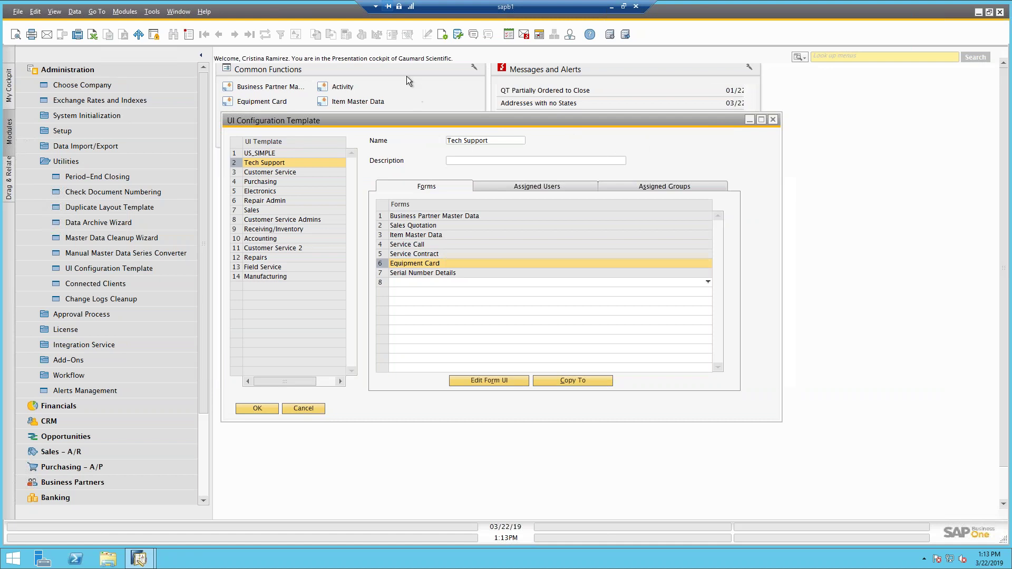
# Open the Equipment Card from Common Functions, show its Activation Codes tab and start editing the form UI.
pyautogui.click(277, 104)
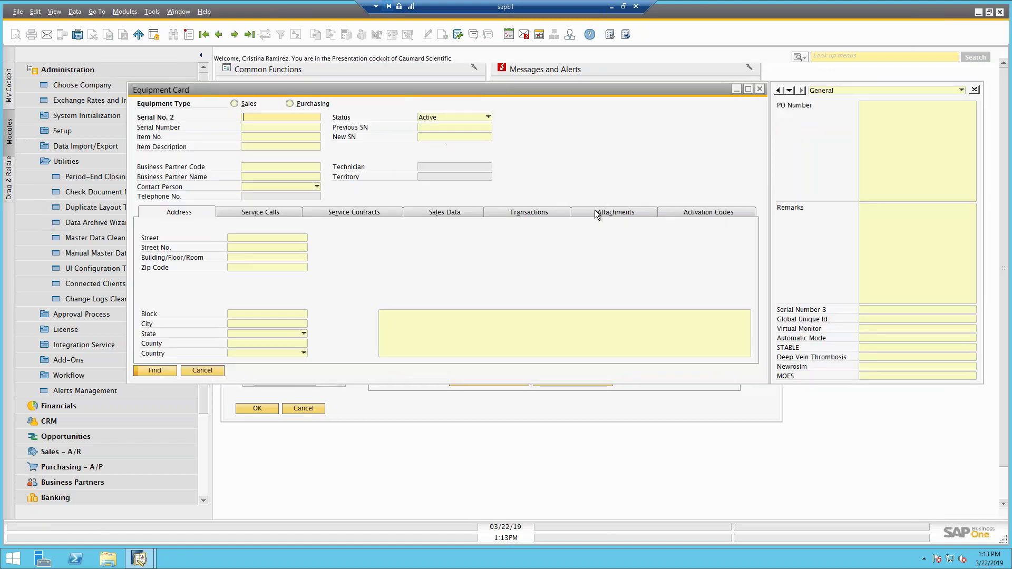
pyautogui.click(696, 211)
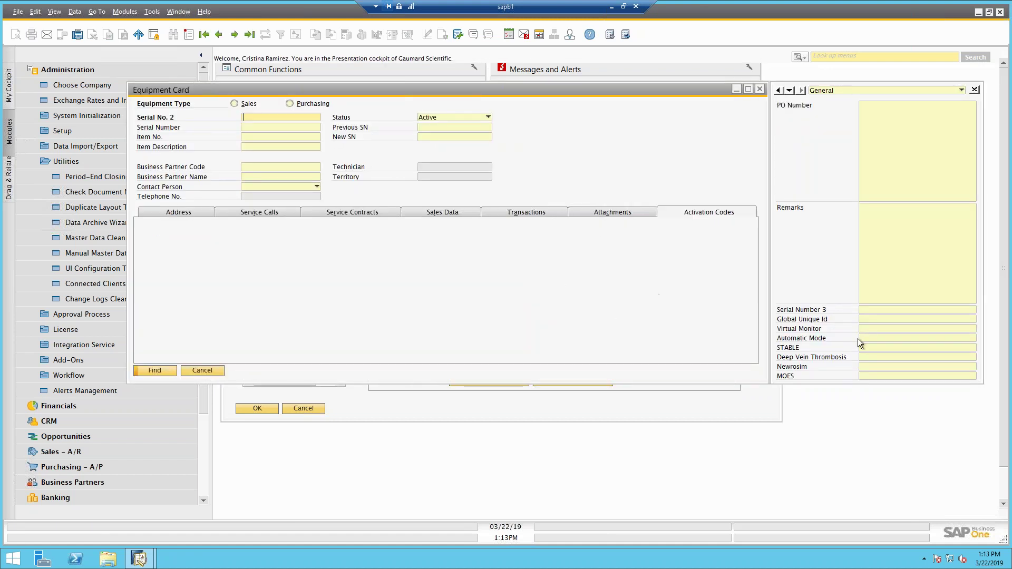
pyautogui.click(153, 12)
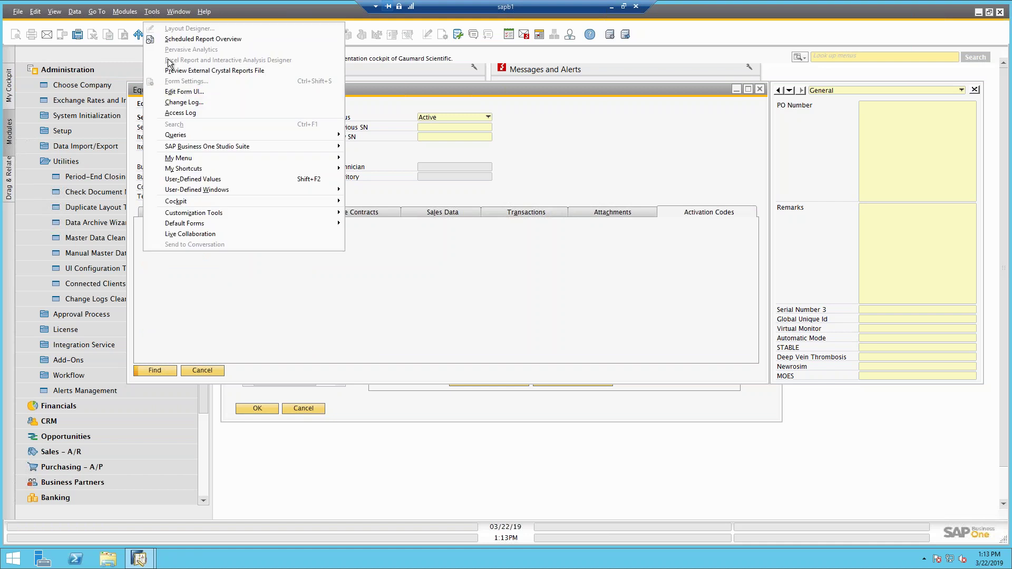
pyautogui.click(179, 90)
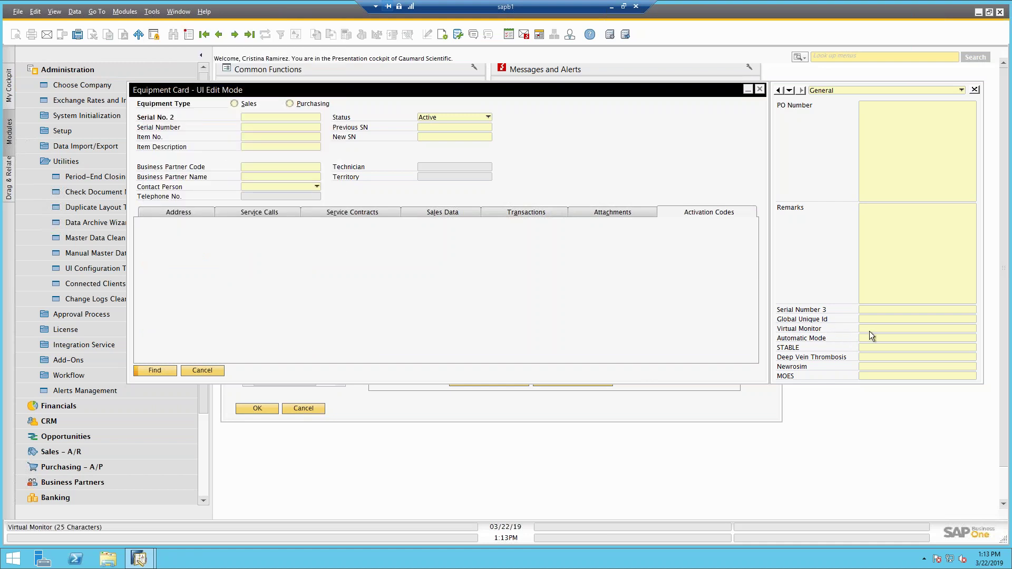
# Place the Virtual Monitor and Automatic Mode fields on the Activation Codes tab, save the UI changes and close the Equipment Card.
pyautogui.moveTo(871, 328); pyautogui.dragTo(472, 267)
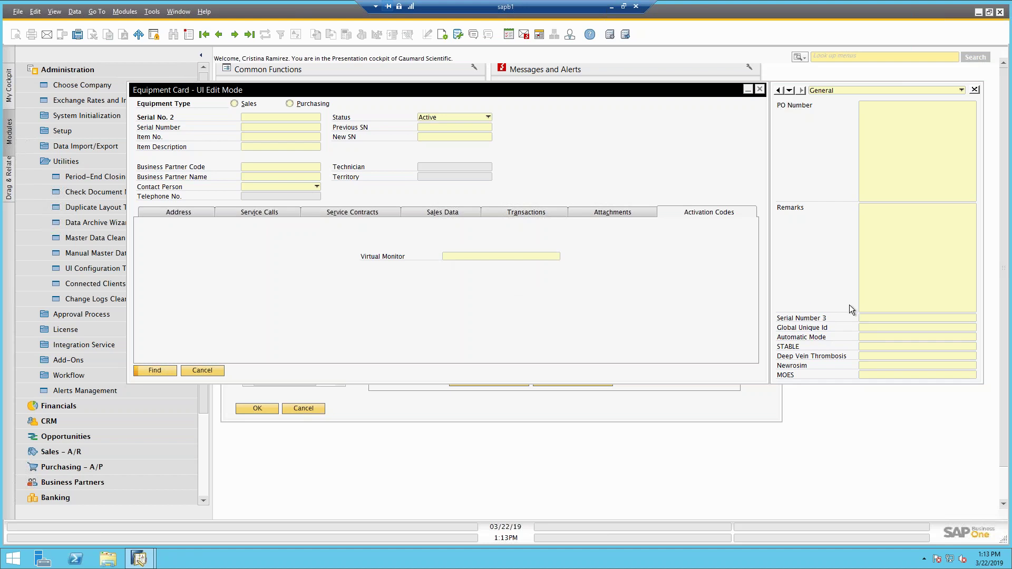
pyautogui.moveTo(869, 338); pyautogui.dragTo(453, 268)
pyautogui.rightClick(614, 248)
pyautogui.click(621, 255)
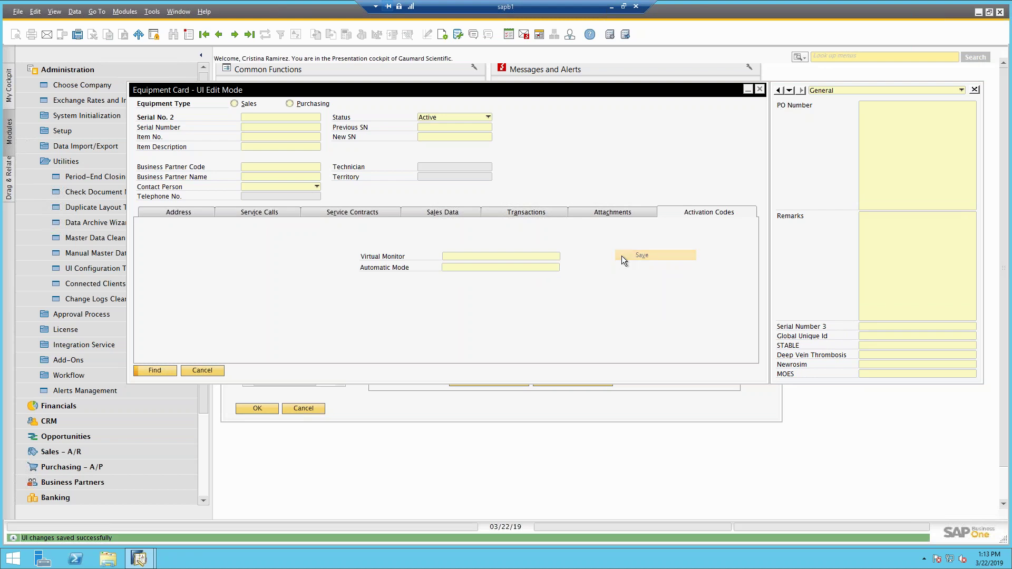
pyautogui.rightClick(621, 255)
pyautogui.click(628, 273)
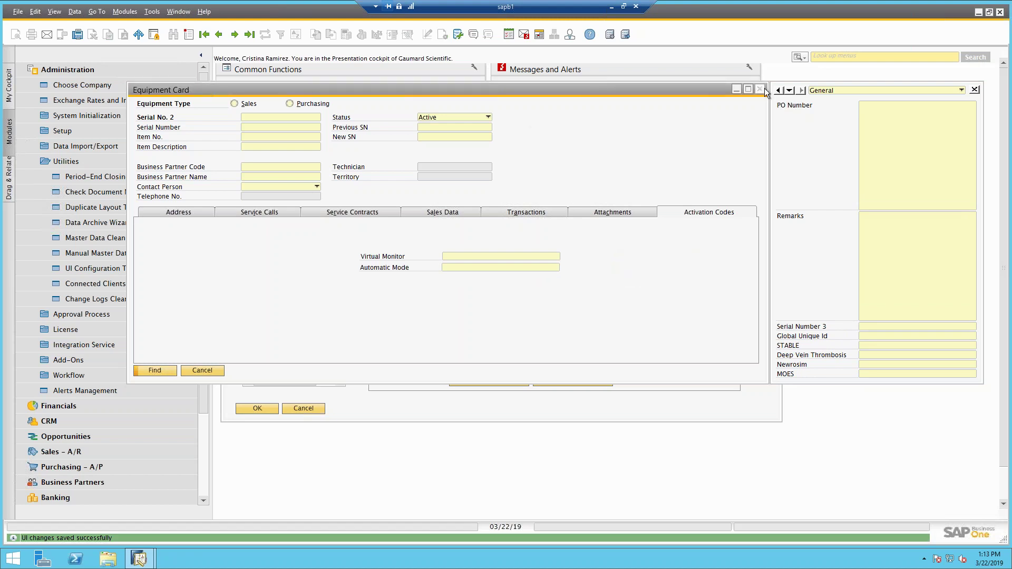
pyautogui.click(759, 89)
# Reopen the Equipment Card to check the fields on its Activation Codes tab, and close it.
pyautogui.click(262, 102)
pyautogui.click(683, 213)
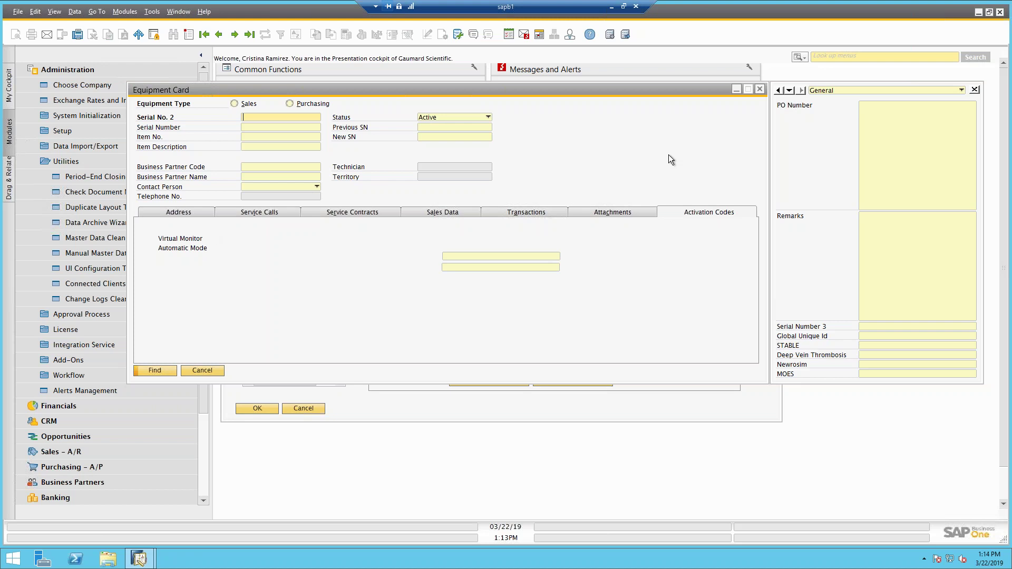
pyautogui.click(760, 89)
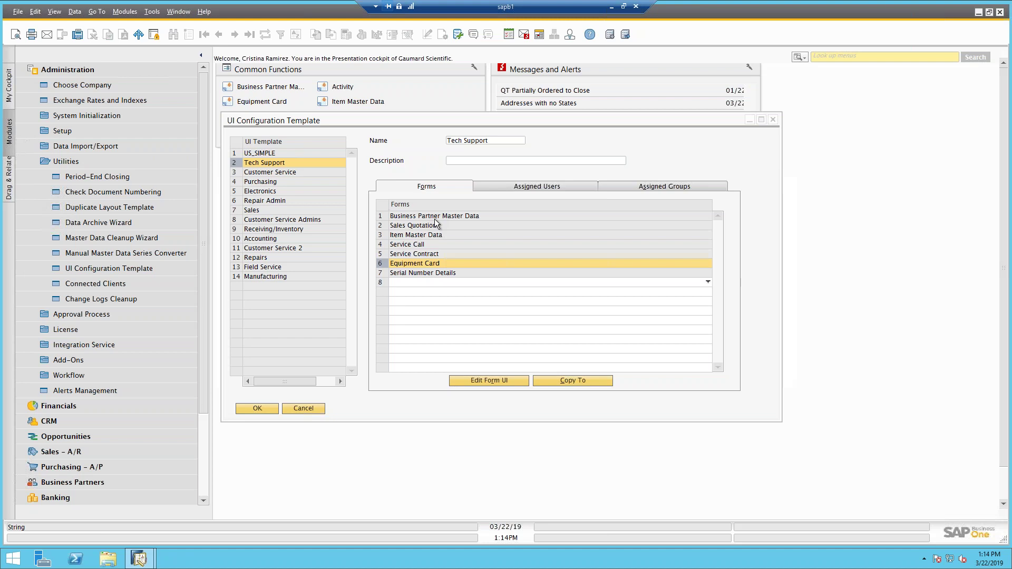
# Review the users assigned to the Tech Support template and close the UI Configuration Template window.
pyautogui.moveTo(274, 121); pyautogui.dragTo(227, 125)
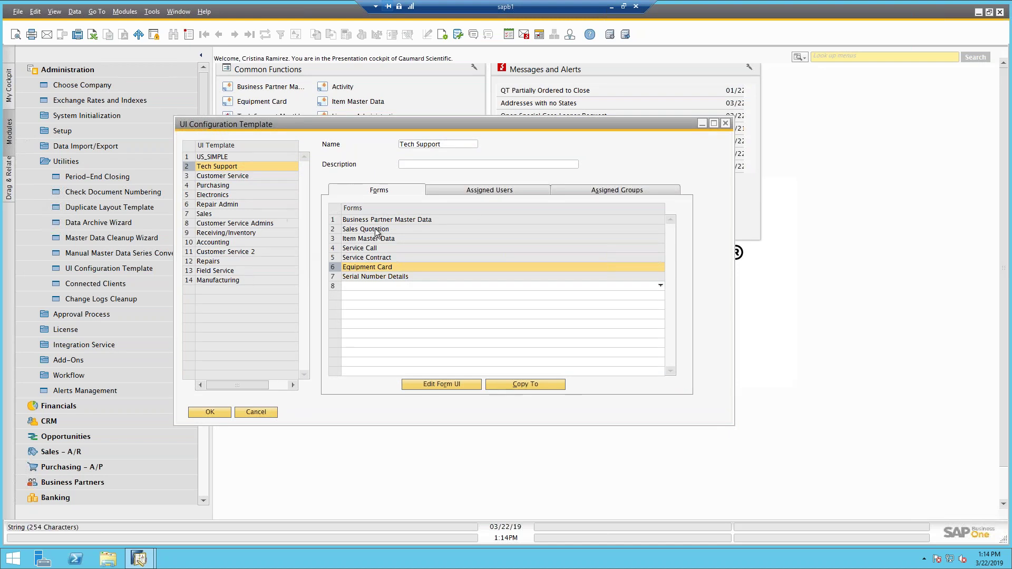
pyautogui.click(473, 192)
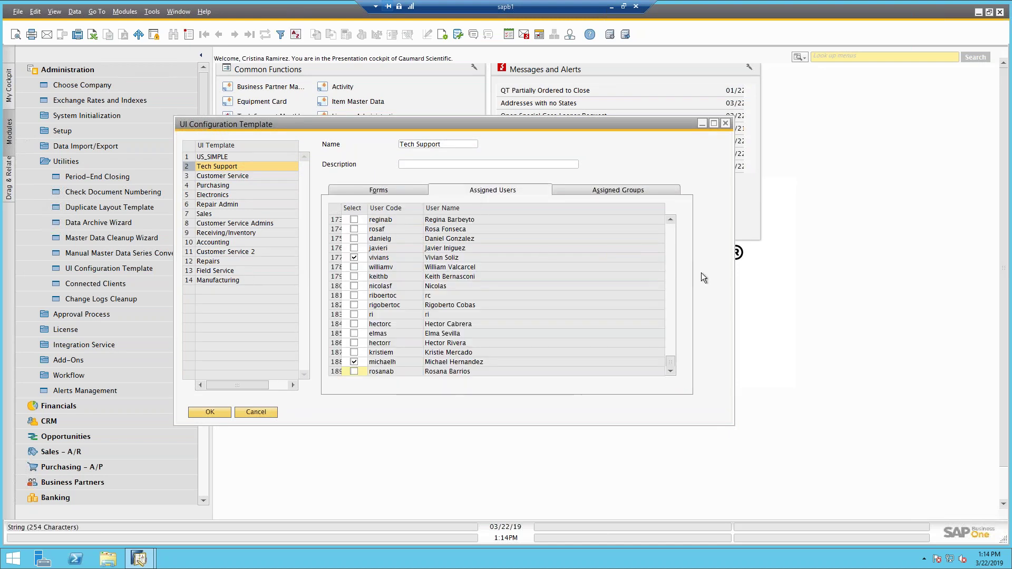
pyautogui.moveTo(671, 360)
pyautogui.mouseDown()
pyautogui.moveTo(669, 231)
pyautogui.moveTo(678, 372)
pyautogui.mouseUp()
pyautogui.click(270, 413)
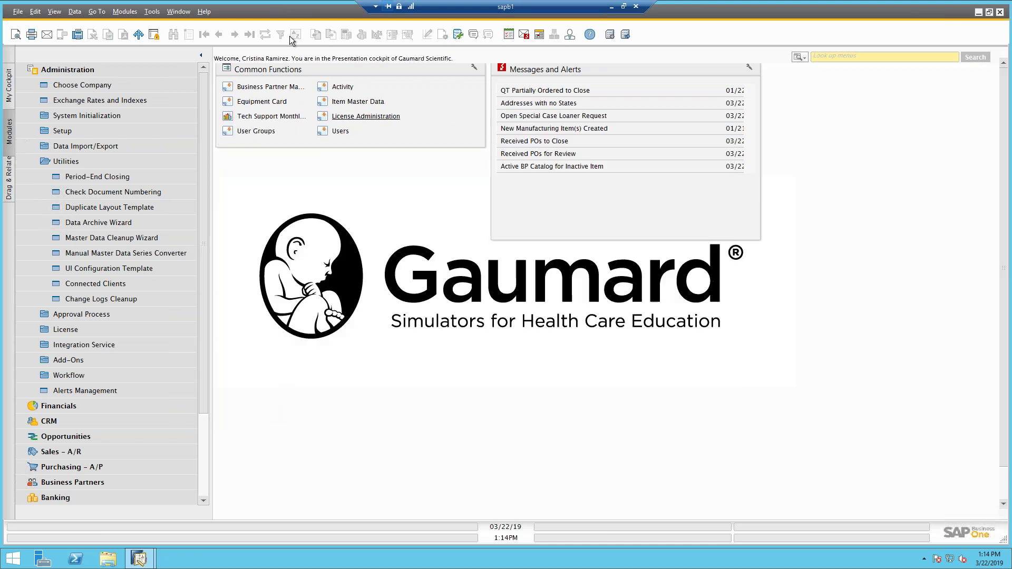
# Open the Equipment Card from Common Functions and switch it to form UI editing.
pyautogui.click(277, 104)
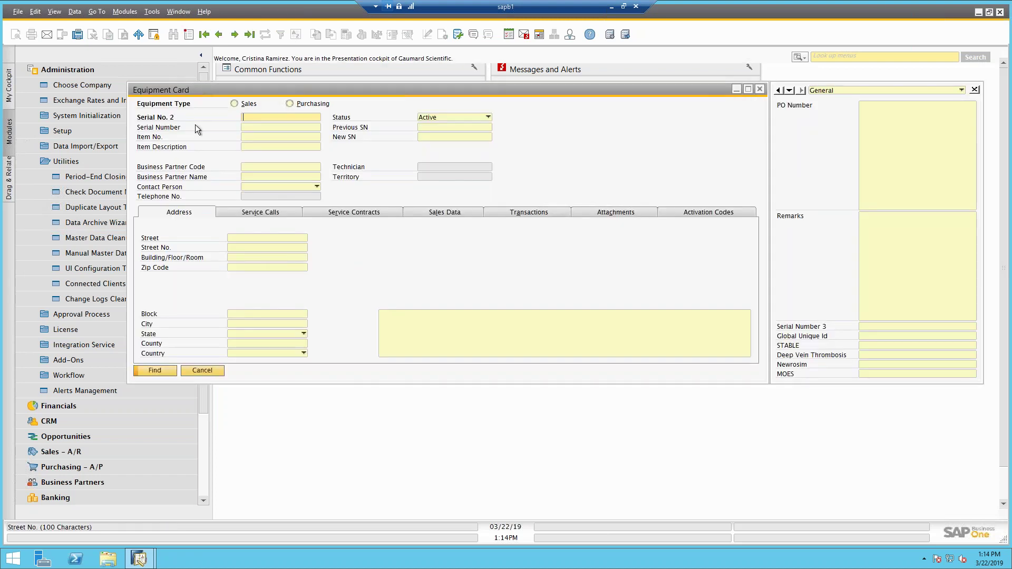
pyautogui.click(157, 12)
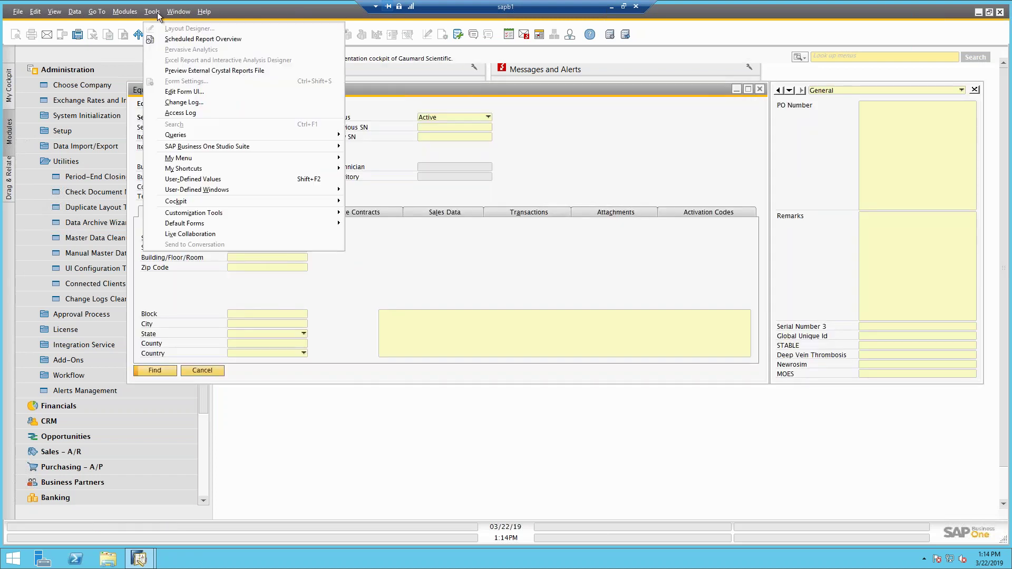
pyautogui.click(173, 91)
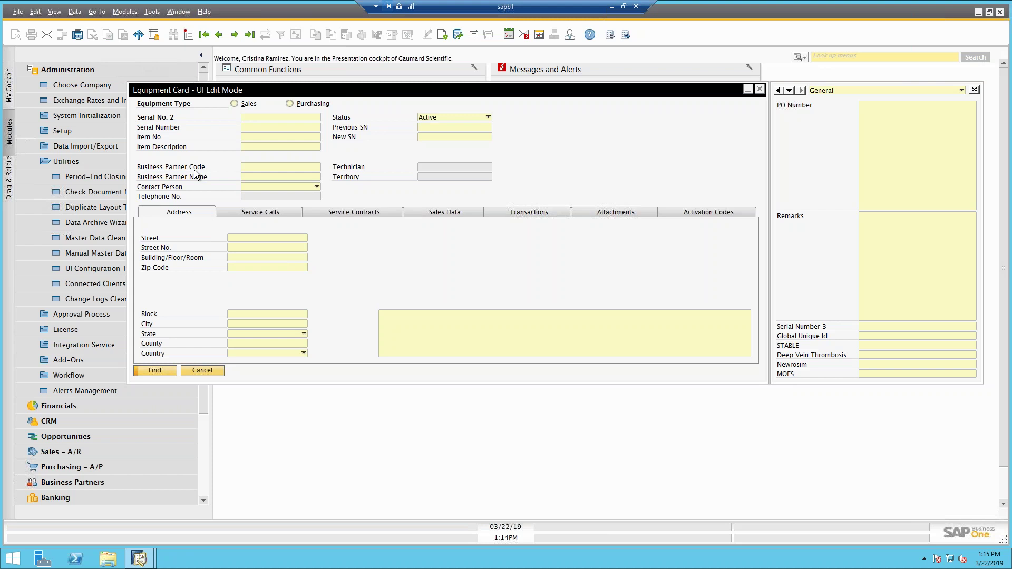
pyautogui.click(157, 14)
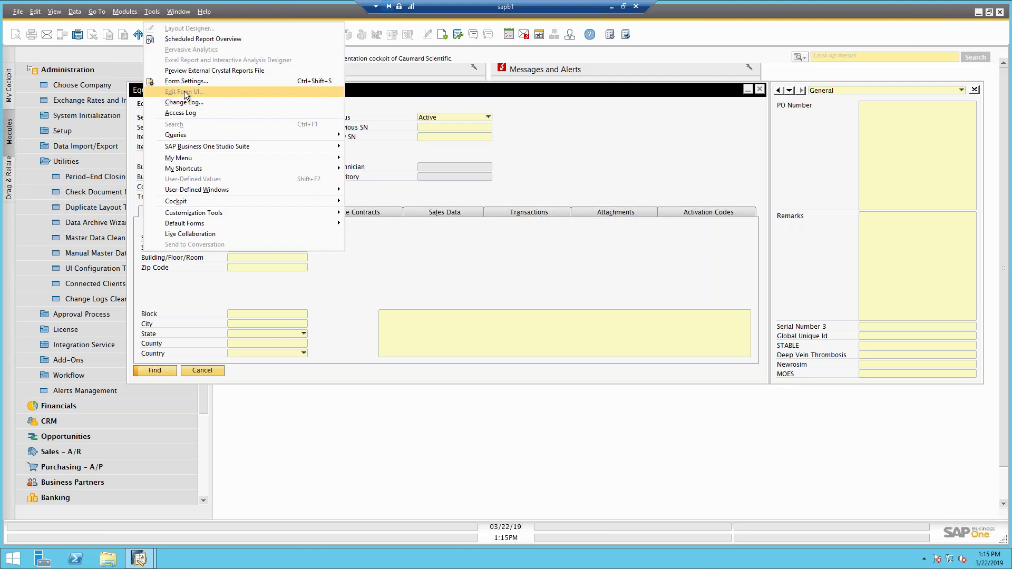
pyautogui.click(449, 217)
pyautogui.moveTo(141, 560)
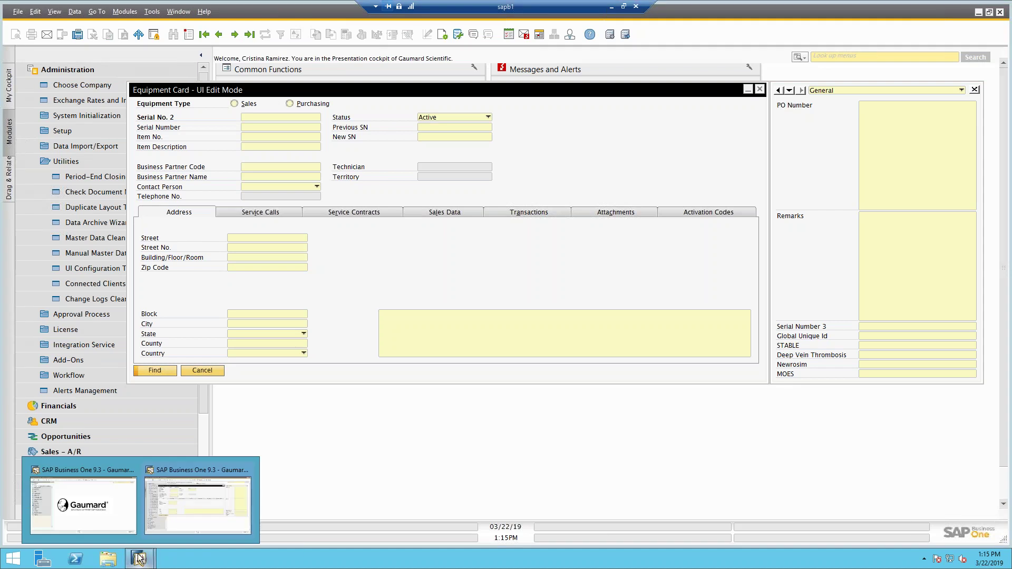
# In the other SAP Business One session, open a Sales Order, test whether its form UI can be edited, and close it.
pyautogui.click(109, 526)
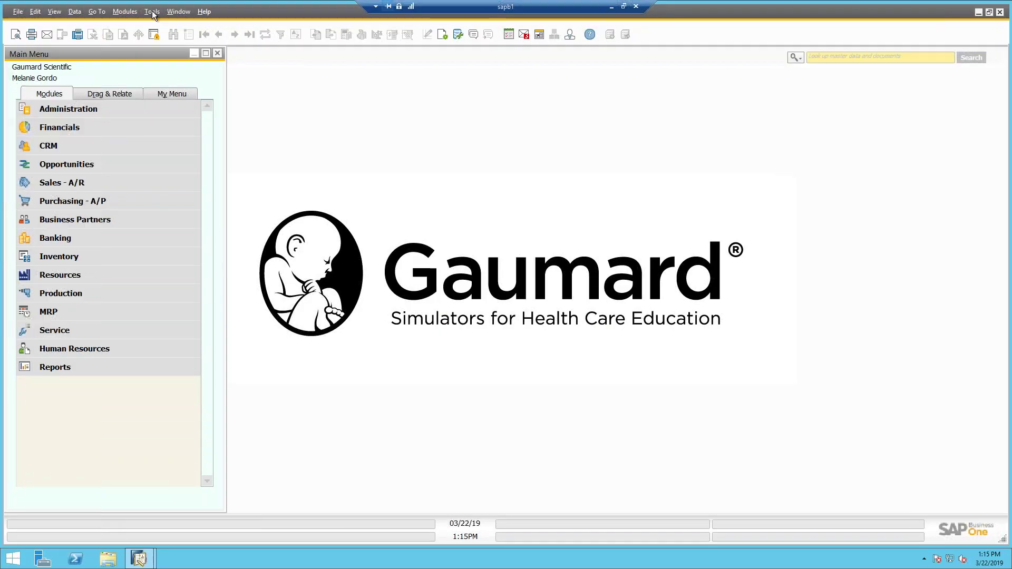
pyautogui.click(173, 93)
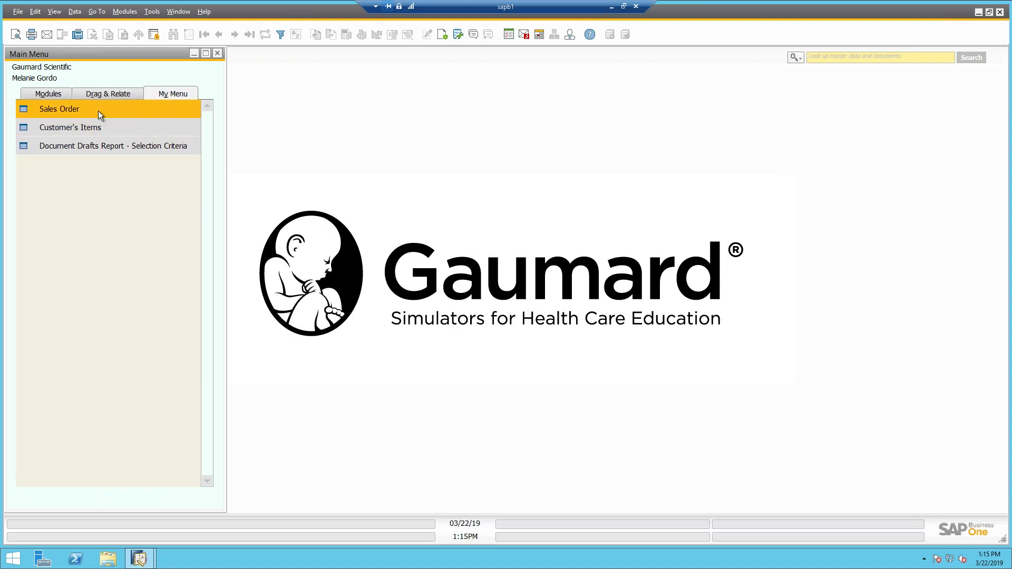
pyautogui.click(98, 110)
pyautogui.click(152, 11)
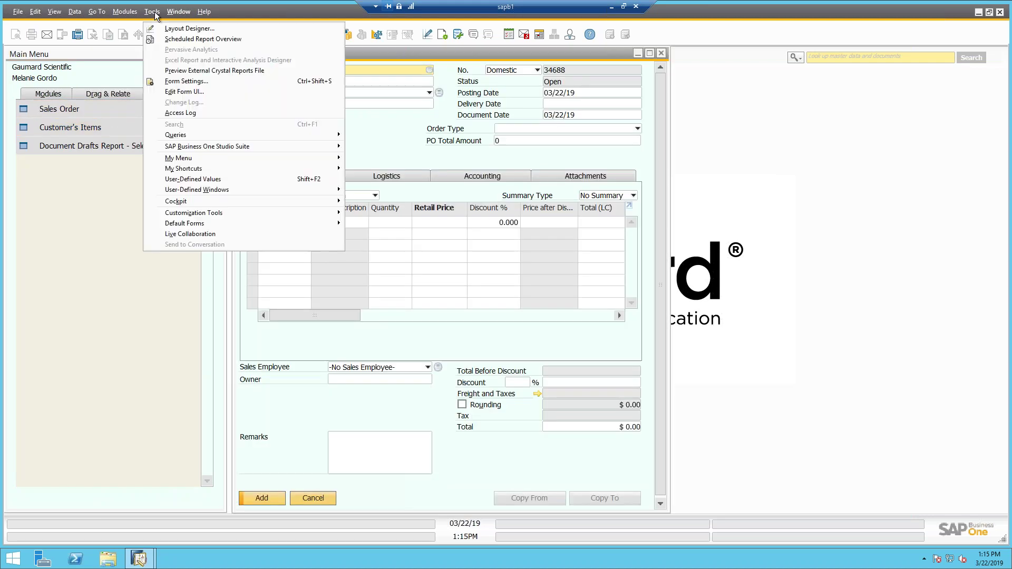
pyautogui.click(175, 91)
pyautogui.moveTo(436, 202); pyautogui.dragTo(327, 132)
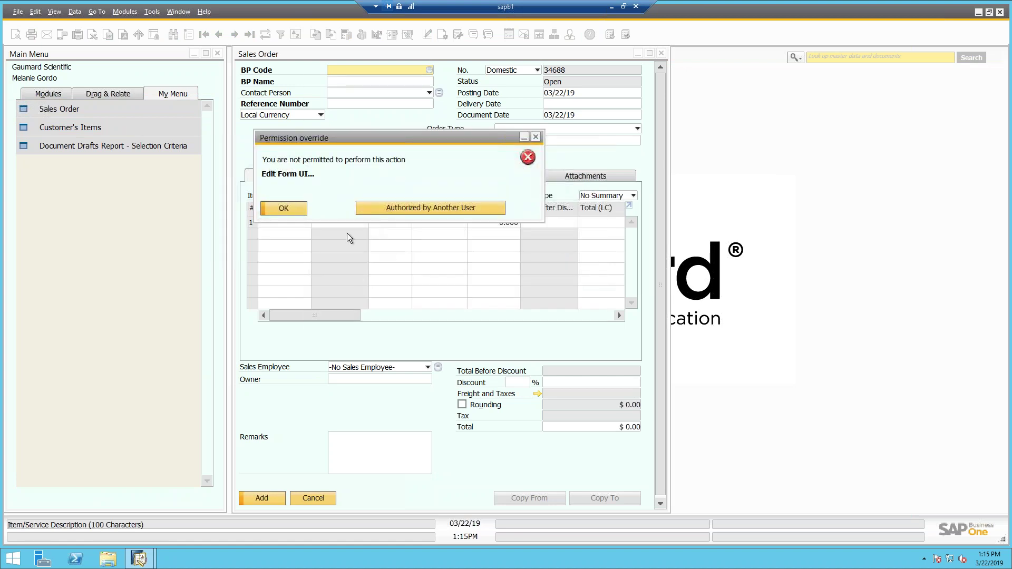
pyautogui.click(536, 138)
pyautogui.click(661, 53)
# Return to the session with the Equipment Card, leave its UI editing mode and close the card.
pyautogui.moveTo(143, 561)
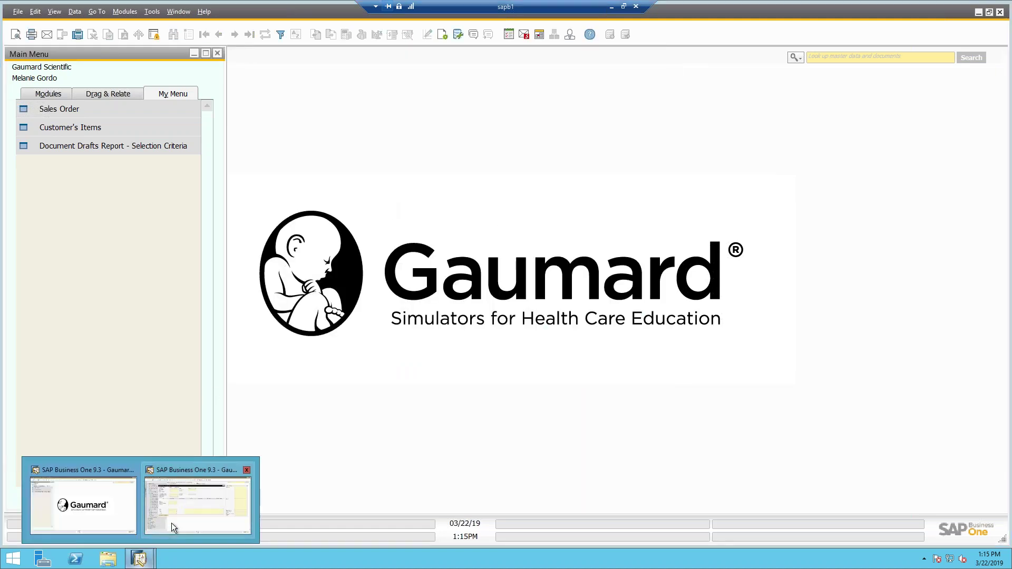
pyautogui.moveTo(178, 518)
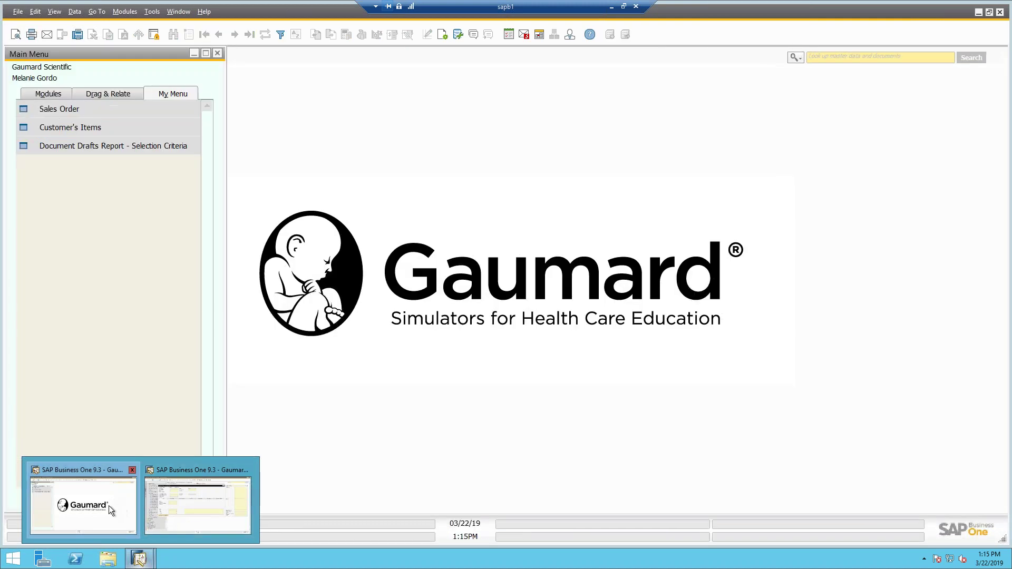
pyautogui.click(109, 505)
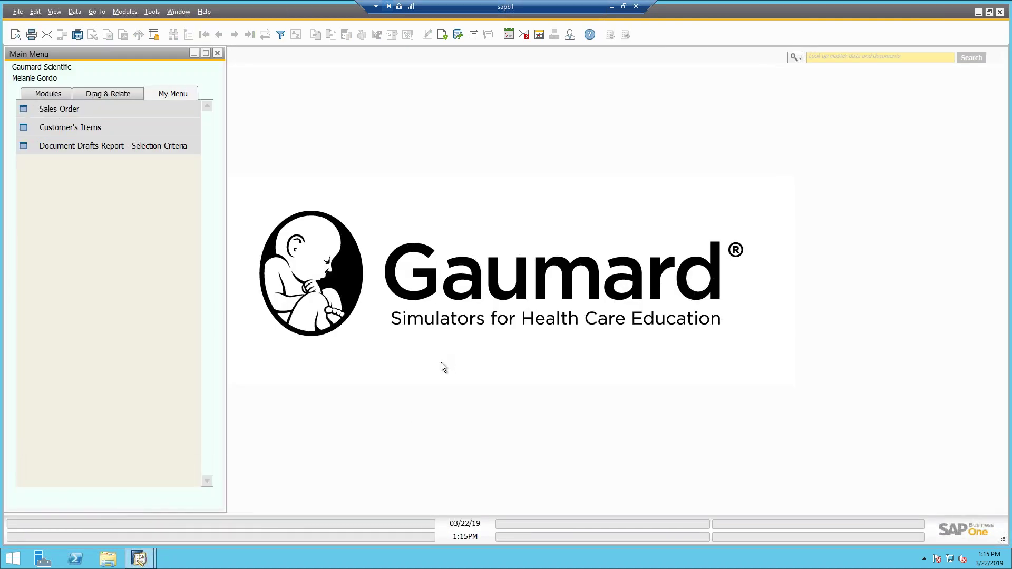
pyautogui.moveTo(139, 559)
pyautogui.click(231, 521)
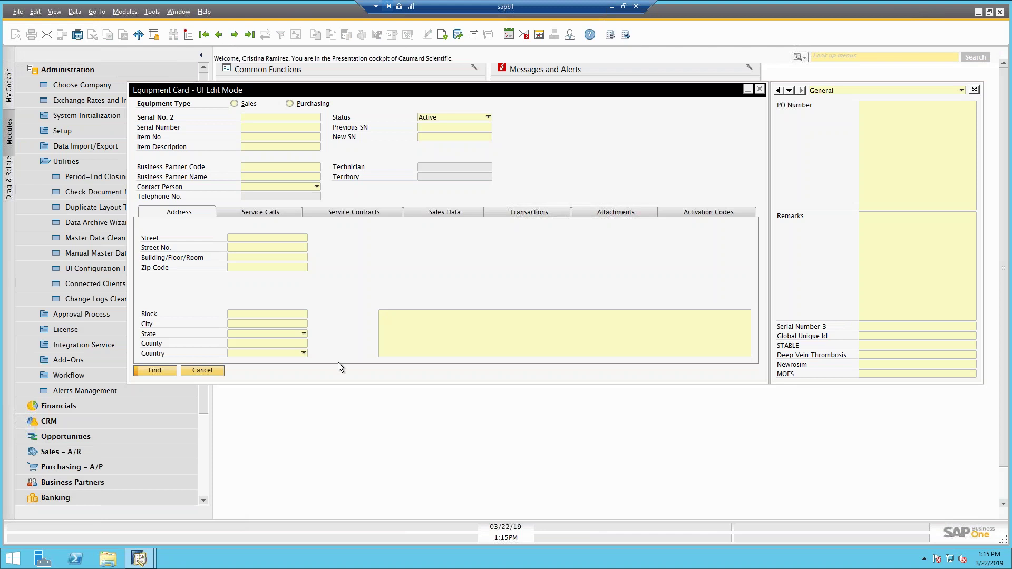
pyautogui.rightClick(388, 244)
pyautogui.click(416, 262)
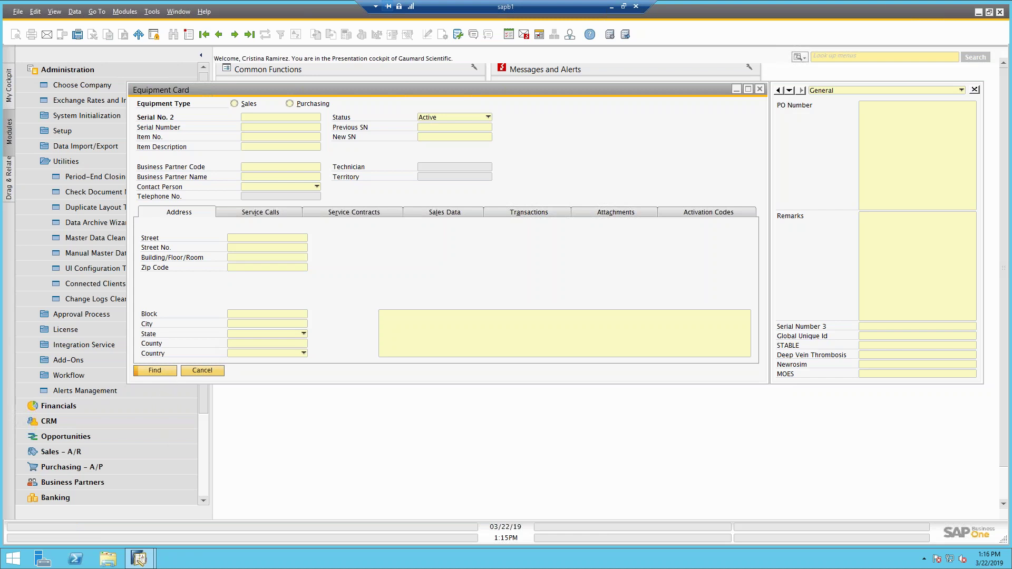
pyautogui.click(210, 372)
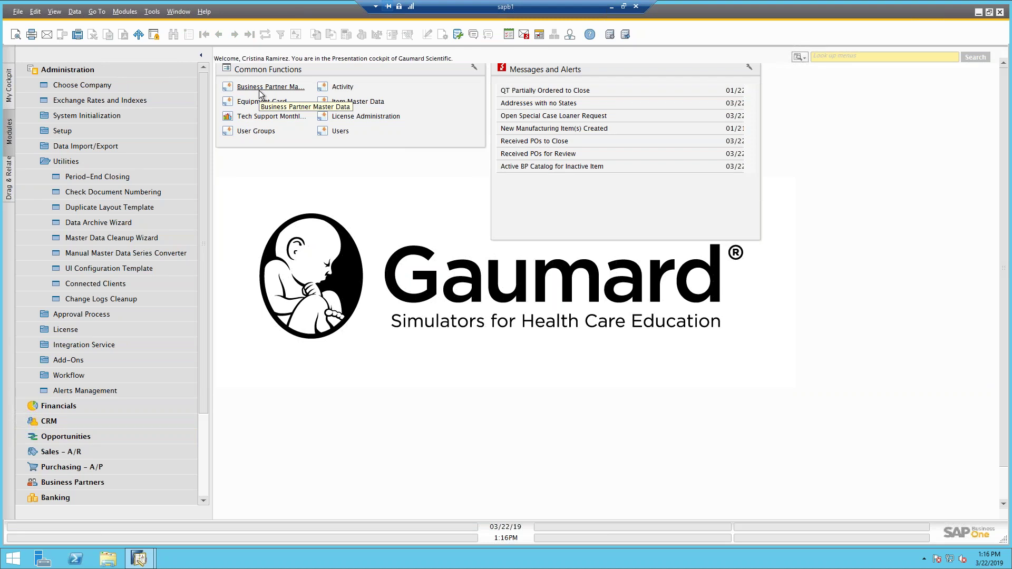
# Open Item Master Data from Common Functions and display the record of item 00000001.
pyautogui.click(324, 99)
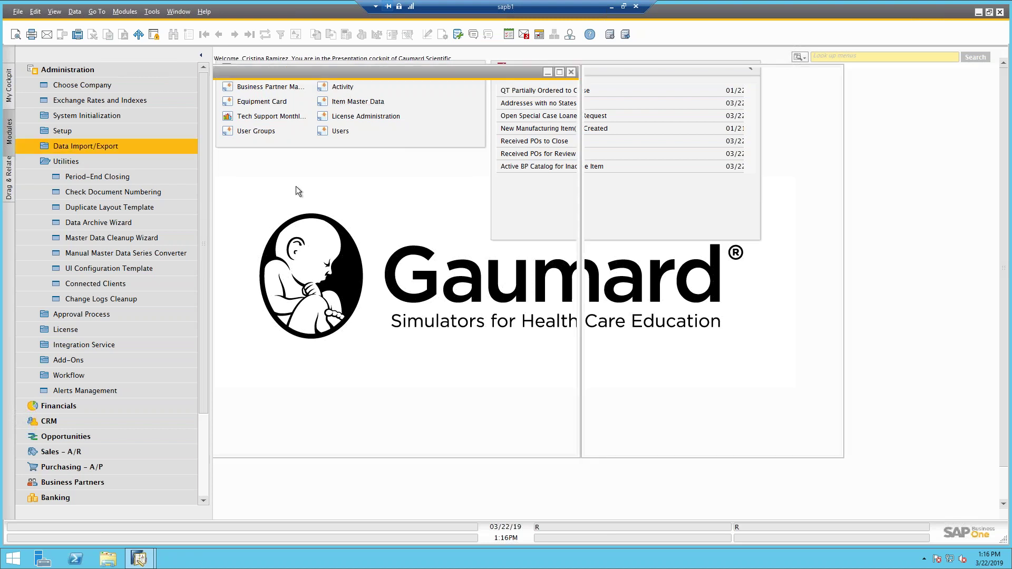
pyautogui.moveTo(228, 75); pyautogui.dragTo(205, 75)
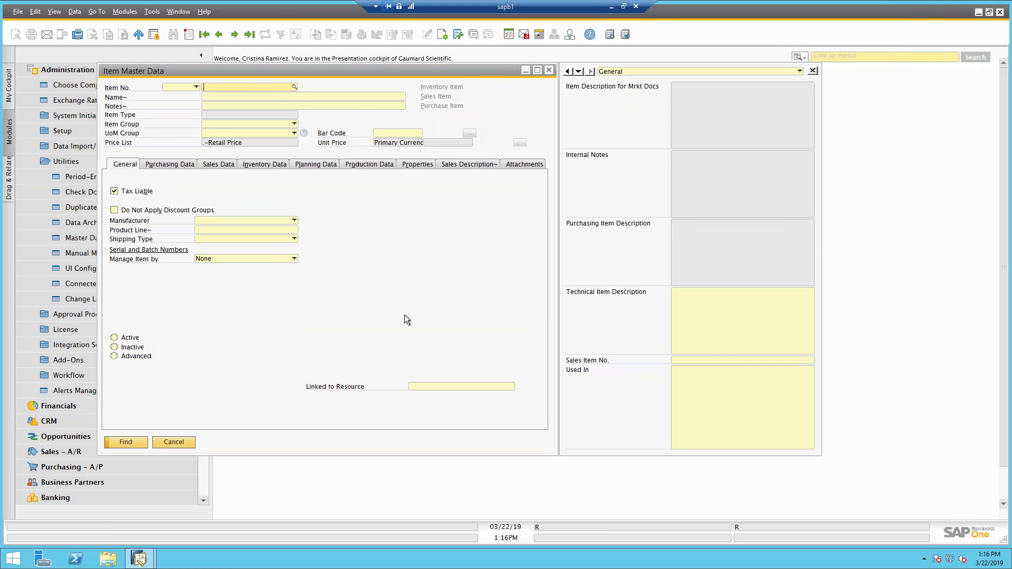
pyautogui.click(235, 35)
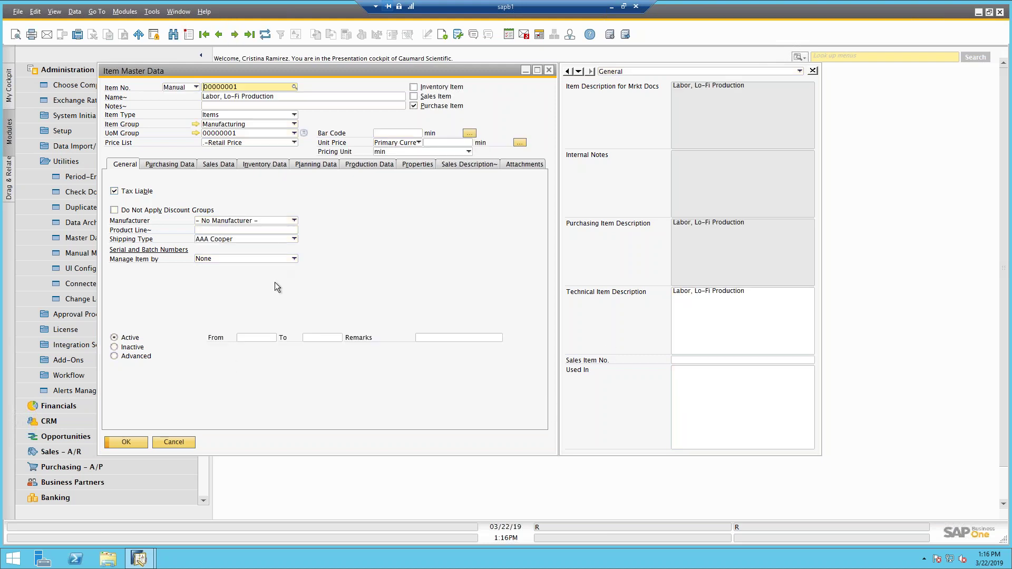
# Set the item to Inactive with the user-defined remark "Moved to", and discard the unsaved changes.
pyautogui.click(135, 347)
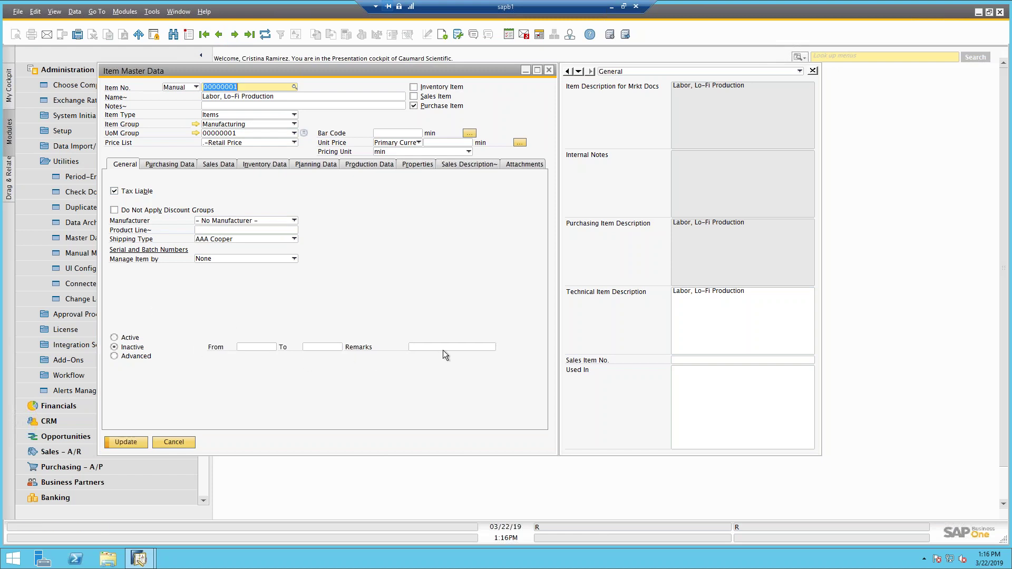
pyautogui.click(458, 348)
pyautogui.click(492, 347)
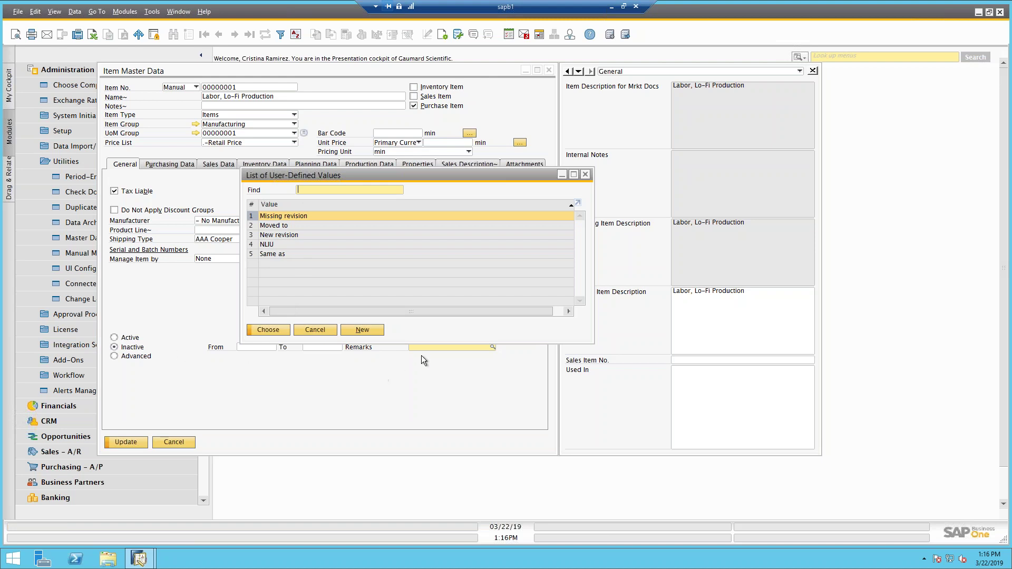
pyautogui.click(298, 225)
pyautogui.click(268, 330)
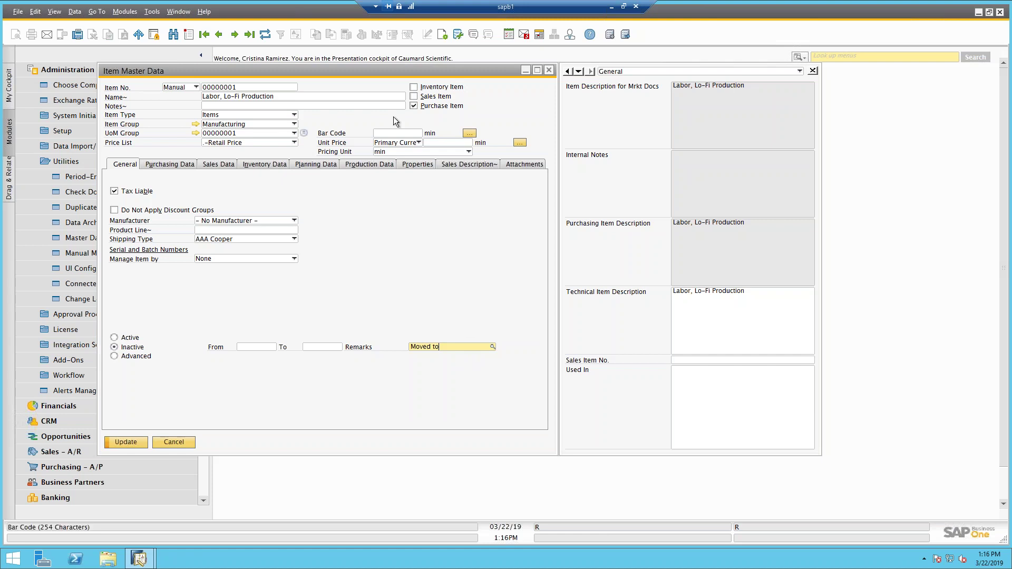
pyautogui.click(179, 43)
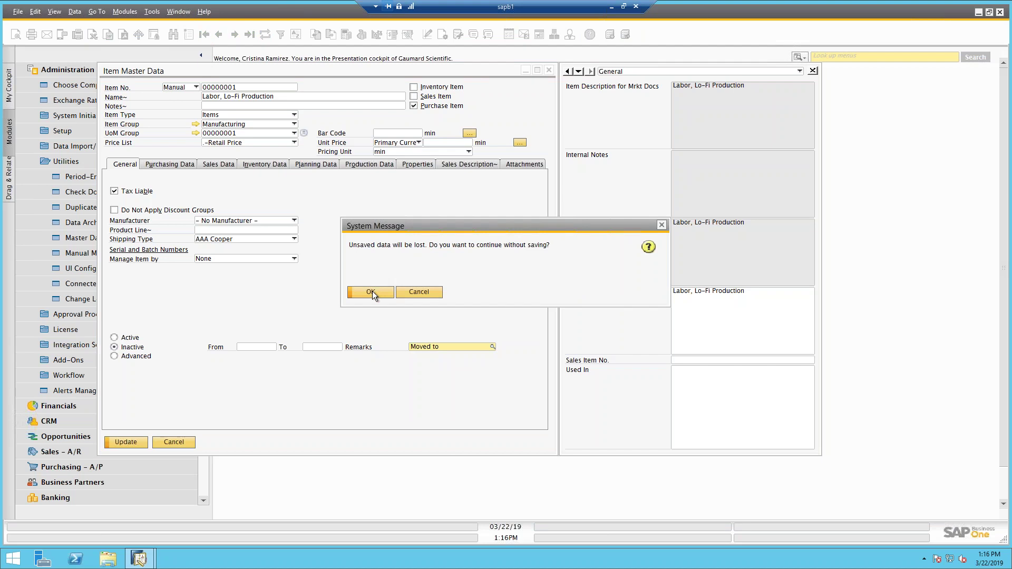
pyautogui.click(372, 291)
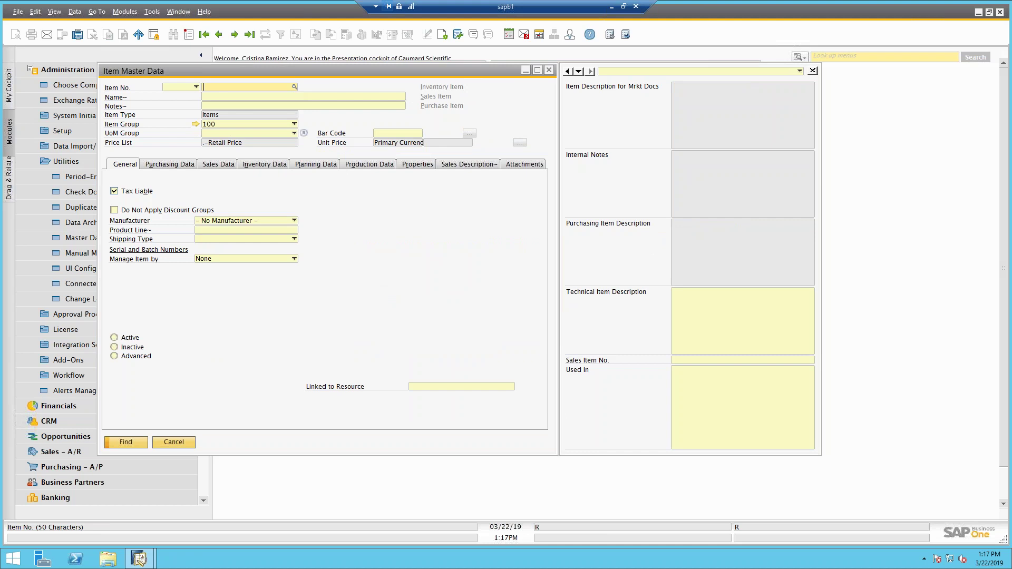
# Run the item search by manufacturing part number for BP catalog numbers containing "MX".
pyautogui.moveTo(499, 251); pyautogui.dragTo(243, 113)
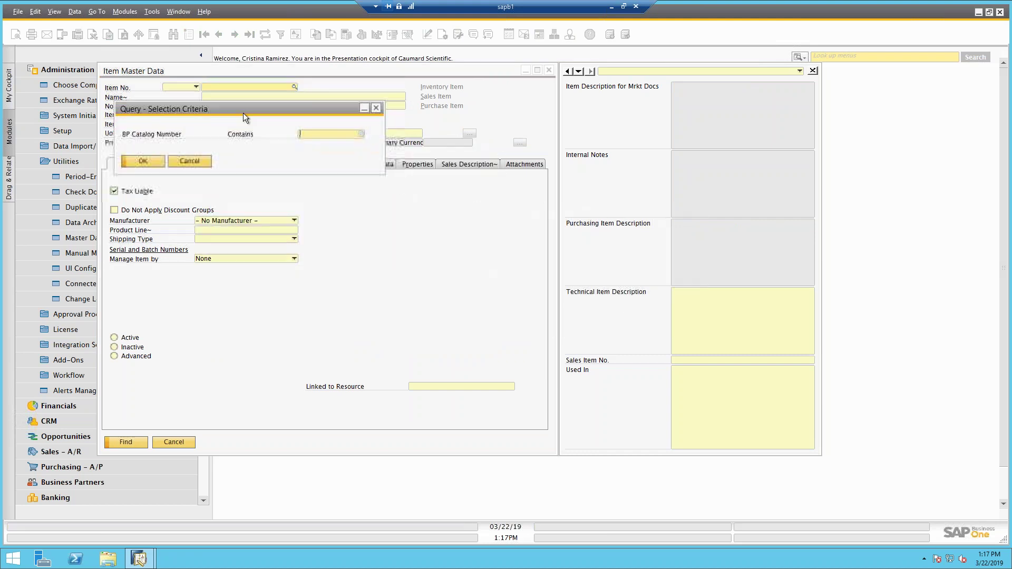
pyautogui.click(321, 135)
pyautogui.write('M')
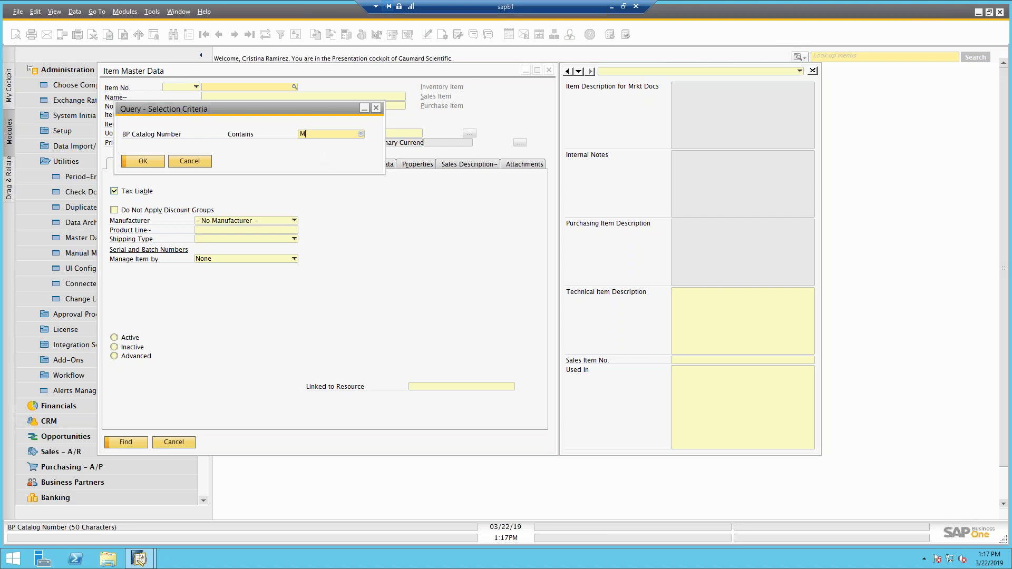
pyautogui.write('X')
pyautogui.click(145, 160)
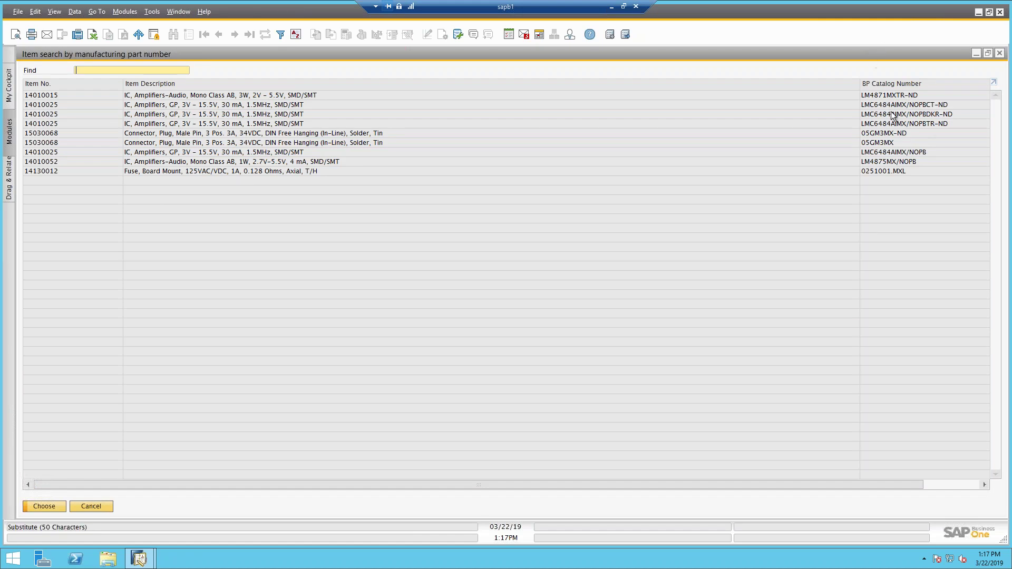
# Choose item 14010025 from the query results, load its record and close Item Master Data.
pyautogui.click(58, 113)
pyautogui.click(48, 506)
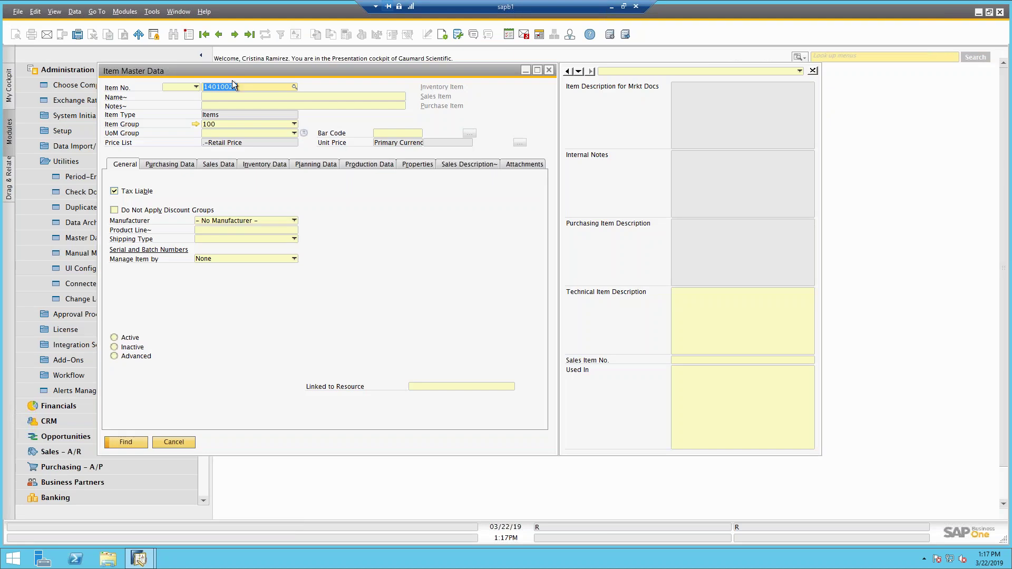
pyautogui.click(138, 444)
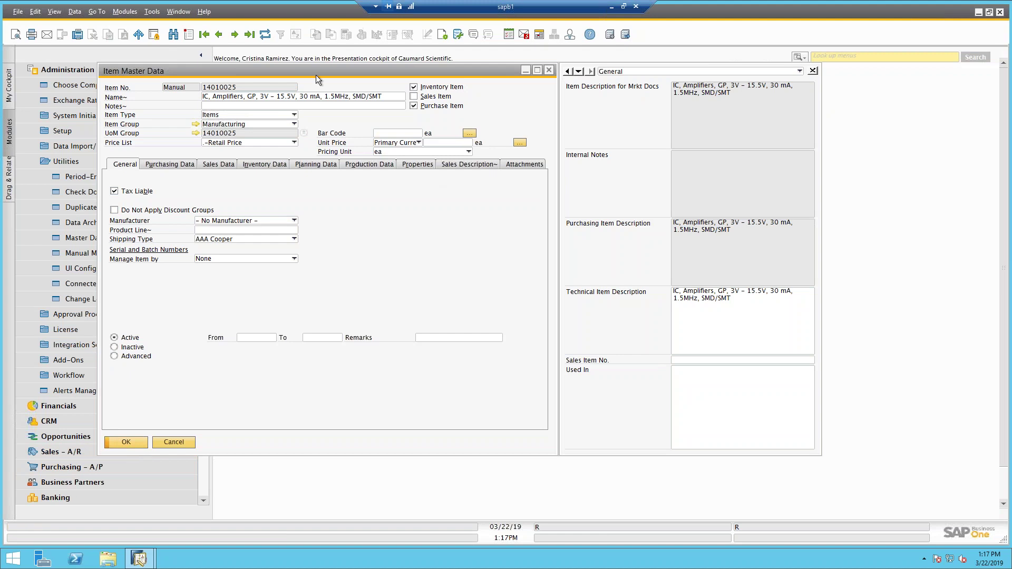
pyautogui.click(174, 441)
# Open Business Partner Master Data and run the lead-to-customer query for update dates from 1/1 onward.
pyautogui.click(272, 90)
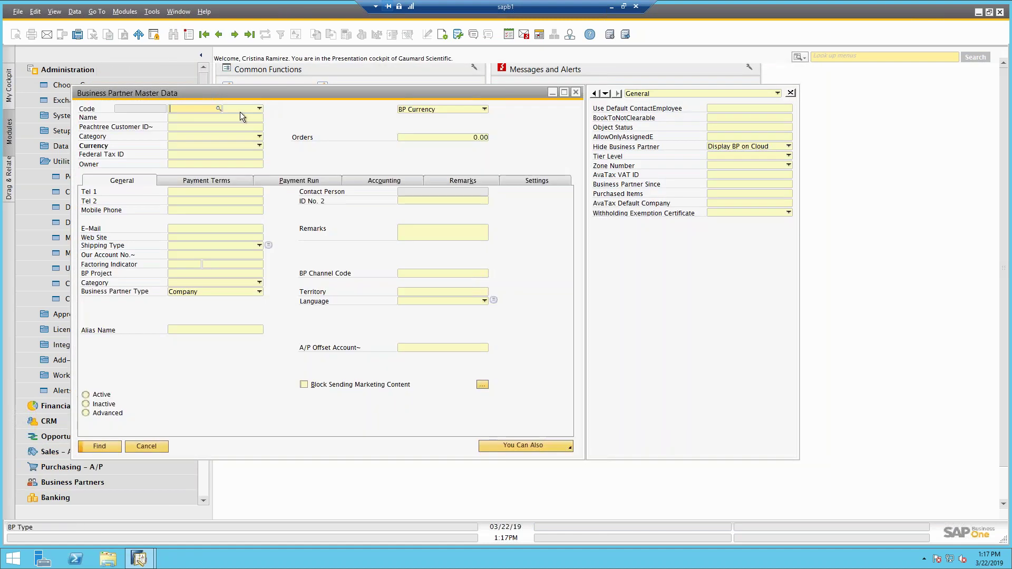
pyautogui.click(233, 107)
pyautogui.click(254, 108)
pyautogui.click(246, 109)
pyautogui.click(253, 108)
pyautogui.click(254, 109)
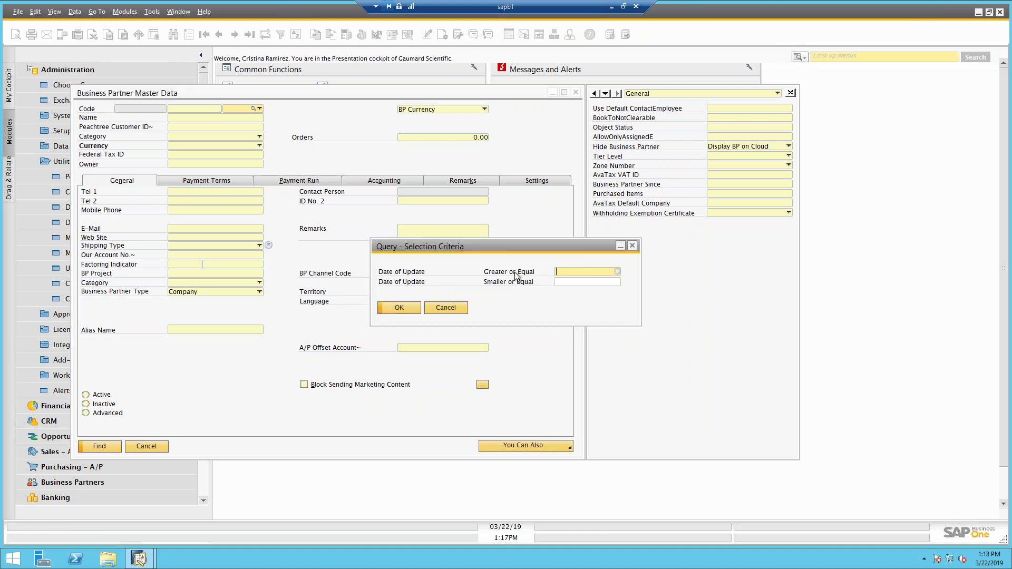
pyautogui.write('1/1')
pyautogui.press('Tab')
pyautogui.press('Tab')
pyautogui.click(399, 307)
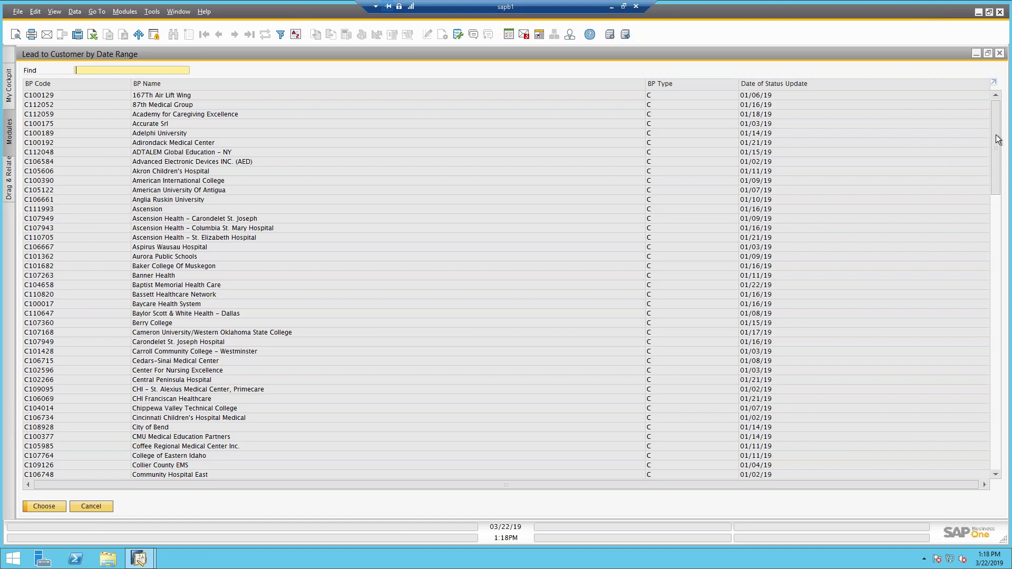
# Expand the Lead to Customer by Date Range results for viewing and close the list.
pyautogui.moveTo(997, 143); pyautogui.dragTo(1002, 84)
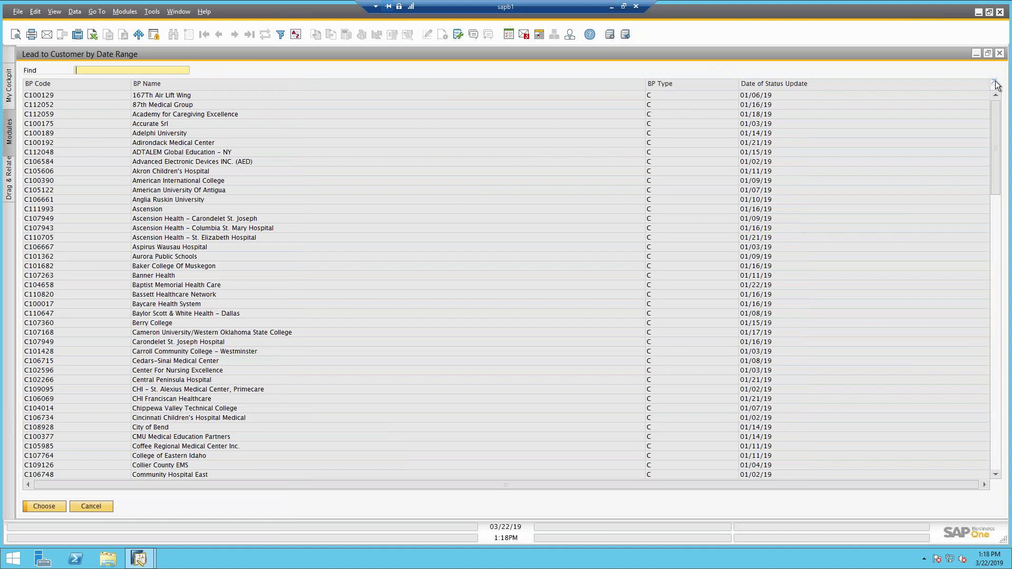
pyautogui.click(996, 81)
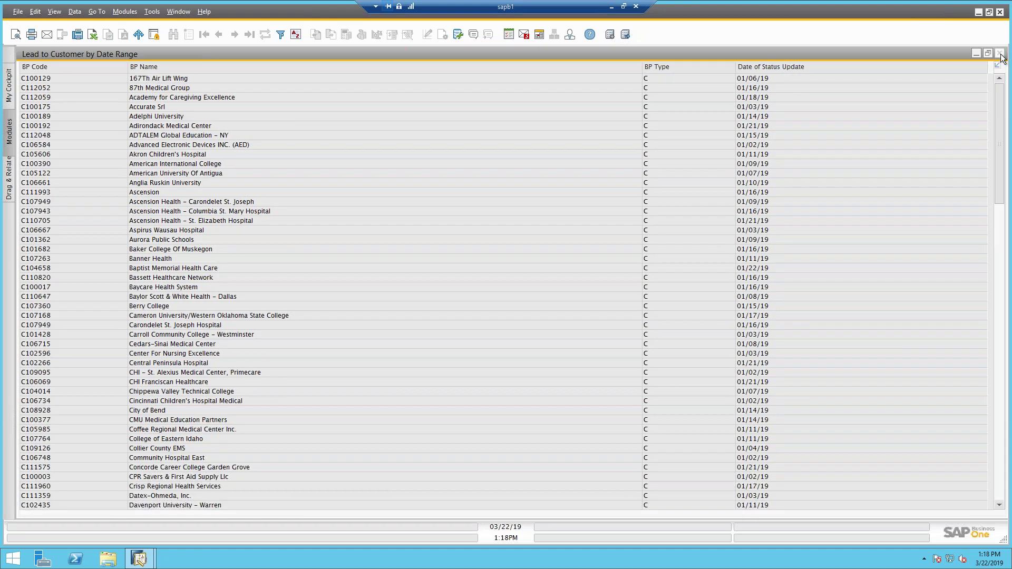
pyautogui.click(999, 53)
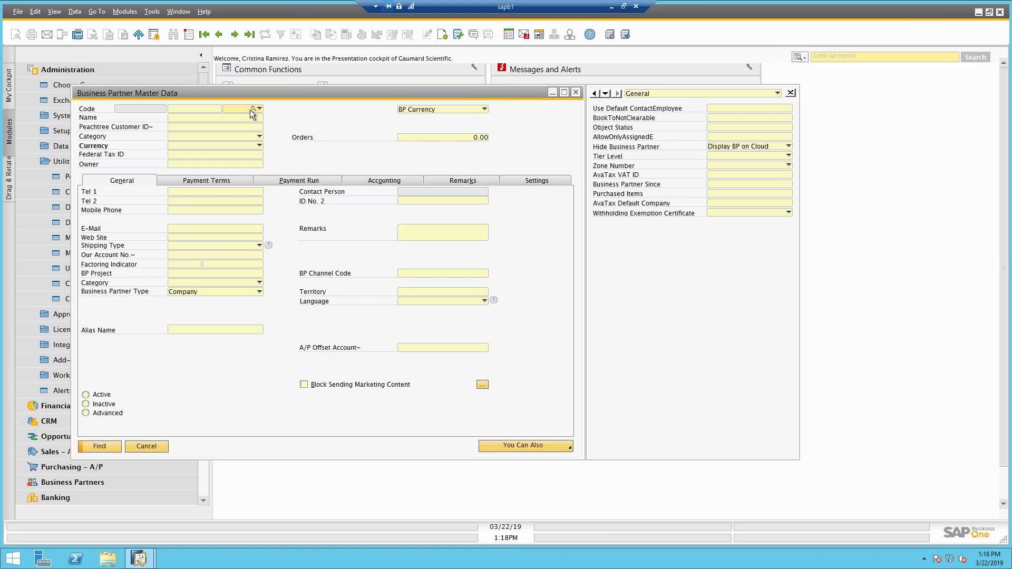
# Look through the categories of saved user queries, including the queries under Purchasing.
pyautogui.click(153, 13)
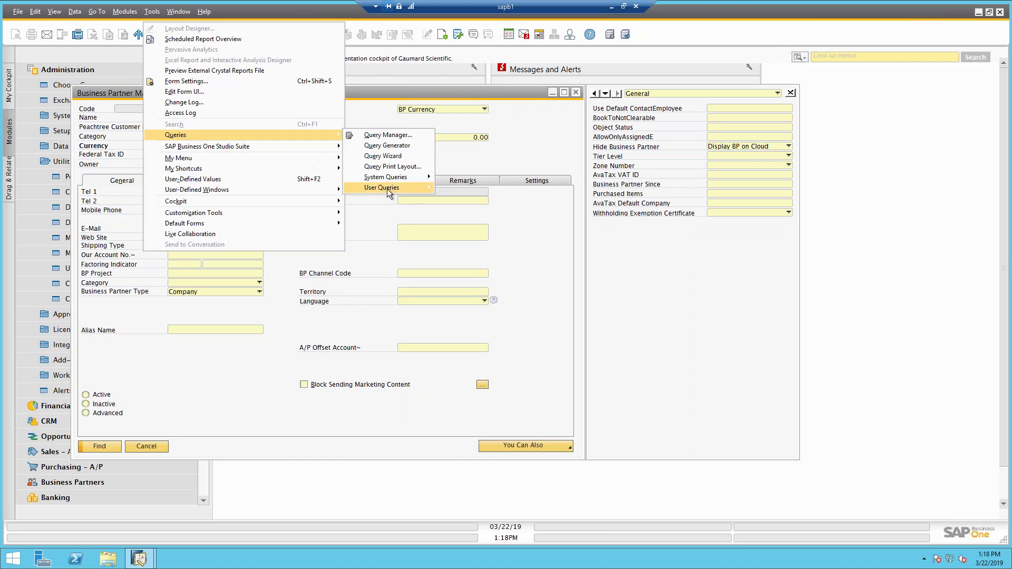
pyautogui.moveTo(387, 189)
pyautogui.moveTo(530, 200)
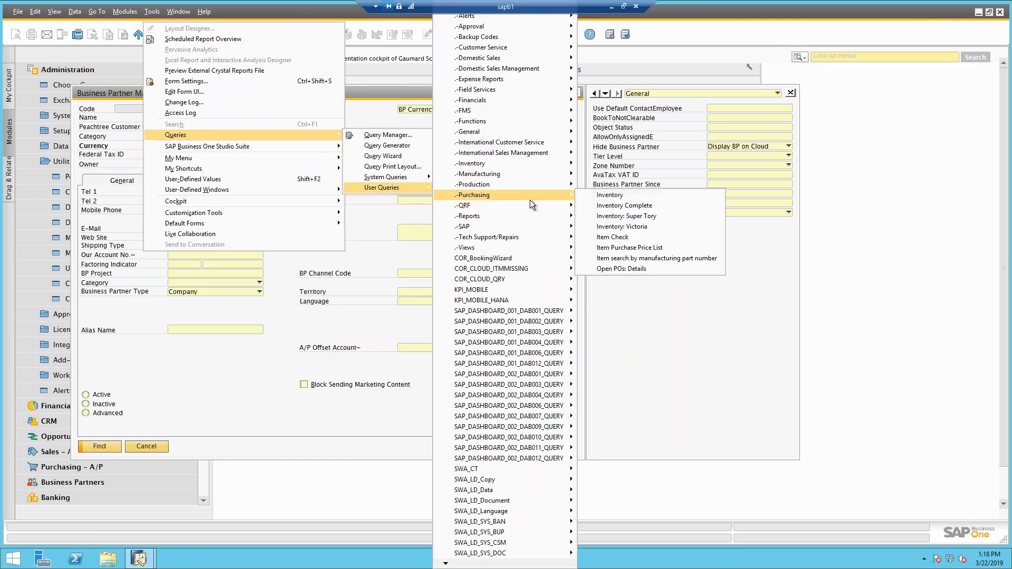
pyautogui.click(700, 335)
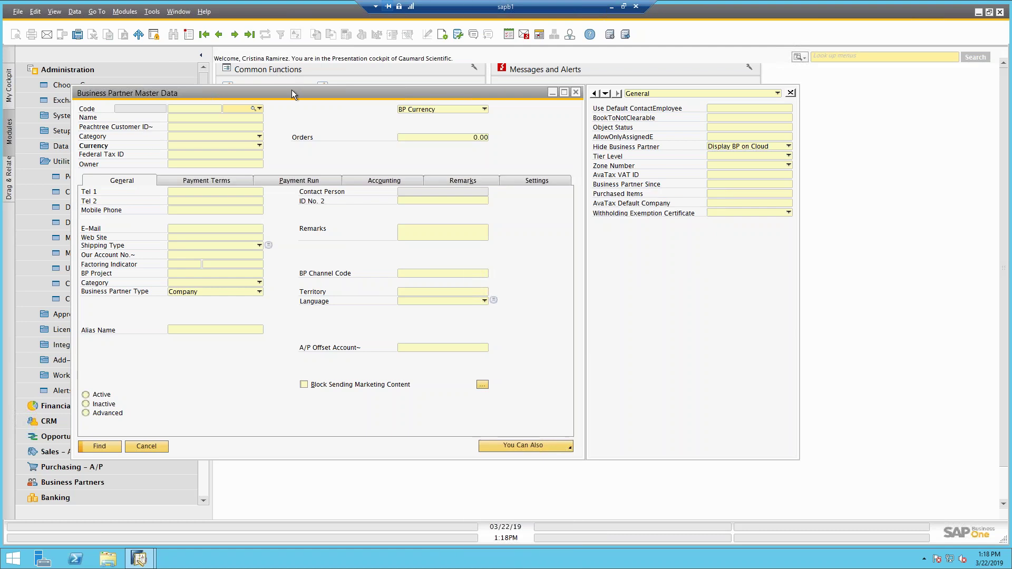
# Turn the display of user-defined value pickers off and back on while Business Partner Master Data is open.
pyautogui.moveTo(292, 94); pyautogui.dragTo(345, 142)
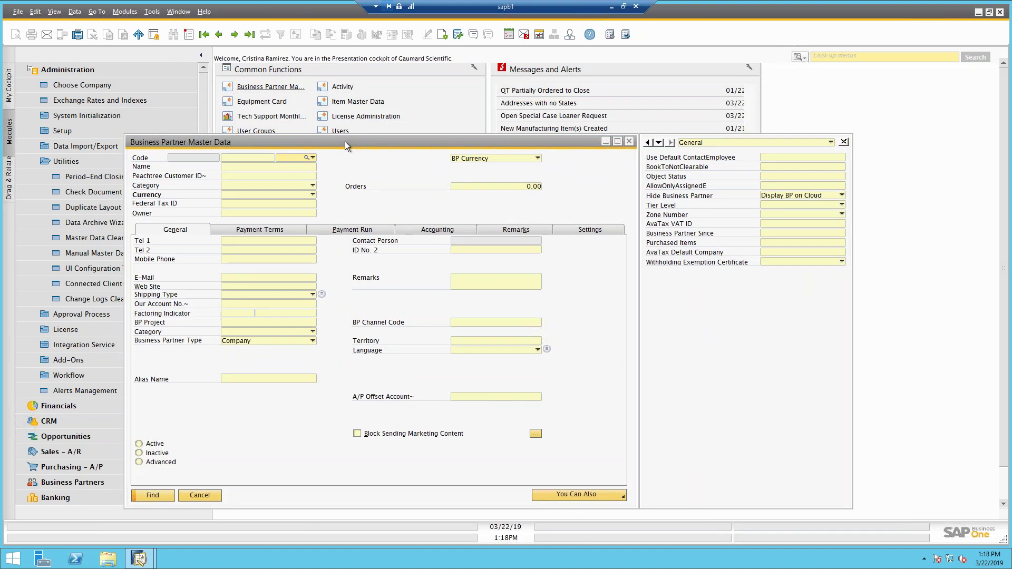
pyautogui.moveTo(345, 141); pyautogui.dragTo(223, 84)
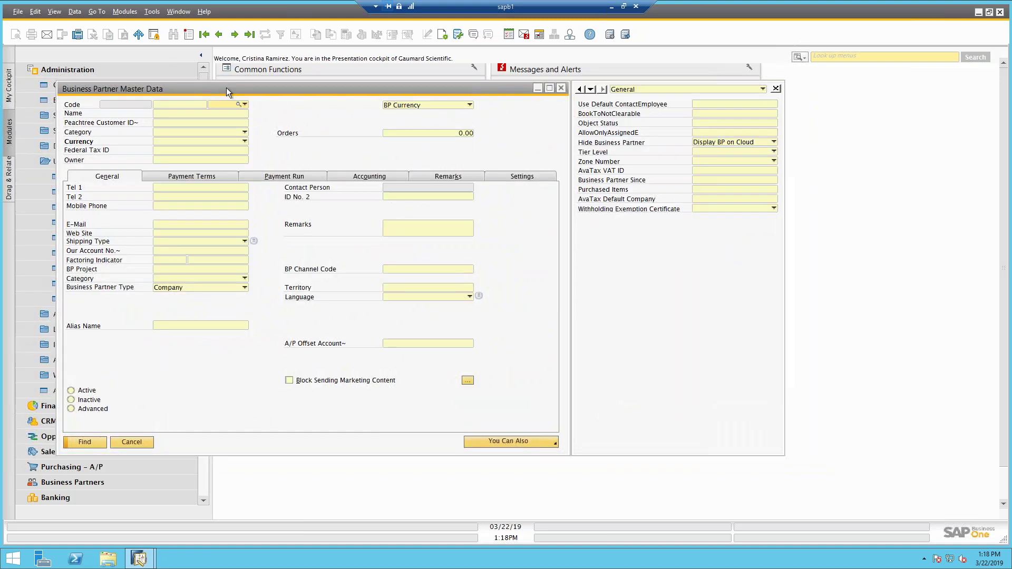
pyautogui.click(55, 11)
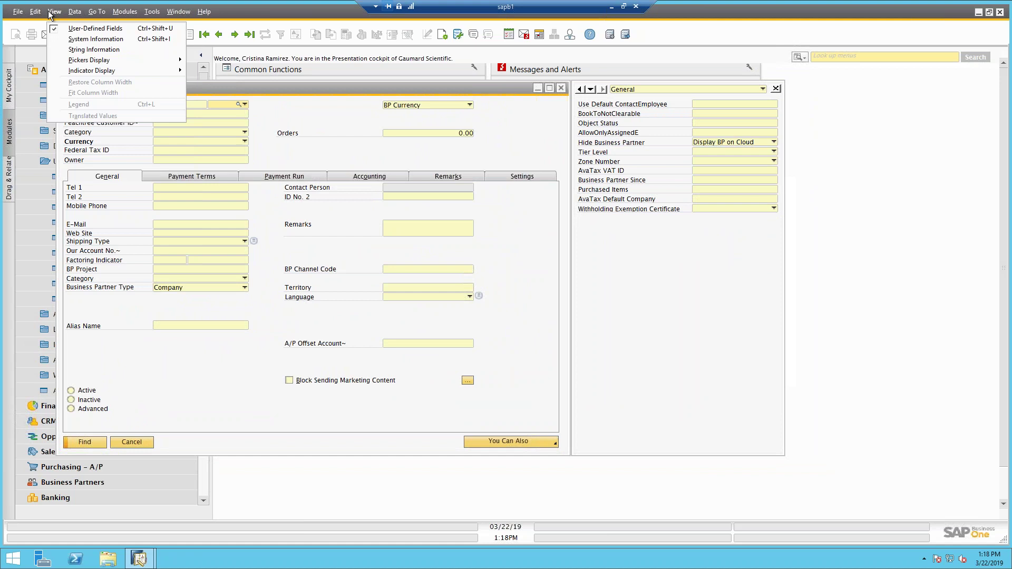
pyautogui.moveTo(64, 61)
pyautogui.moveTo(122, 61)
pyautogui.click(230, 93)
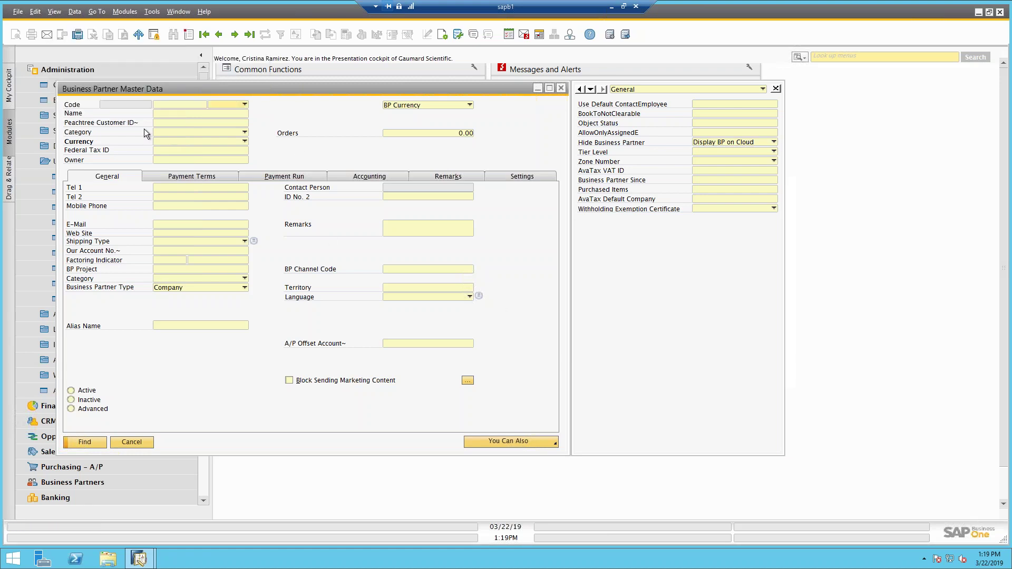
pyautogui.click(235, 103)
pyautogui.click(222, 127)
pyautogui.click(53, 12)
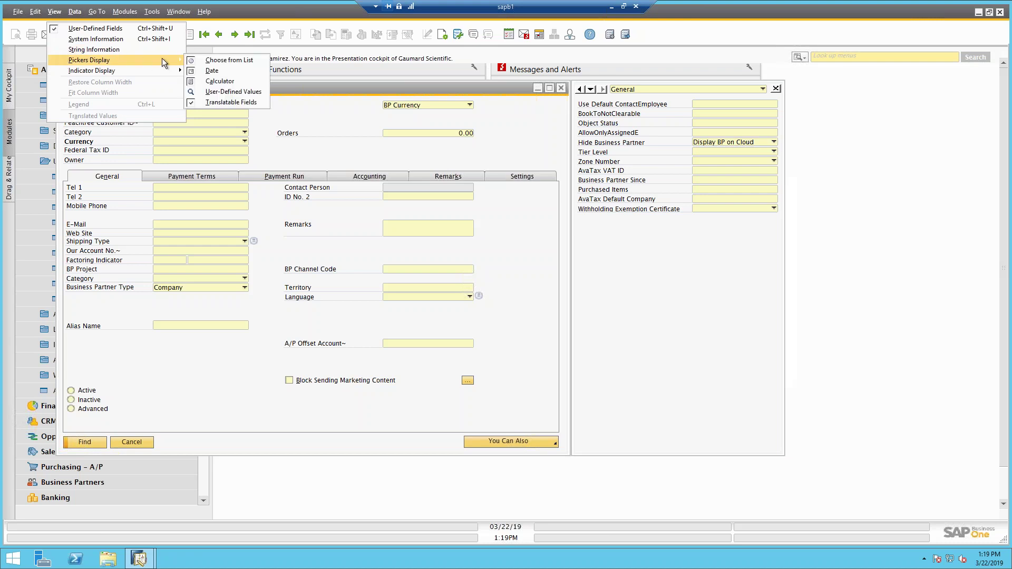
pyautogui.click(225, 93)
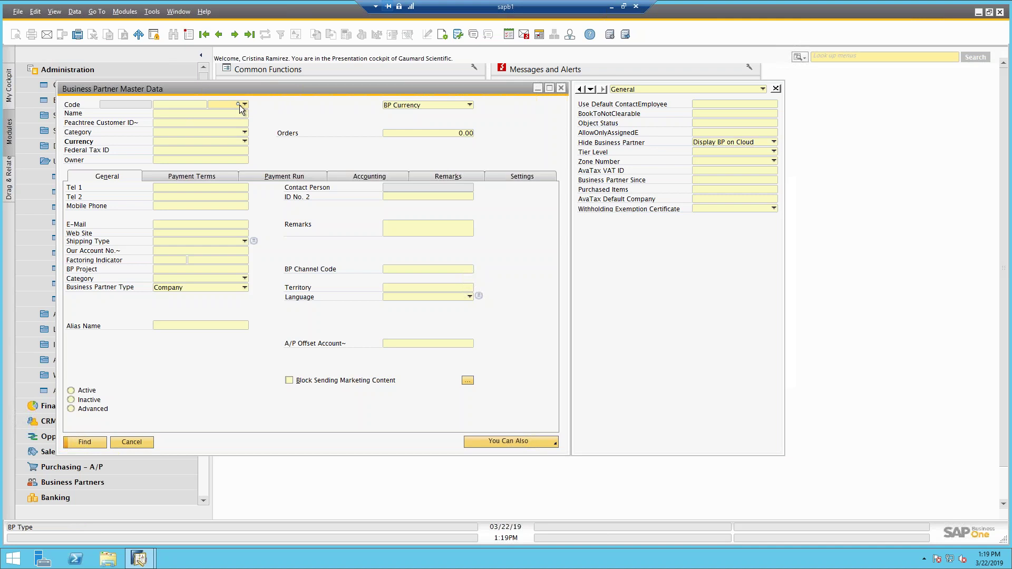
# Check the available business partner types for the Code field and close Business Partner Master Data.
pyautogui.click(212, 103)
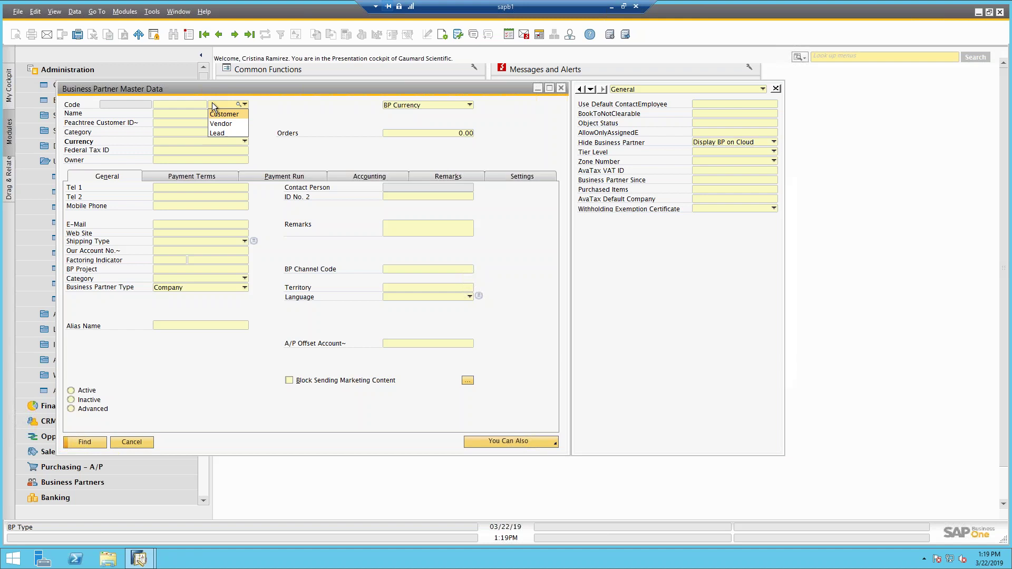
pyautogui.click(135, 444)
pyautogui.click(135, 445)
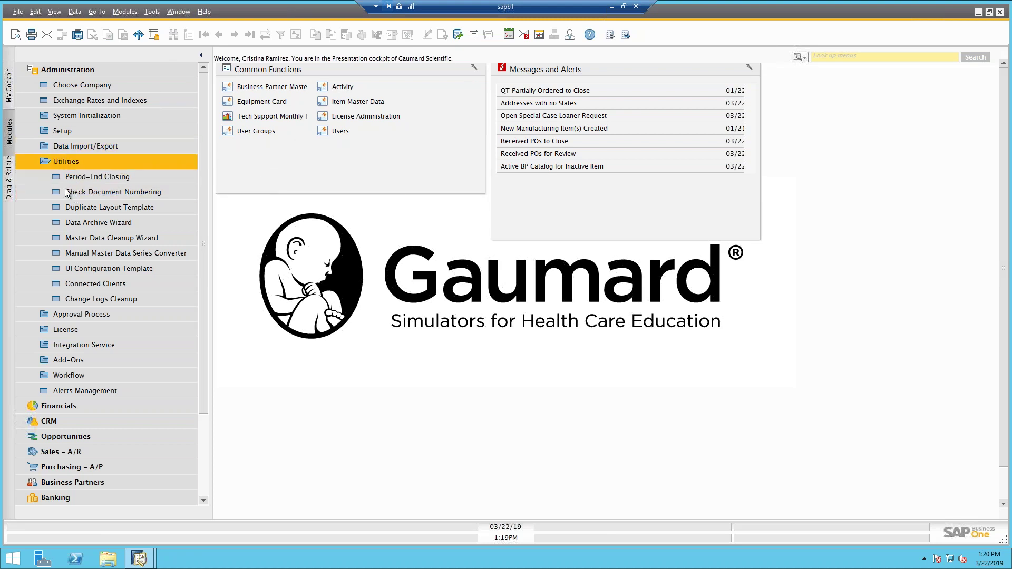
# Add Alerts Management to the Common Functions widget and remove it again.
pyautogui.moveTo(316, 137); pyautogui.dragTo(239, 163)
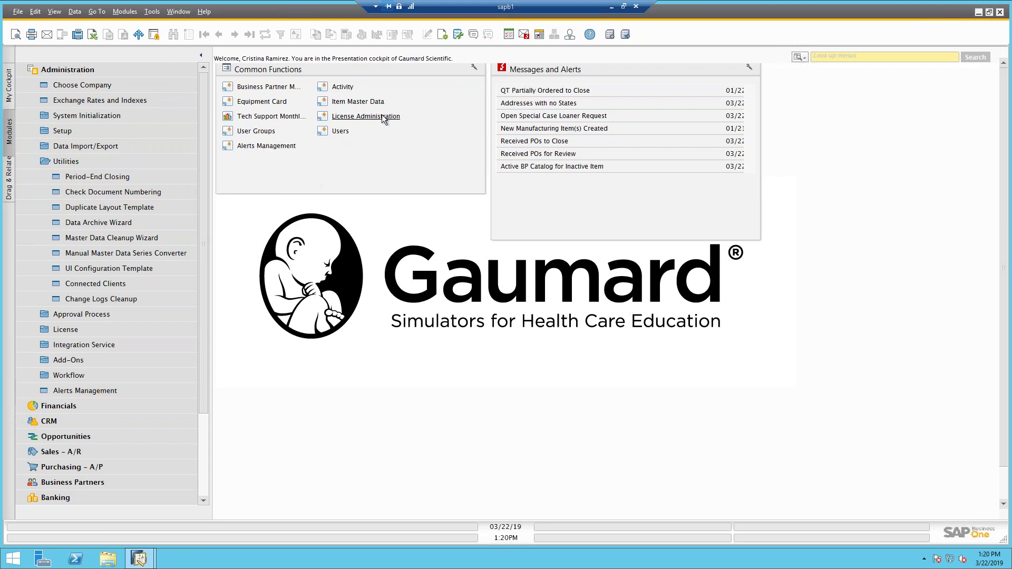
pyautogui.moveTo(155, 317); pyautogui.dragTo(157, 312)
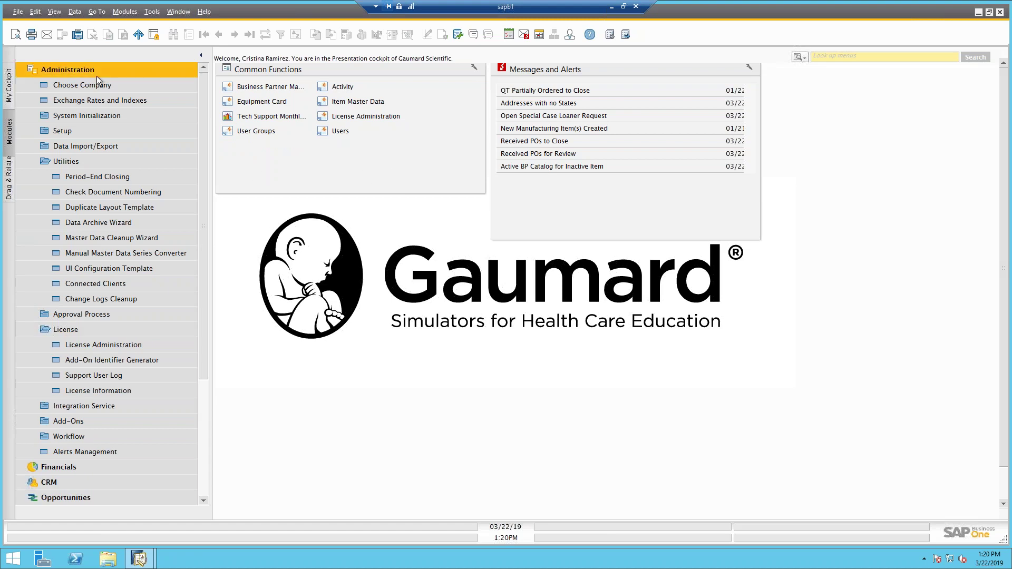
# Add the Open Documents widget from the widget gallery to the Presentation cockpit, below Common Functions.
pyautogui.click(9, 178)
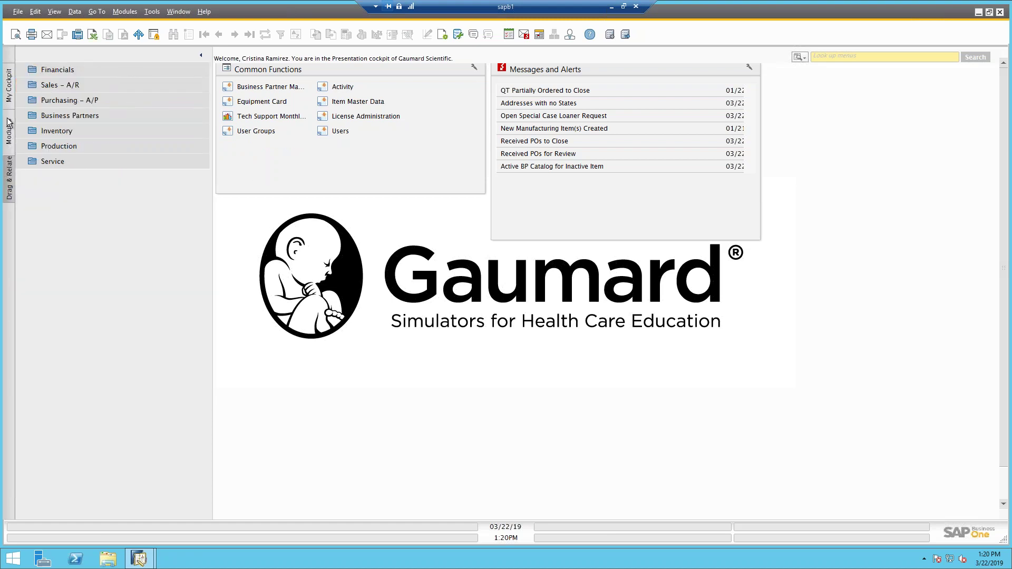
pyautogui.click(9, 85)
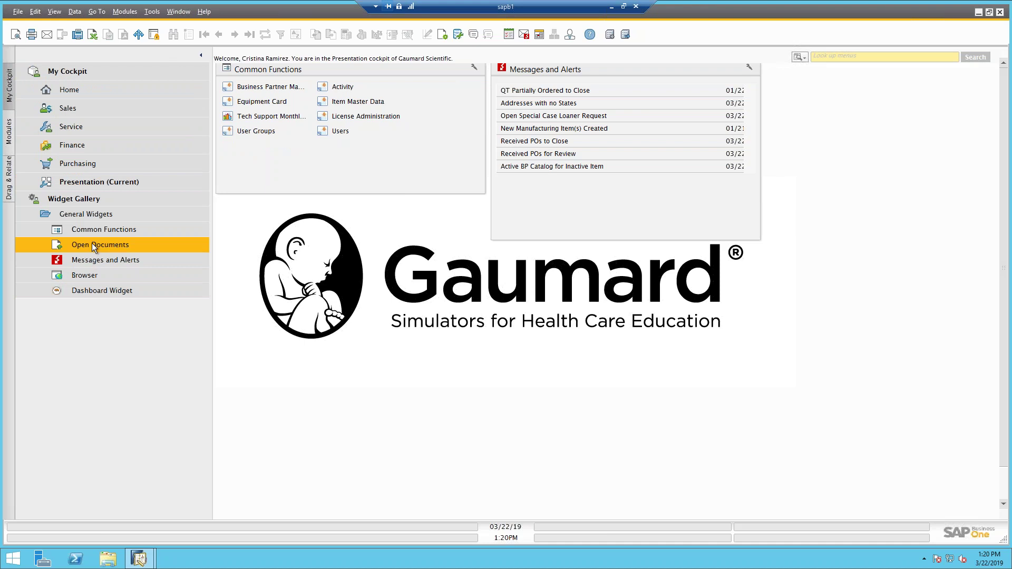
pyautogui.moveTo(92, 243); pyautogui.dragTo(226, 232)
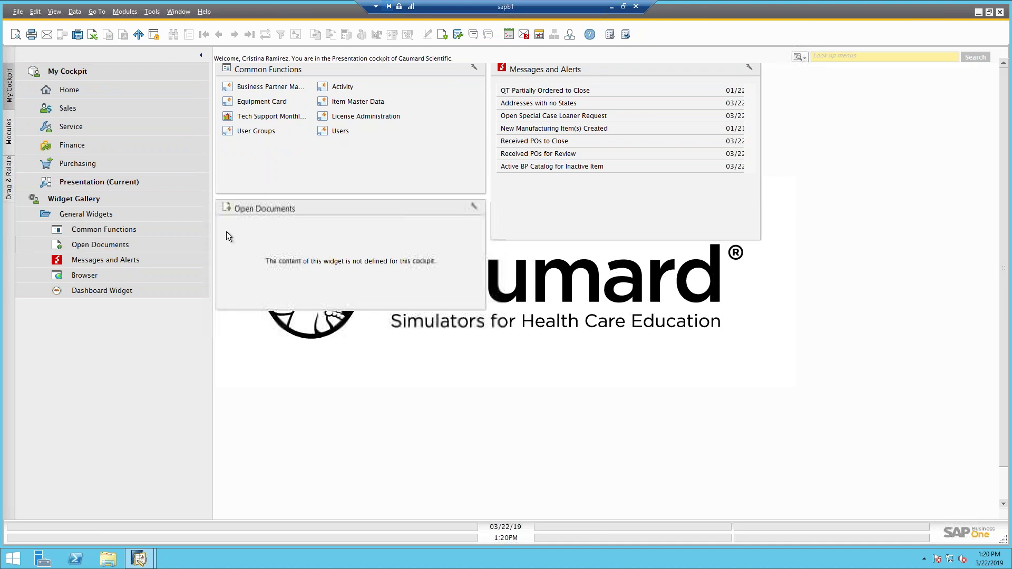
# Configure the Open Documents widget to display sales quotations, sales orders and service calls.
pyautogui.click(475, 205)
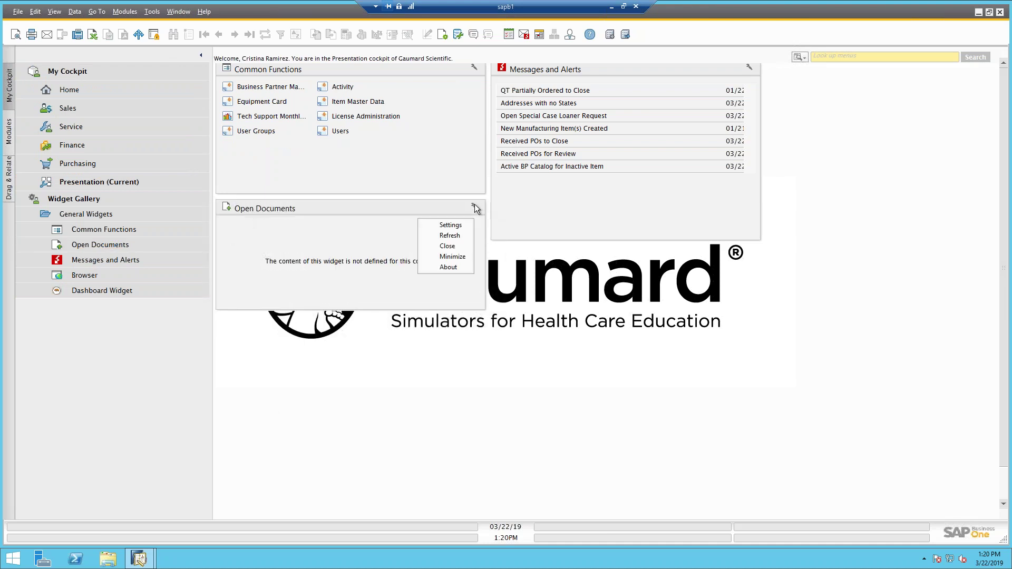
pyautogui.click(458, 222)
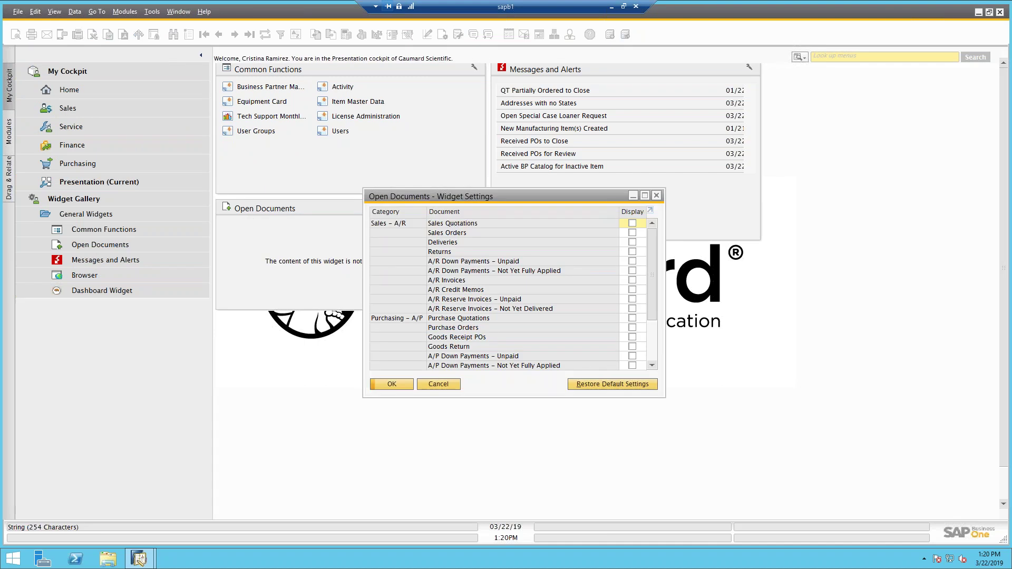
pyautogui.click(632, 223)
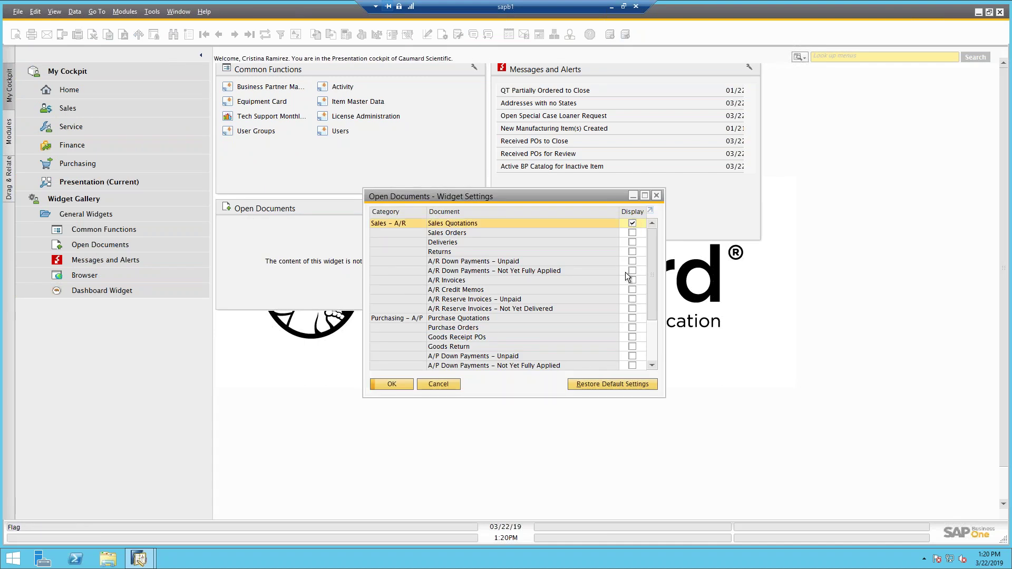
pyautogui.click(632, 233)
pyautogui.scroll(-3, 628, 325)
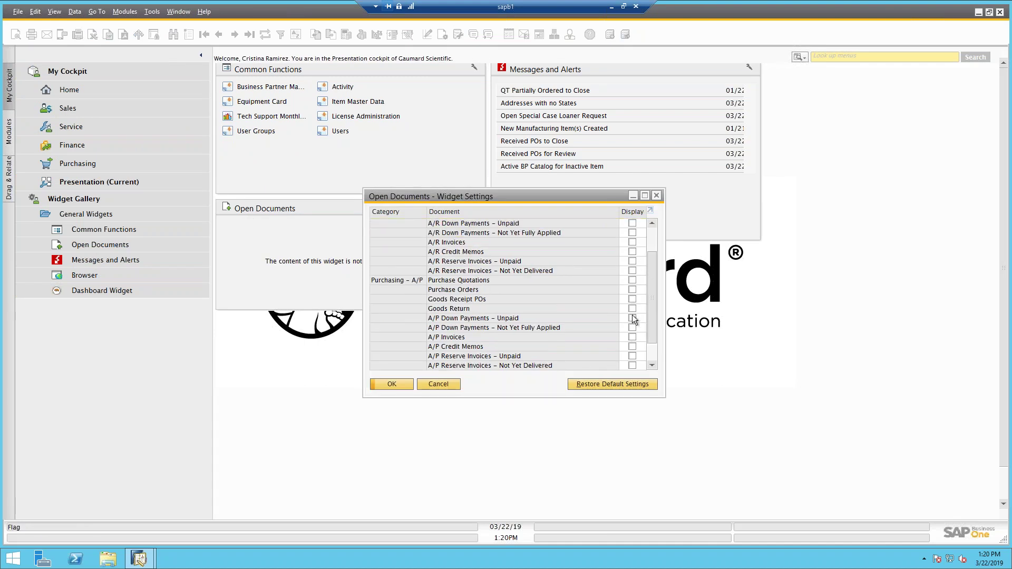
pyautogui.click(406, 385)
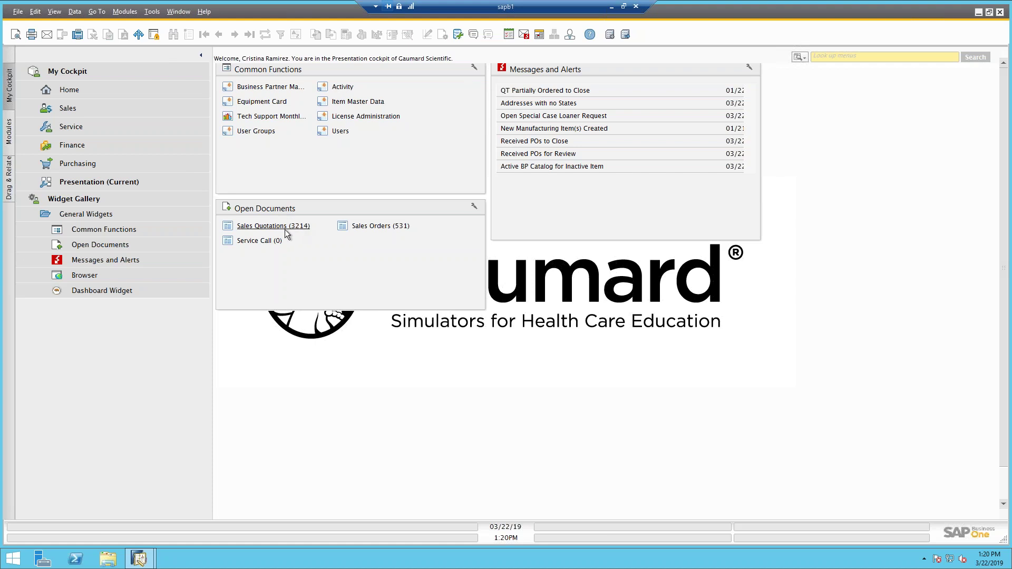
# View the open sales quotations list from the widget, close it and reduce the Open Documents widget's height.
pyautogui.click(290, 227)
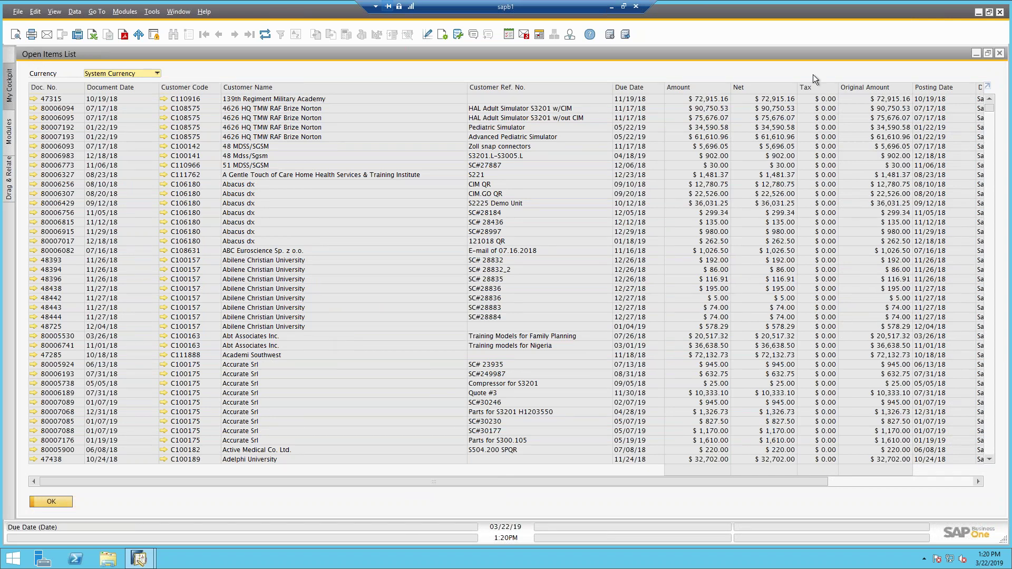
pyautogui.click(999, 55)
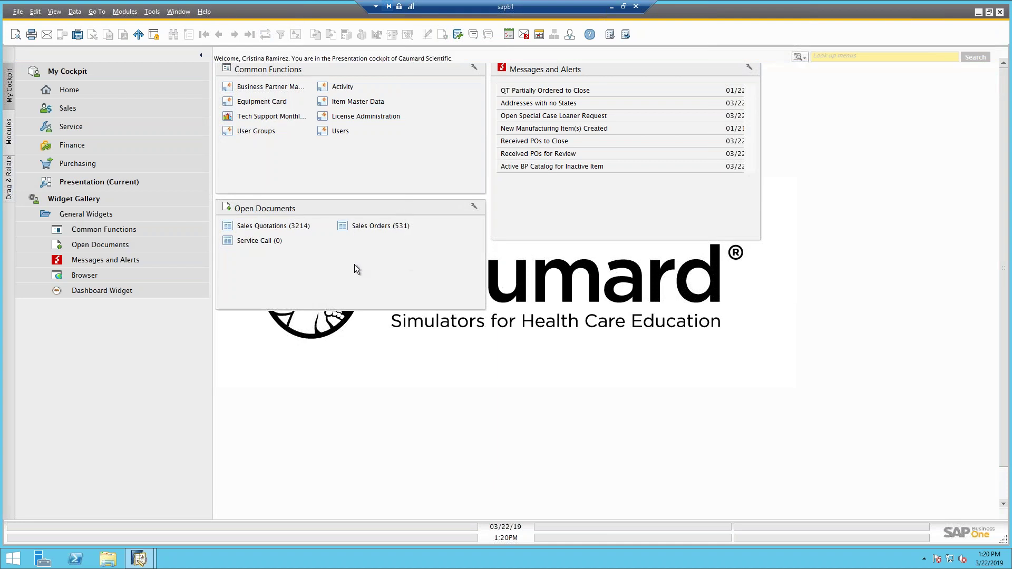
pyautogui.moveTo(349, 302); pyautogui.dragTo(349, 268)
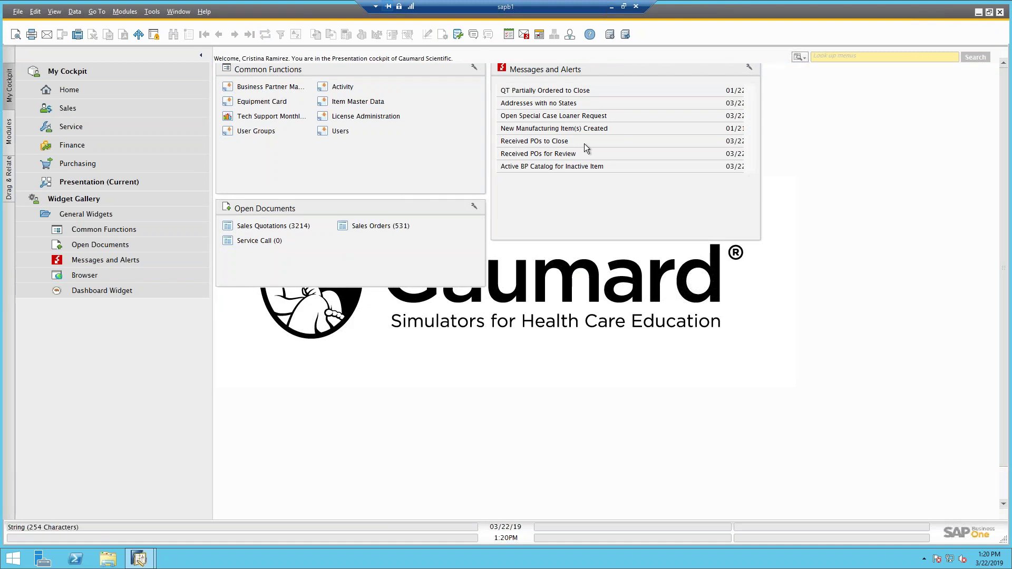
# Open the Messages/Alerts Overview, enlarge it to examine the inbox alerts and their details, and close it.
pyautogui.click(527, 36)
pyautogui.moveTo(374, 147); pyautogui.dragTo(328, 151)
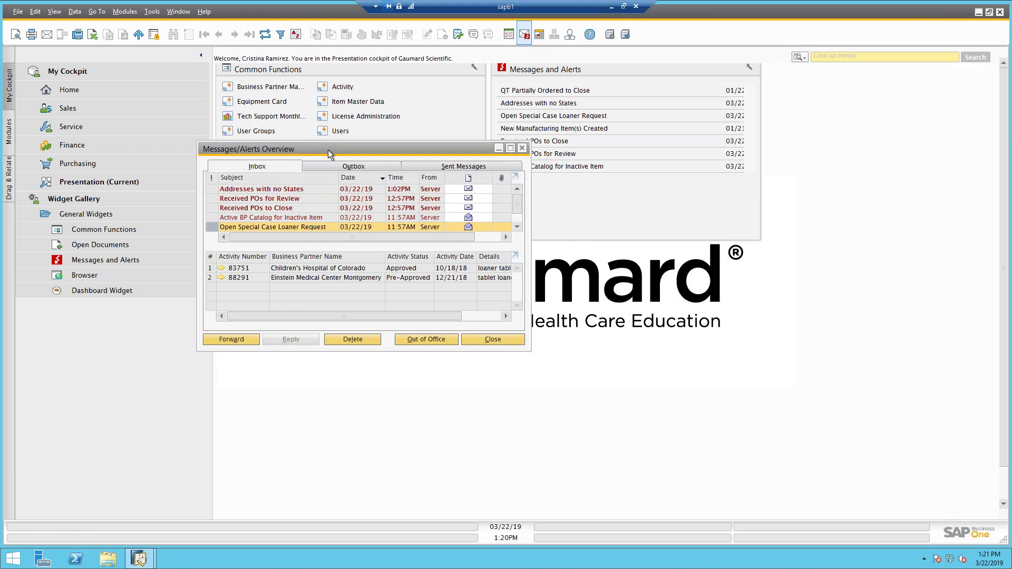
pyautogui.moveTo(198, 352); pyautogui.dragTo(157, 428)
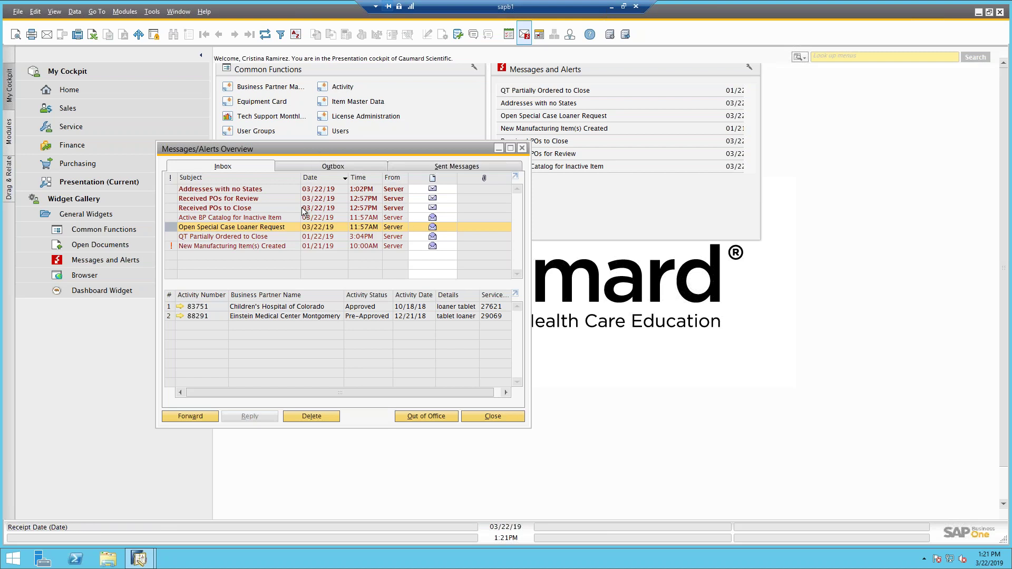
pyautogui.click(522, 149)
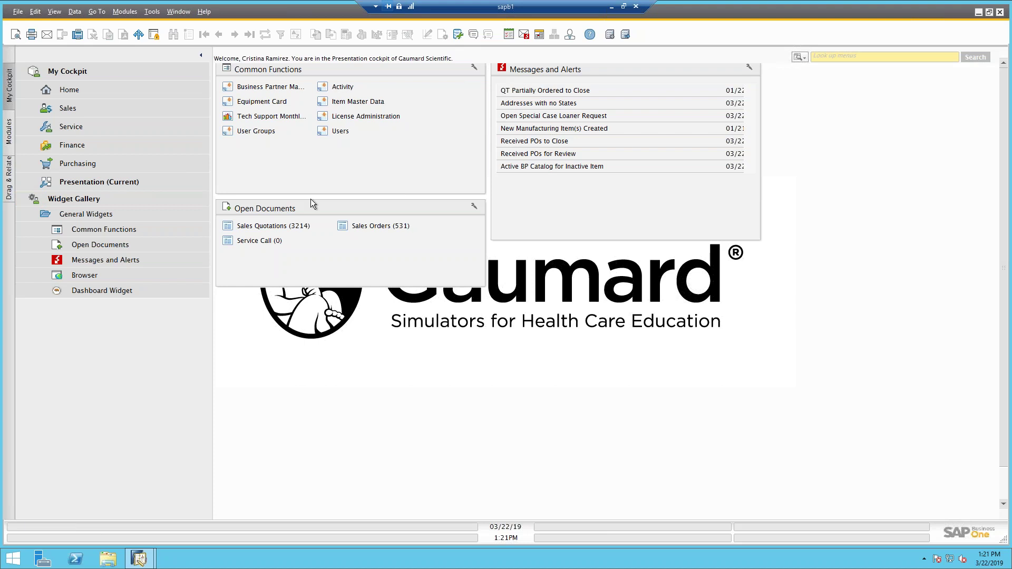
# Remove the Messages and Alerts widget from the cockpit and add it back beside Common Functions.
pyautogui.moveTo(122, 254); pyautogui.dragTo(70, 330)
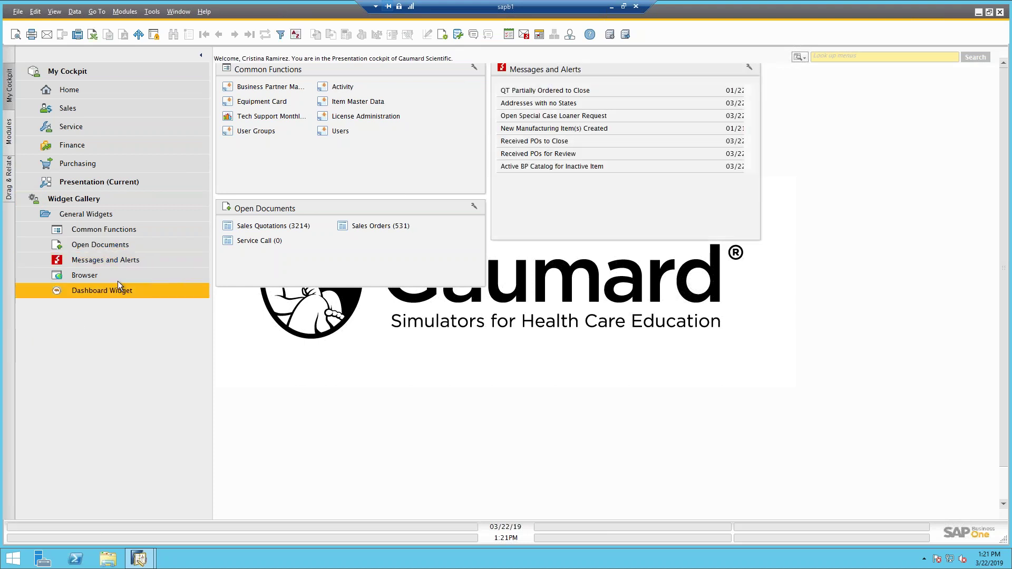
pyautogui.click(749, 67)
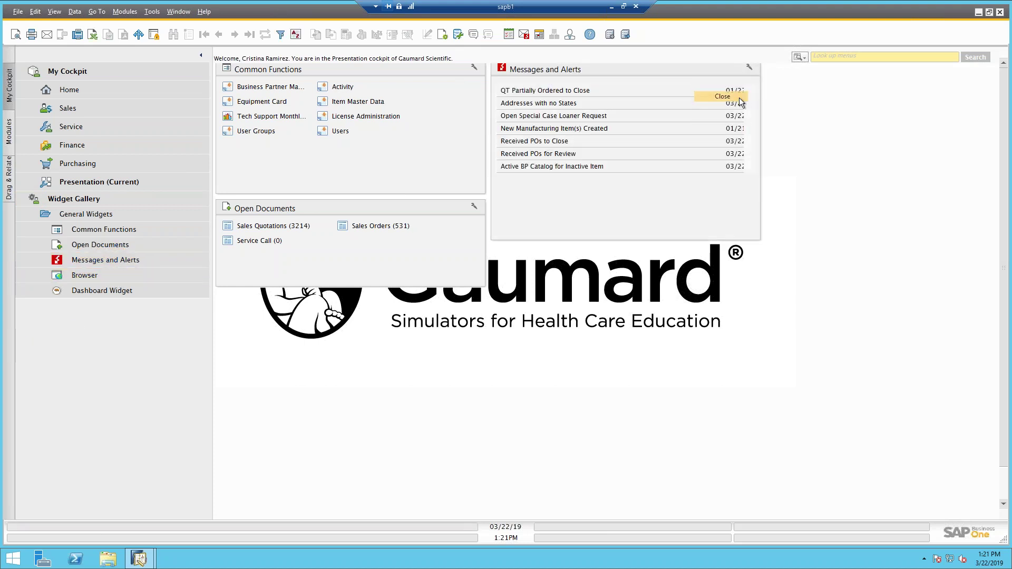
pyautogui.click(739, 97)
pyautogui.click(361, 293)
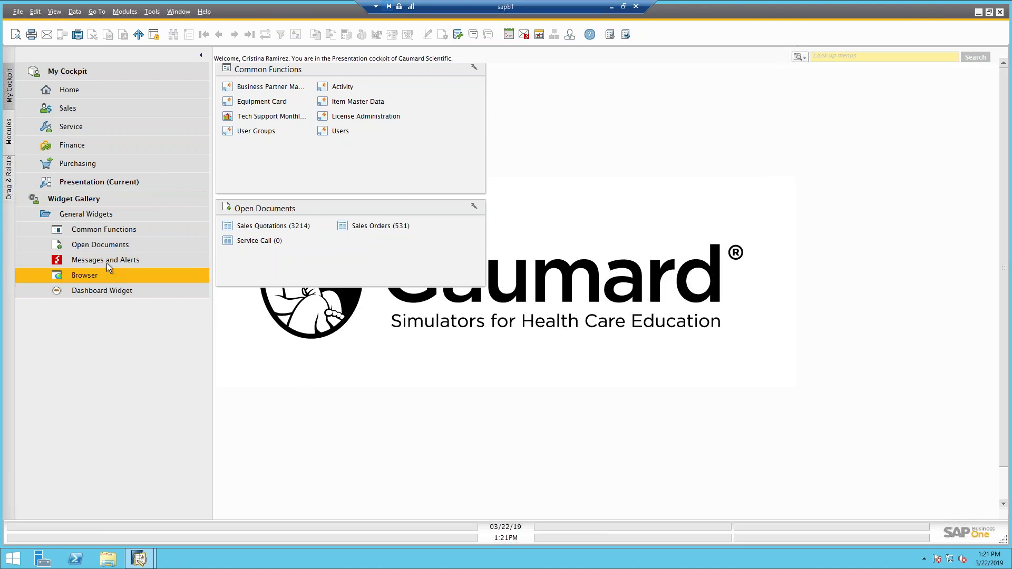
pyautogui.moveTo(77, 259); pyautogui.dragTo(560, 70)
pyautogui.moveTo(683, 168); pyautogui.dragTo(684, 224)
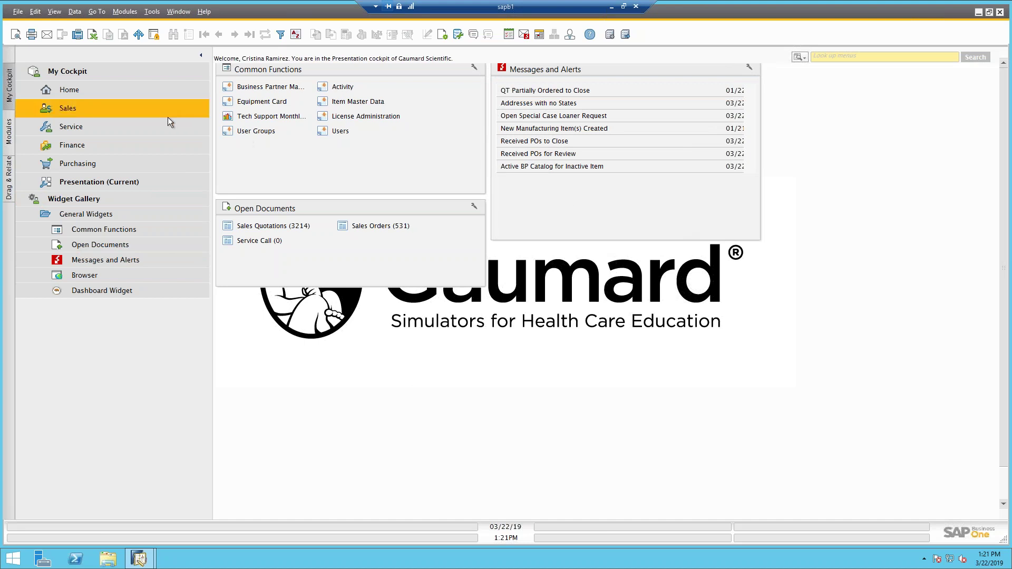
# Look at the cockpit tools, including Cockpit Management and the Enable My Cockpit option.
pyautogui.click(156, 12)
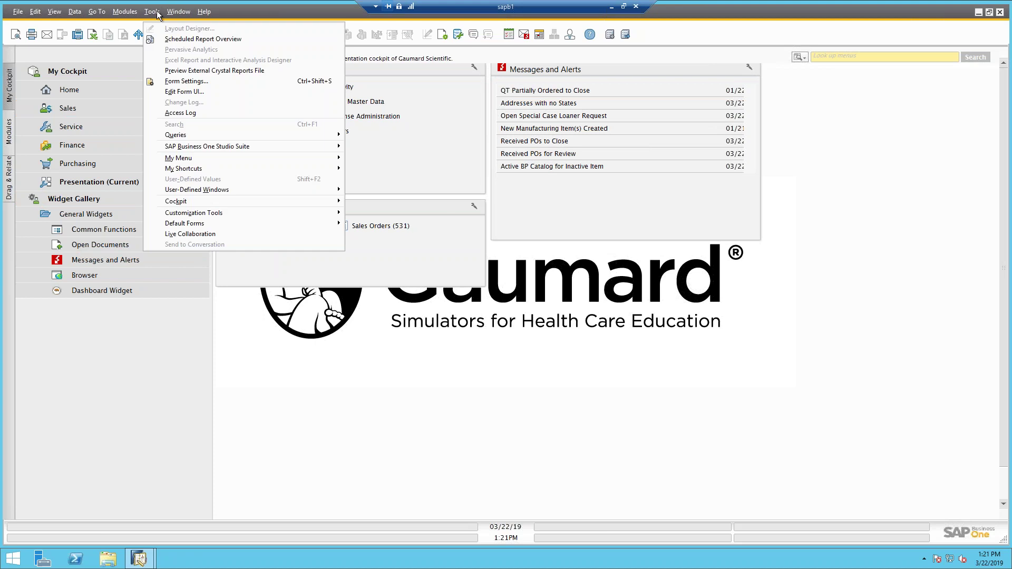
pyautogui.moveTo(195, 206)
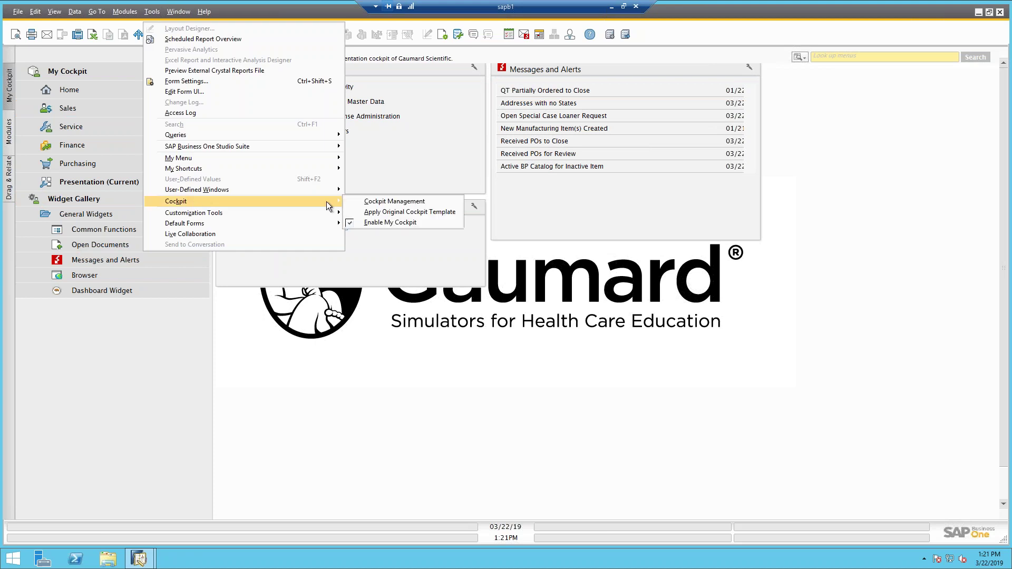
pyautogui.click(420, 220)
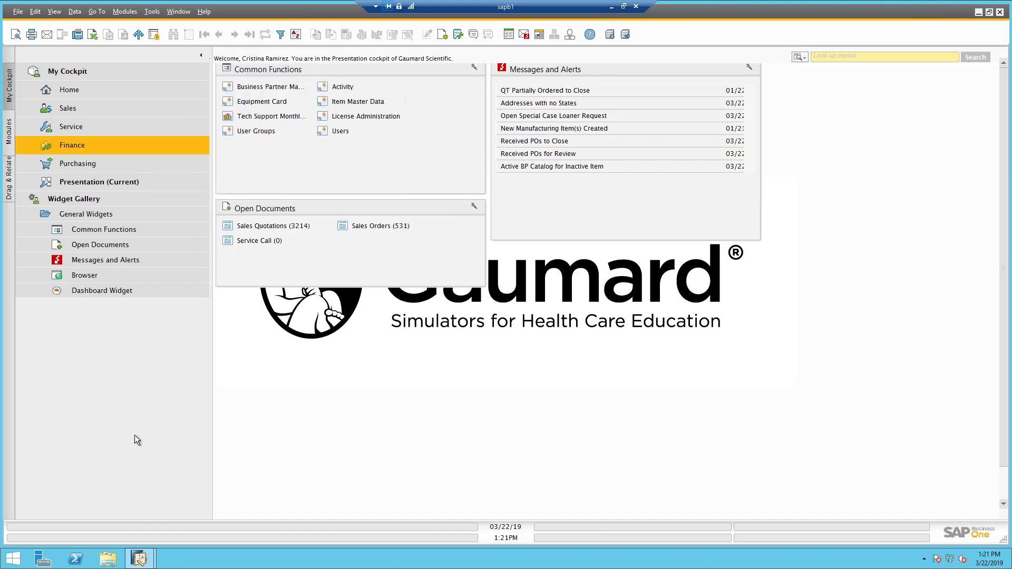
# Switch to the other SAP Business One session and view its main menu's Modules and Drag & Relate sections.
pyautogui.moveTo(139, 558)
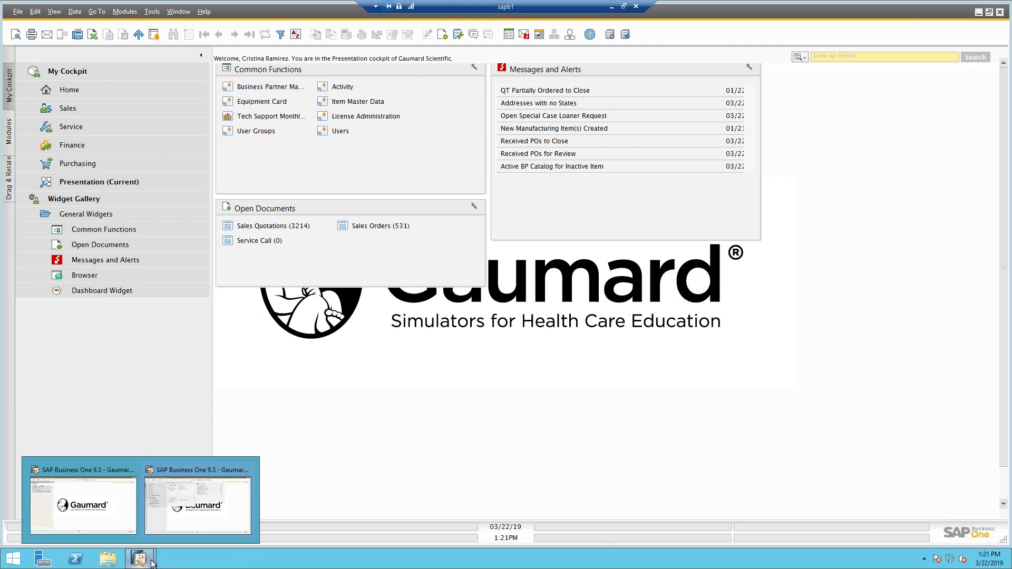
pyautogui.click(104, 520)
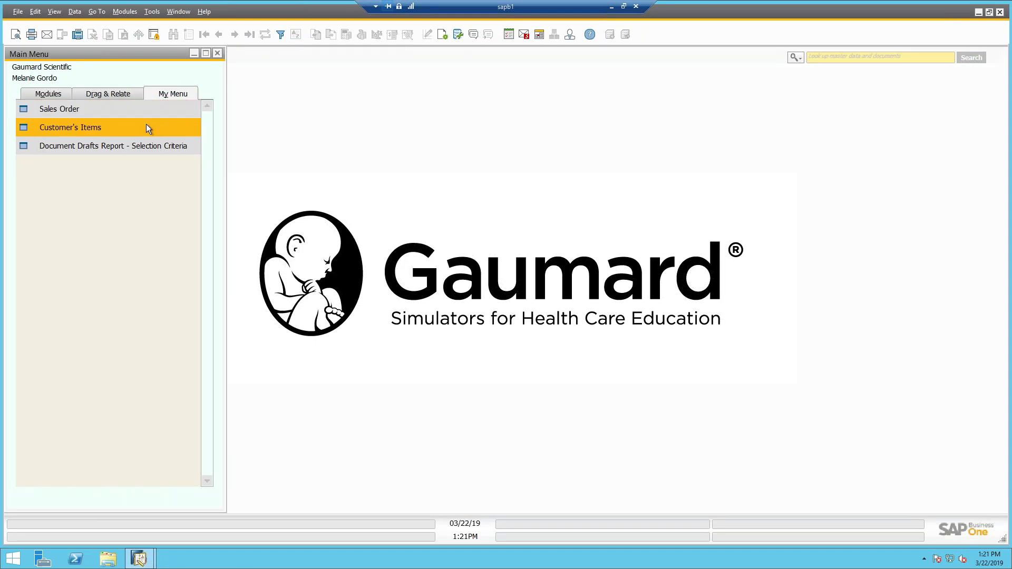
pyautogui.click(44, 95)
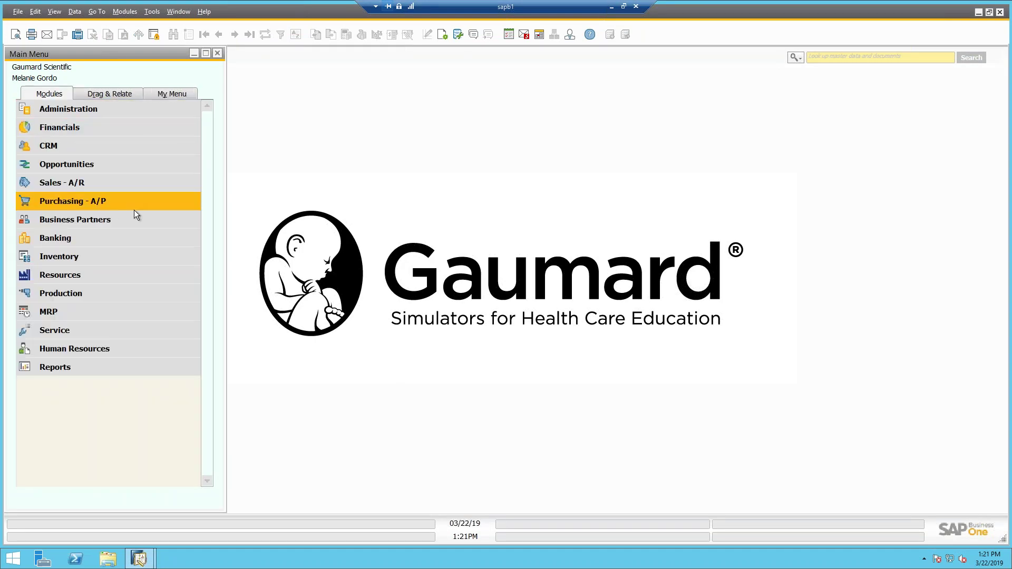
pyautogui.click(119, 93)
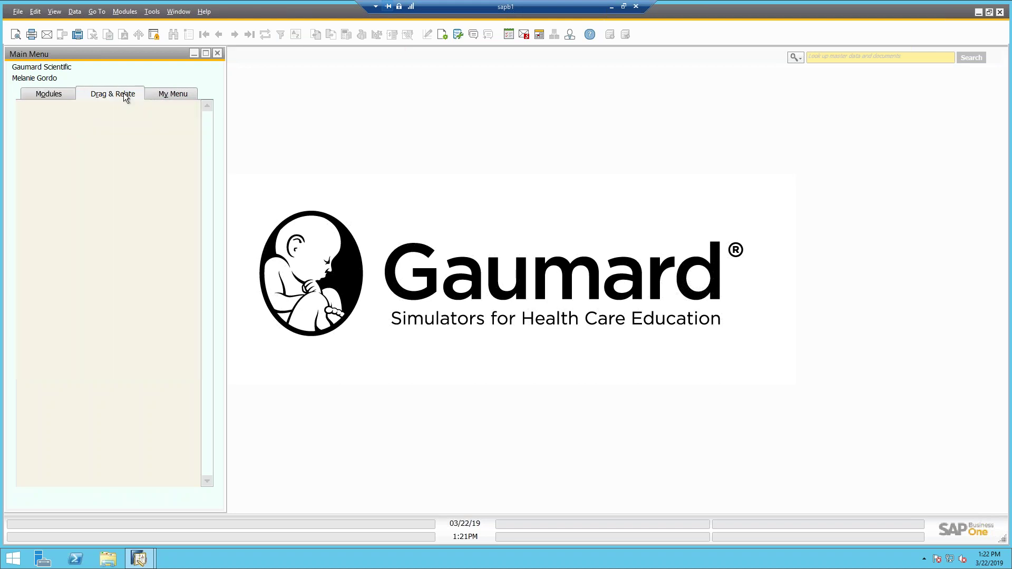
# Run the Customer's Items query from My Menu for a customer code picked from the existing values, and close the results.
pyautogui.click(177, 98)
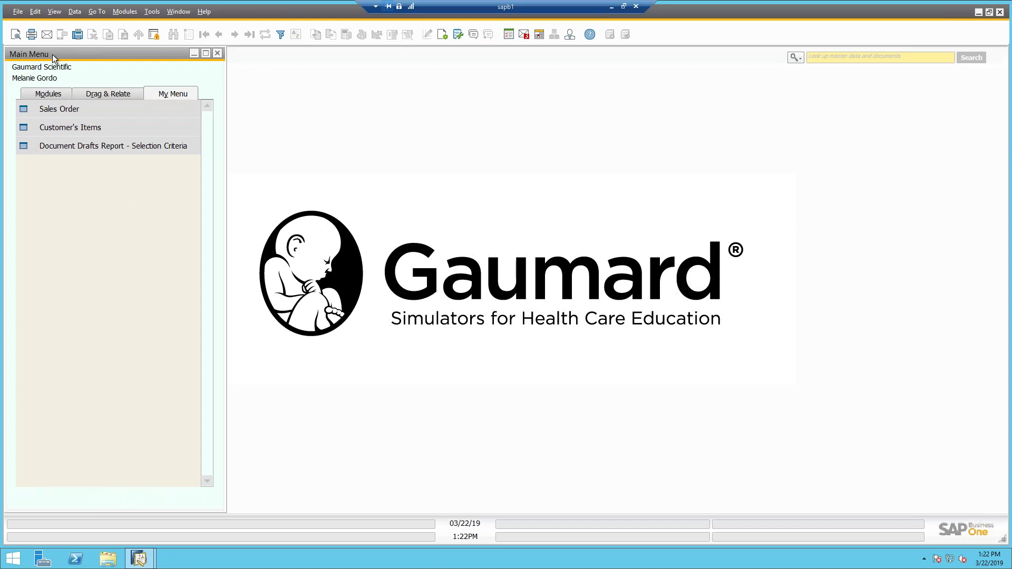
pyautogui.click(87, 127)
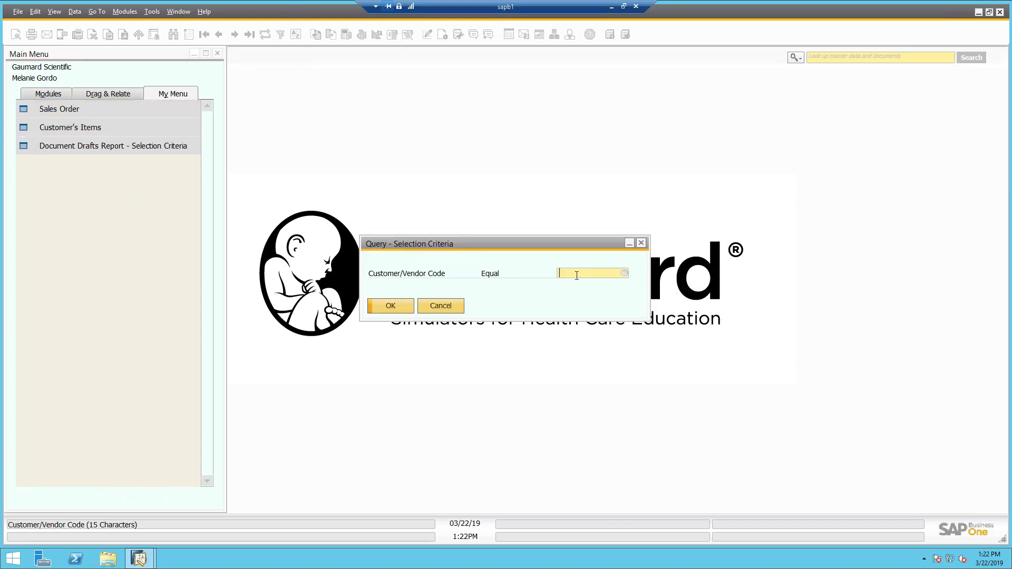
pyautogui.click(624, 273)
pyautogui.click(382, 297)
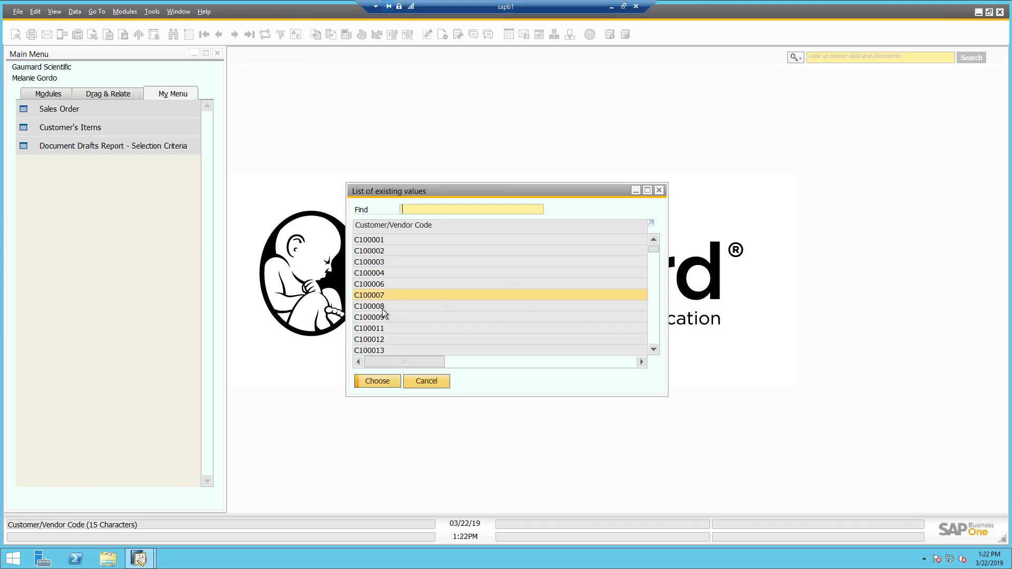
pyautogui.click(382, 386)
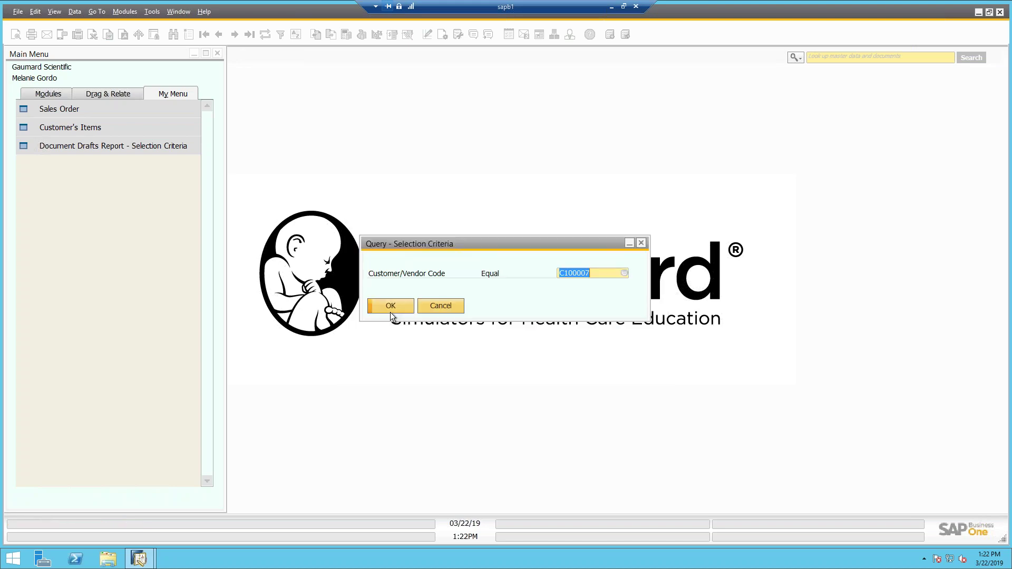
pyautogui.click(388, 305)
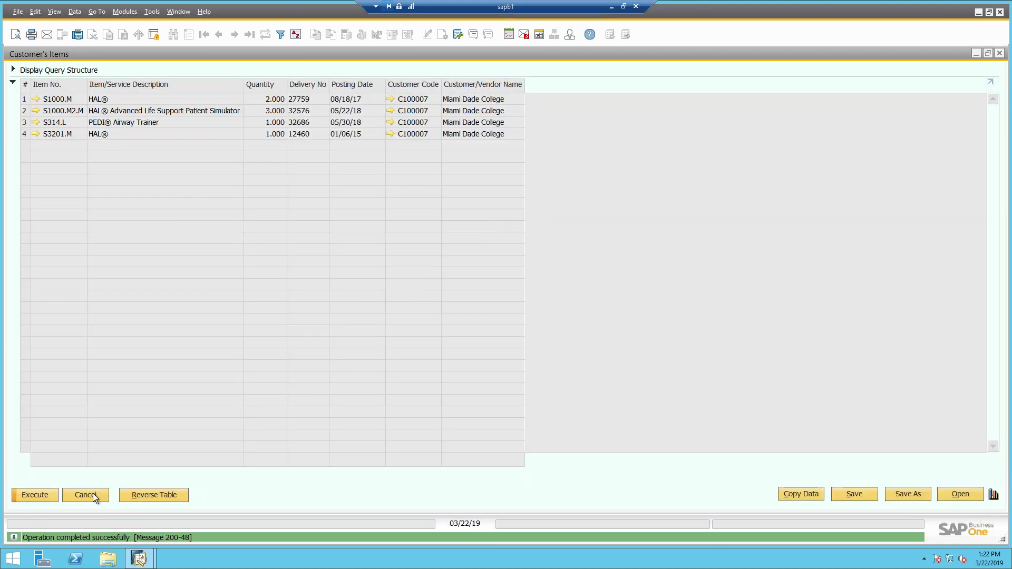
pyautogui.click(93, 493)
# Look through the Tech Support/Repairs user queries, try to open the Query Manager, and dismiss the permission dialog.
pyautogui.click(153, 12)
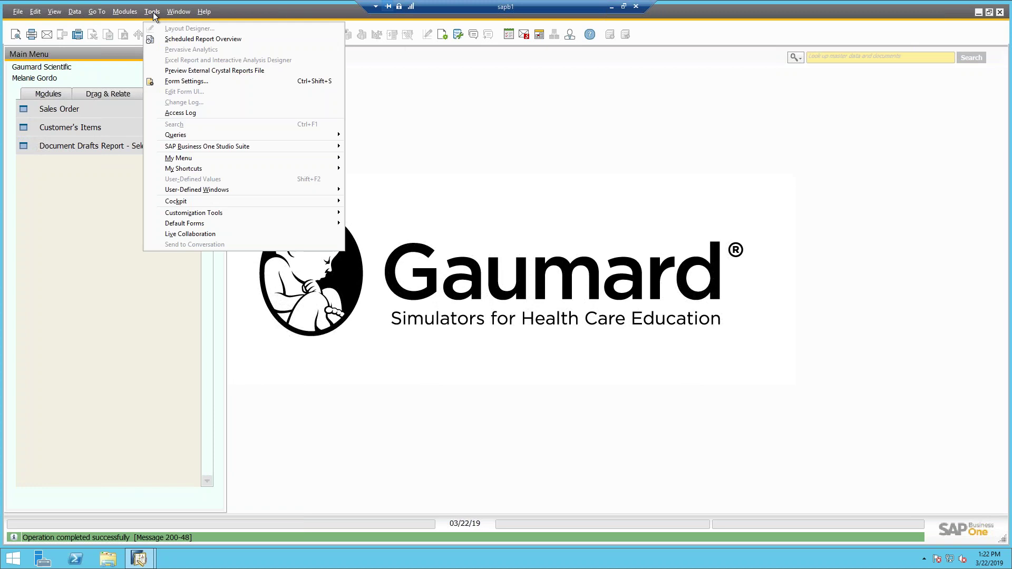
pyautogui.moveTo(190, 138)
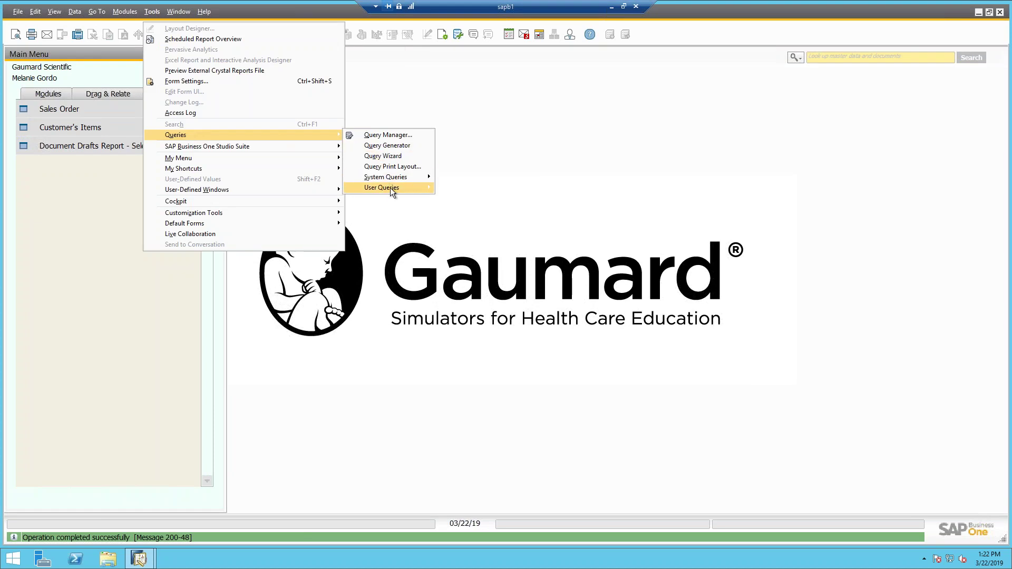
pyautogui.moveTo(390, 187)
pyautogui.moveTo(497, 219)
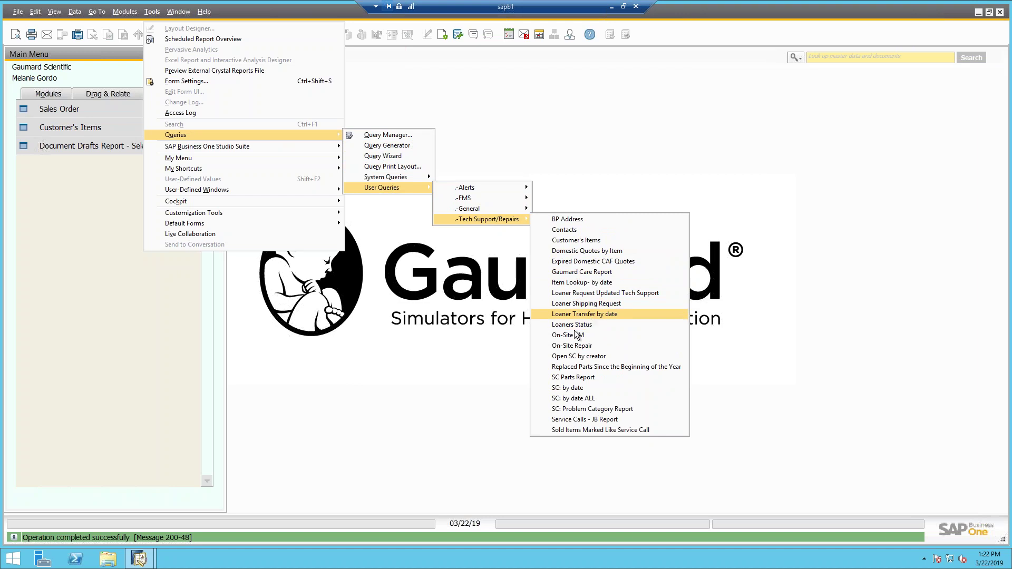
pyautogui.click(411, 425)
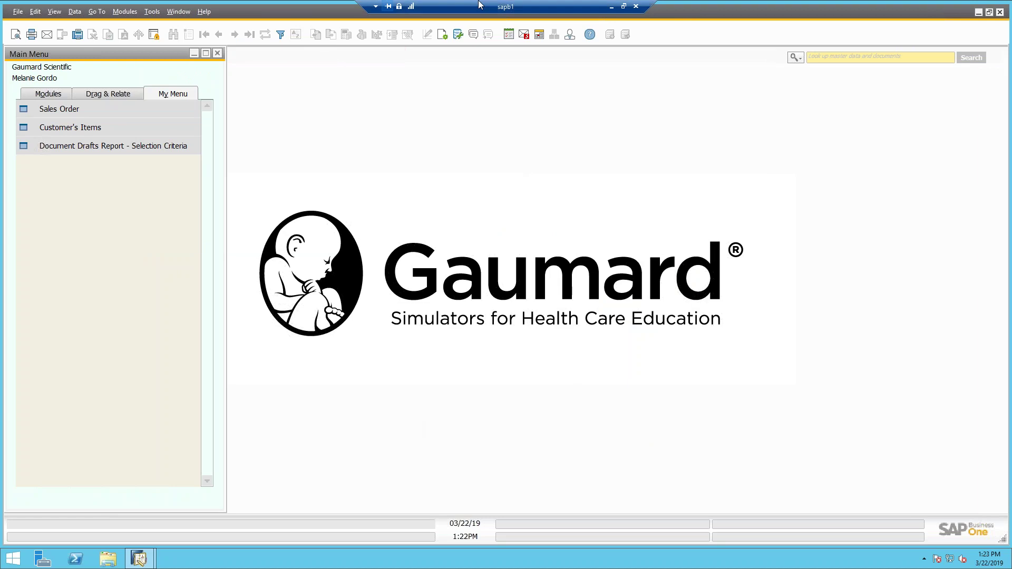
pyautogui.click(456, 40)
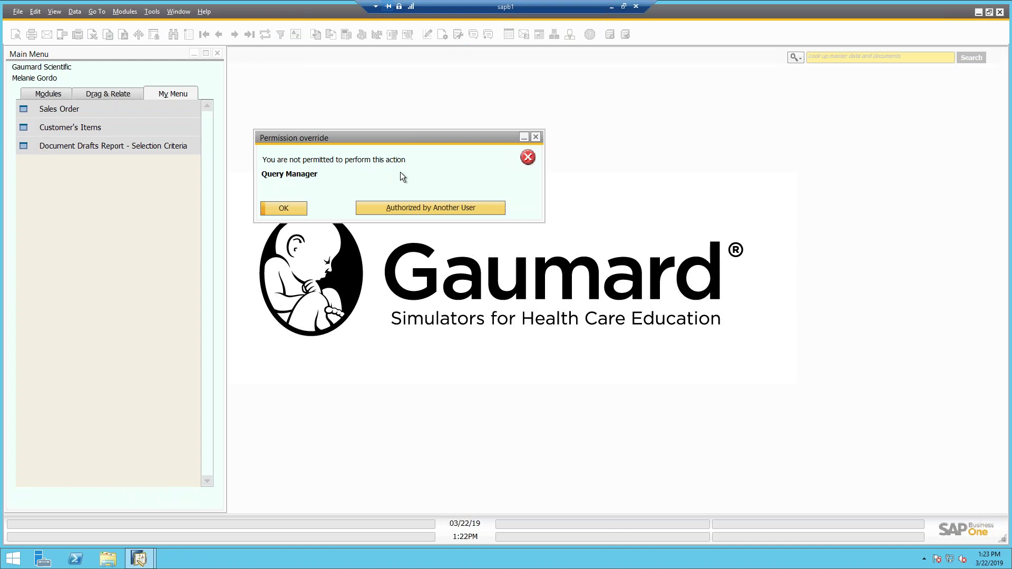
pyautogui.click(537, 137)
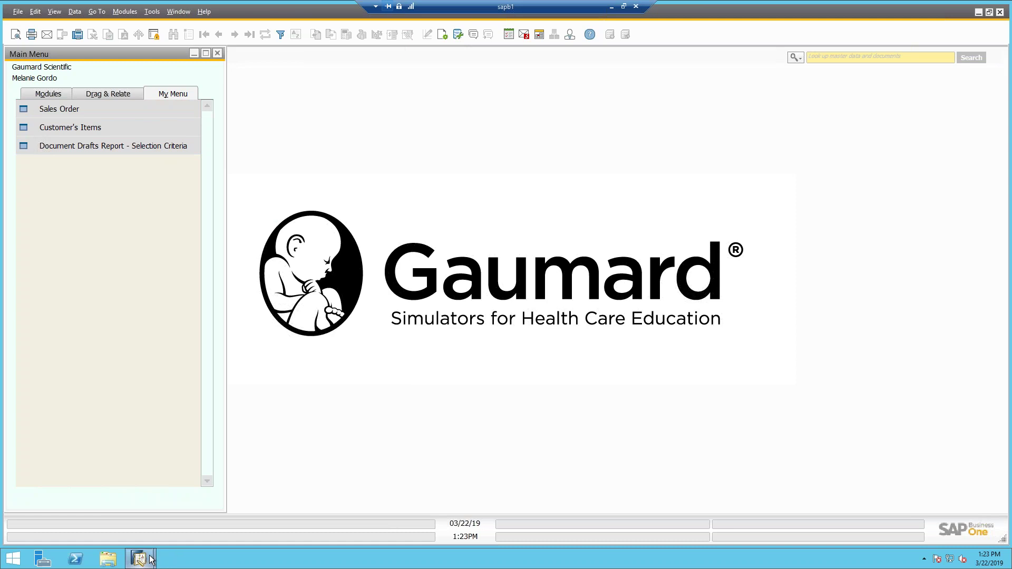
# Switch to the cockpit session, run the Tech Support Monthly Report from 03/05/19 to 03/07/19, and close it.
pyautogui.moveTo(140, 559)
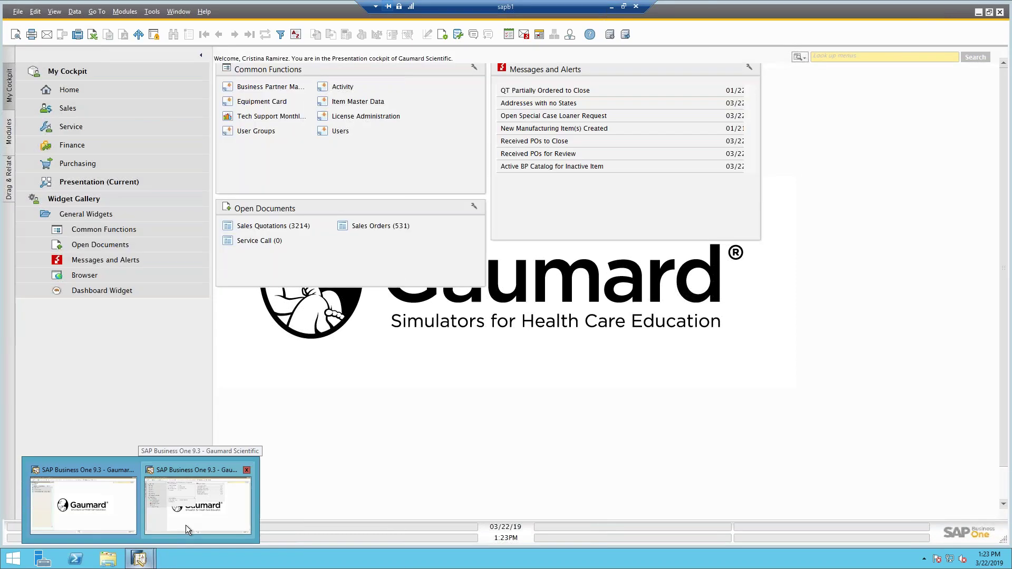
pyautogui.click(185, 525)
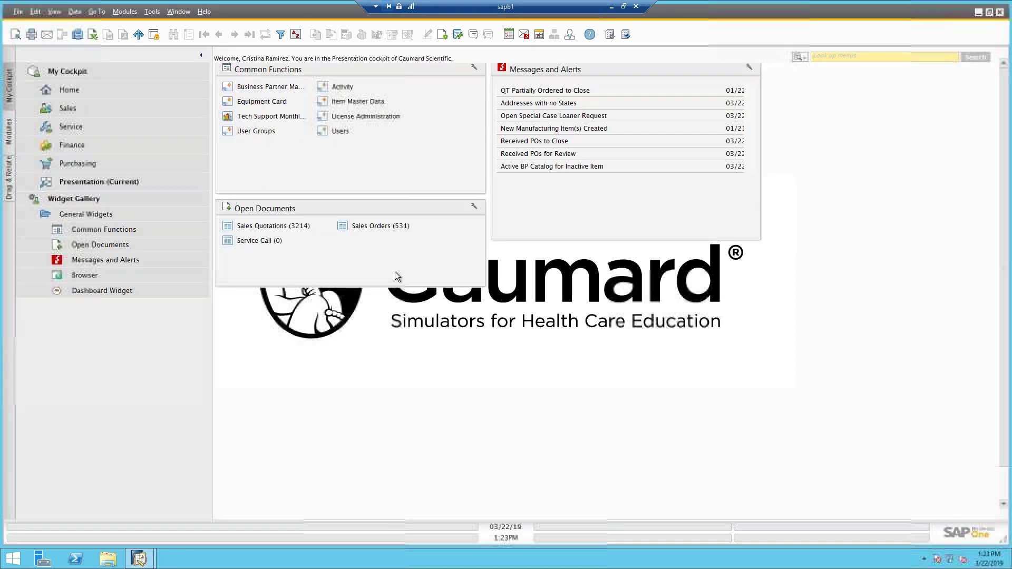
pyautogui.click(270, 117)
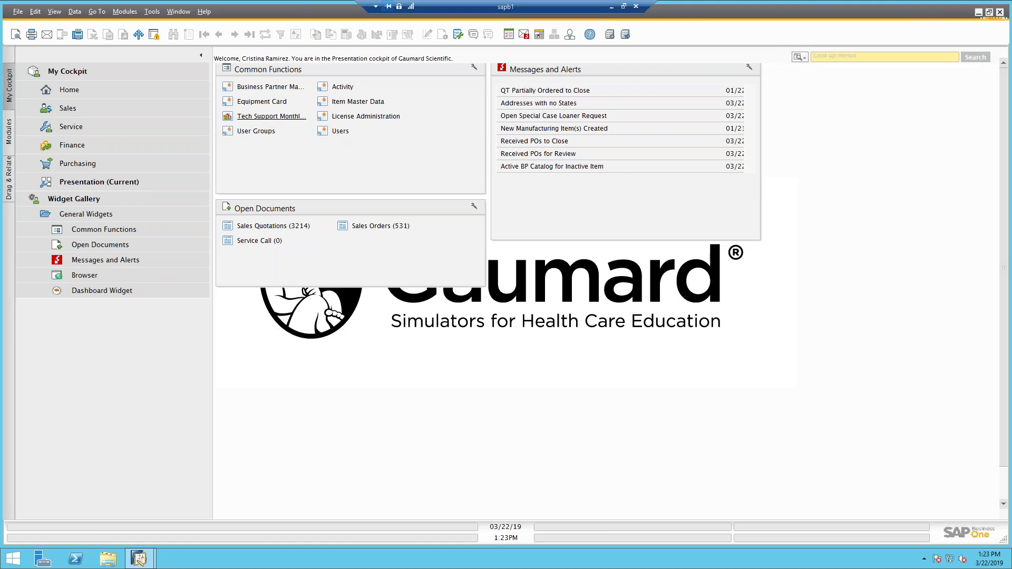
pyautogui.click(542, 282)
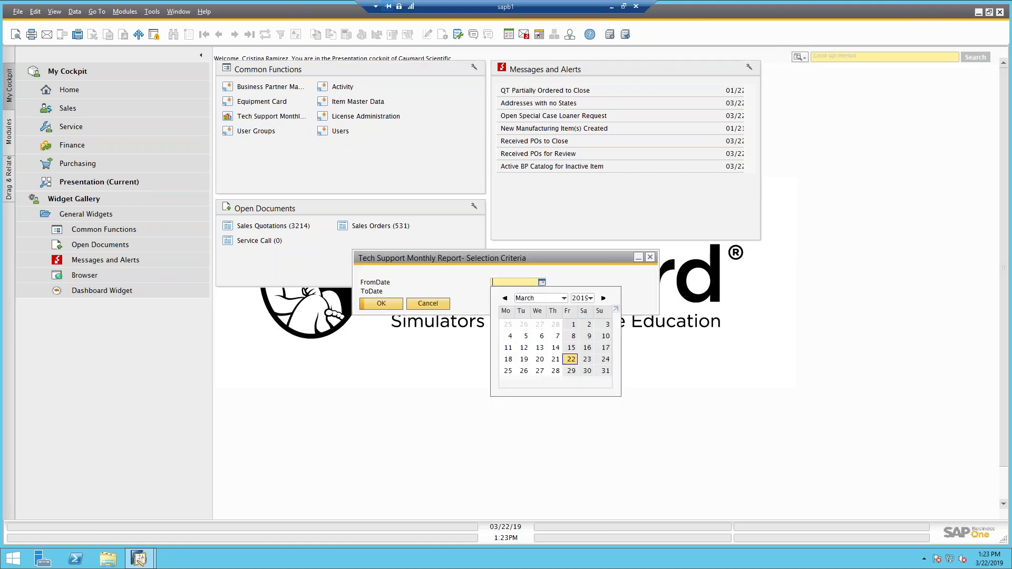
pyautogui.click(527, 336)
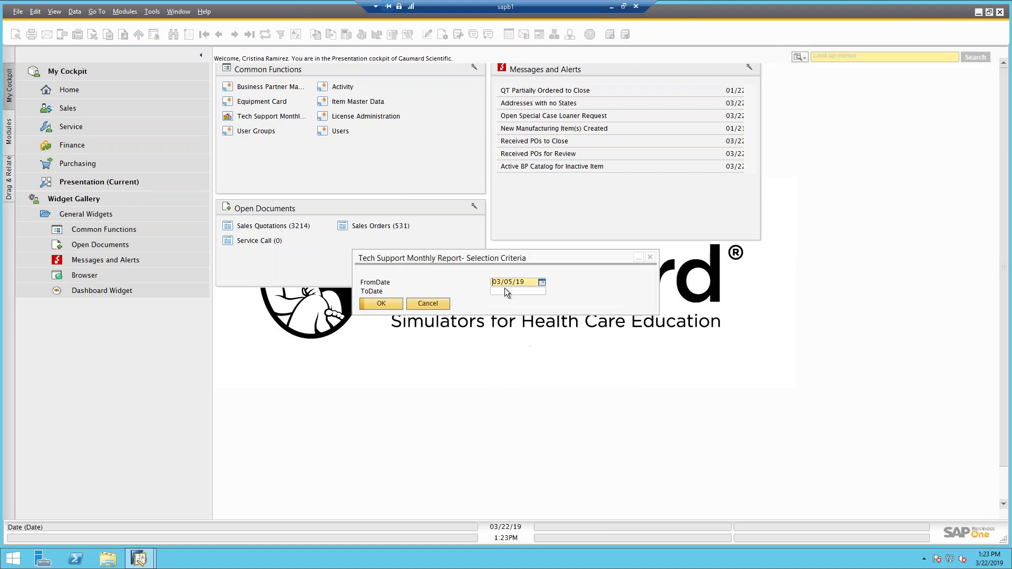
pyautogui.click(510, 293)
pyautogui.click(542, 291)
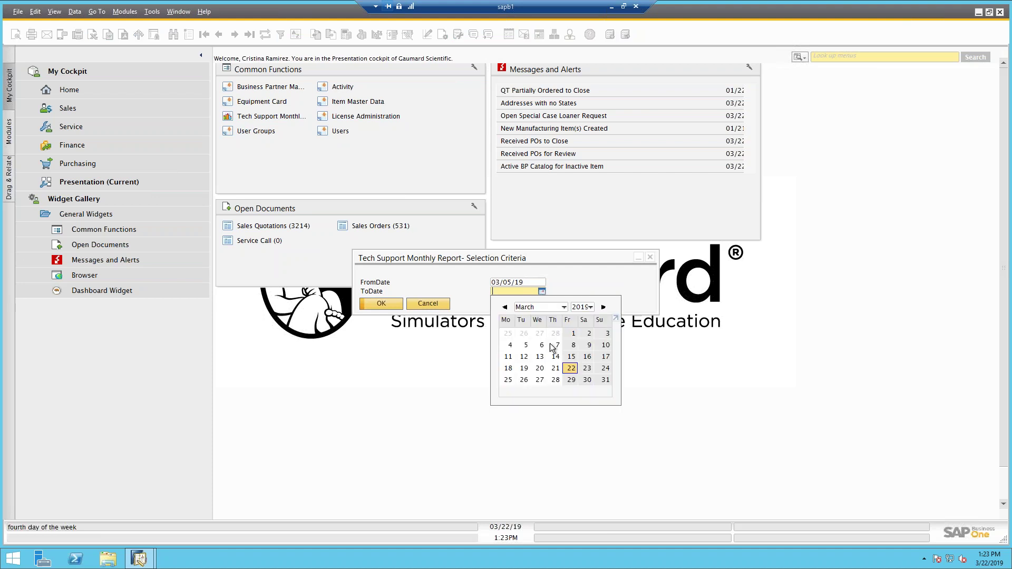
pyautogui.click(552, 345)
pyautogui.click(382, 304)
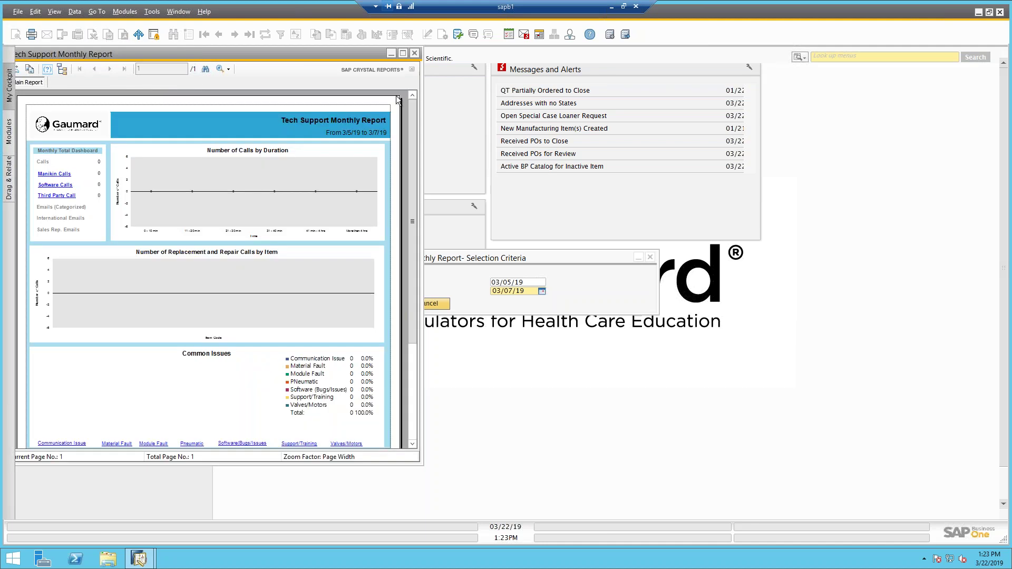
pyautogui.click(415, 52)
# Run the Tech Support Monthly Report from 01/01/19 to 01/04/19, move its window aside to view the charts, and close the report and criteria.
pyautogui.click(508, 282)
pyautogui.write('01/01/19')
pyautogui.press('Tab')
pyautogui.write('01/04/19')
pyautogui.press('Return')
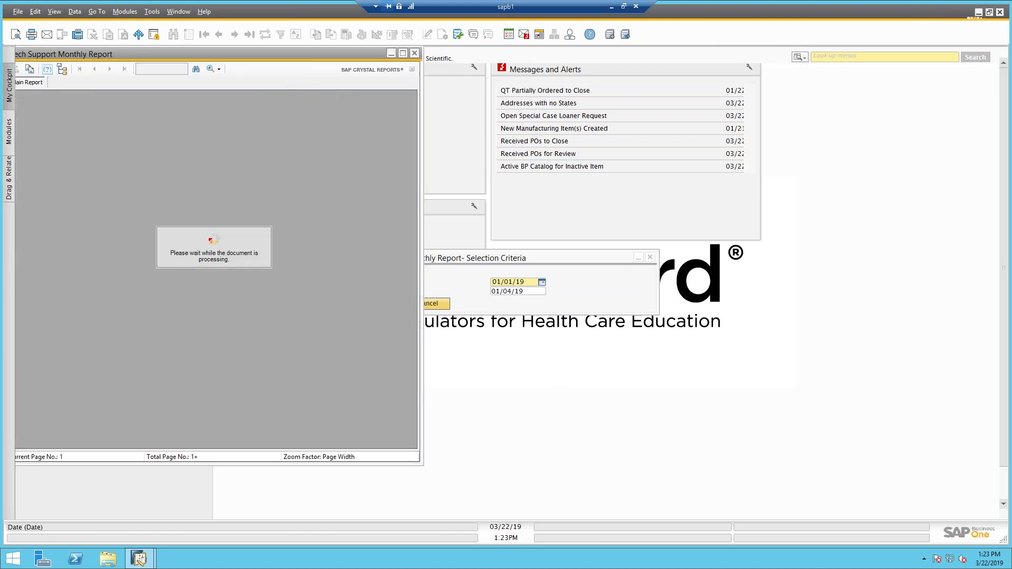
pyautogui.moveTo(285, 58); pyautogui.dragTo(683, 87)
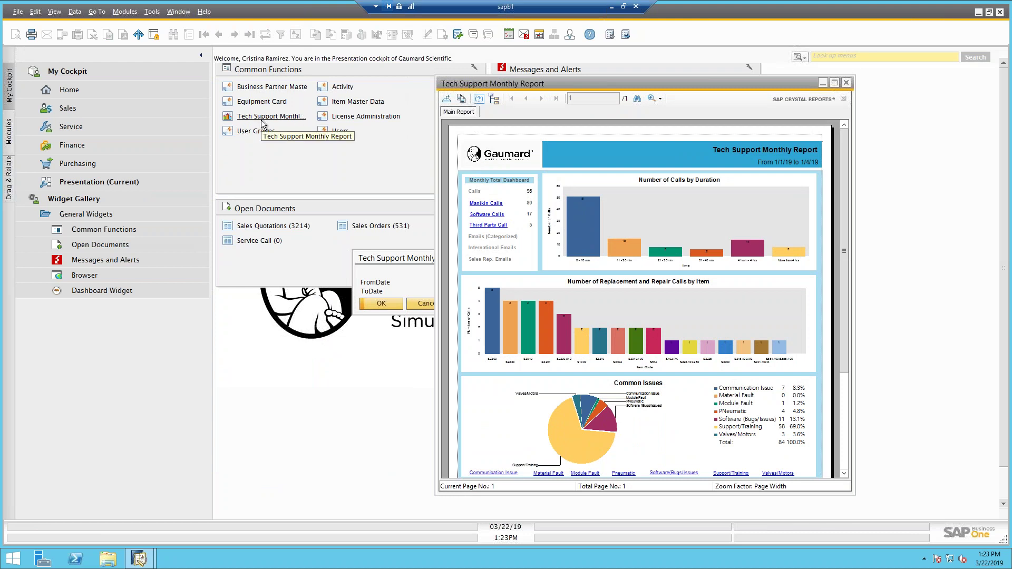
pyautogui.click(845, 84)
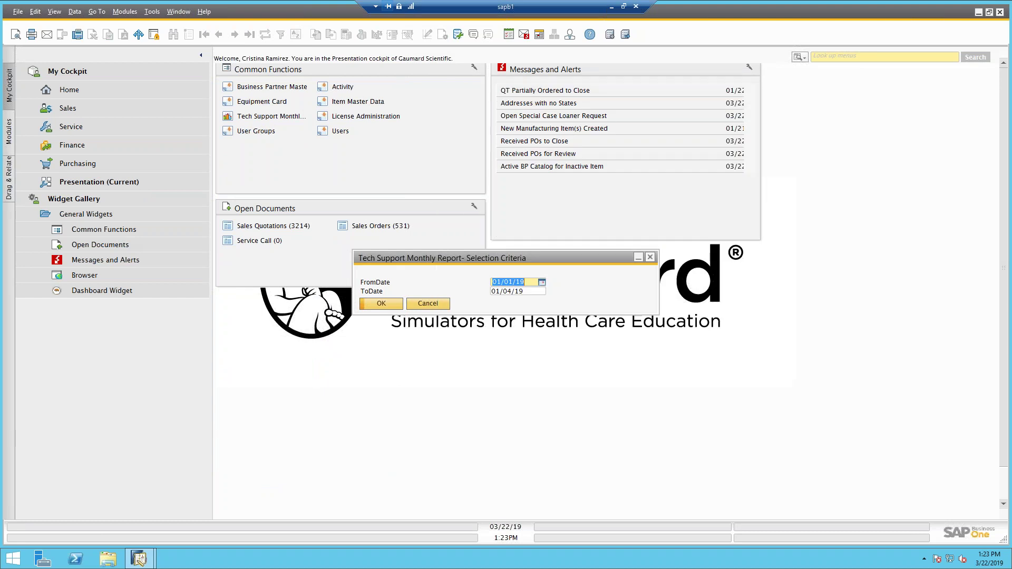
pyautogui.click(422, 303)
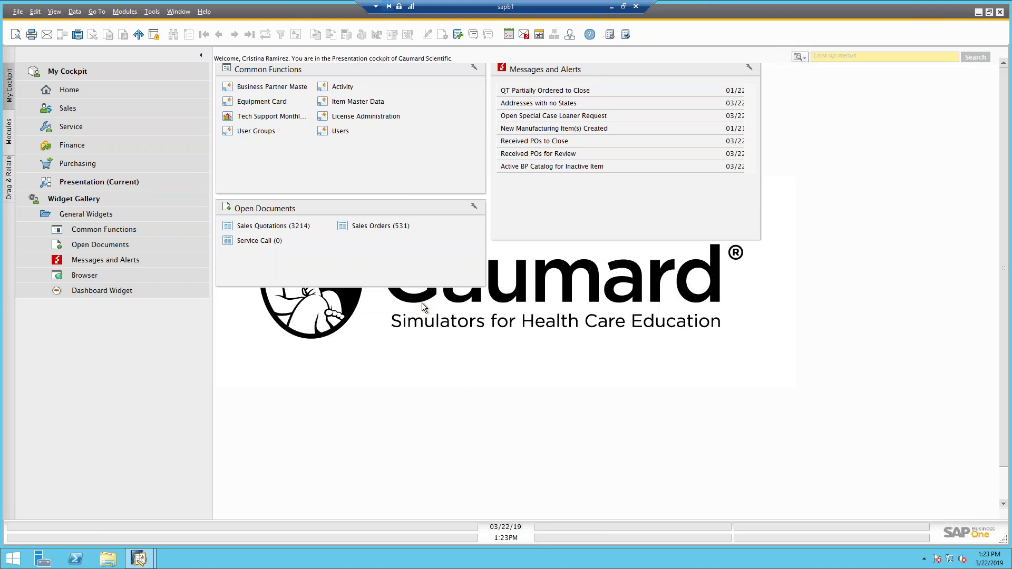
# Review the assigned shortcuts, try the ones for Business Partner Master Data and General Authorizations, and close both windows.
pyautogui.click(153, 12)
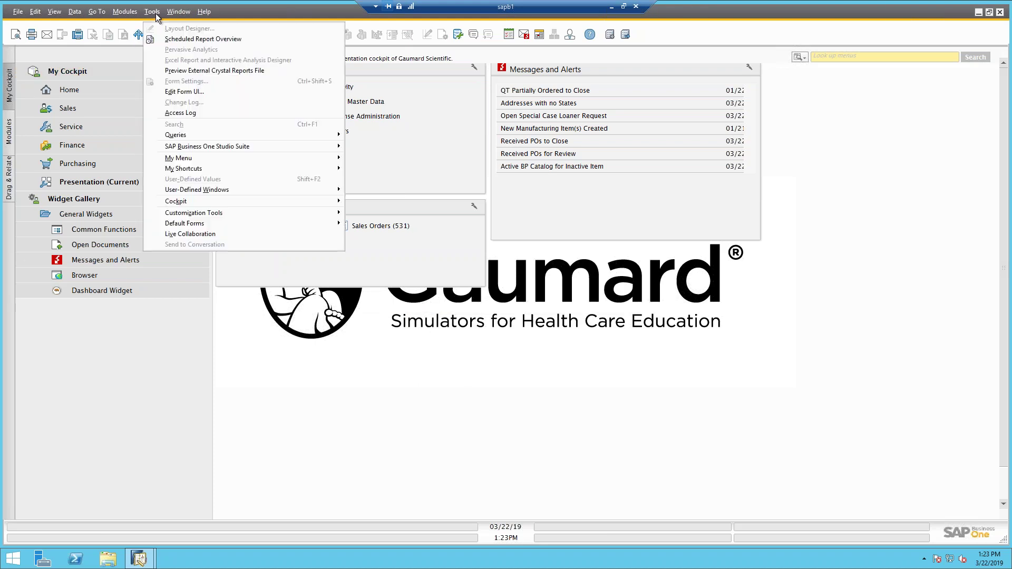
pyautogui.moveTo(170, 170)
pyautogui.moveTo(366, 170)
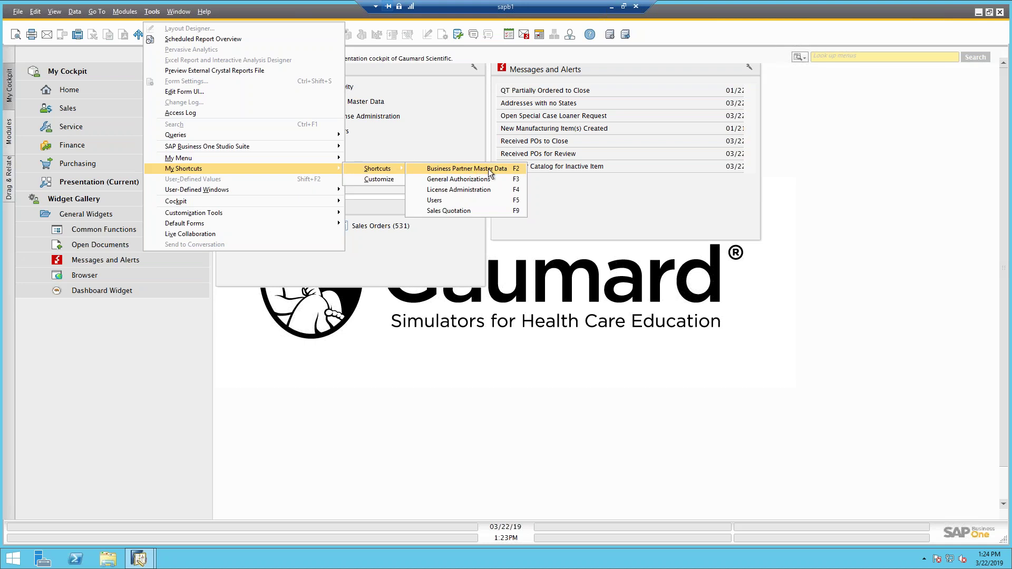
pyautogui.click(338, 385)
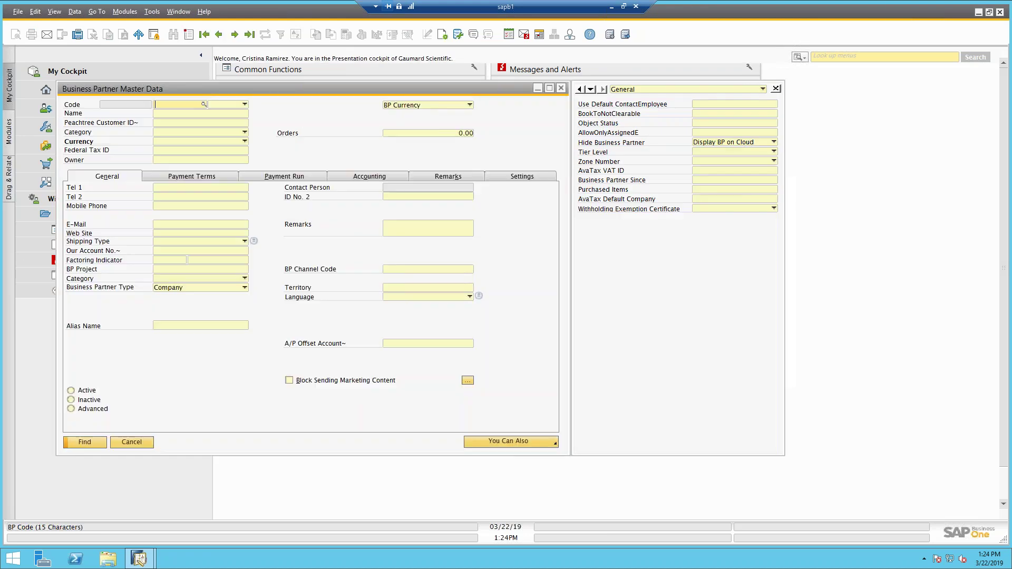
pyautogui.press('Escape')
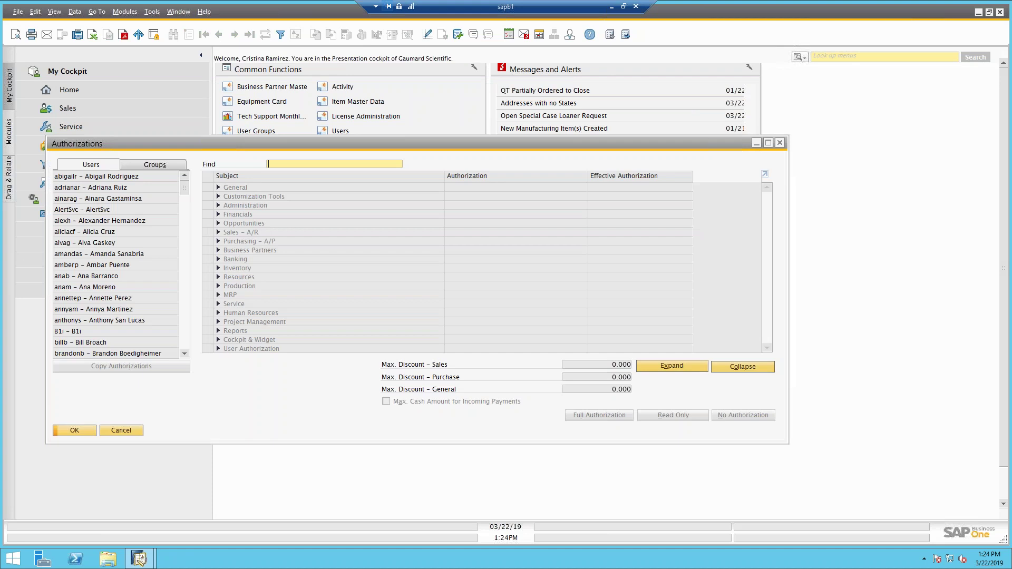
pyautogui.press('Escape')
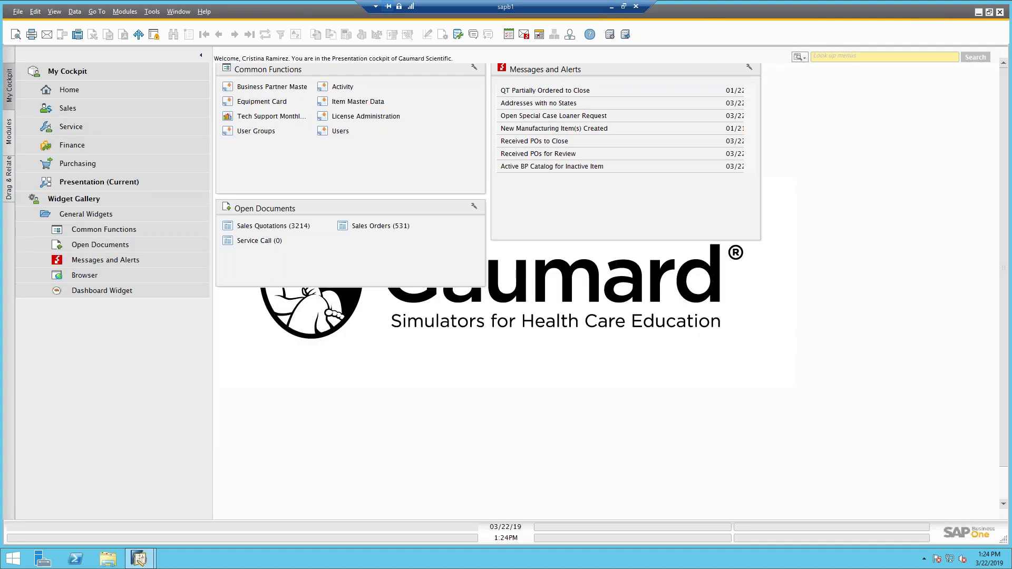
# Allocate the F11 shortcut to the Service Call window of the Service module.
pyautogui.click(153, 12)
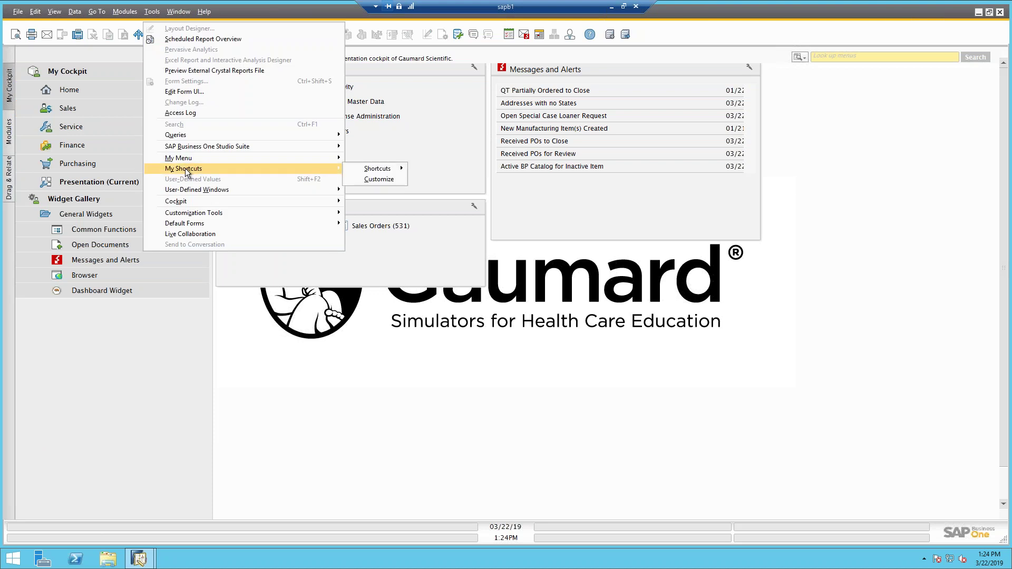
pyautogui.click(379, 180)
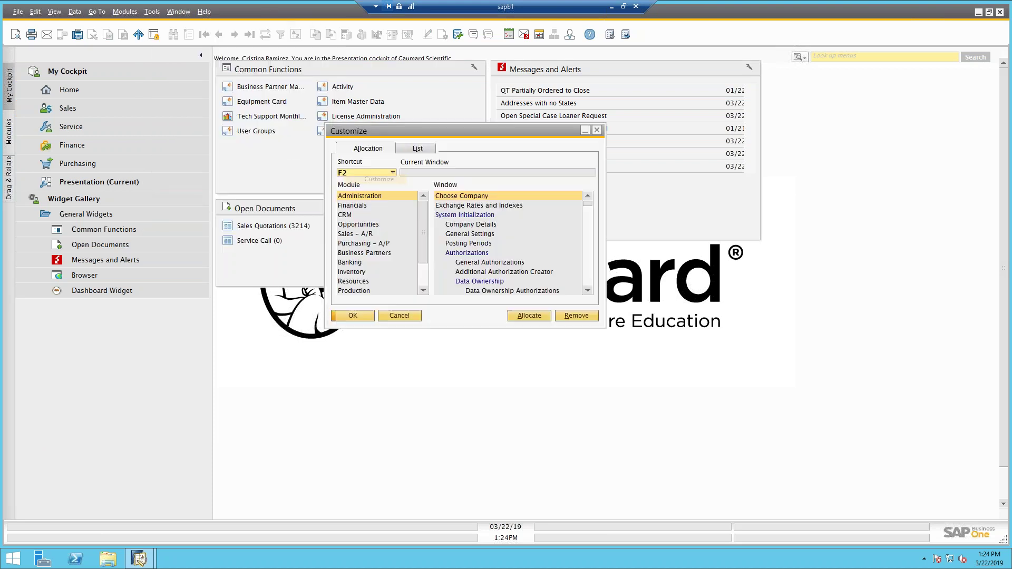
pyautogui.click(359, 172)
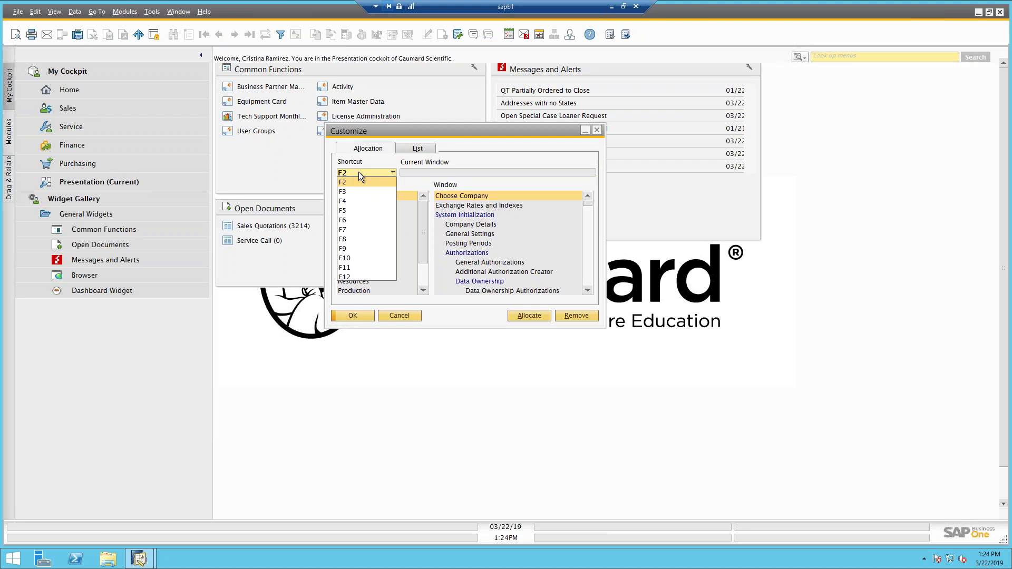
pyautogui.click(364, 267)
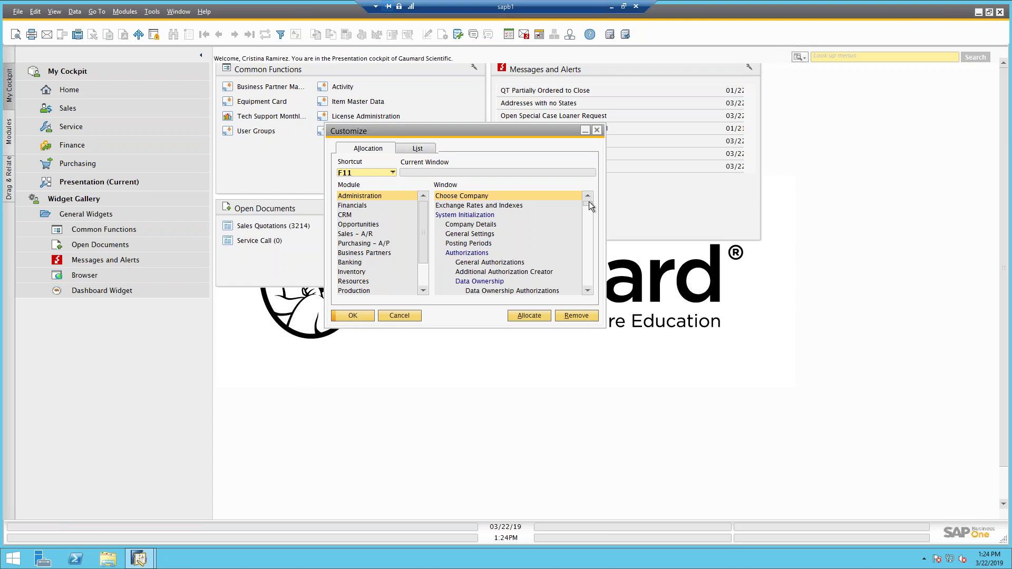
pyautogui.moveTo(428, 224); pyautogui.dragTo(427, 264)
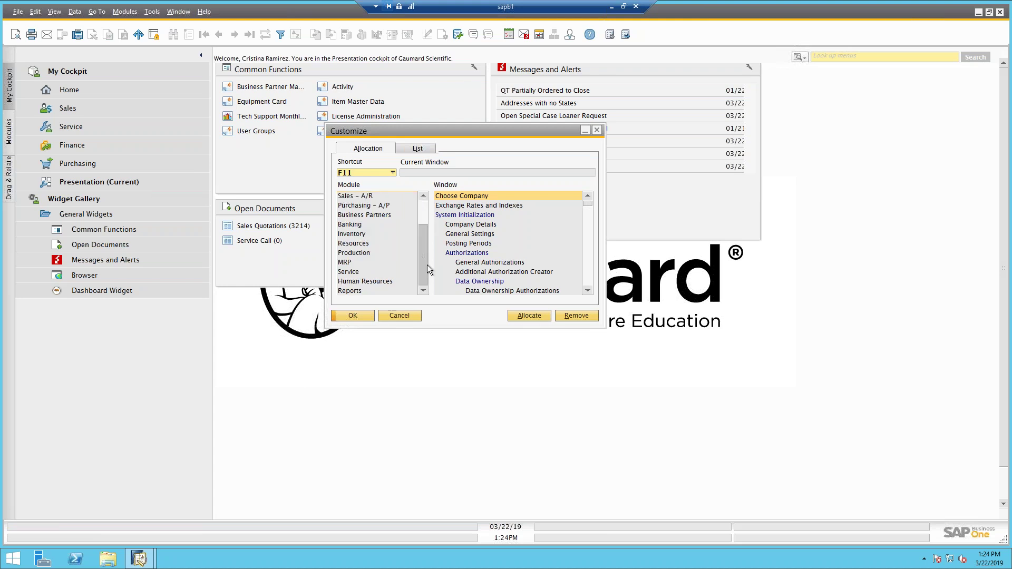
pyautogui.click(361, 272)
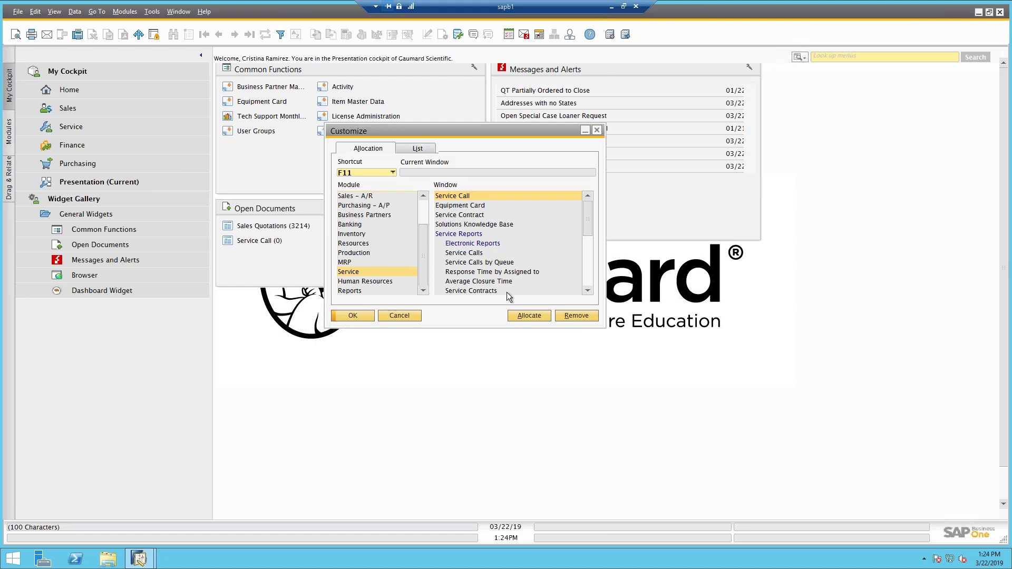
pyautogui.click(525, 316)
# Check the list of allocated shortcuts, confirm the customization, and open the Service Call form with the F11 shortcut.
pyautogui.click(418, 149)
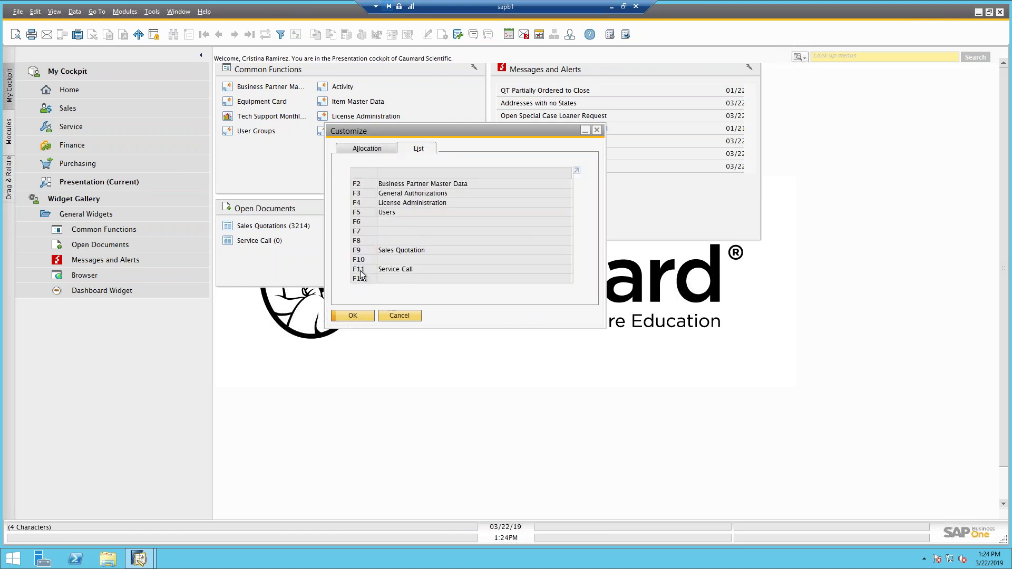
pyautogui.click(358, 314)
pyautogui.press('F11')
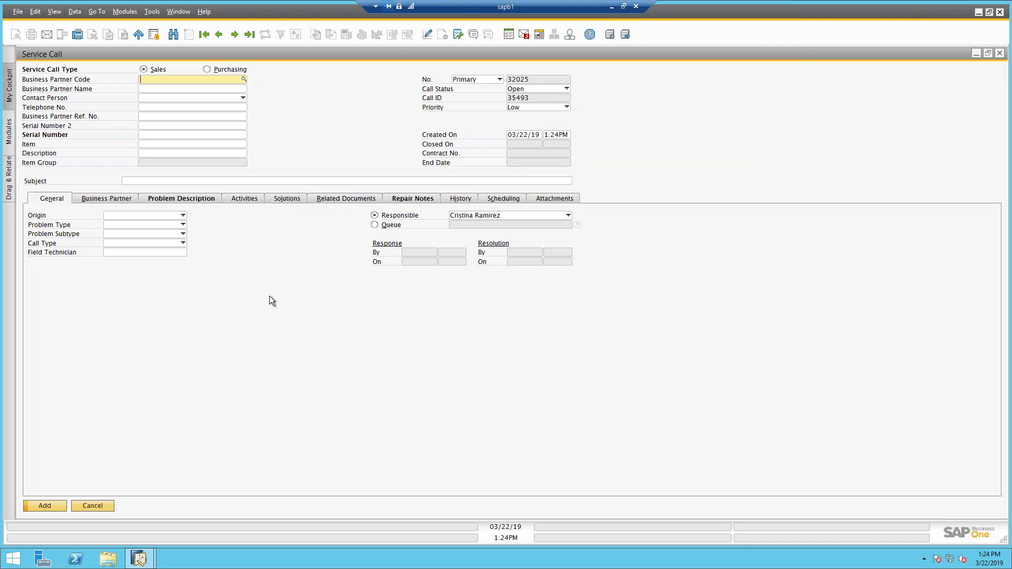
# Cancel the Service Call form, open General Settings through the menu search, view the Cockpit settings, and close without saving.
pyautogui.click(100, 505)
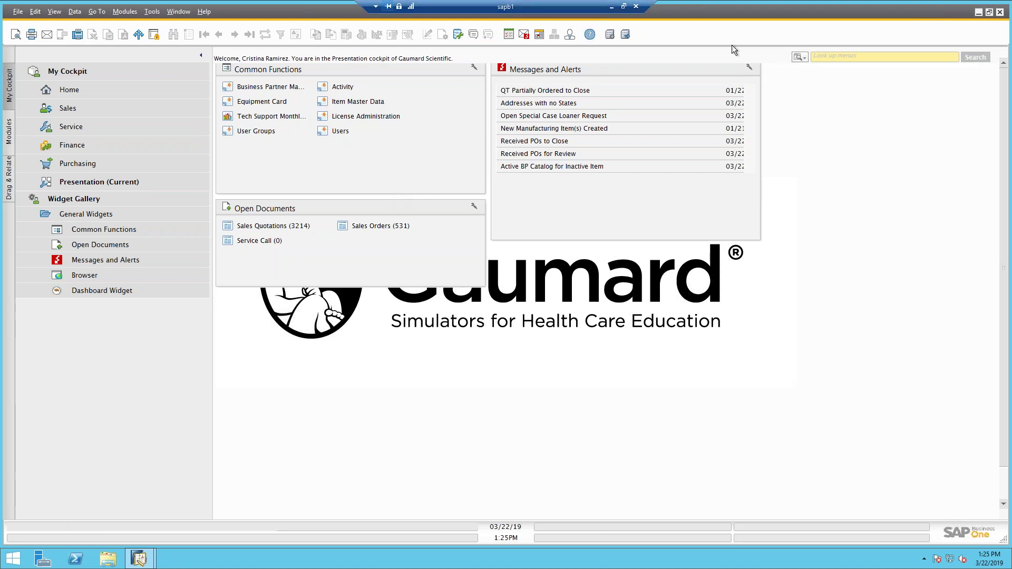
pyautogui.click(828, 60)
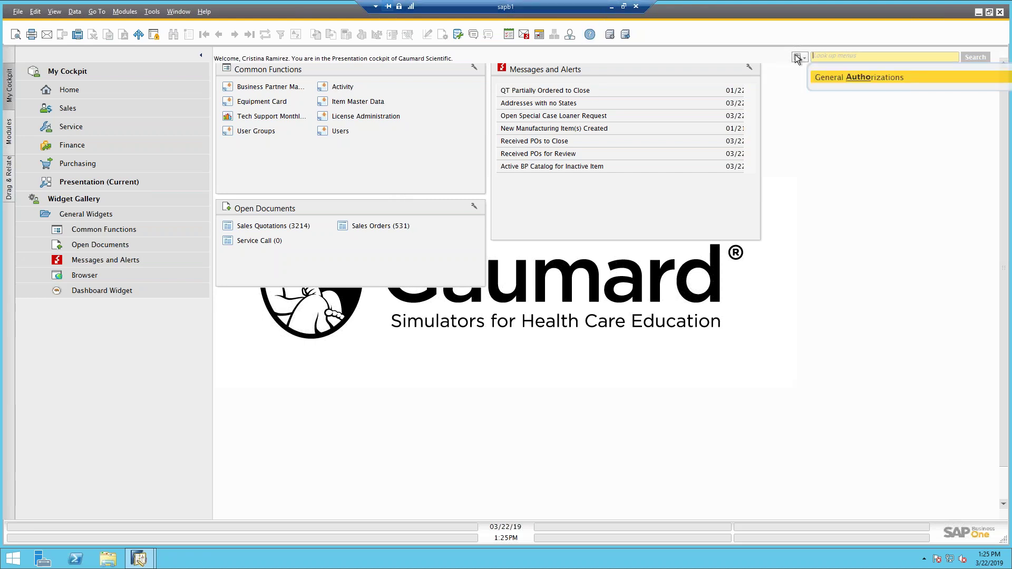
pyautogui.write('genereal')
pyautogui.press('BackSpace')
pyautogui.press('BackSpace')
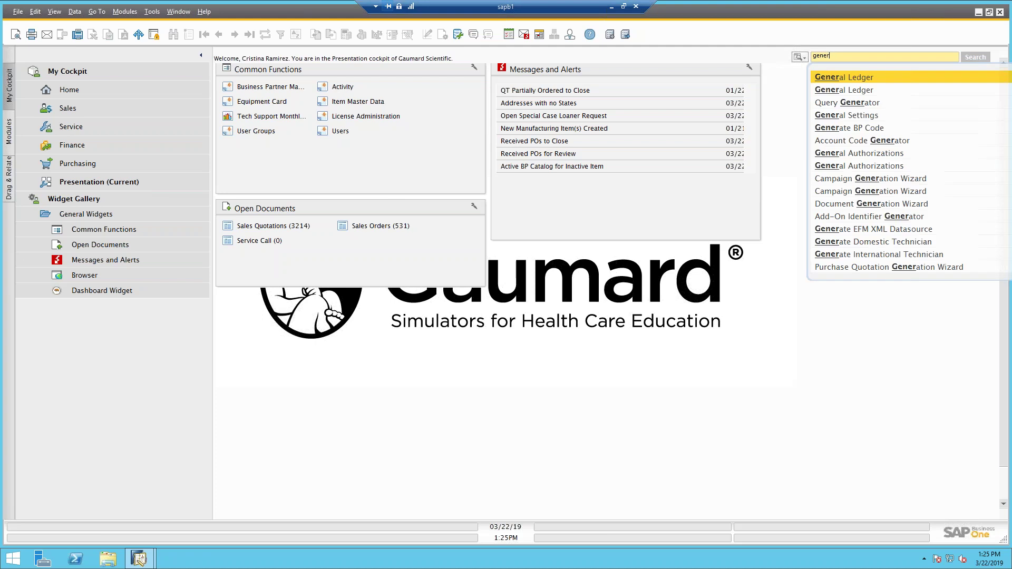
pyautogui.write('al se')
pyautogui.press('Return')
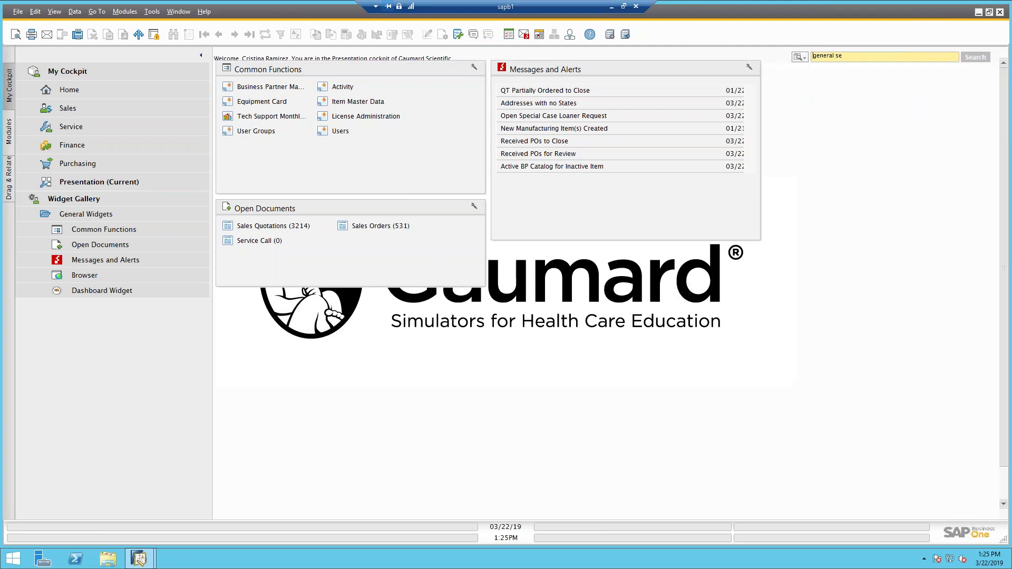
pyautogui.click(606, 140)
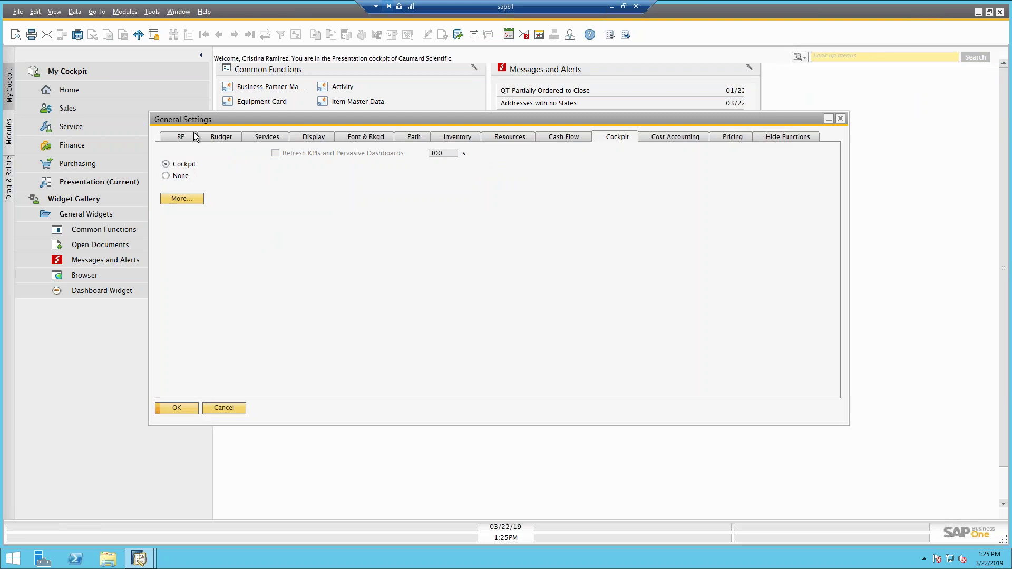
pyautogui.moveTo(207, 122); pyautogui.dragTo(99, 114)
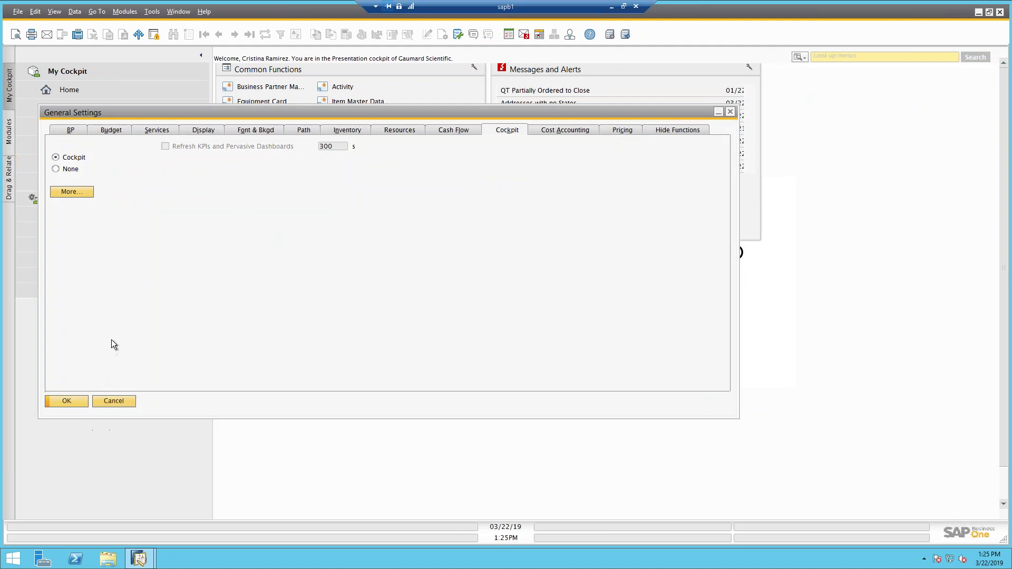
pyautogui.click(119, 401)
# Open the Cockpit Management setup to review the available cockpits, and cancel it.
pyautogui.click(151, 12)
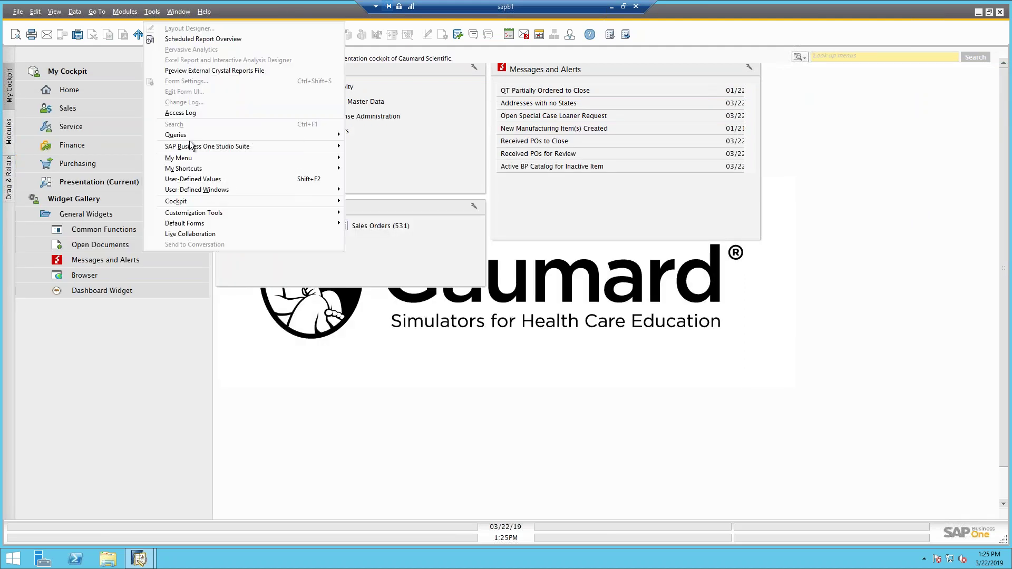
pyautogui.moveTo(201, 203)
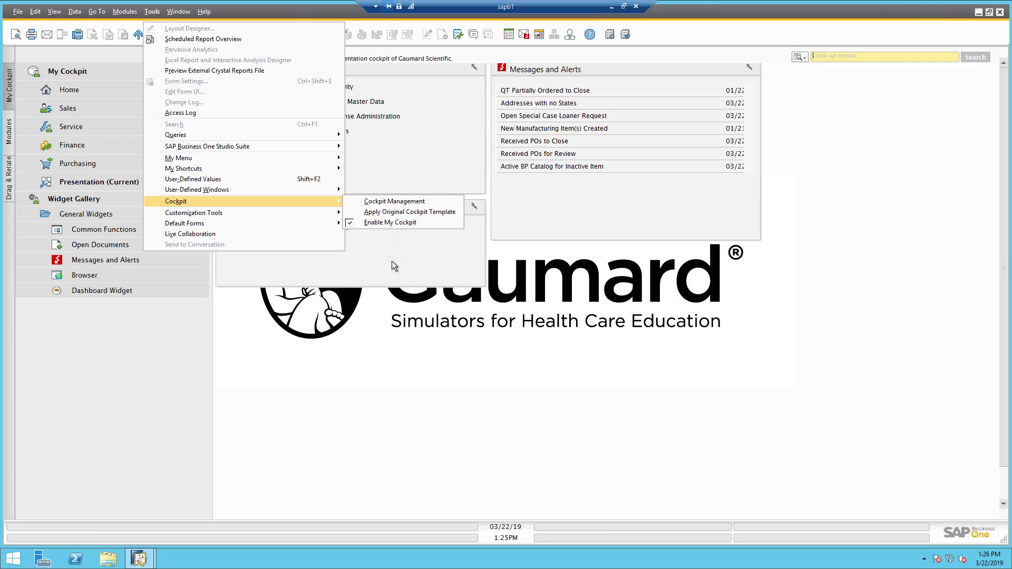
pyautogui.click(405, 203)
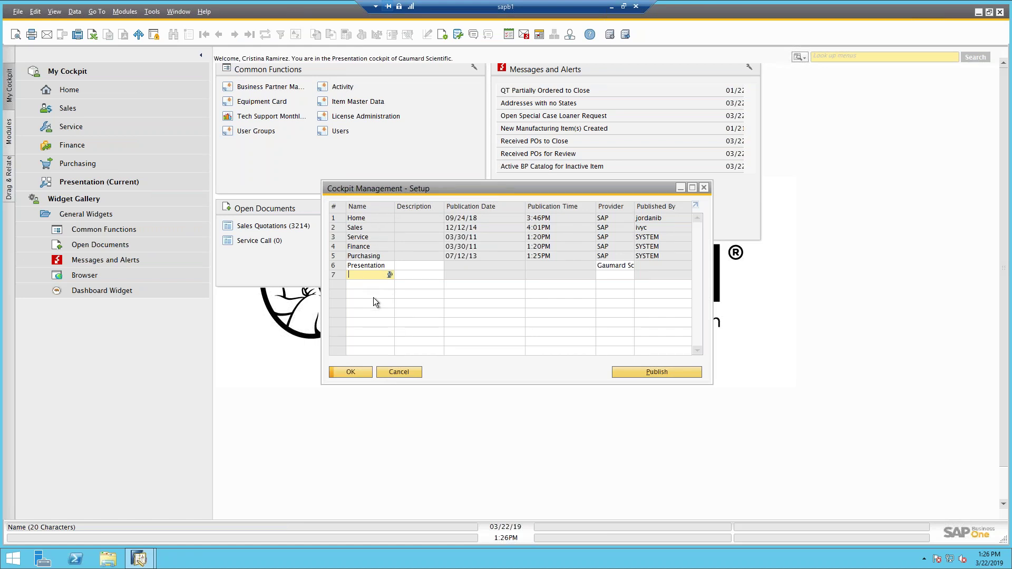
pyautogui.click(399, 373)
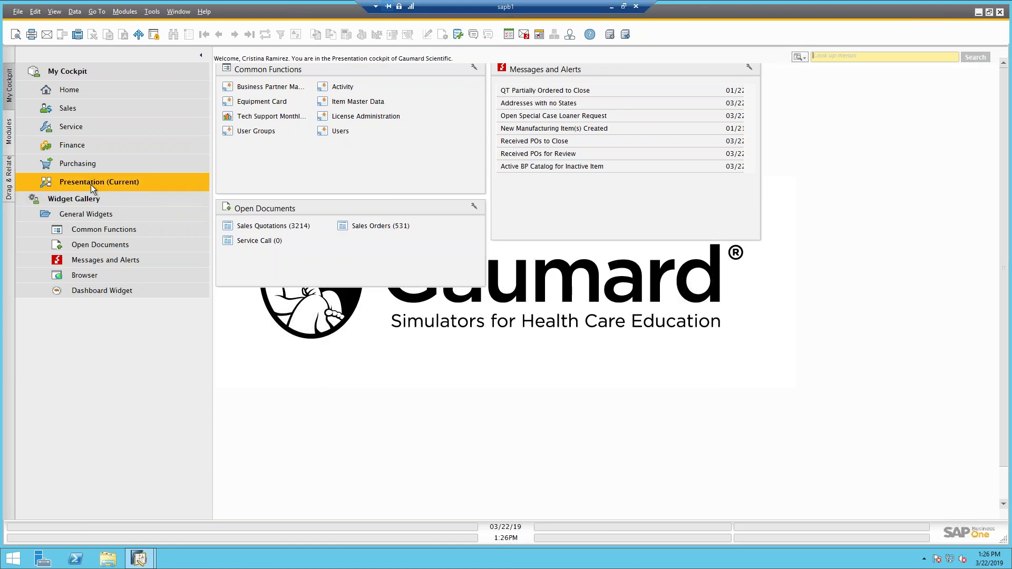
# View the Home, Presentation, Sales, Service, Finance and Purchasing cockpits one after another.
pyautogui.click(74, 92)
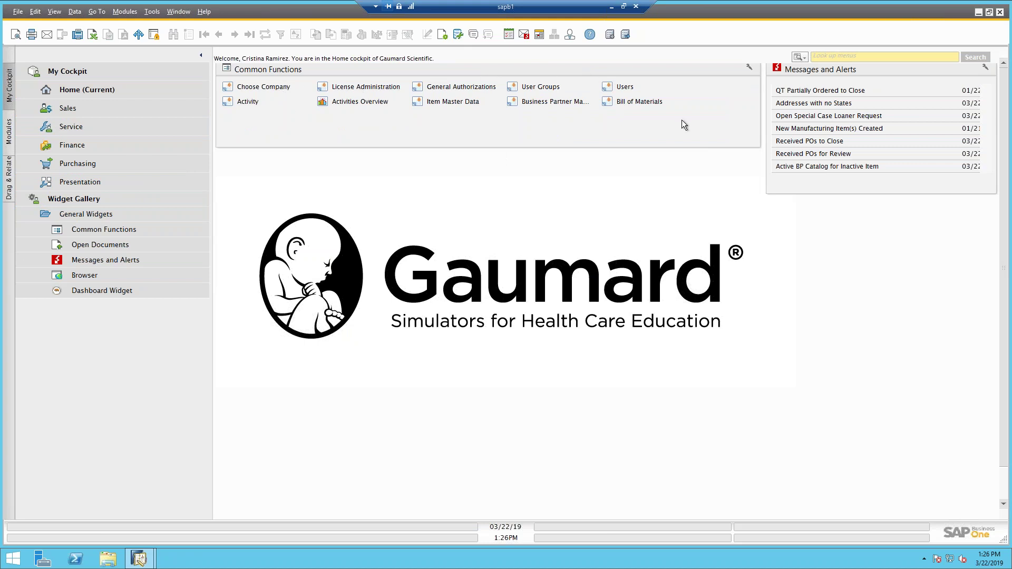
pyautogui.click(91, 184)
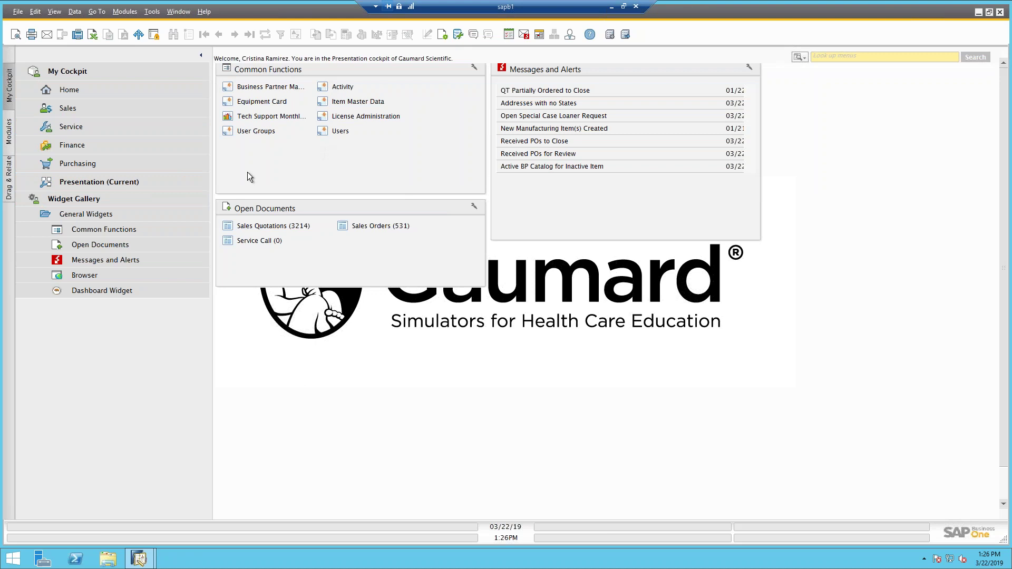
pyautogui.click(119, 103)
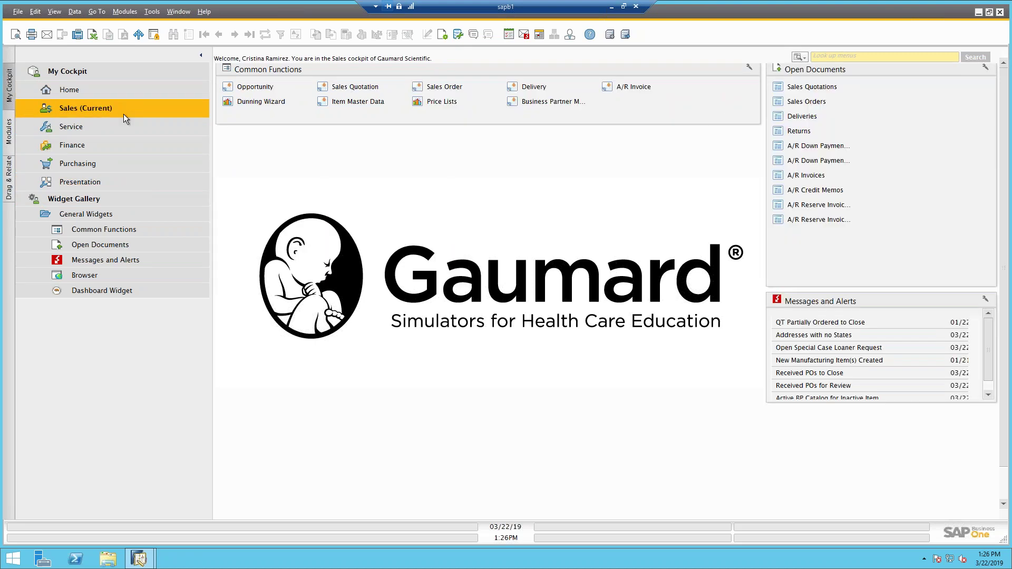
pyautogui.click(120, 128)
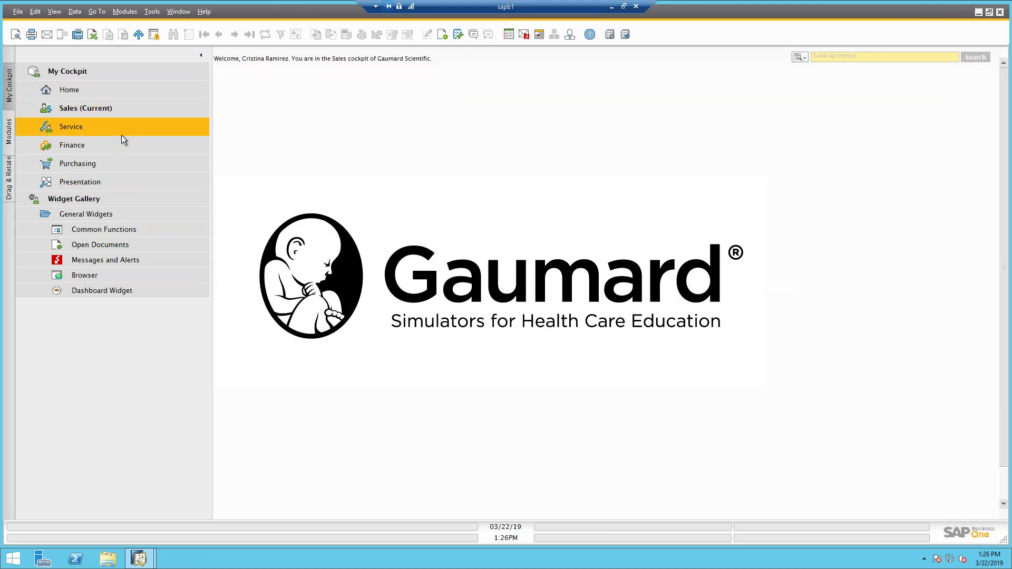
pyautogui.click(122, 146)
pyautogui.click(126, 163)
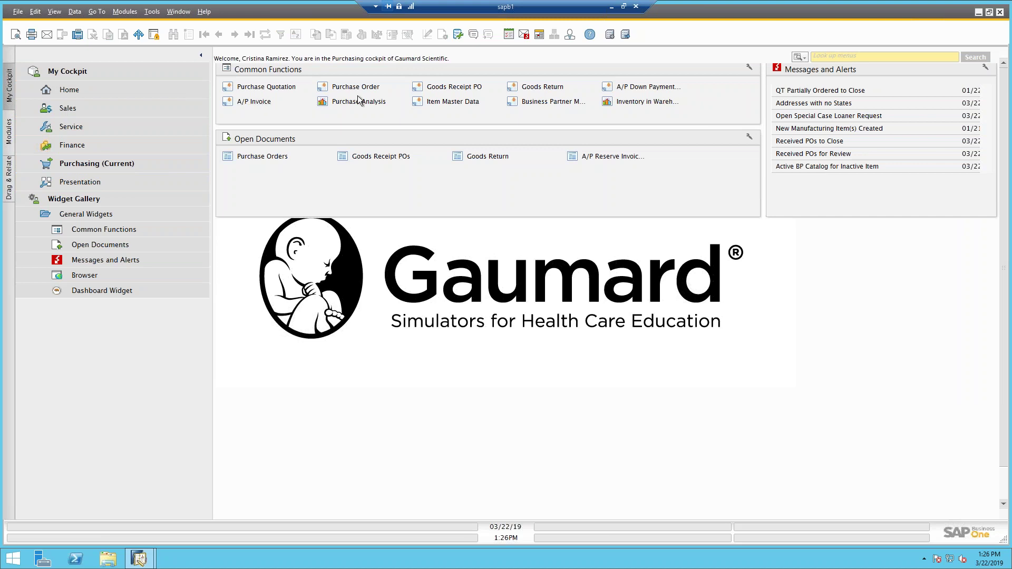
# Browse the Administration, Banking with Outgoing Payments, and Sales - A/R modules, and return to the My Cockpit list.
pyautogui.click(10, 132)
pyautogui.click(84, 71)
pyautogui.click(114, 176)
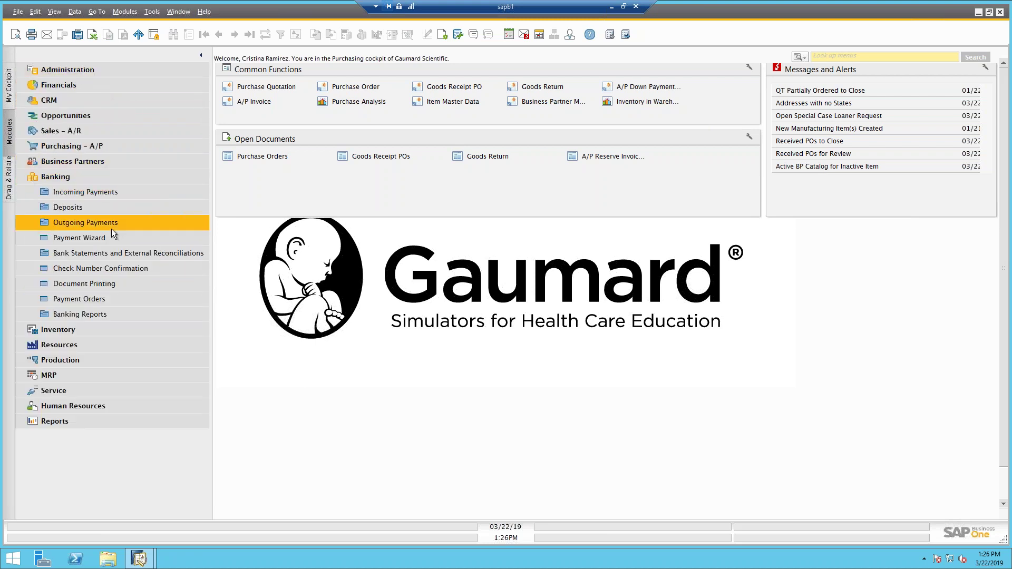
pyautogui.click(112, 226)
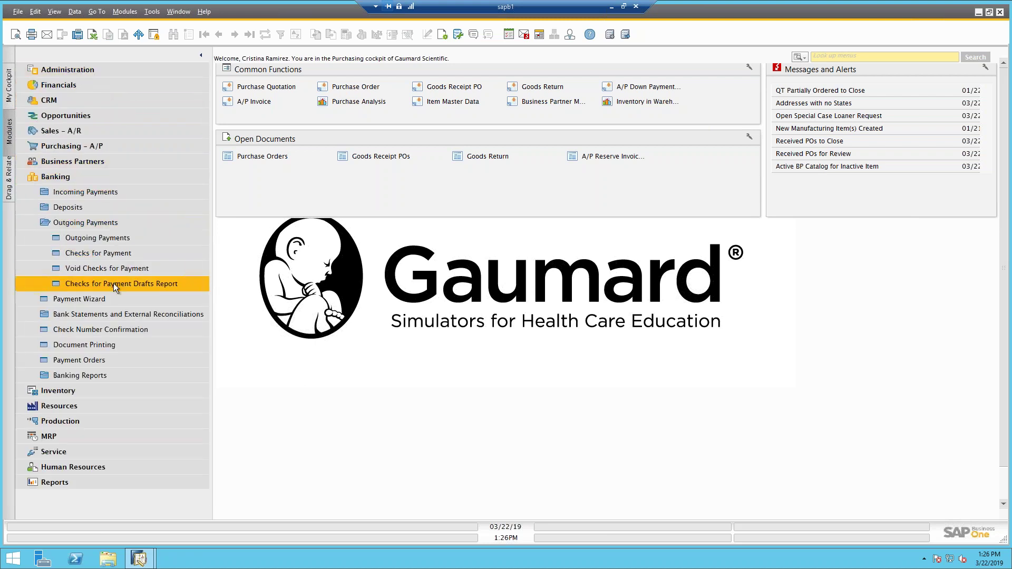
pyautogui.click(76, 131)
pyautogui.click(11, 99)
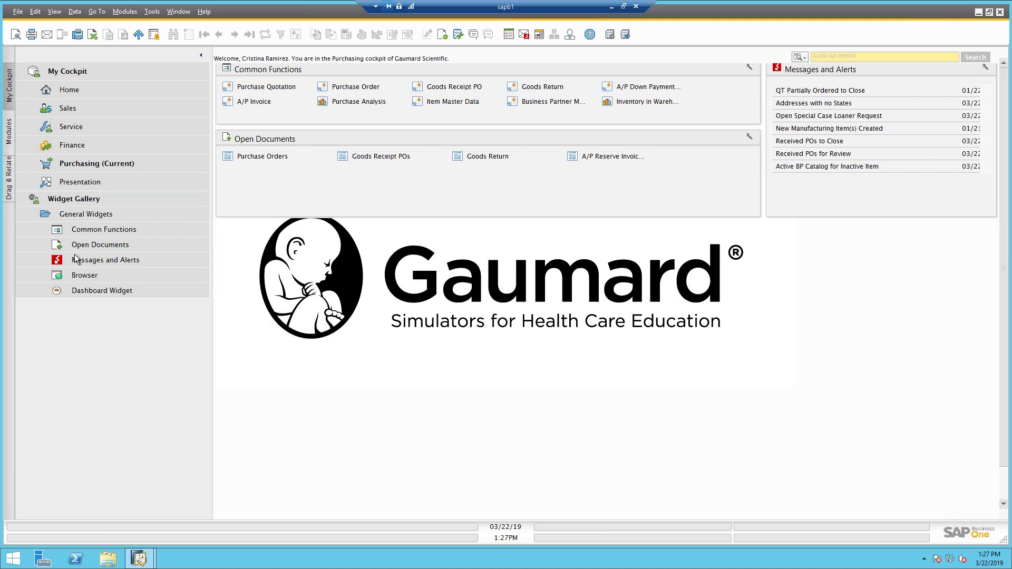
# Switch to the Presentation cockpit, open the Addresses with no States alert, and close the Messages/Alerts Overview.
pyautogui.click(100, 182)
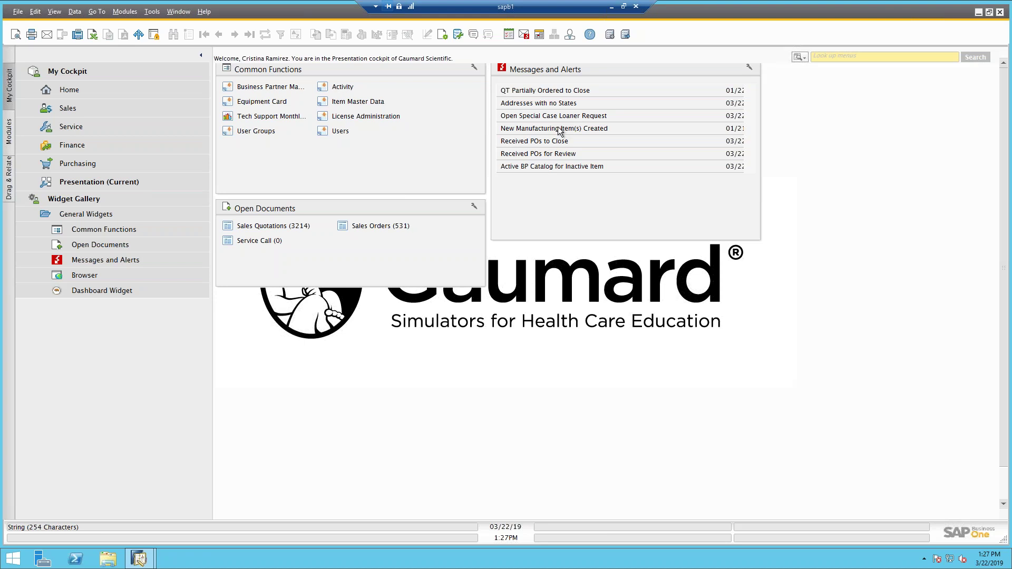
pyautogui.click(547, 103)
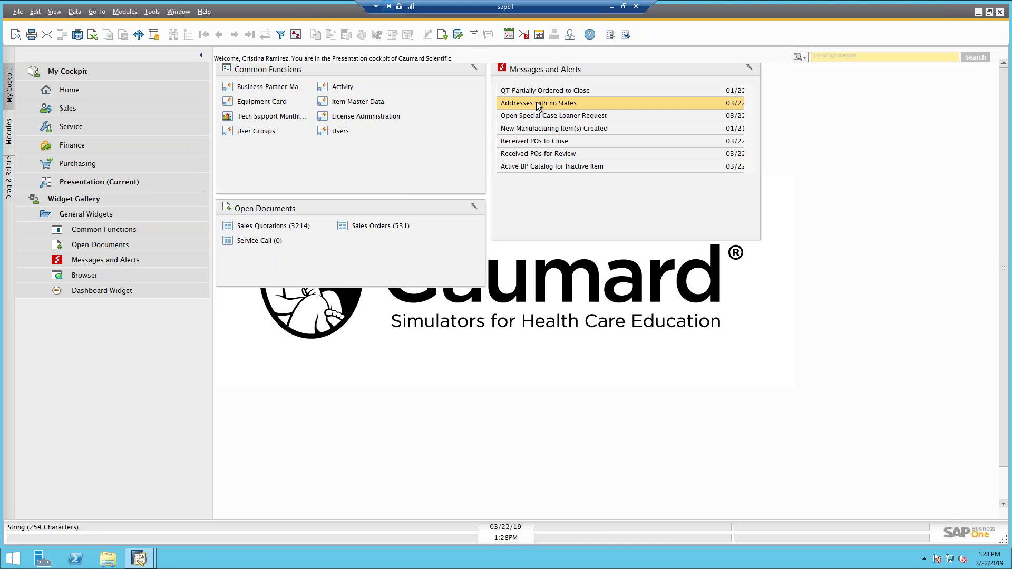
pyautogui.click(536, 102)
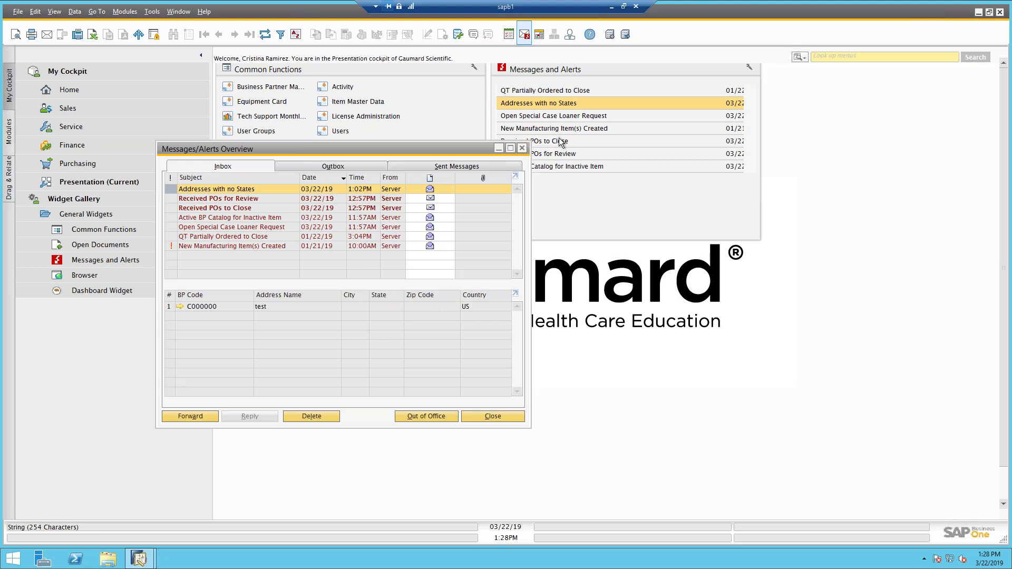
pyautogui.click(523, 148)
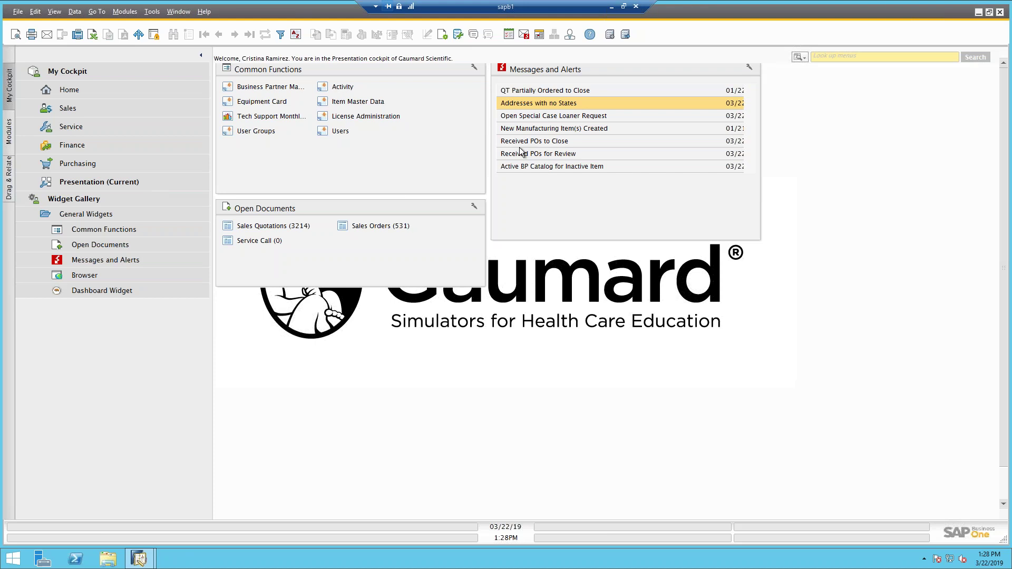
# Open Alerts Management from the Administration module, move its window aside, and browse the alert records to Addresses with no States.
pyautogui.click(10, 131)
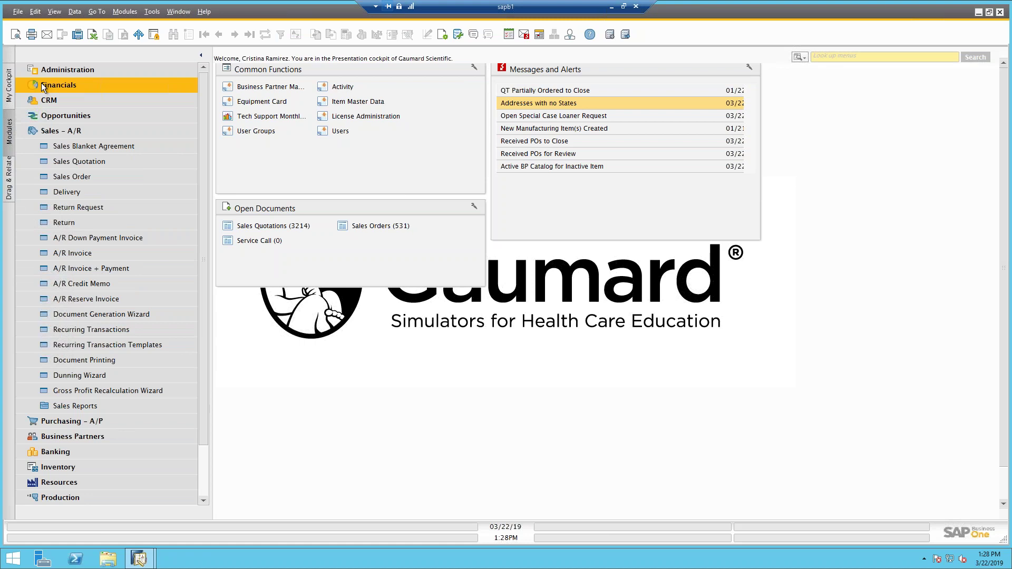
pyautogui.click(75, 75)
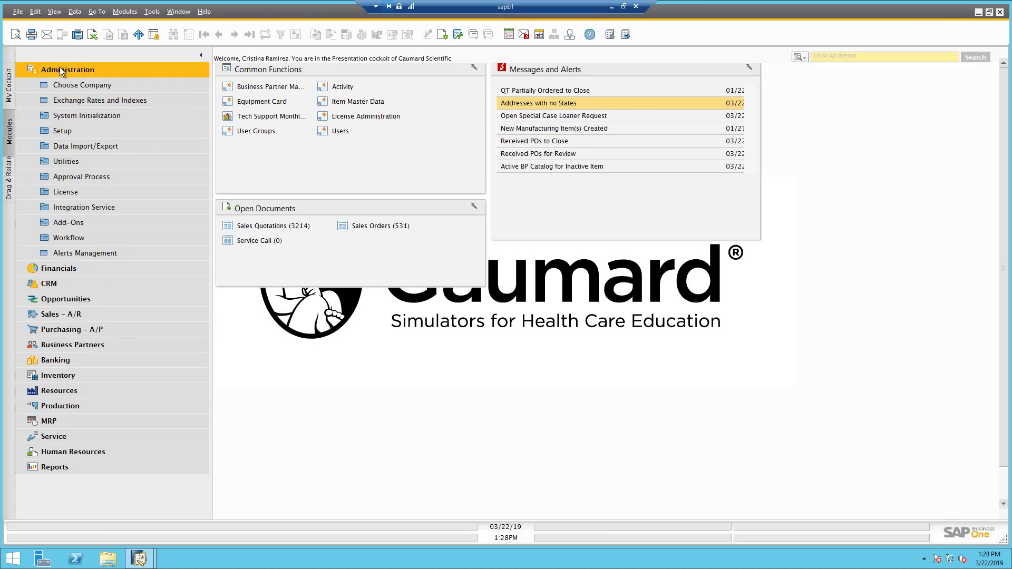
pyautogui.click(78, 255)
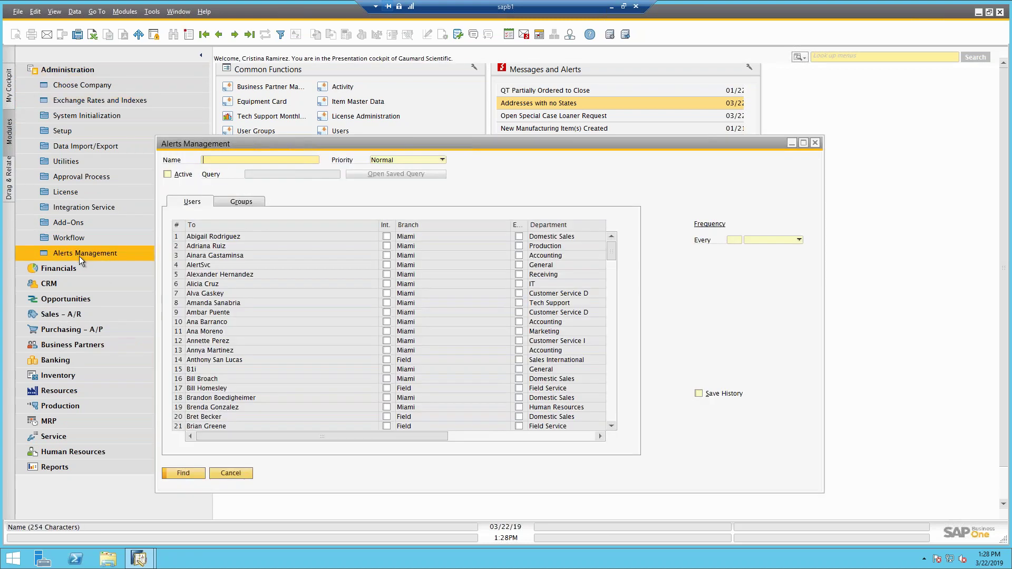
pyautogui.moveTo(182, 143); pyautogui.dragTo(97, 84)
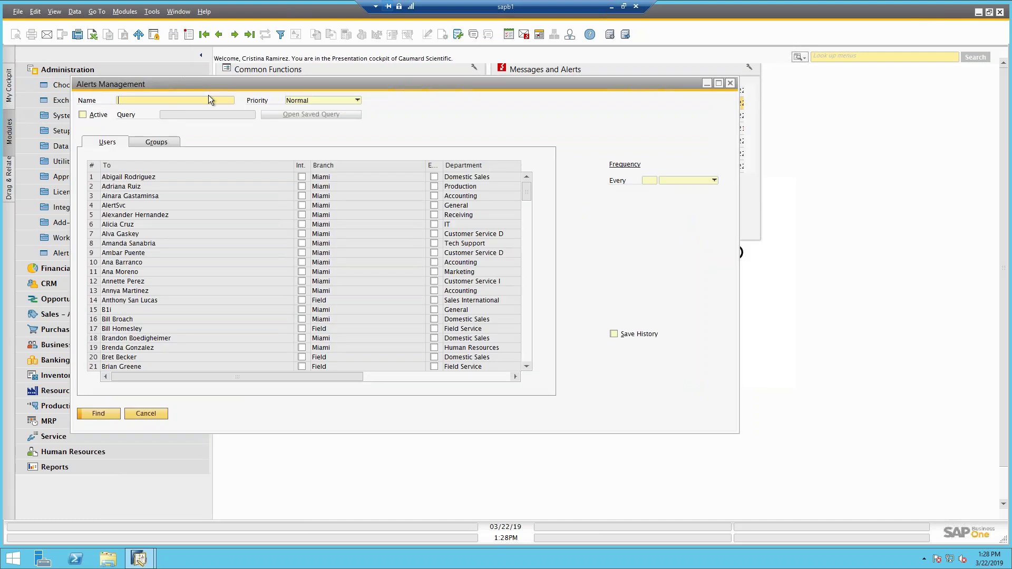
pyautogui.click(234, 36)
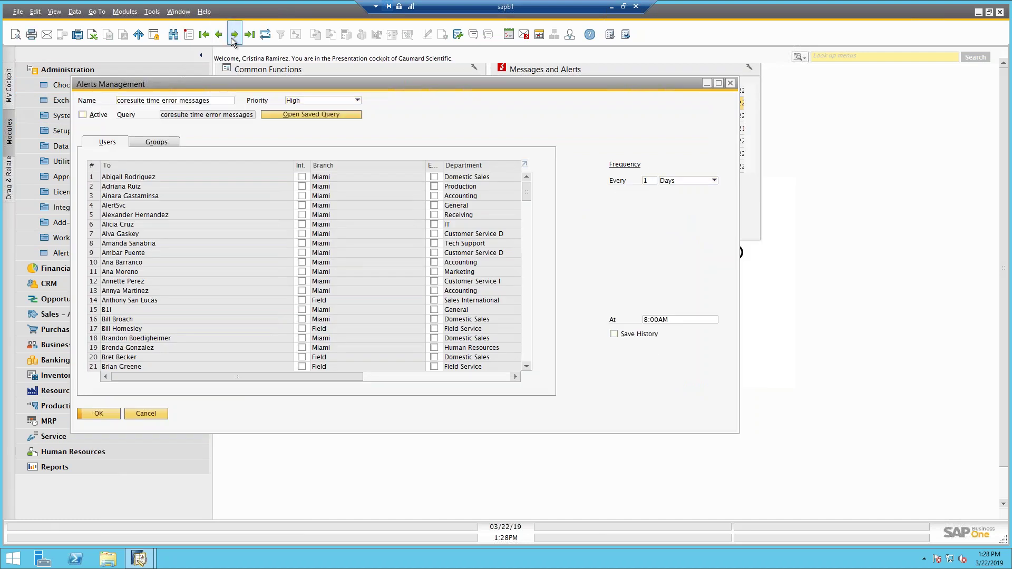
pyautogui.click(234, 37)
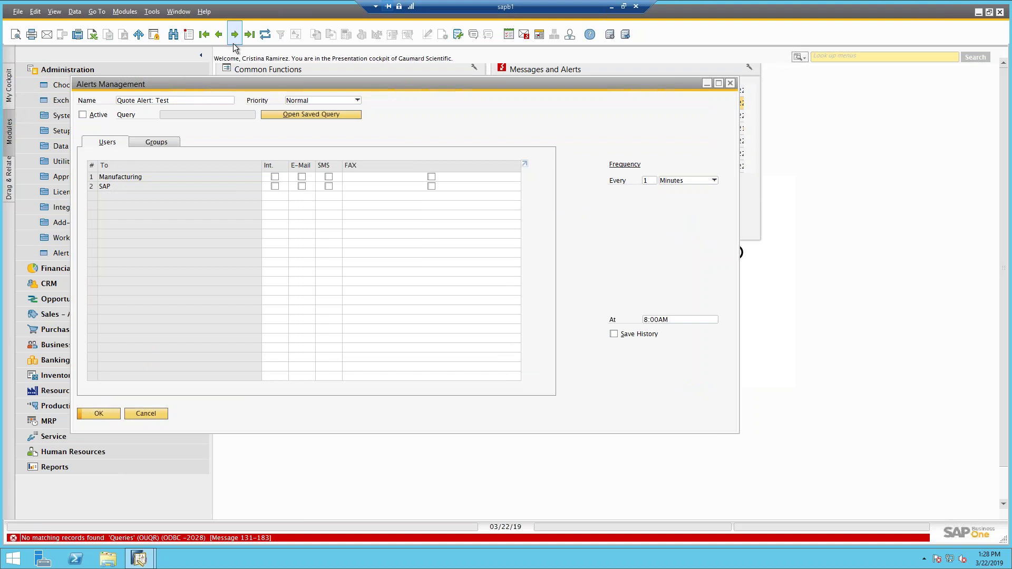
pyautogui.click(235, 37)
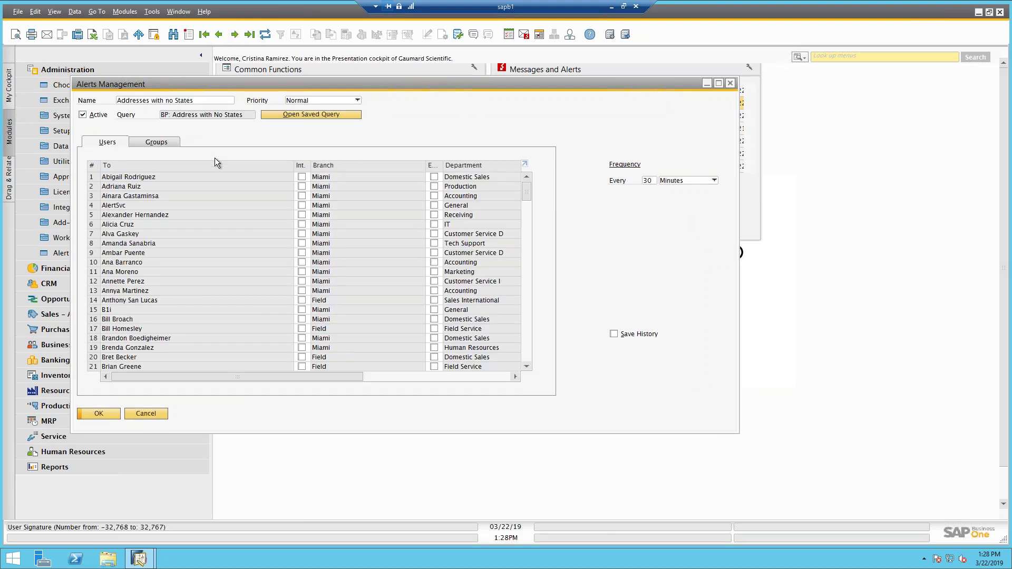
# Search all alerts, open an Open IRF alert from the list, and advance through the records to Loaner Approval Request.
pyautogui.hotkey('ctrl', 'f')
pyautogui.press('Return')
pyautogui.moveTo(997, 123); pyautogui.dragTo(996, 298)
pyautogui.click(177, 218)
pyautogui.click(44, 505)
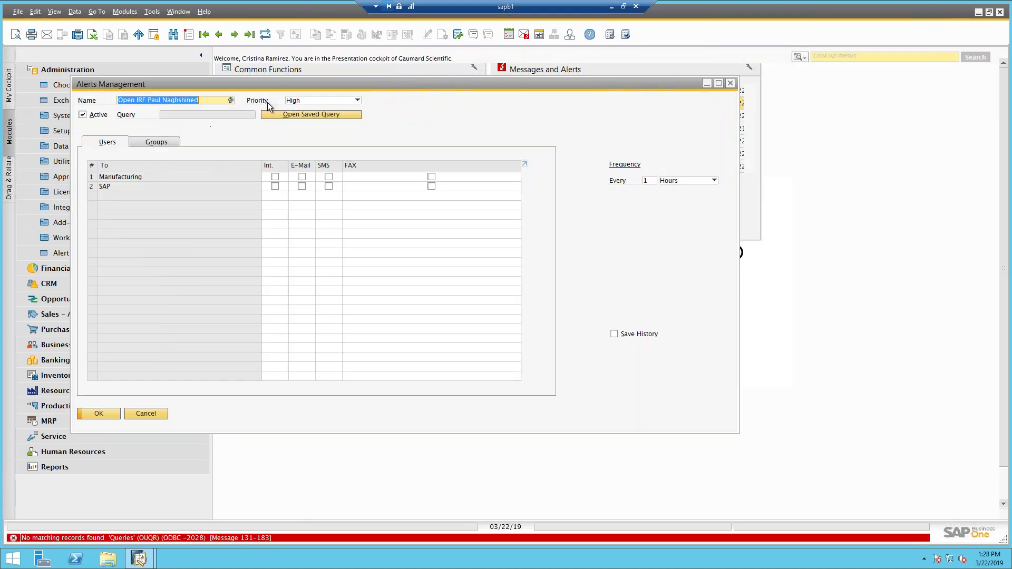
pyautogui.click(233, 36)
pyautogui.click(234, 35)
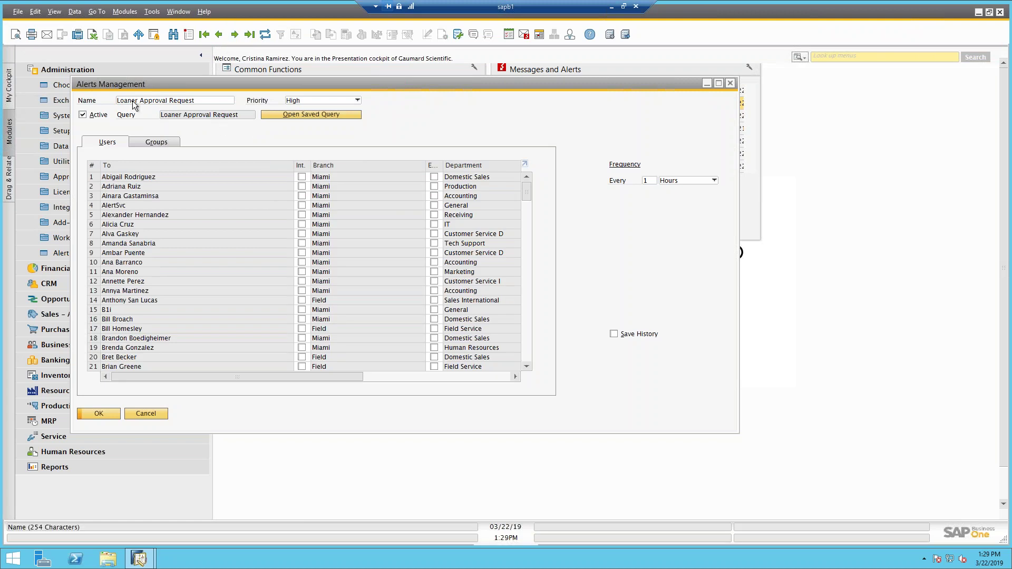
# View the saved queries available for the Loaner Approval Request alert, cancel the Query Manager, and examine which users receive the alert.
pyautogui.click(283, 115)
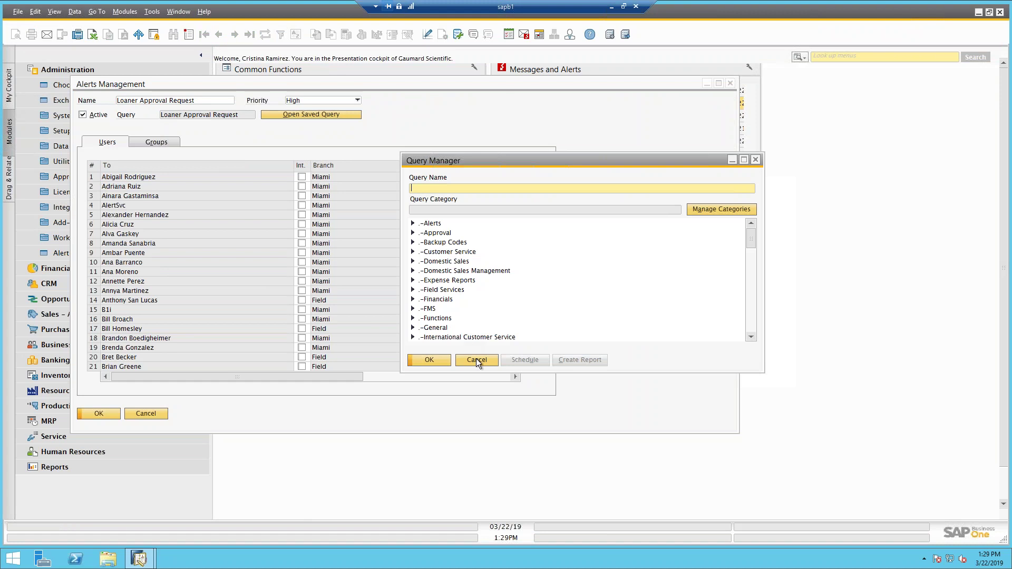
pyautogui.click(476, 359)
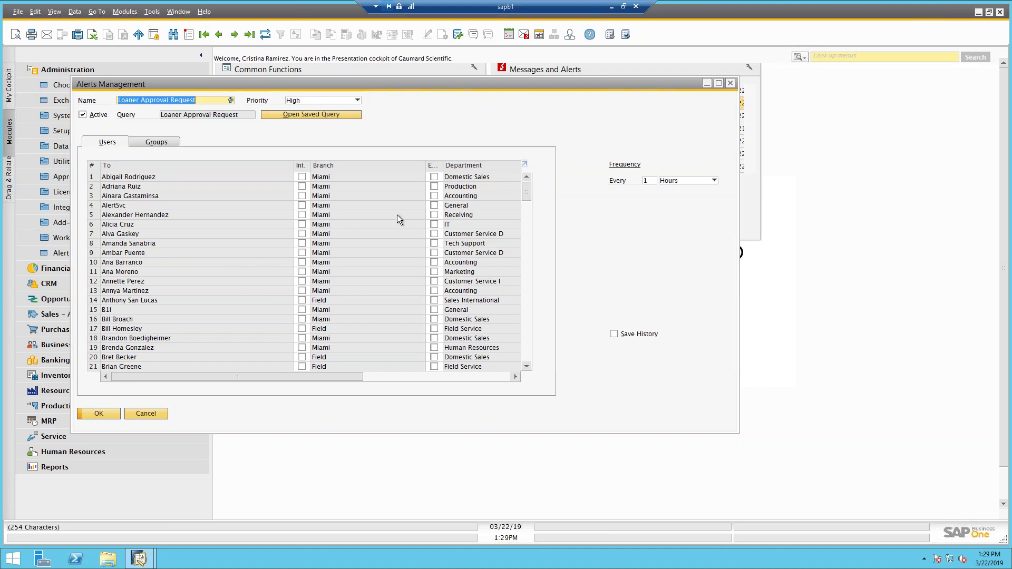
pyautogui.moveTo(527, 191); pyautogui.dragTo(531, 288)
pyautogui.scroll(-1, 314, 336)
pyautogui.scroll(-3, 316, 335)
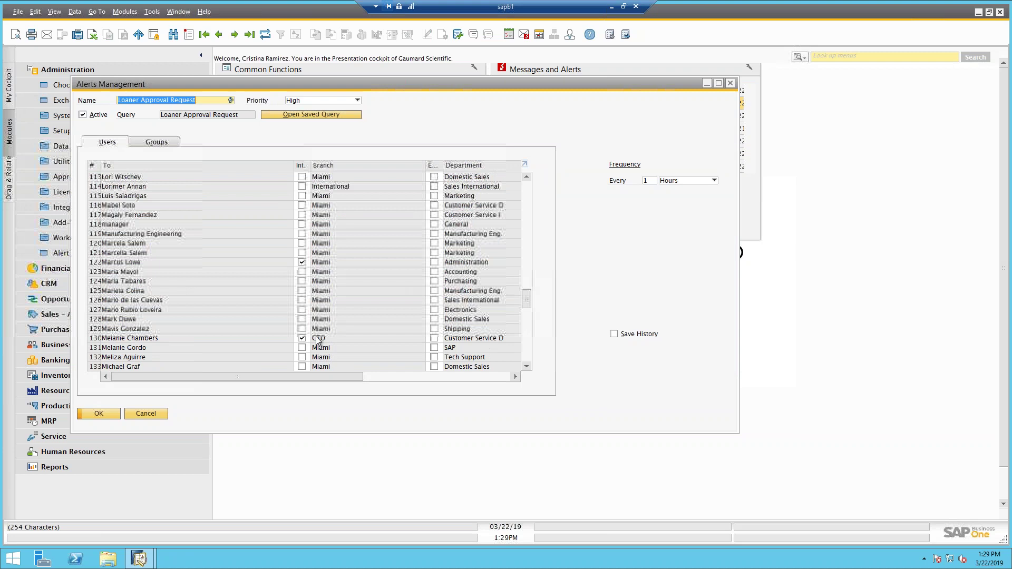
pyautogui.scroll(-1, 319, 333)
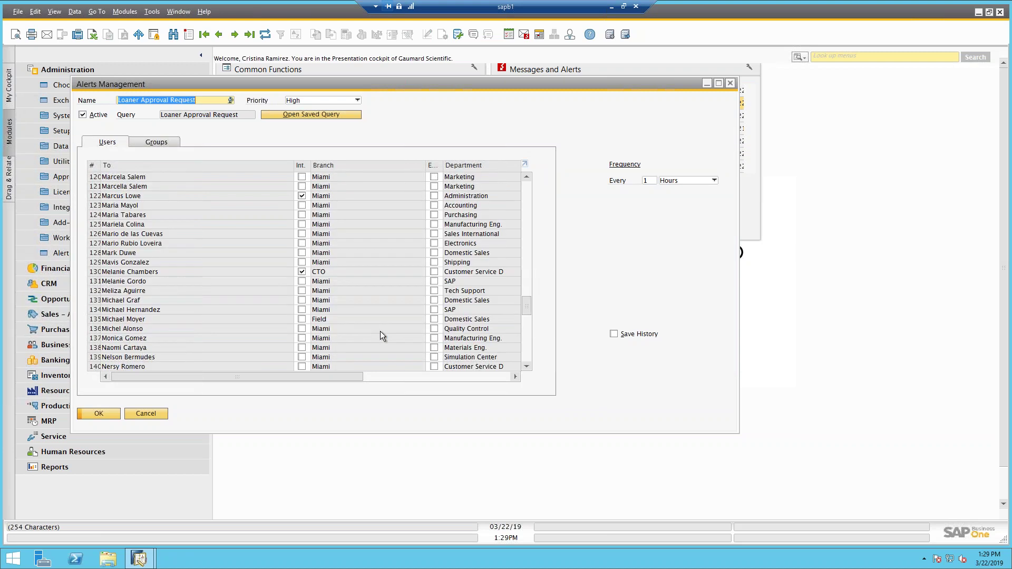
# Set the Loaner Approval Request alert's frequency to every 1 Days, and change it to every 1 Weeks.
pyautogui.click(669, 182)
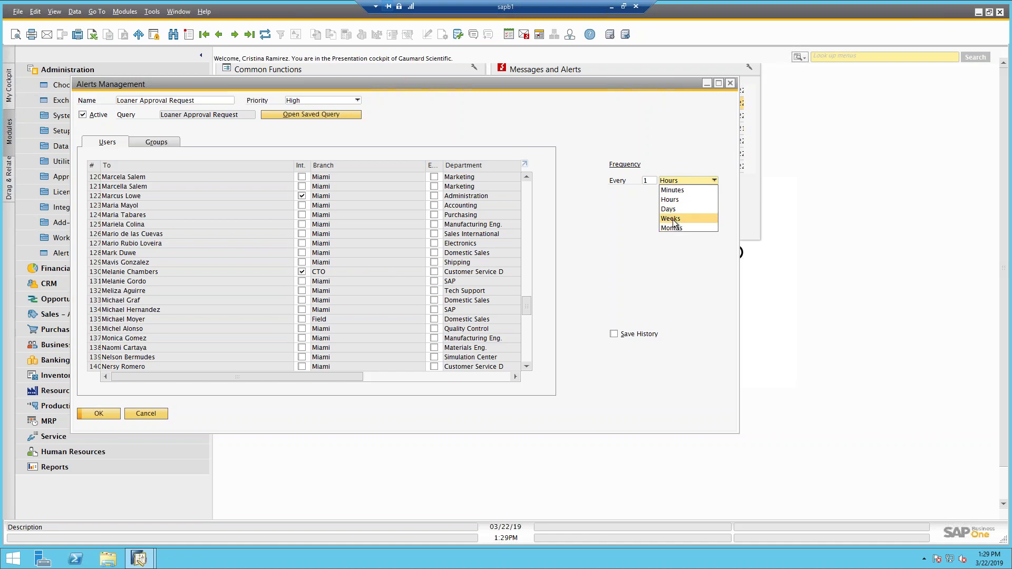
pyautogui.click(626, 242)
pyautogui.click(679, 182)
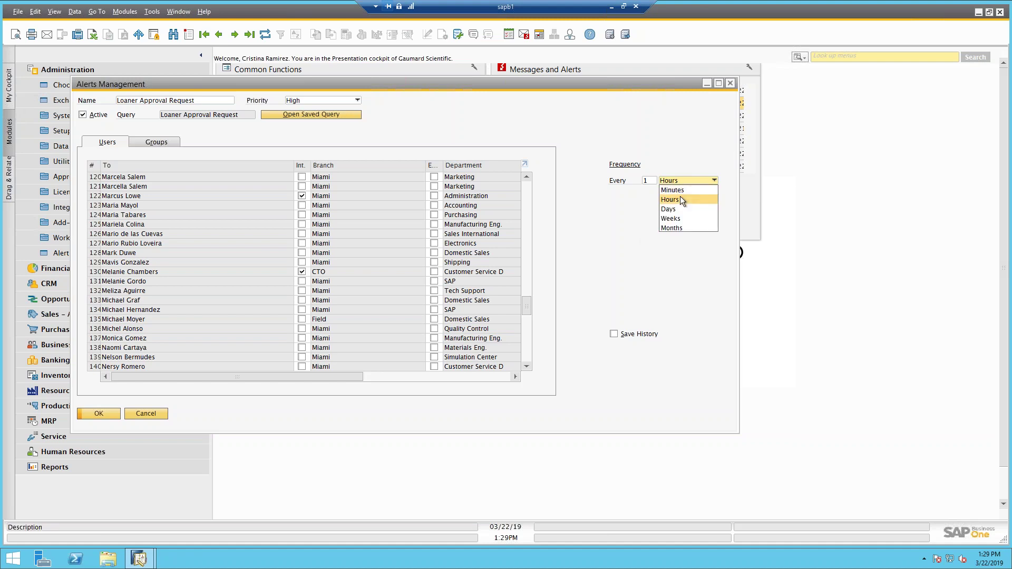
pyautogui.click(680, 198)
pyautogui.click(679, 181)
pyautogui.click(680, 209)
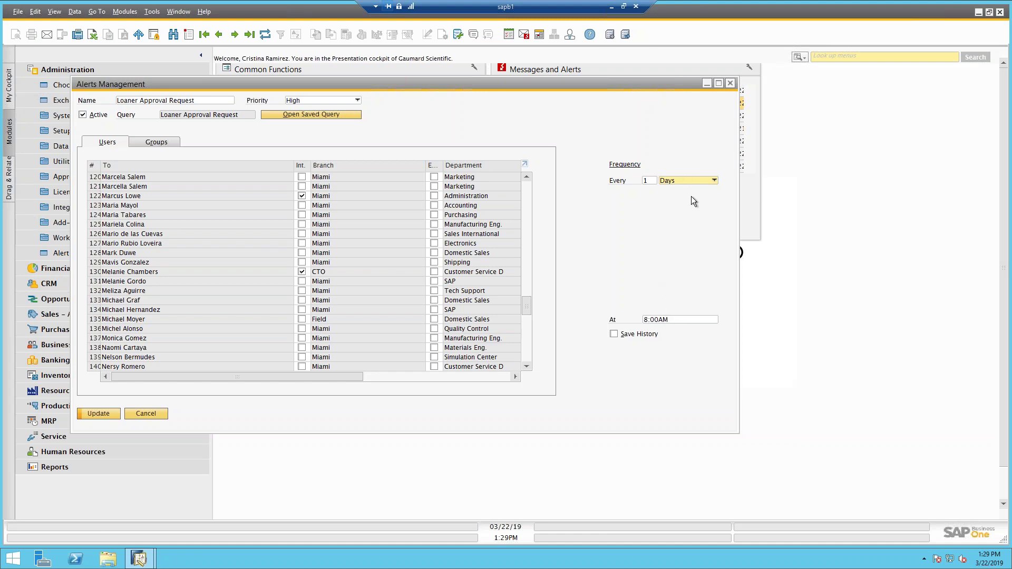
pyautogui.click(684, 182)
pyautogui.click(684, 217)
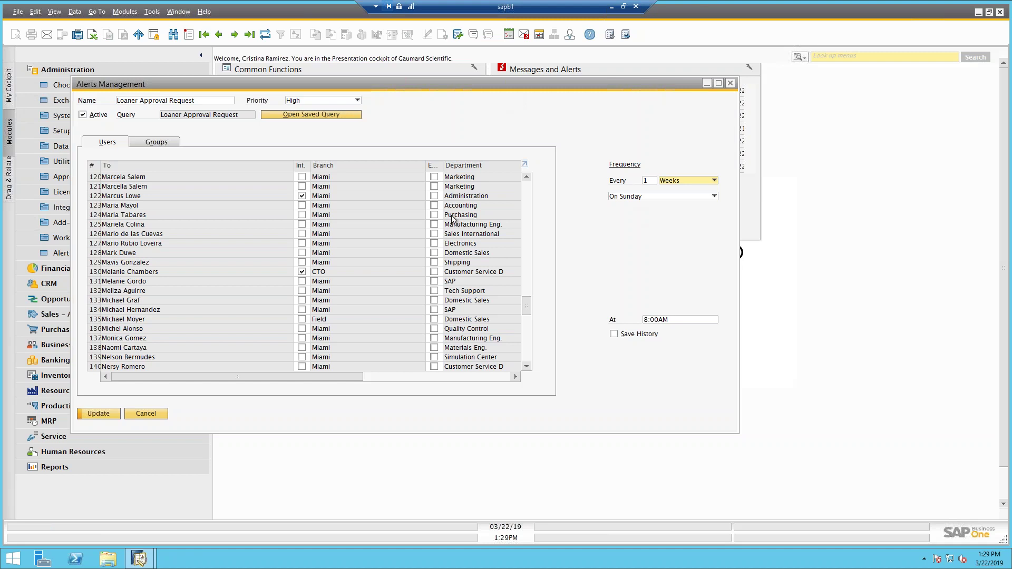
# View the groups available for the Loaner Approval Request alert, and enable internal sending for the users in rows 8 and 14.
pyautogui.moveTo(194, 85); pyautogui.dragTo(188, 87)
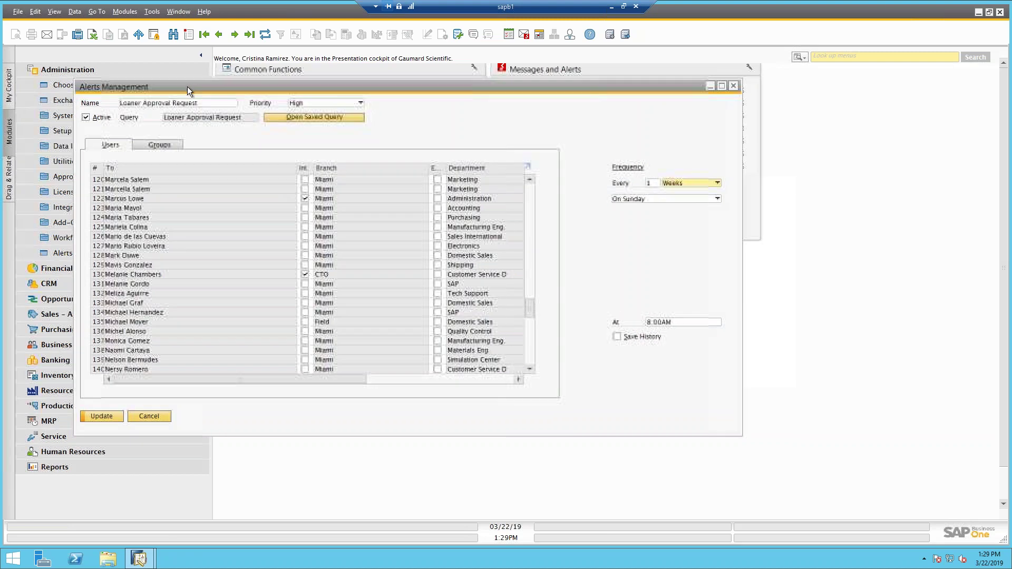
pyautogui.click(172, 144)
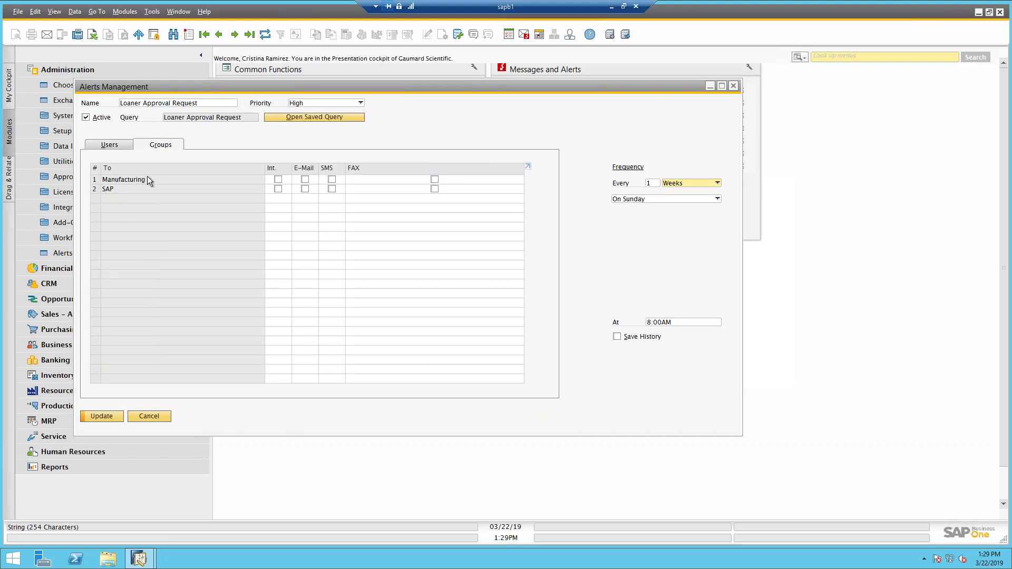
pyautogui.click(106, 147)
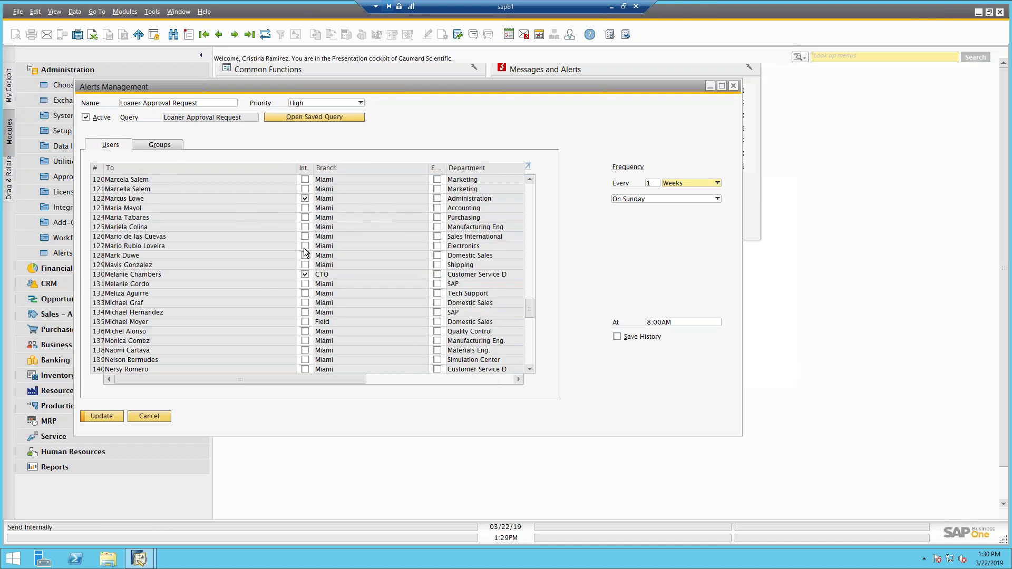
pyautogui.moveTo(529, 308); pyautogui.dragTo(541, 188)
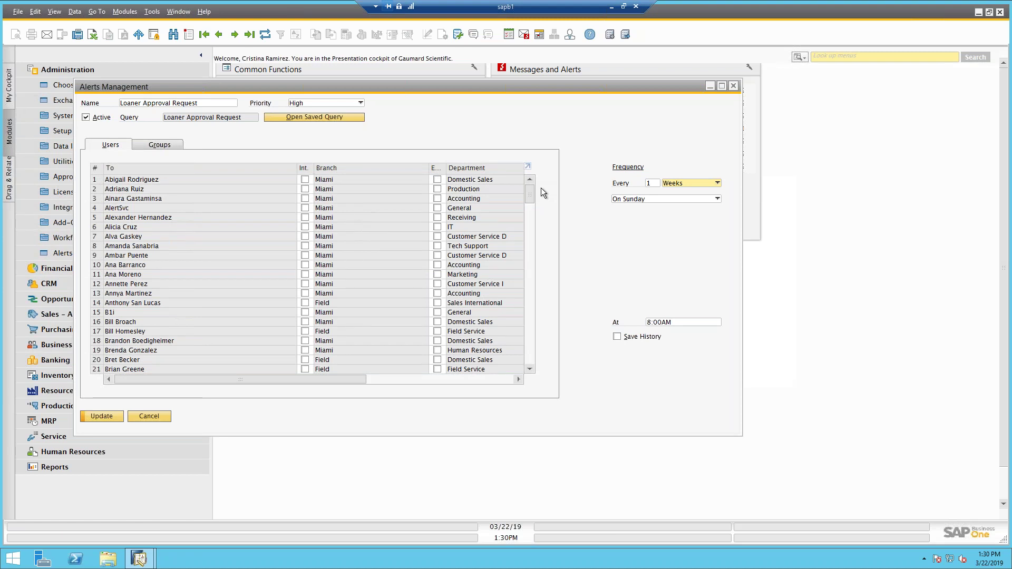
pyautogui.click(305, 246)
pyautogui.click(305, 302)
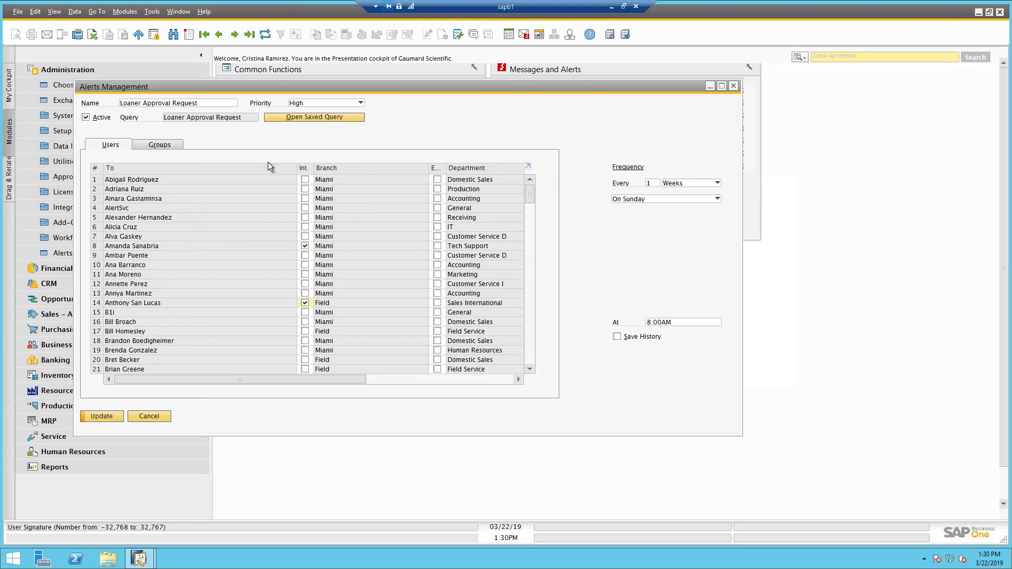
# Enable internal sending for the SAP group, and cancel the changes to the Loaner Approval Request alert.
pyautogui.click(162, 144)
pyautogui.click(278, 189)
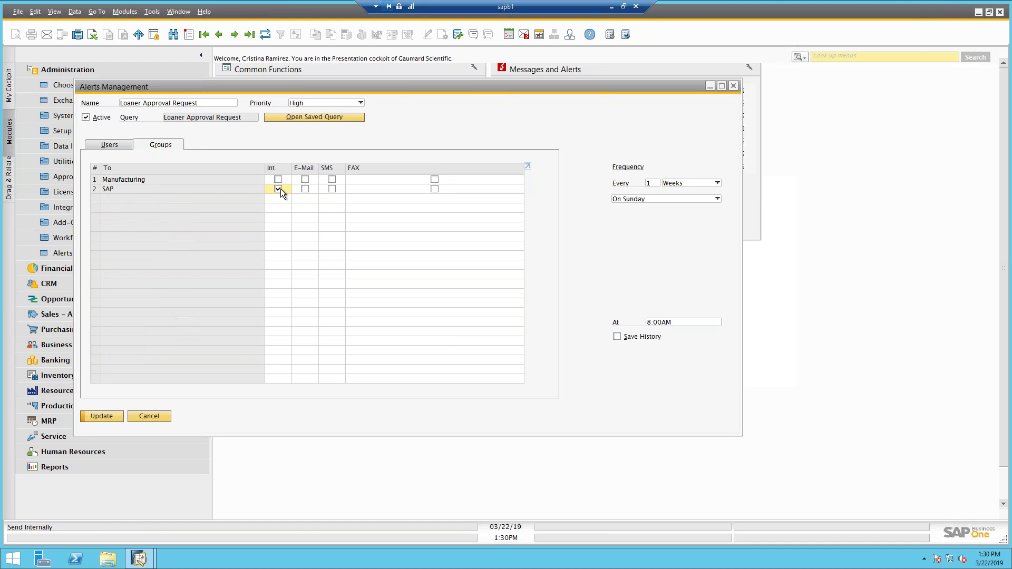
pyautogui.click(161, 420)
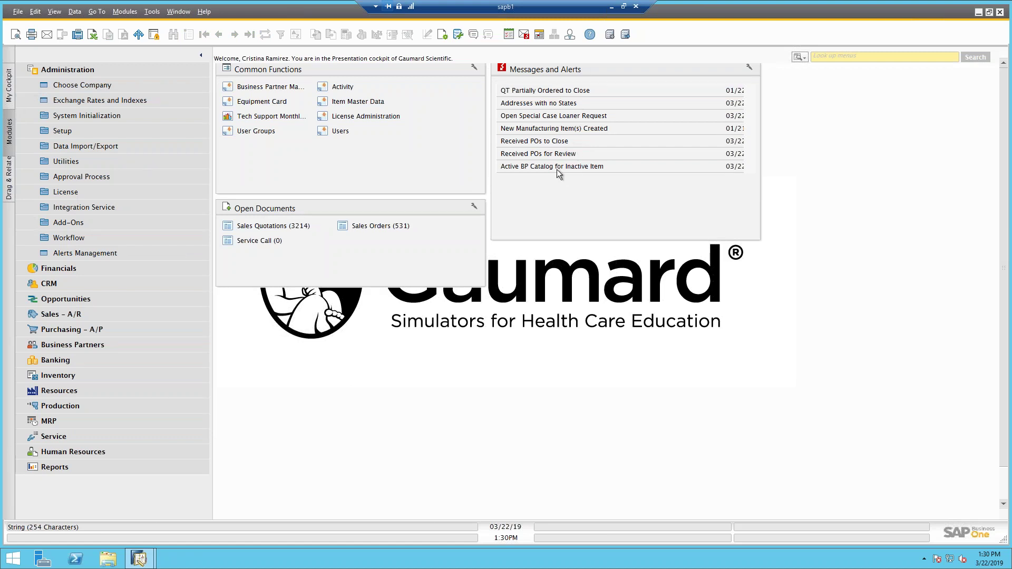
# Permanently delete the QT Partially Ordered to Close alert, and close the Messages/Alerts Overview.
pyautogui.doubleClick(567, 92)
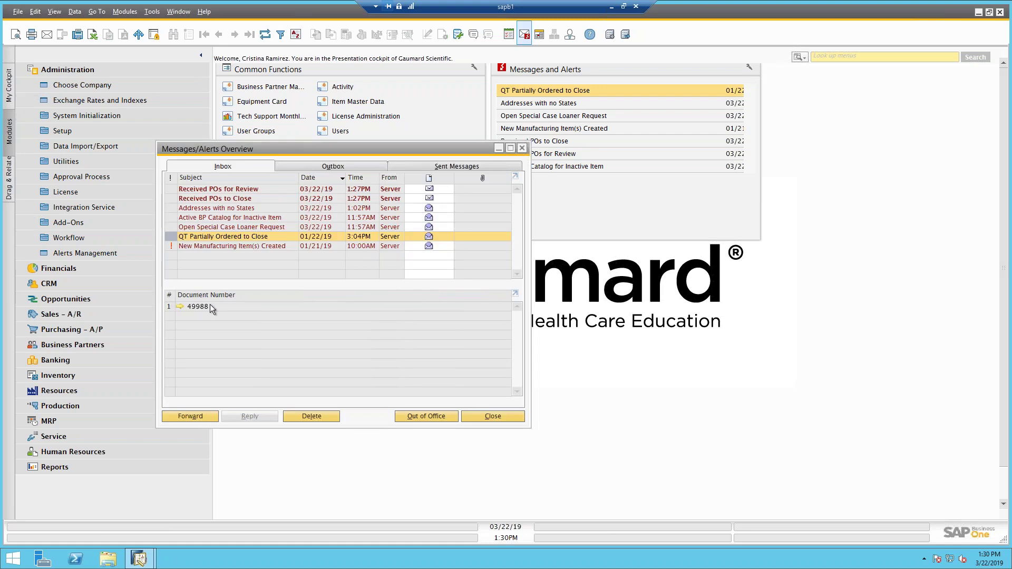
pyautogui.click(323, 417)
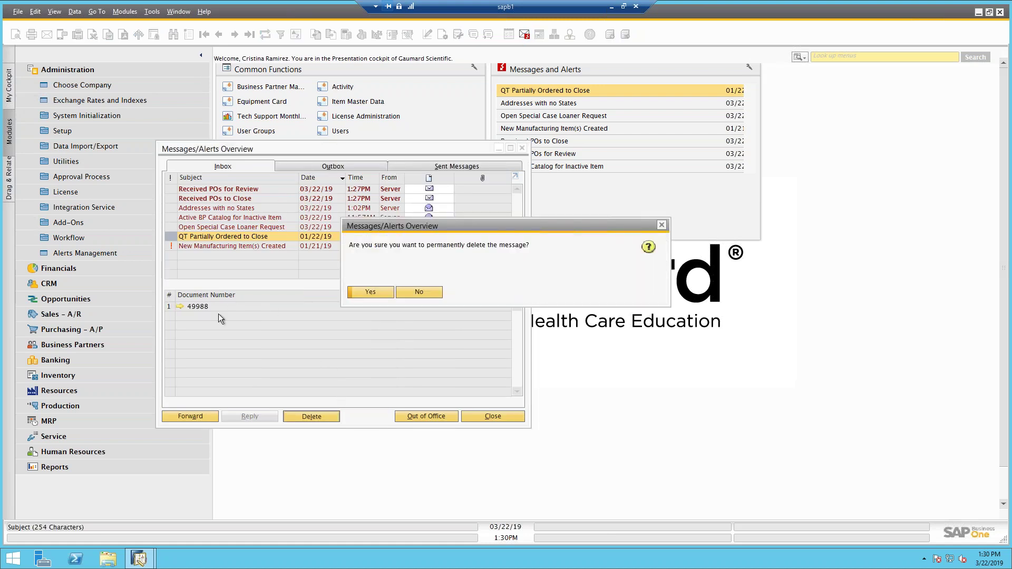
pyautogui.click(369, 288)
pyautogui.click(523, 148)
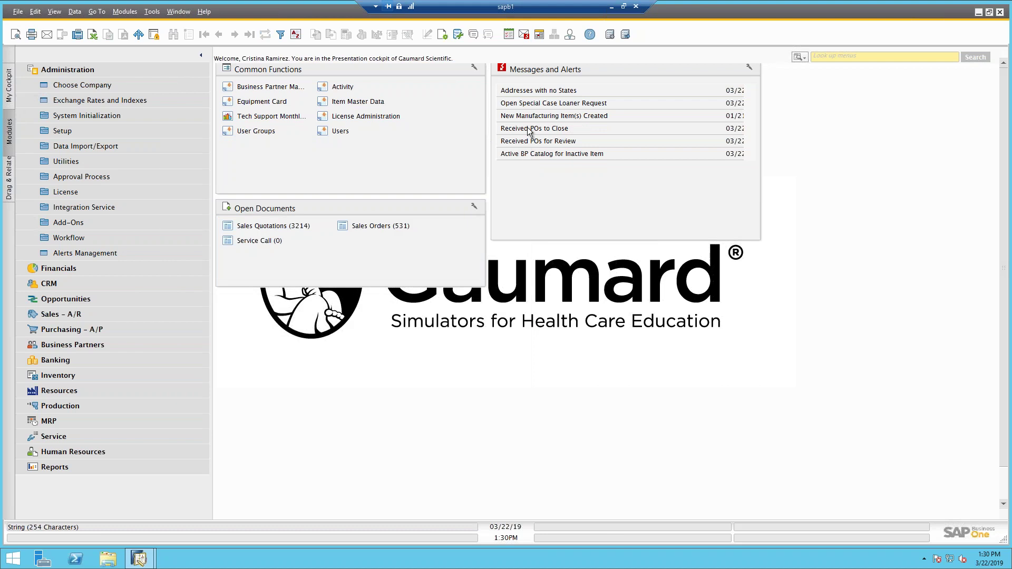
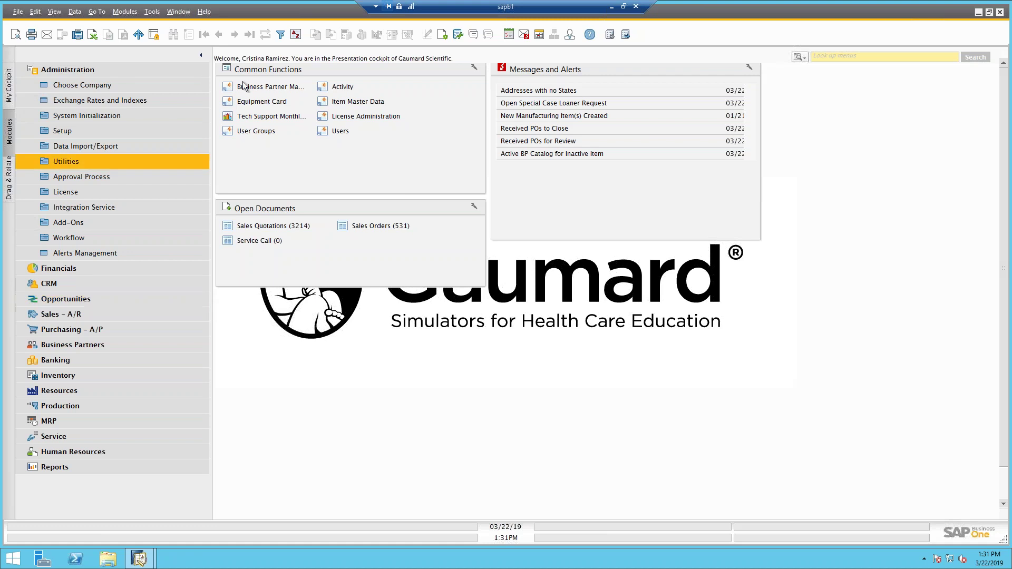
# Open the Activity form from Common Functions, and locate it in the CRM and Business Partners modules.
pyautogui.click(343, 88)
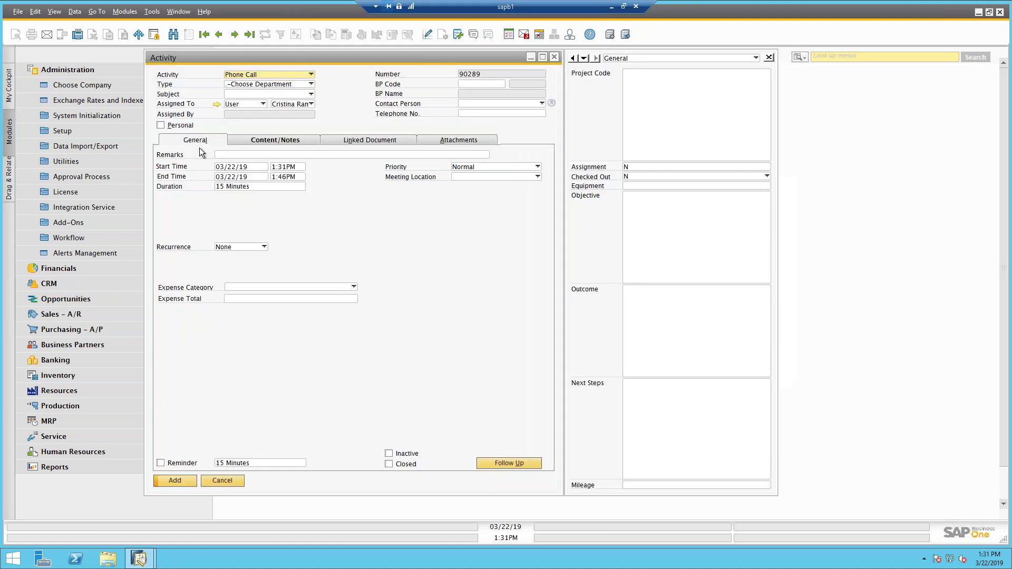
pyautogui.click(9, 103)
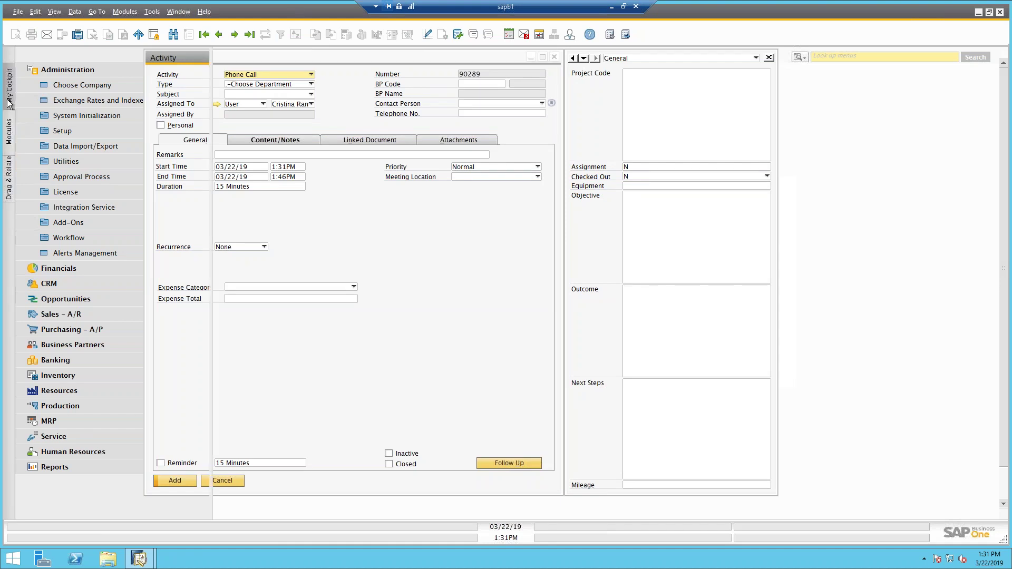
pyautogui.click(9, 132)
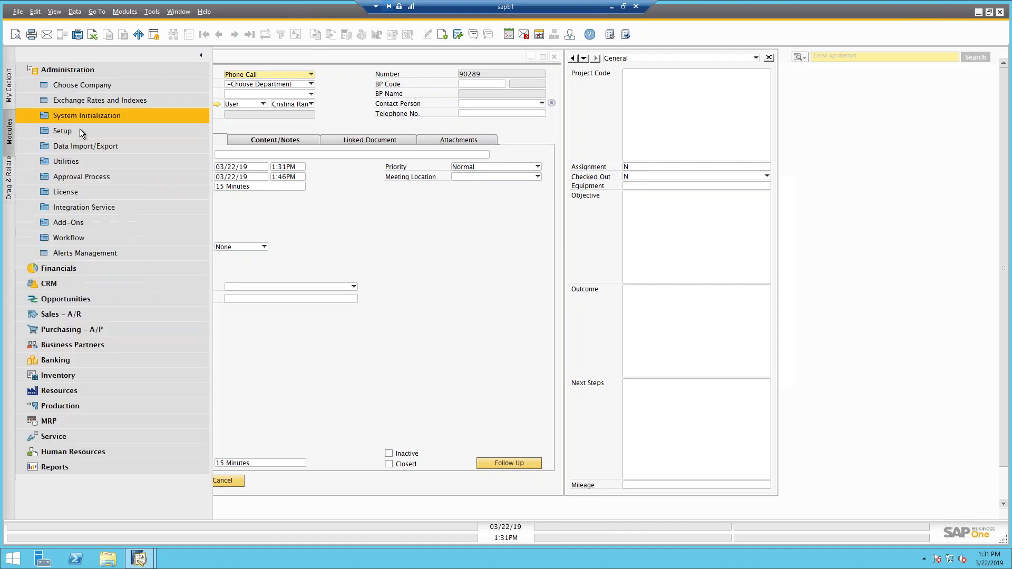
pyautogui.click(71, 279)
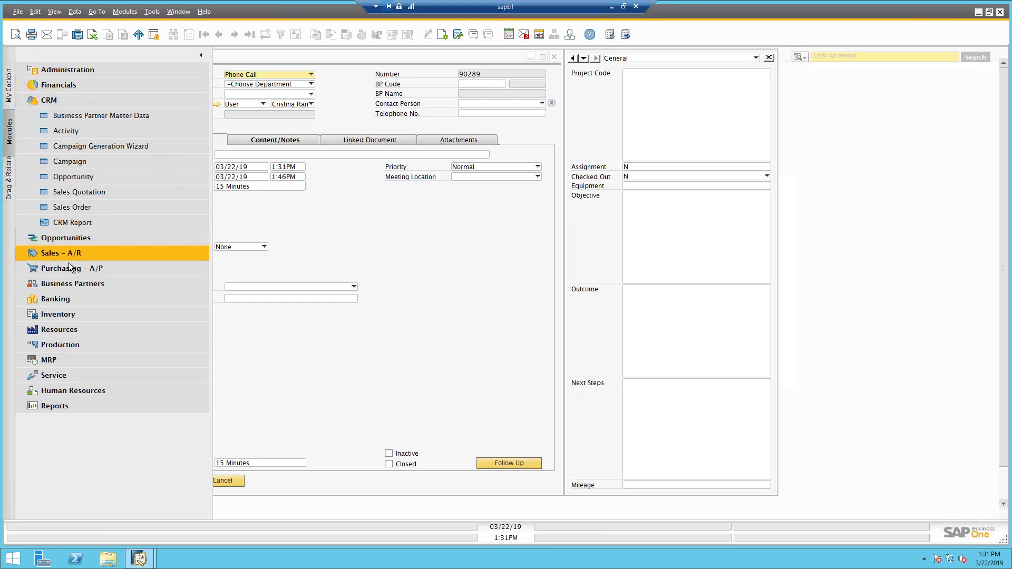
pyautogui.click(74, 280)
pyautogui.click(76, 191)
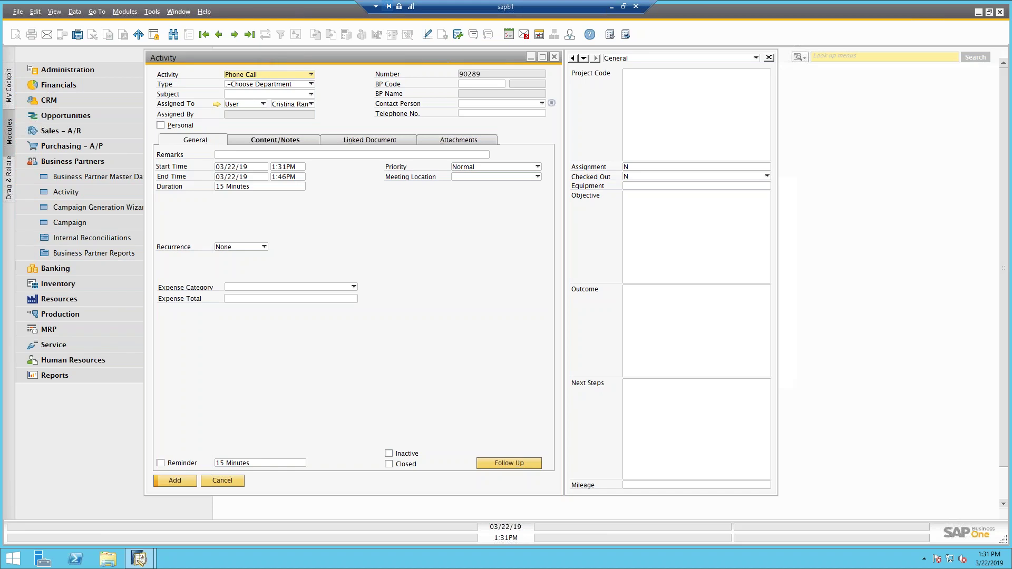
pyautogui.moveTo(234, 55); pyautogui.dragTo(254, 57)
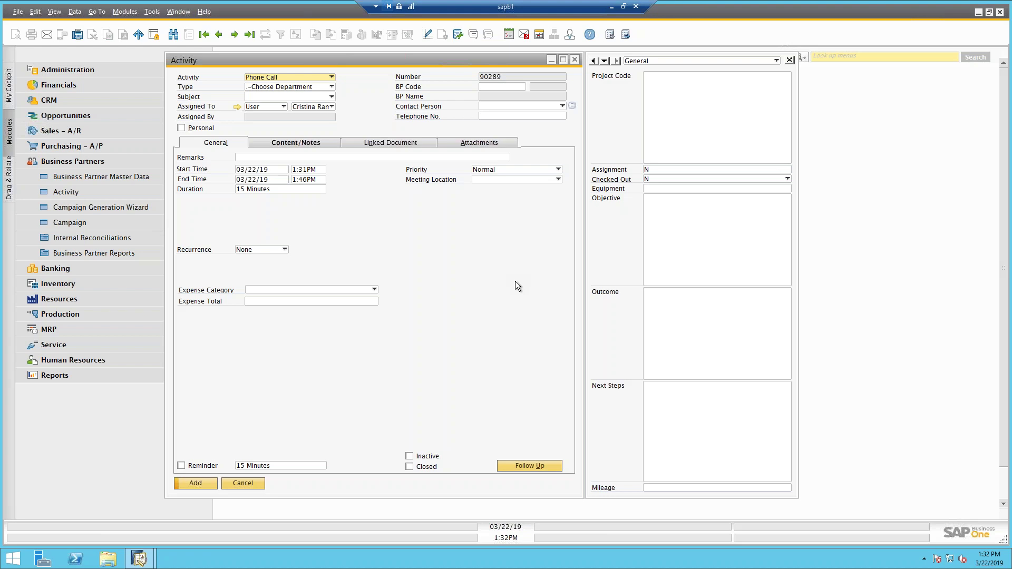
# Set the activity to Task with type Domestic Sales, and display the available subjects.
pyautogui.click(317, 77)
pyautogui.click(308, 106)
pyautogui.click(327, 88)
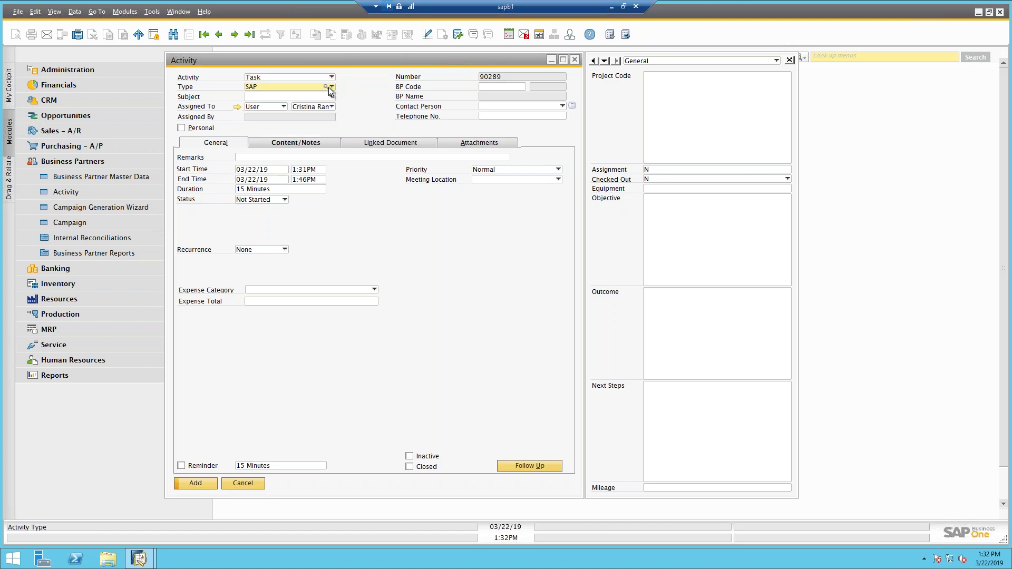
pyautogui.click(331, 87)
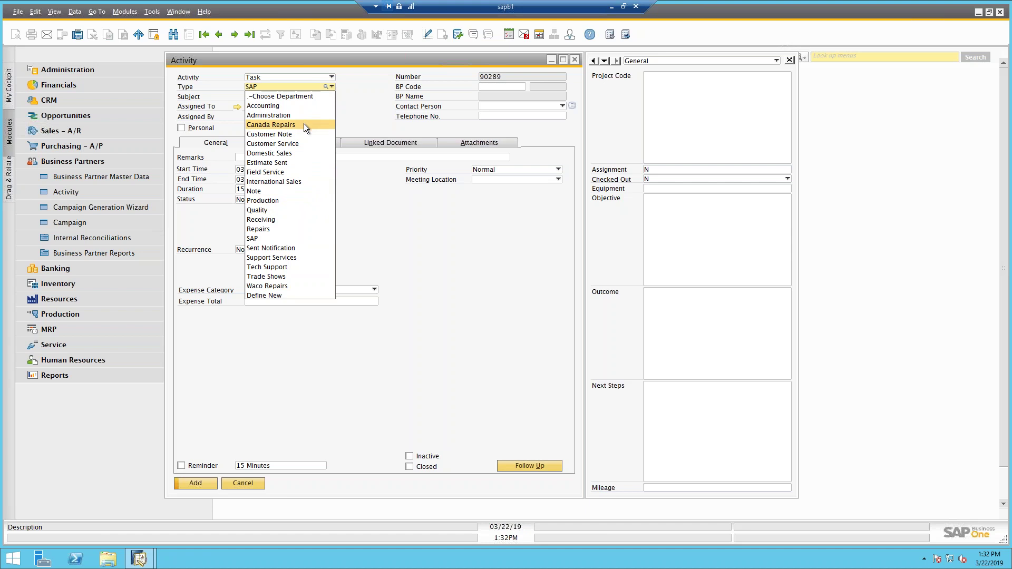
pyautogui.click(308, 153)
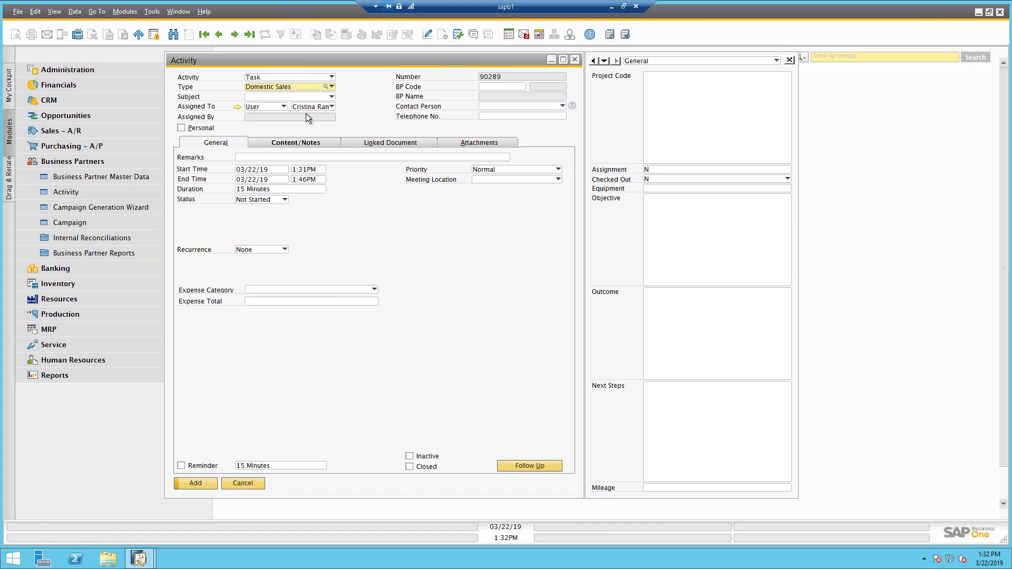
pyautogui.click(307, 98)
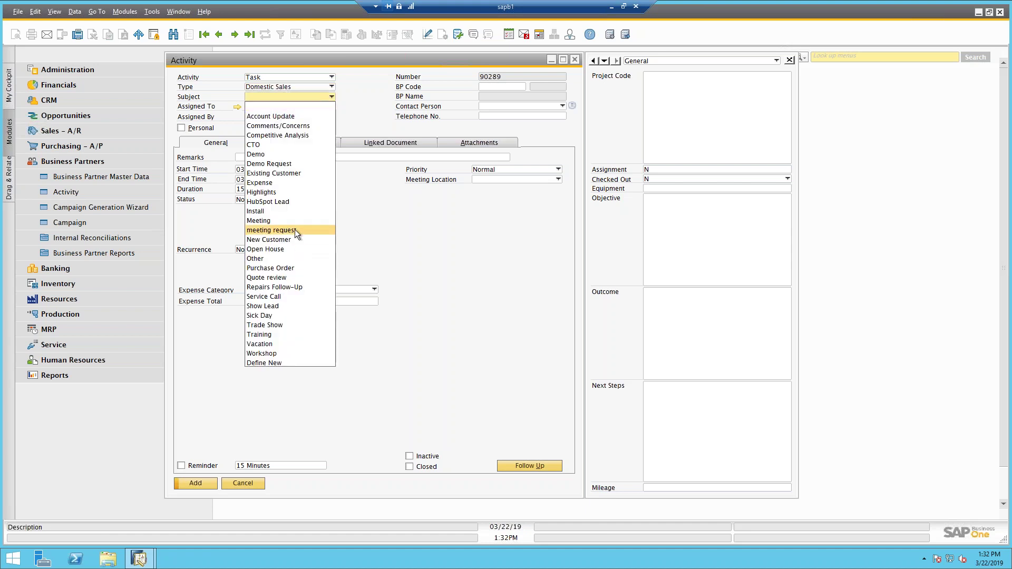
# Fill in the task activity with subject Expense, expense category Customer Meal and an expense total of 25.
pyautogui.click(292, 182)
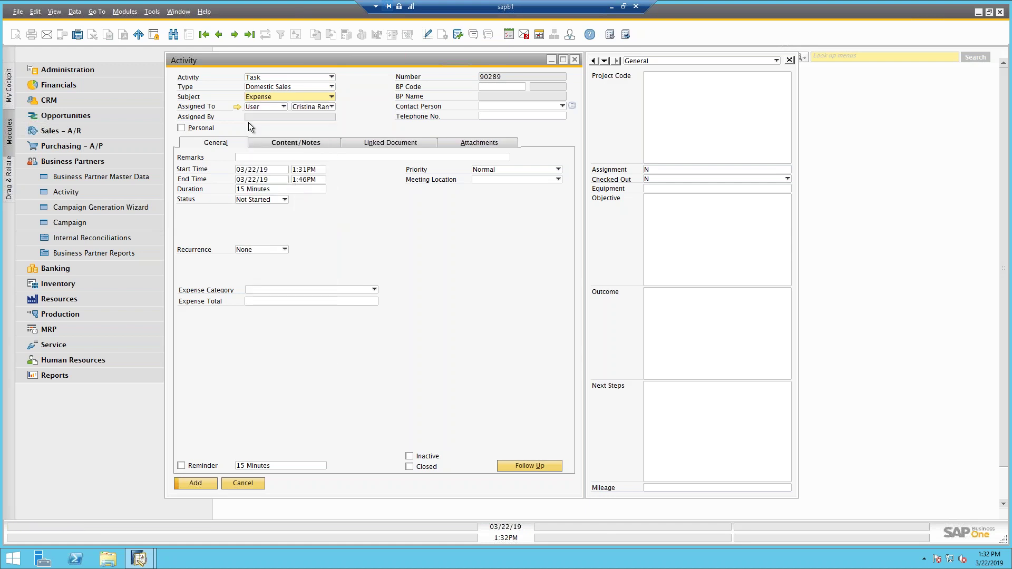
pyautogui.click(260, 289)
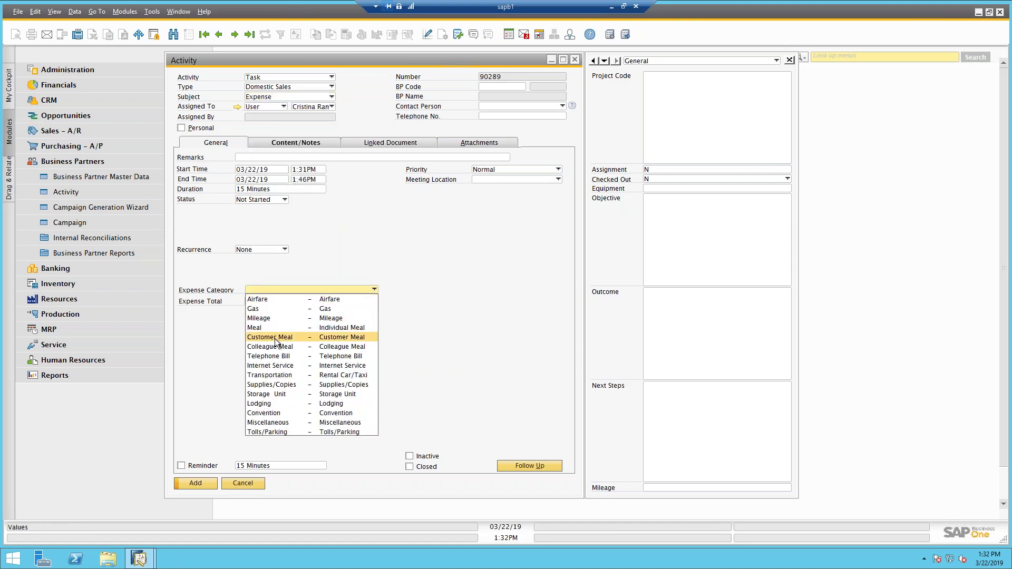
pyautogui.click(275, 335)
pyautogui.click(270, 302)
pyautogui.write('25')
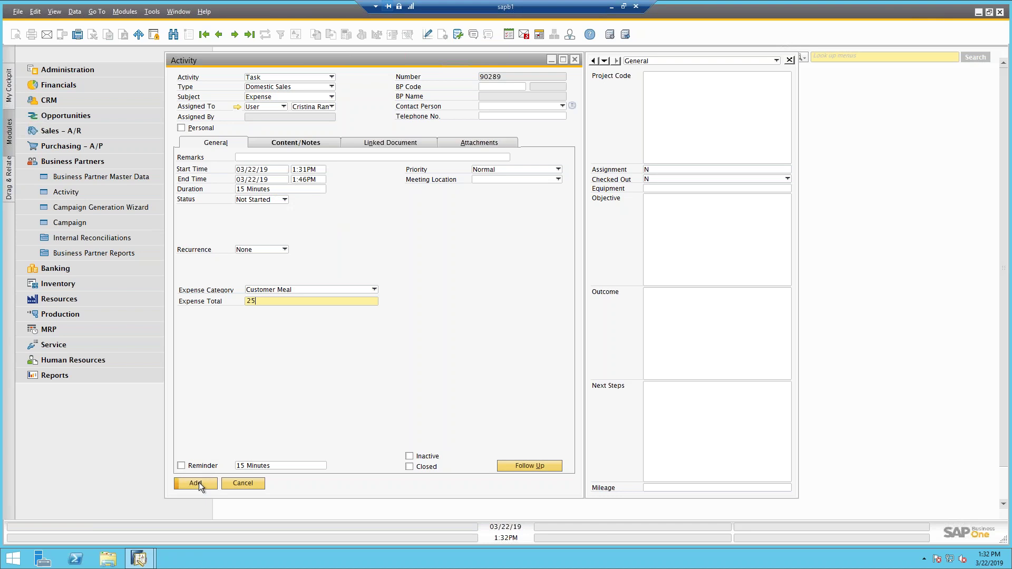
# Review the status options and attachments area of the expense activity, and discard it without adding.
pyautogui.click(284, 200)
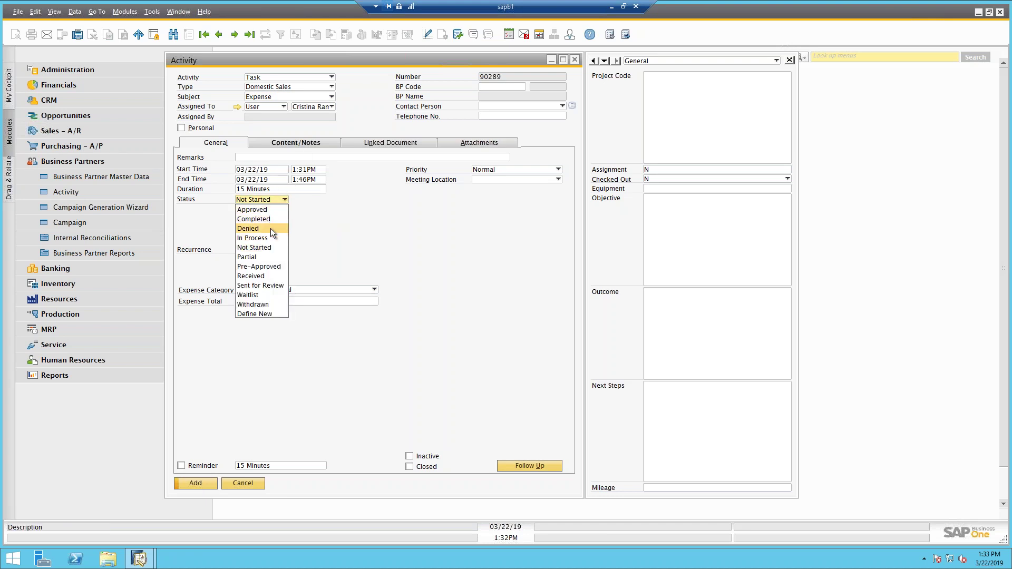
pyautogui.click(333, 226)
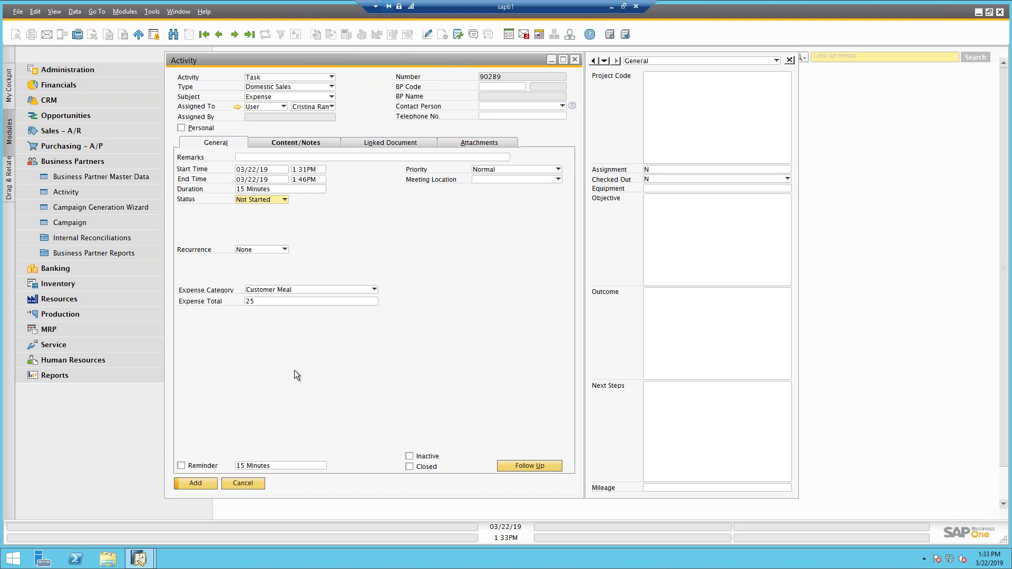
pyautogui.click(480, 143)
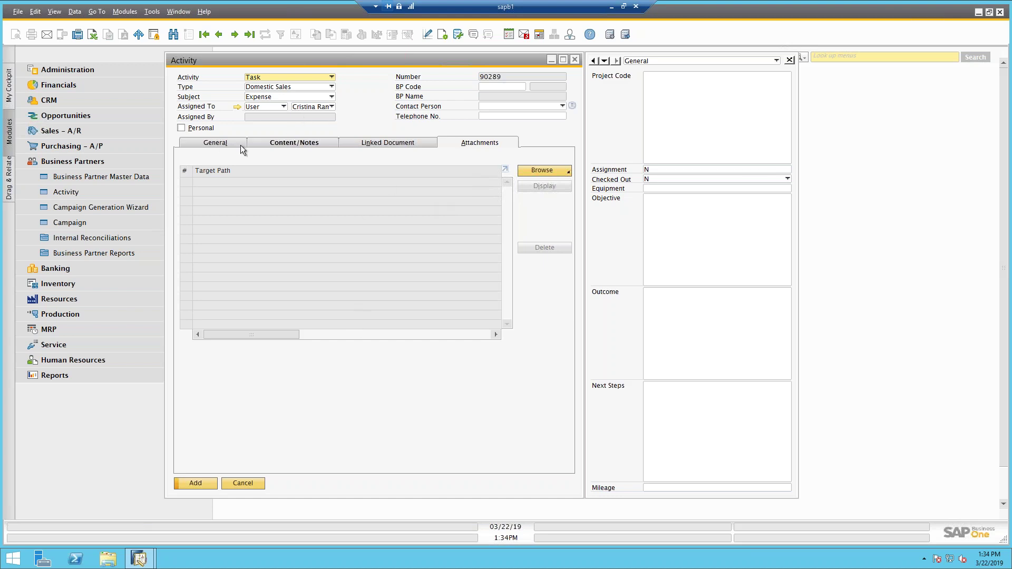
pyautogui.click(223, 148)
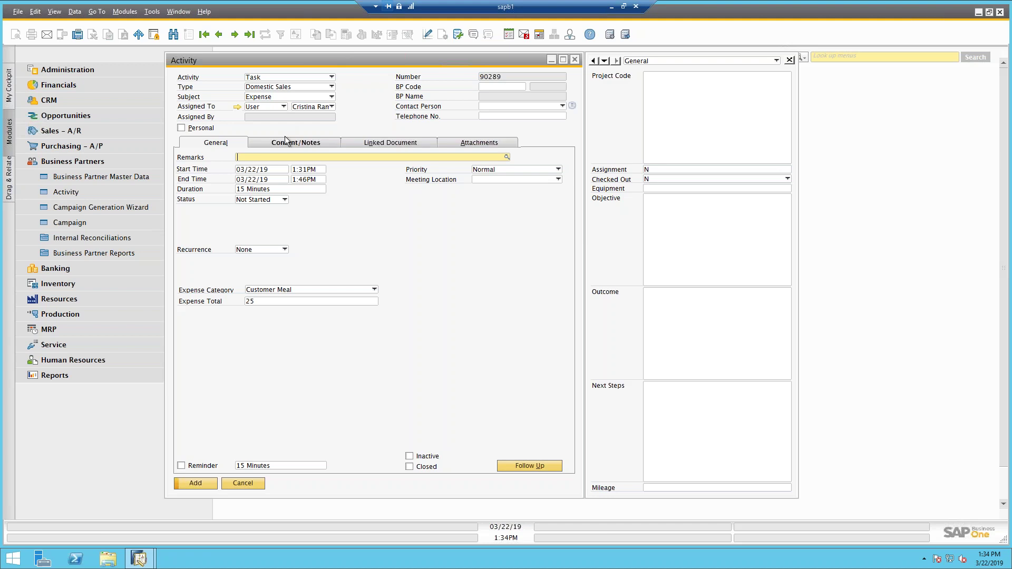
pyautogui.click(262, 482)
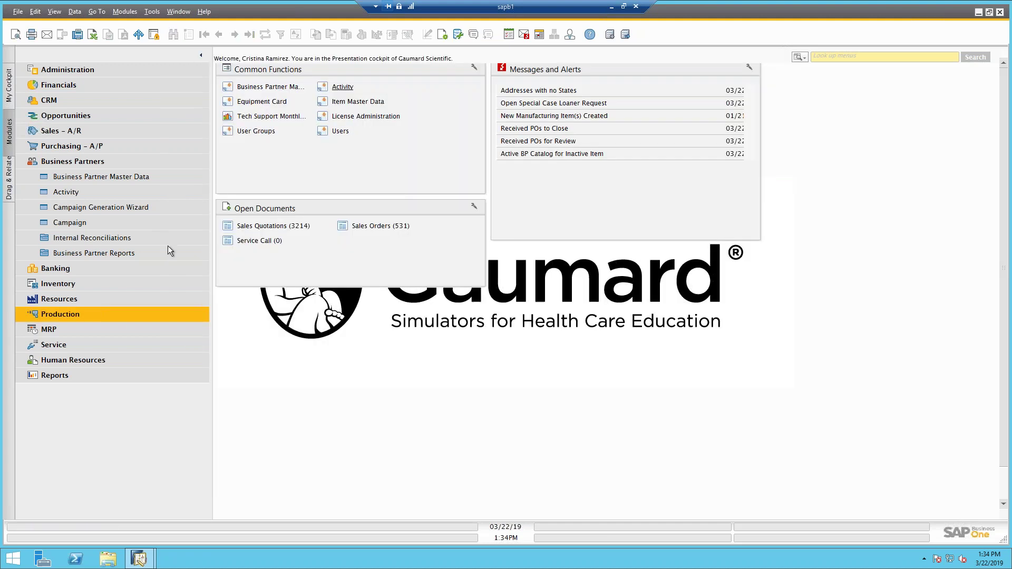
# View the My Activities report from the business partner reports, check its open-activities filter, and close the report.
pyautogui.click(141, 253)
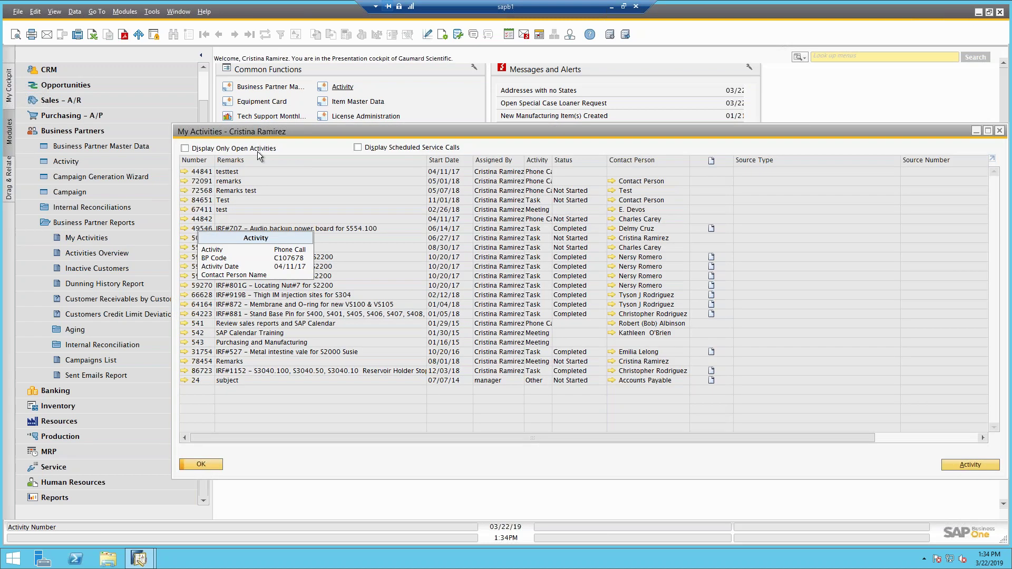
pyautogui.click(211, 151)
pyautogui.click(211, 151)
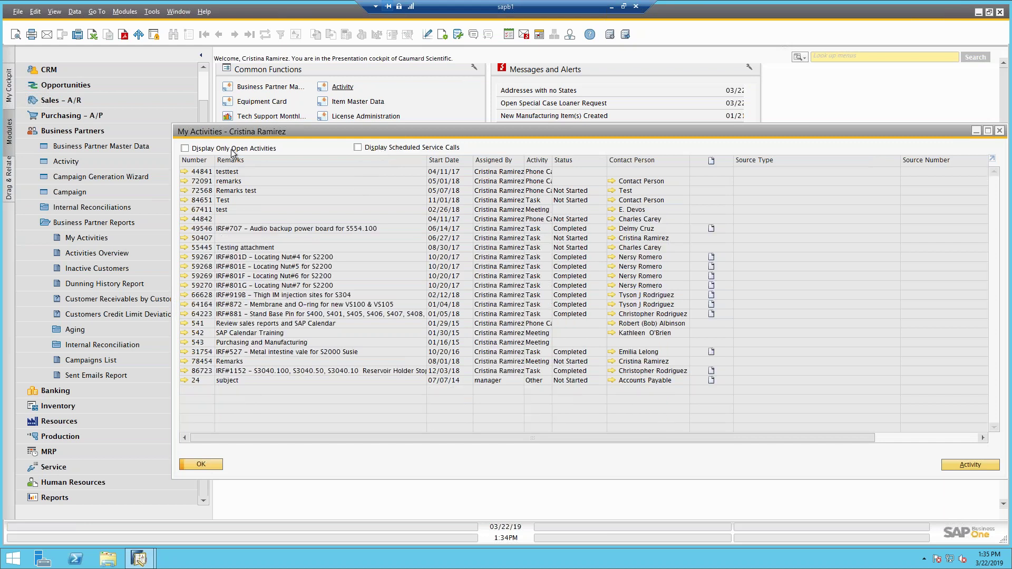
pyautogui.click(1000, 131)
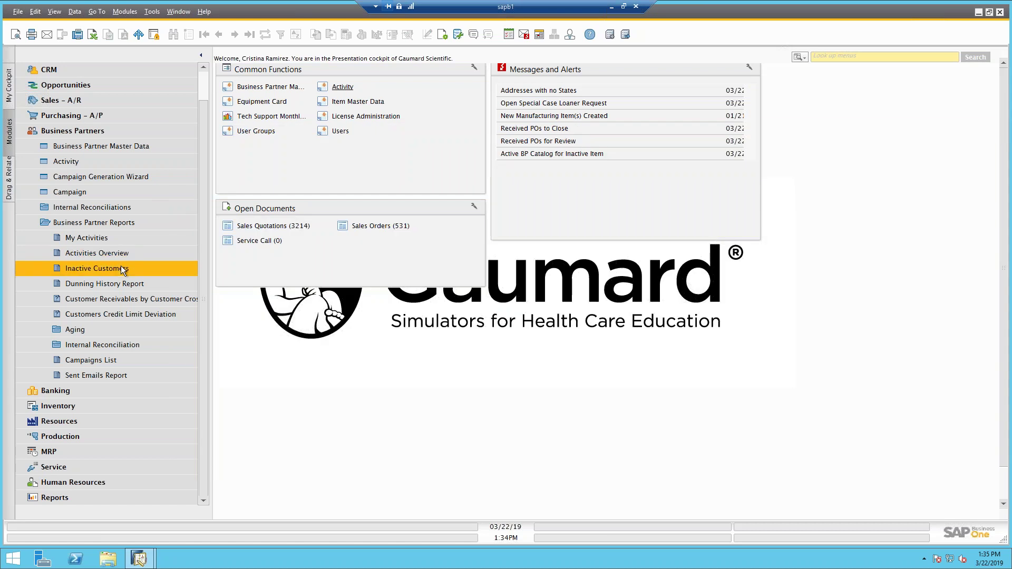
# Look over the Activities Overview selection criteria, including the subject filter, and cancel the report.
pyautogui.click(106, 254)
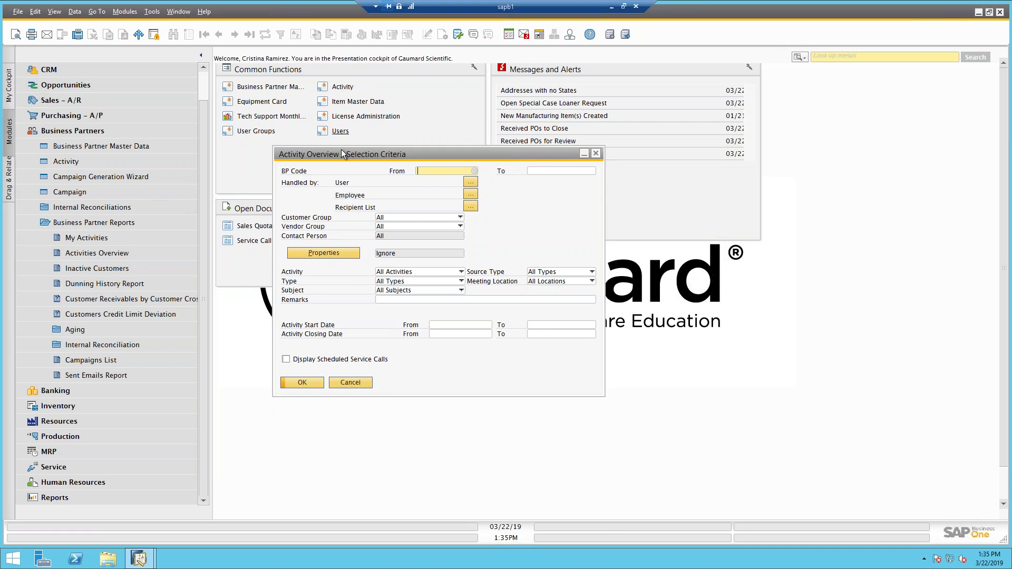
pyautogui.click(439, 290)
pyautogui.click(528, 242)
pyautogui.click(358, 387)
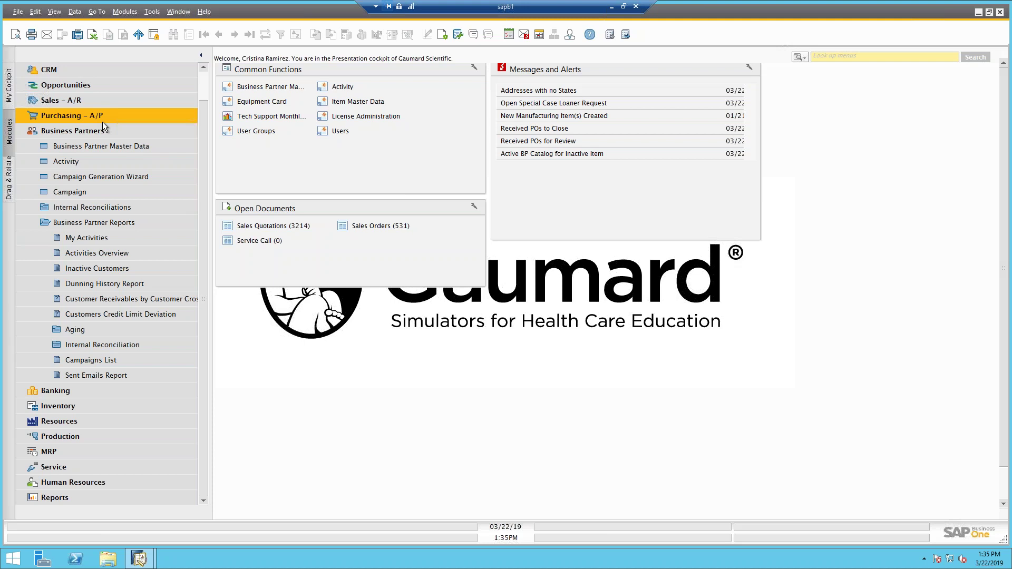
# Open the approval stages setup within the administration area's approval process.
pyautogui.click(11, 140)
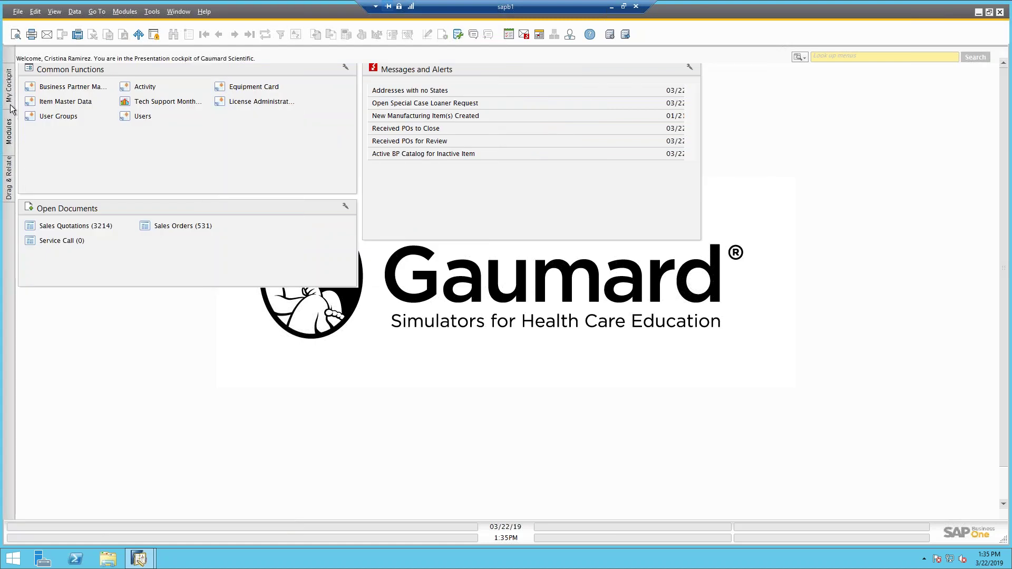
pyautogui.click(10, 129)
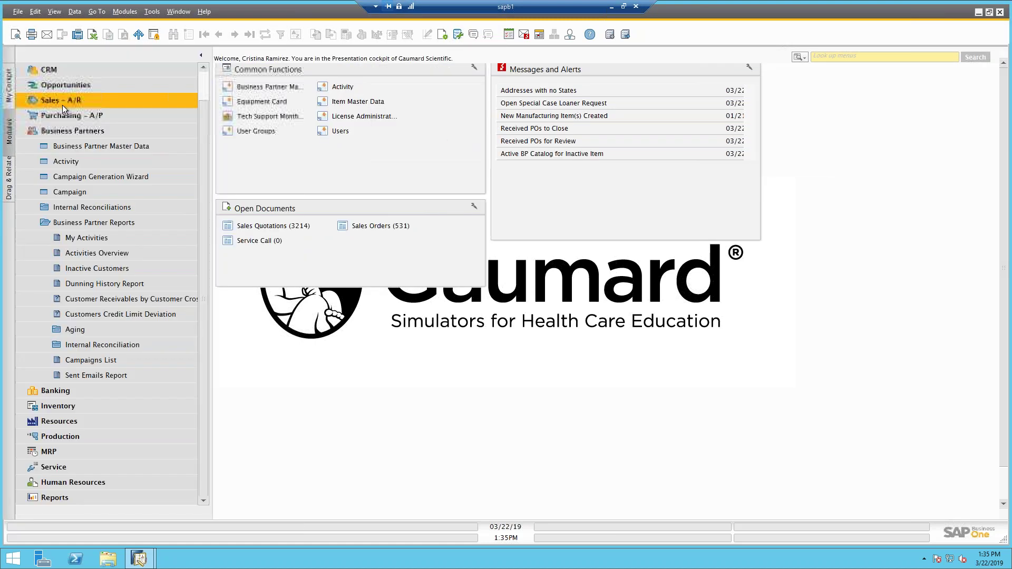
pyautogui.click(65, 72)
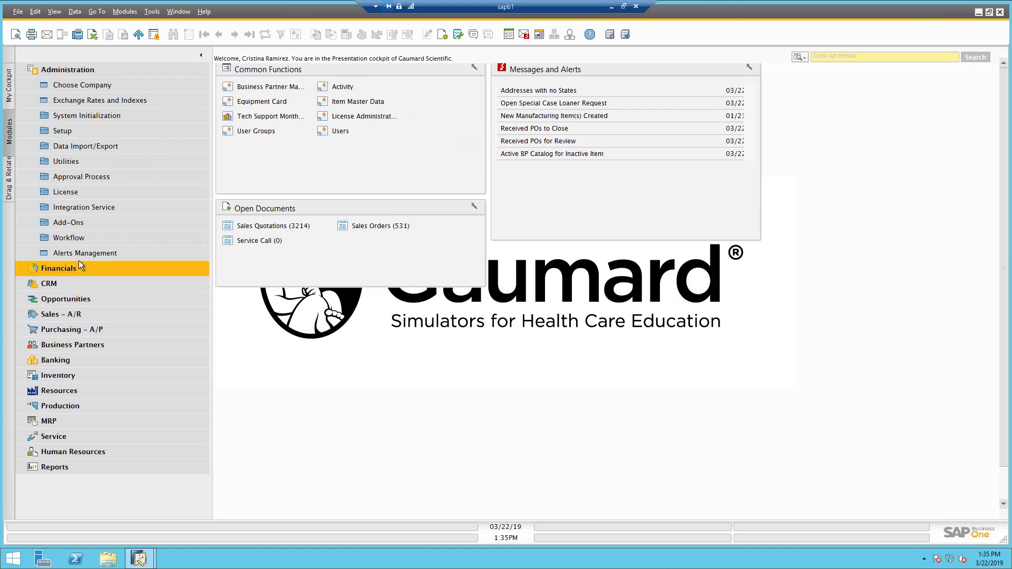
pyautogui.click(88, 187)
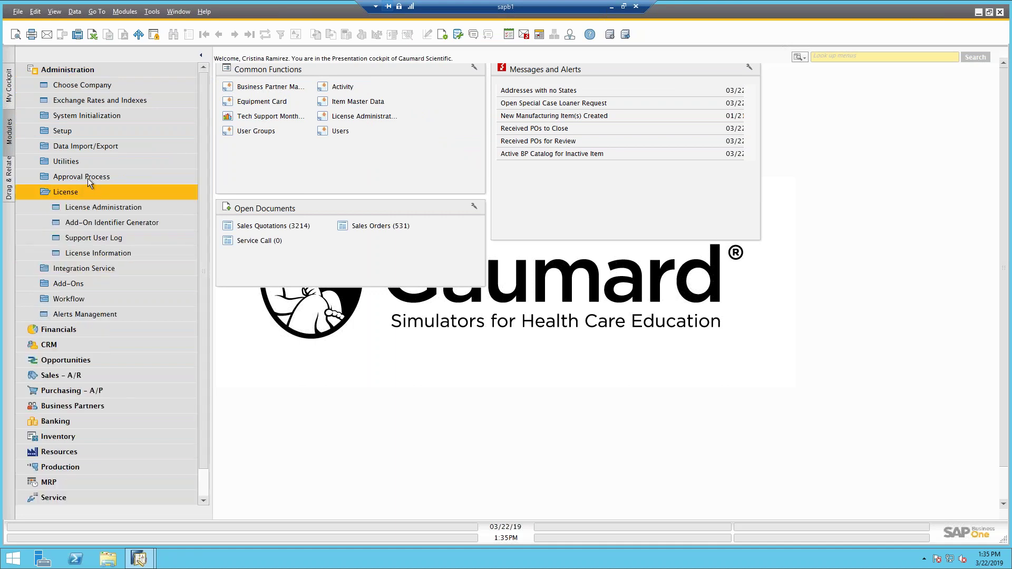
pyautogui.click(87, 178)
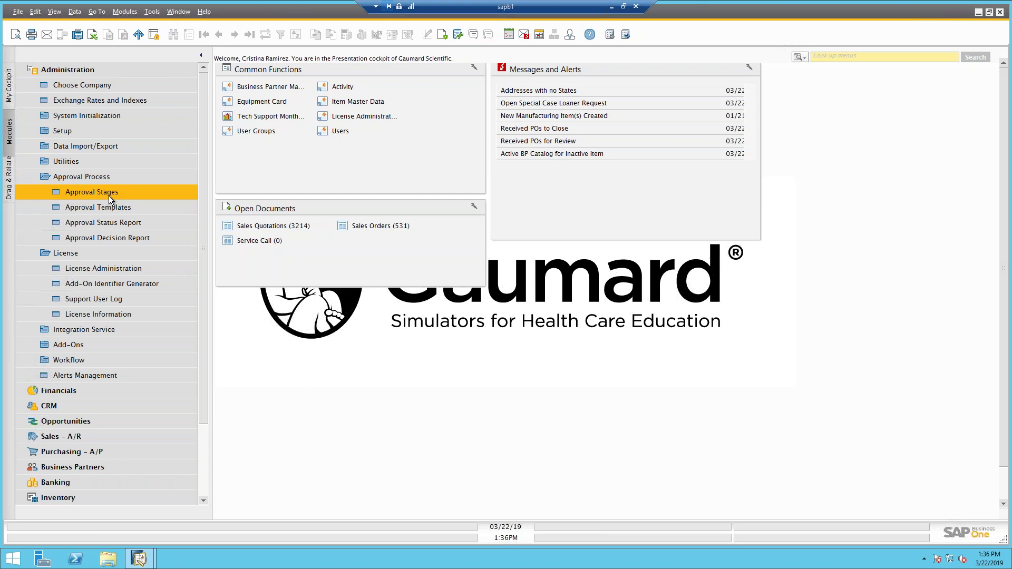
pyautogui.click(108, 195)
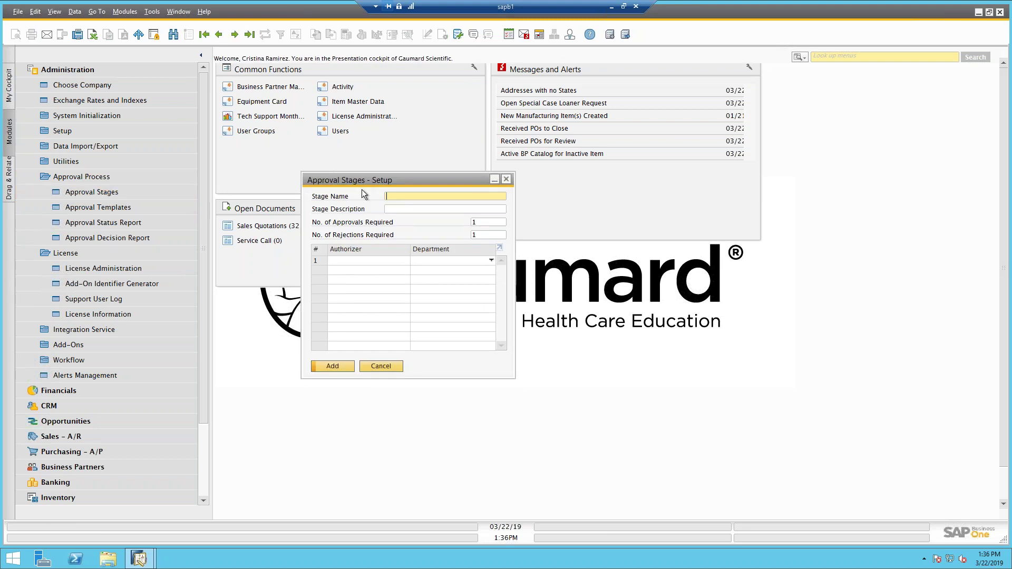
pyautogui.moveTo(349, 179); pyautogui.dragTo(268, 207)
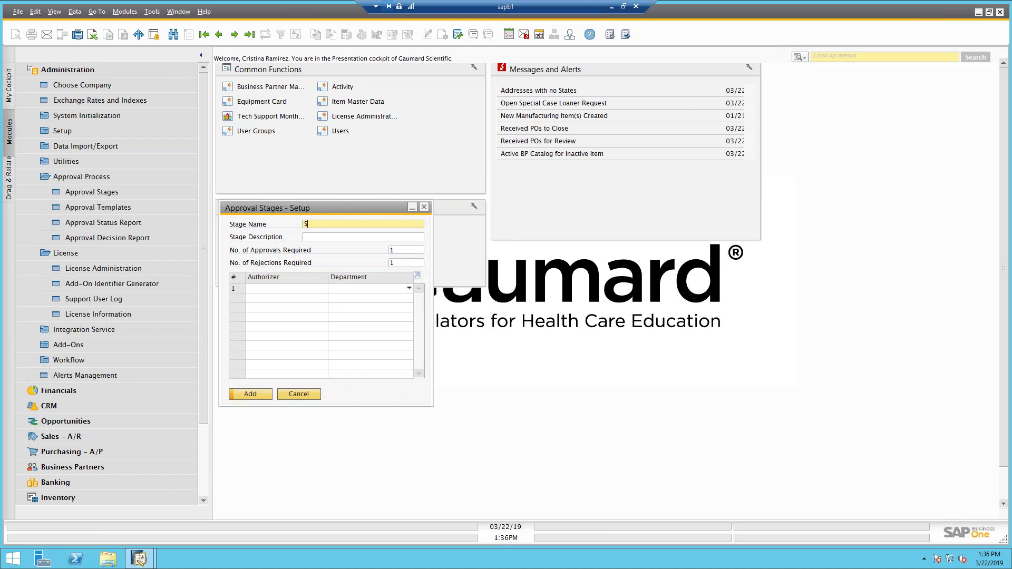
# Name the new approval stage Sales Order Discount.
pyautogui.write('O')
pyautogui.press('BackSpace')
pyautogui.write('ales Orders')
pyautogui.press('BackSpace')
pyautogui.write('Discount')
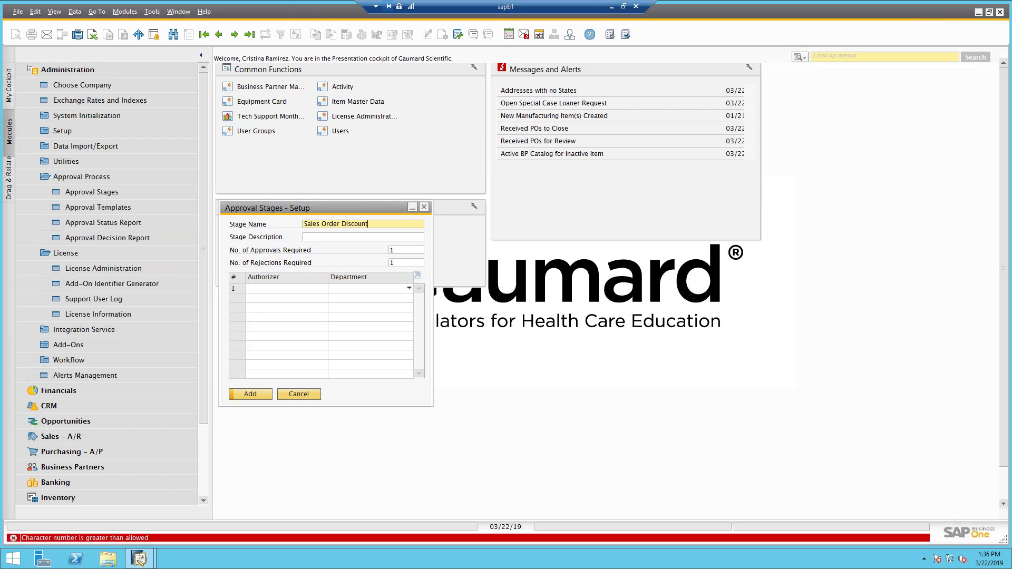
# Assign the matching user from the SAP department as the first authorizer of the approval stage.
pyautogui.click(311, 288)
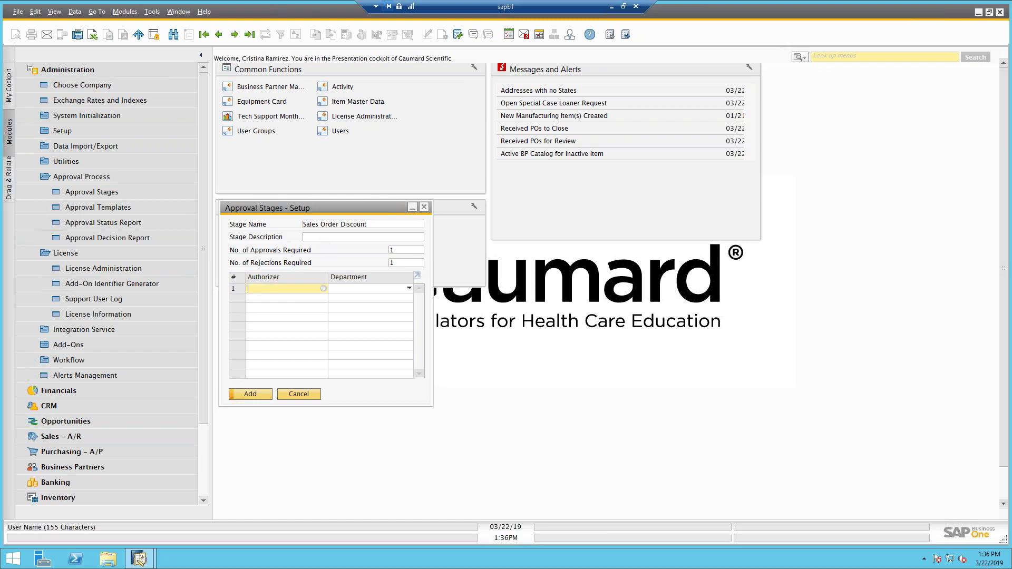
pyautogui.write('CRI')
pyautogui.press('Tab')
pyautogui.press('Down')
pyautogui.press('Return')
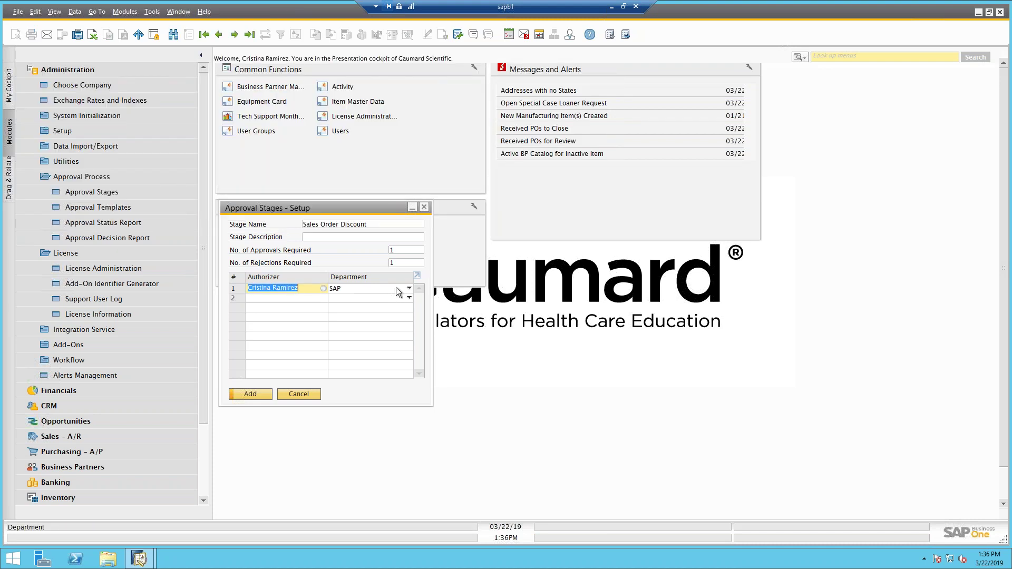
# Check the stage's required approvals and rejections, keep both at 1, and add the approval stage.
pyautogui.moveTo(349, 210); pyautogui.dragTo(308, 192)
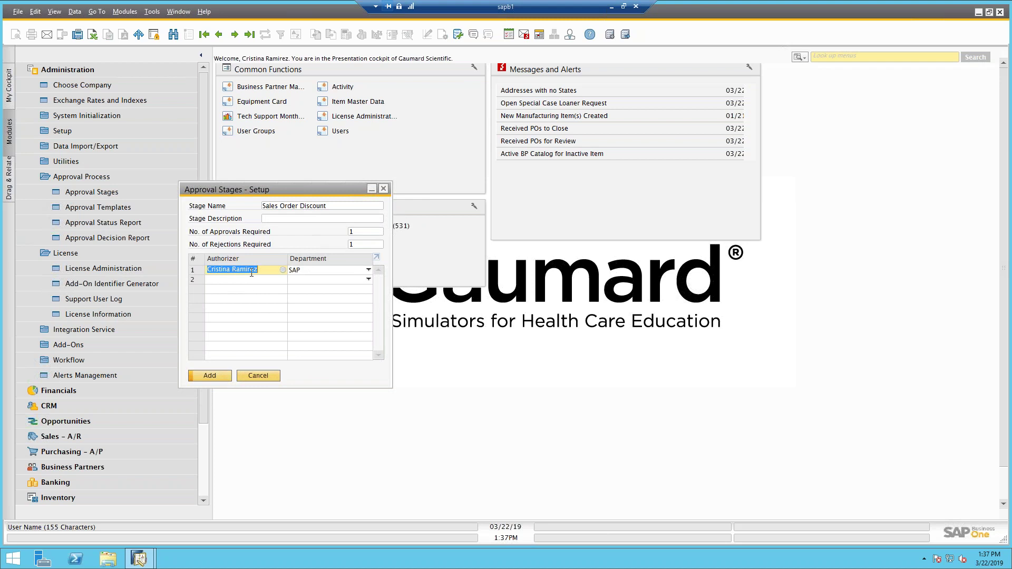
pyautogui.click(372, 232)
pyautogui.click(371, 244)
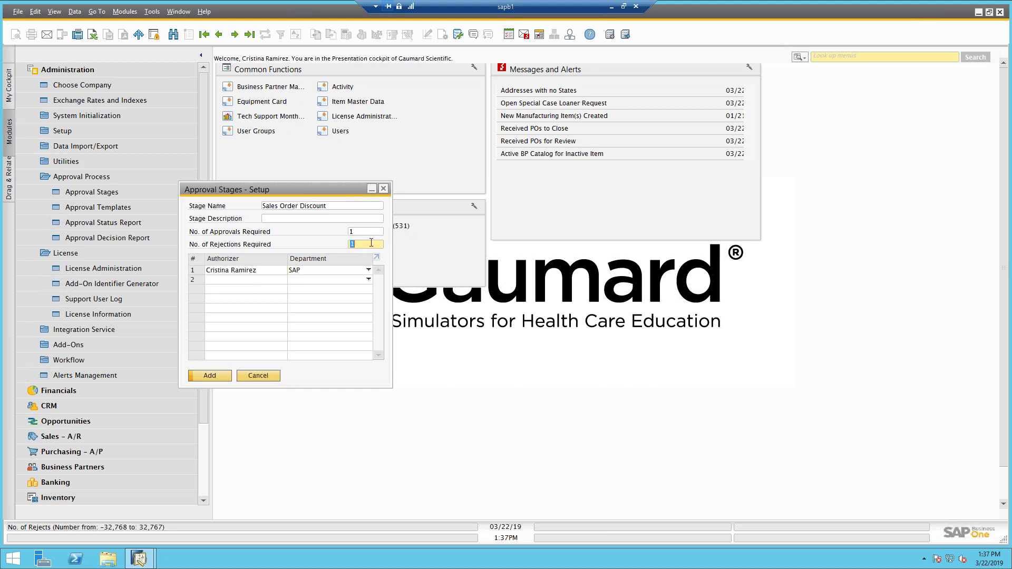
pyautogui.click(210, 375)
pyautogui.click(242, 372)
# Start a new approval template named SO Discount and choose the matching SAP department user as its originator.
pyautogui.click(125, 208)
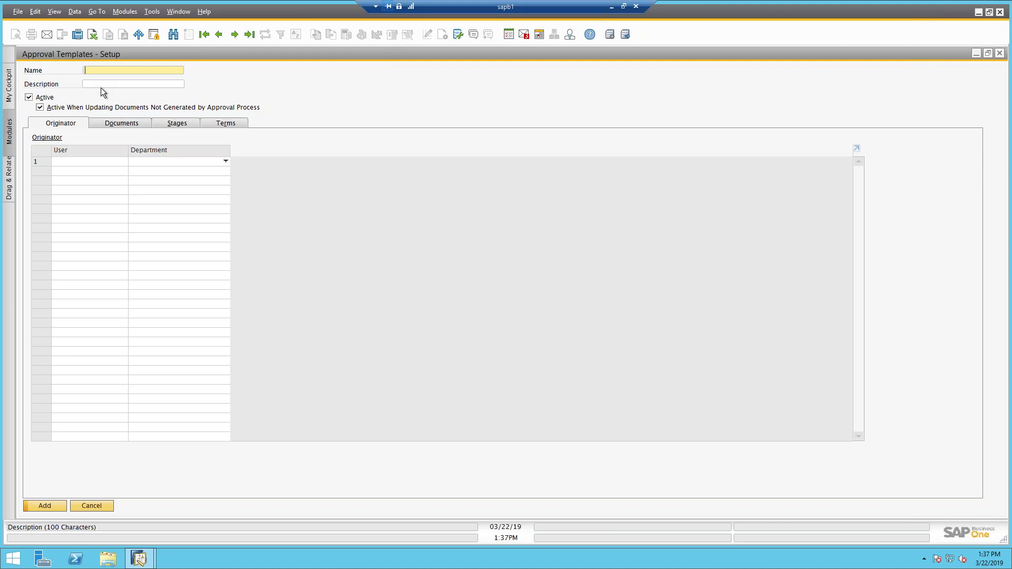
pyautogui.write('SO Discount')
pyautogui.click(83, 159)
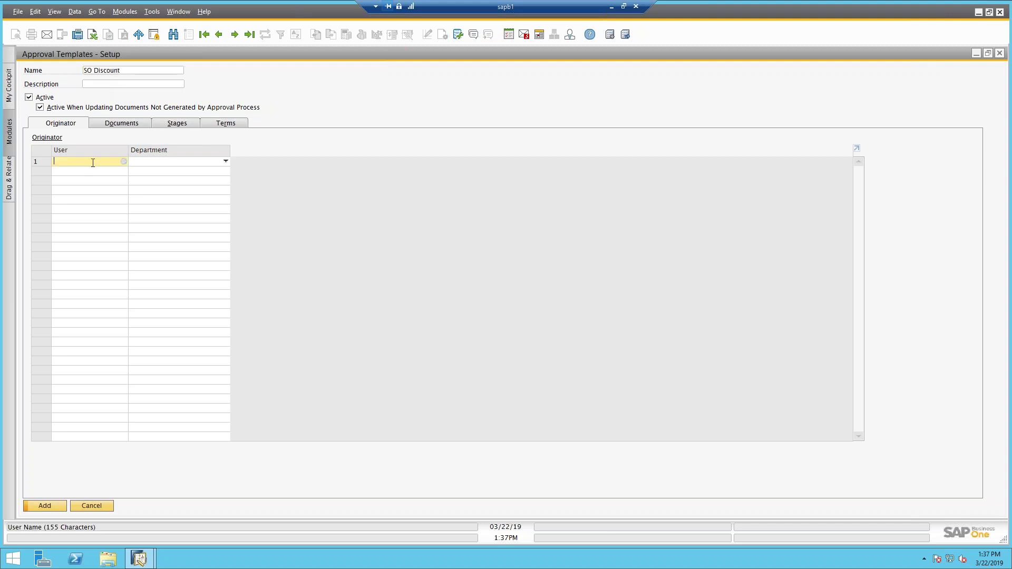
pyautogui.write('MEL')
pyautogui.press('Tab')
pyautogui.click(99, 114)
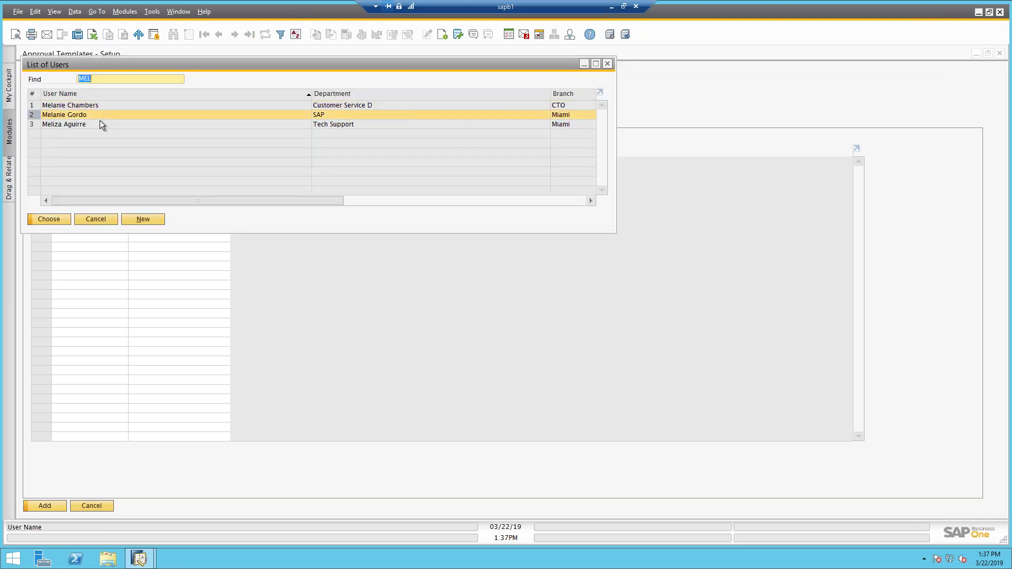
pyautogui.click(56, 217)
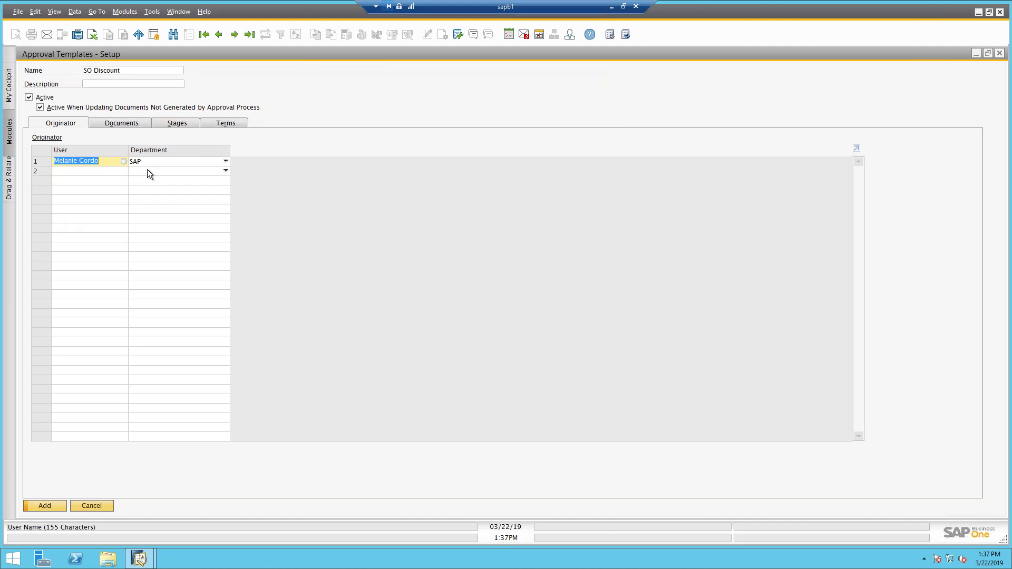
# Apply the approval template to Sales Order documents and assign it the Sales Order Discount stage.
pyautogui.click(122, 124)
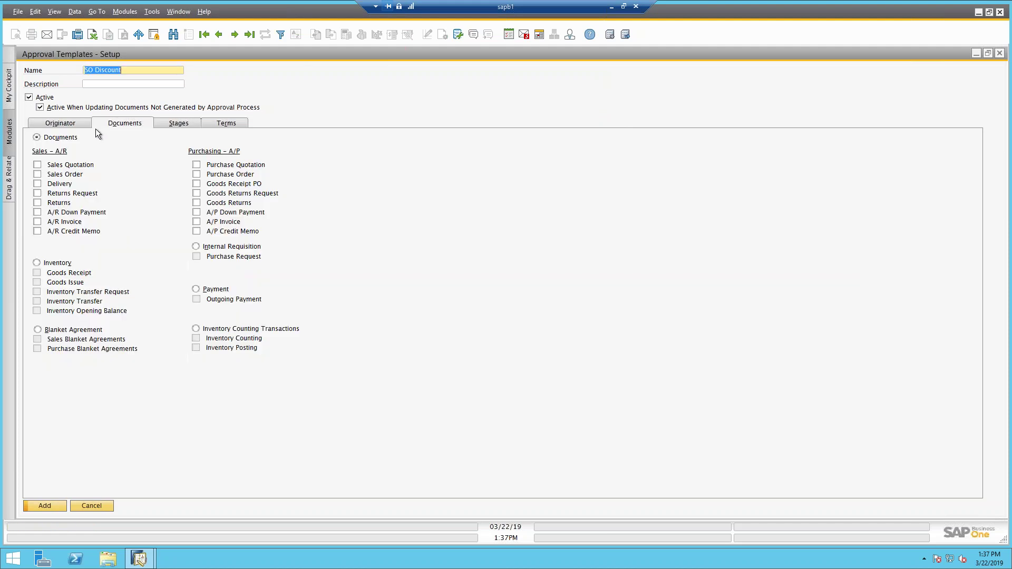
pyautogui.click(37, 174)
pyautogui.click(179, 124)
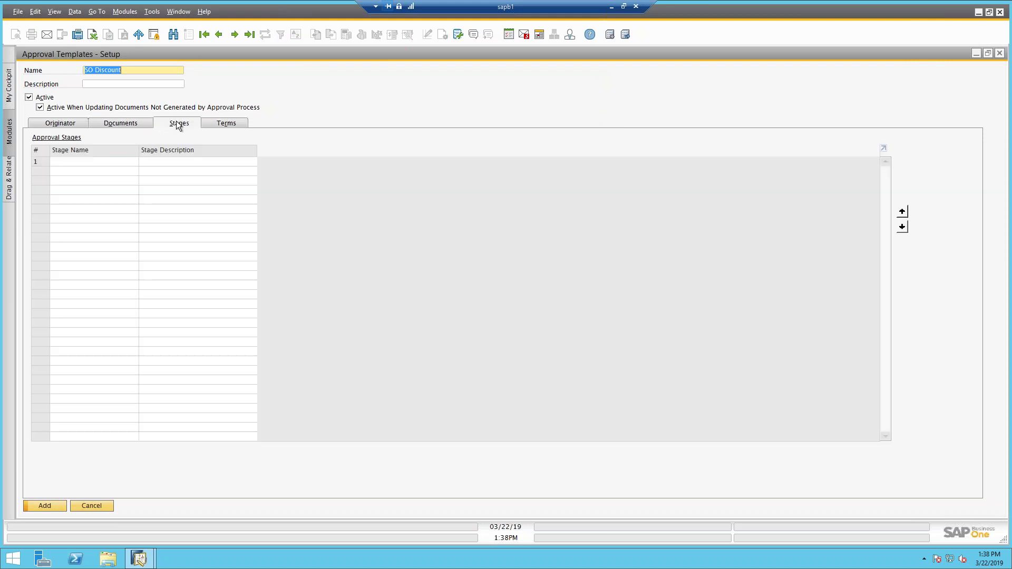
pyautogui.click(127, 163)
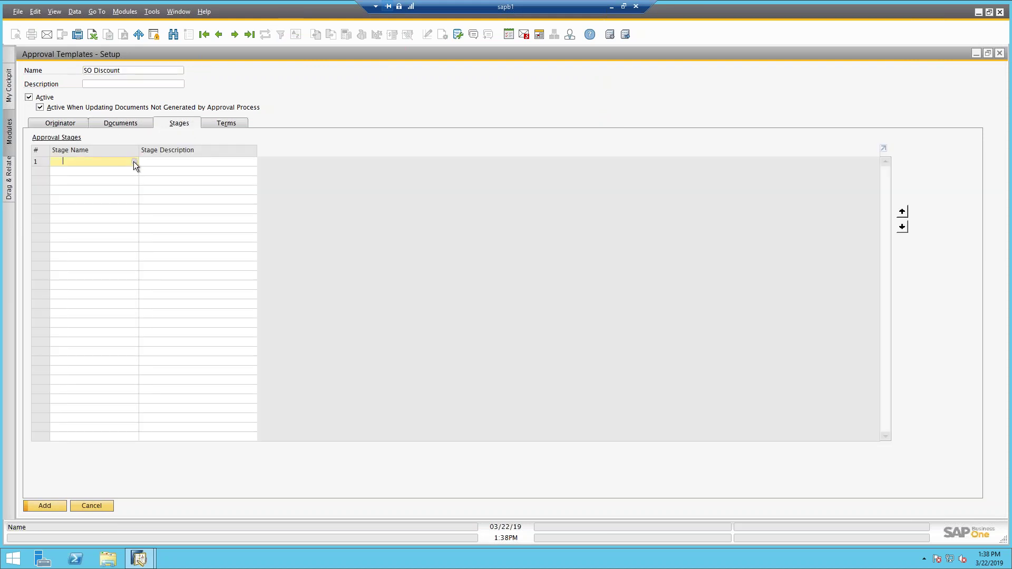
pyautogui.click(134, 161)
pyautogui.click(390, 328)
pyautogui.click(368, 356)
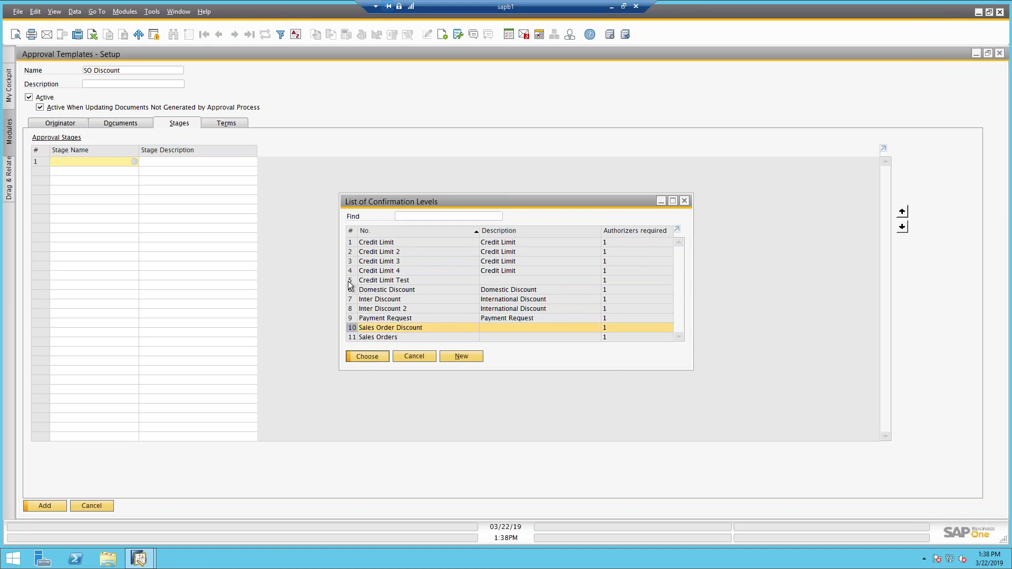
pyautogui.click(55, 161)
pyautogui.click(210, 375)
# Set the template's terms to launch the approval process when Discount % is Greater Than 10.
pyautogui.click(224, 122)
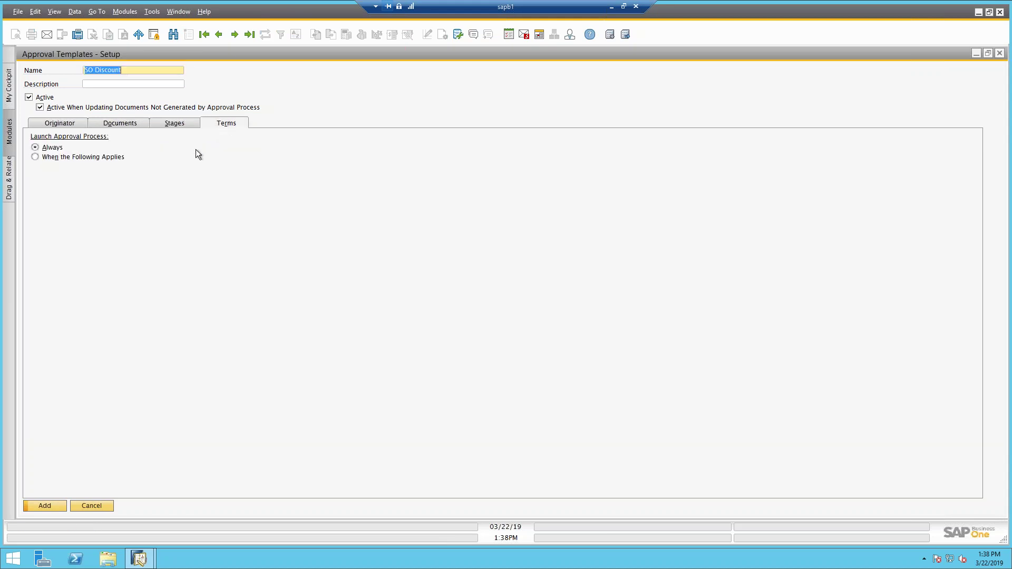
pyautogui.click(36, 157)
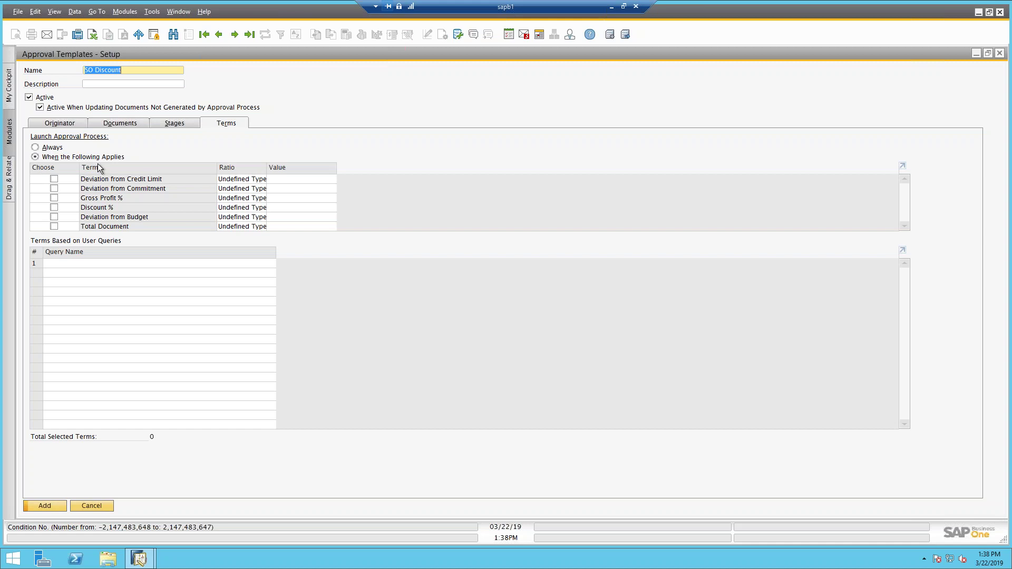
pyautogui.click(55, 207)
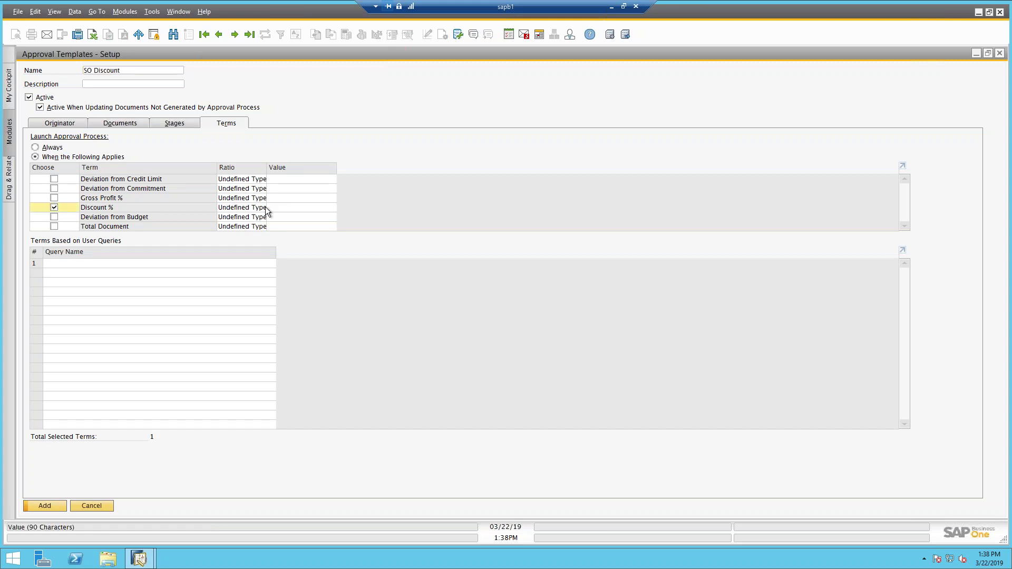
pyautogui.click(259, 208)
pyautogui.click(240, 217)
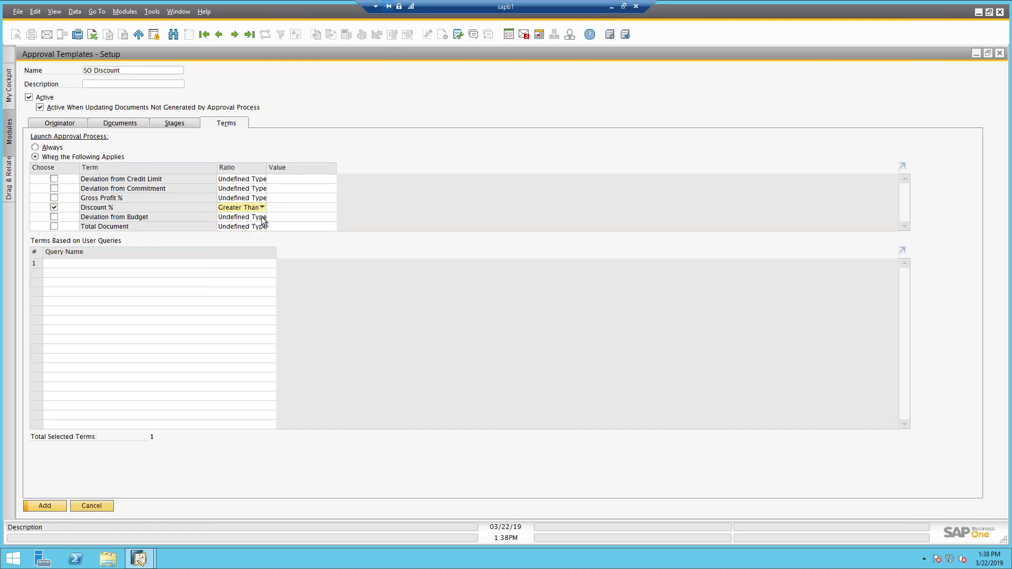
pyautogui.click(291, 209)
pyautogui.write('10')
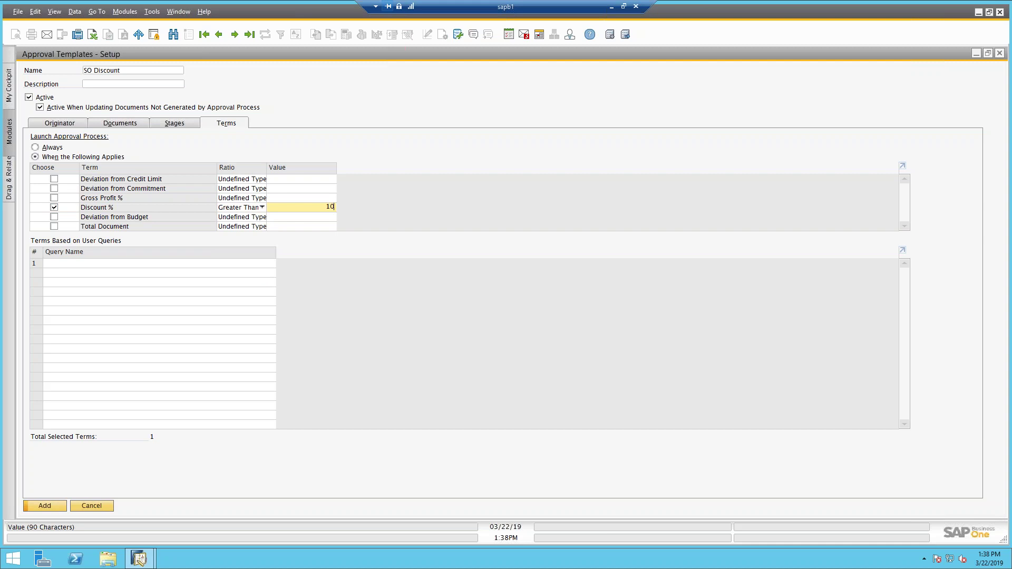
# Add the SO Discount approval template and close the template setup.
pyautogui.click(68, 264)
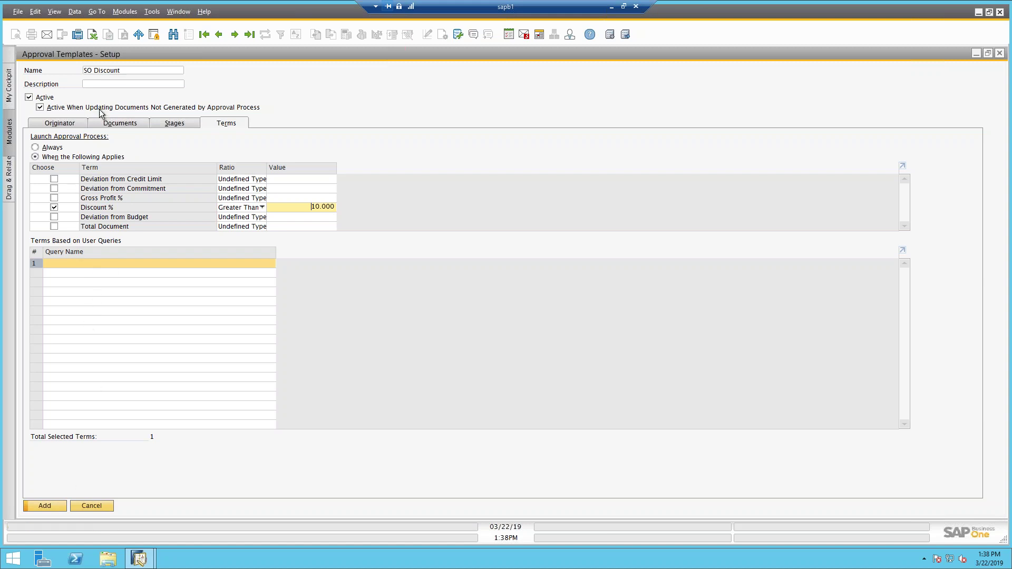
pyautogui.click(39, 508)
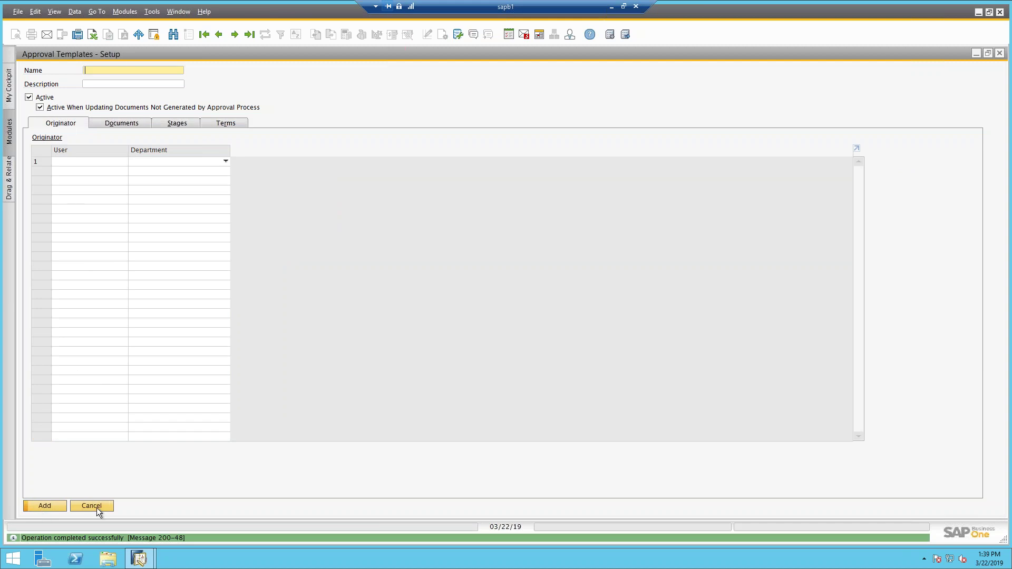
pyautogui.click(92, 506)
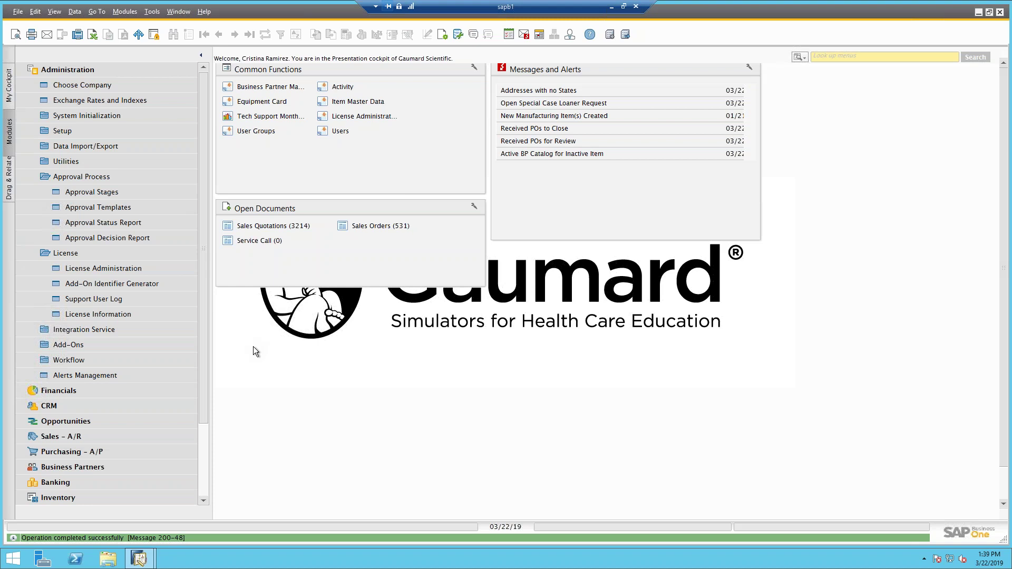
# Switch to the originator's SAP Business One session and start a new sales order for business partner University of Colorado.
pyautogui.moveTo(148, 562)
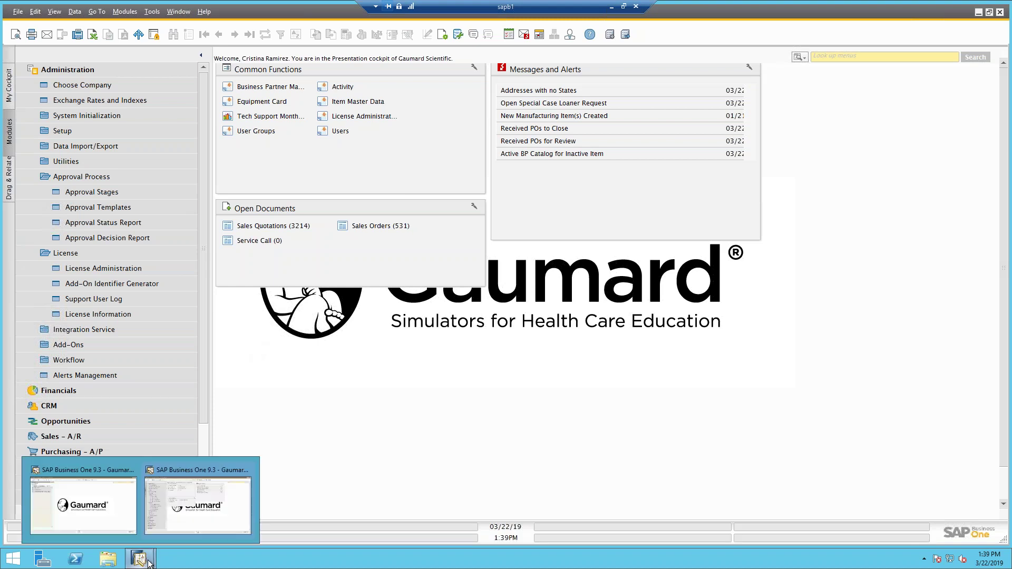
pyautogui.click(109, 521)
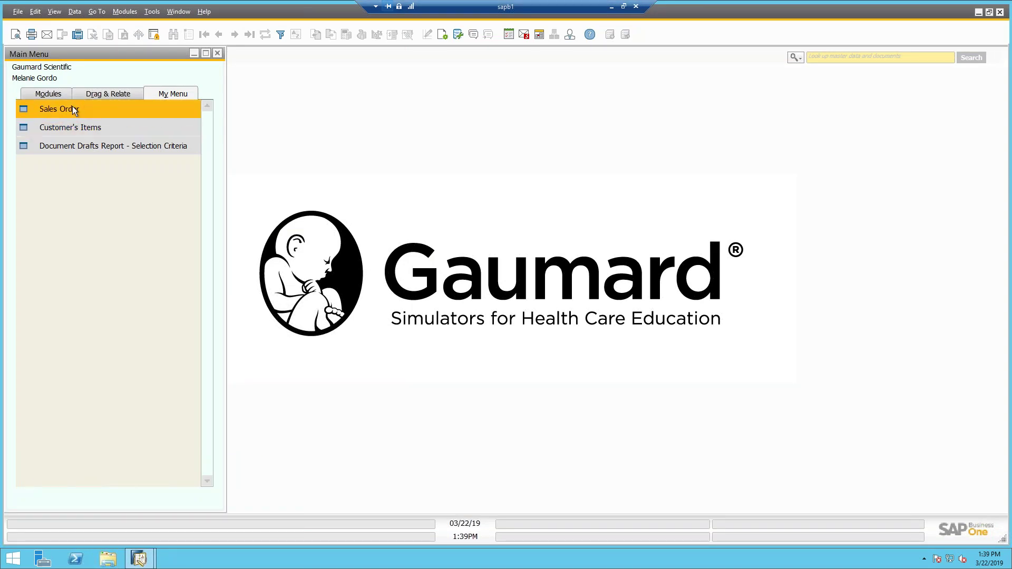
pyautogui.click(45, 110)
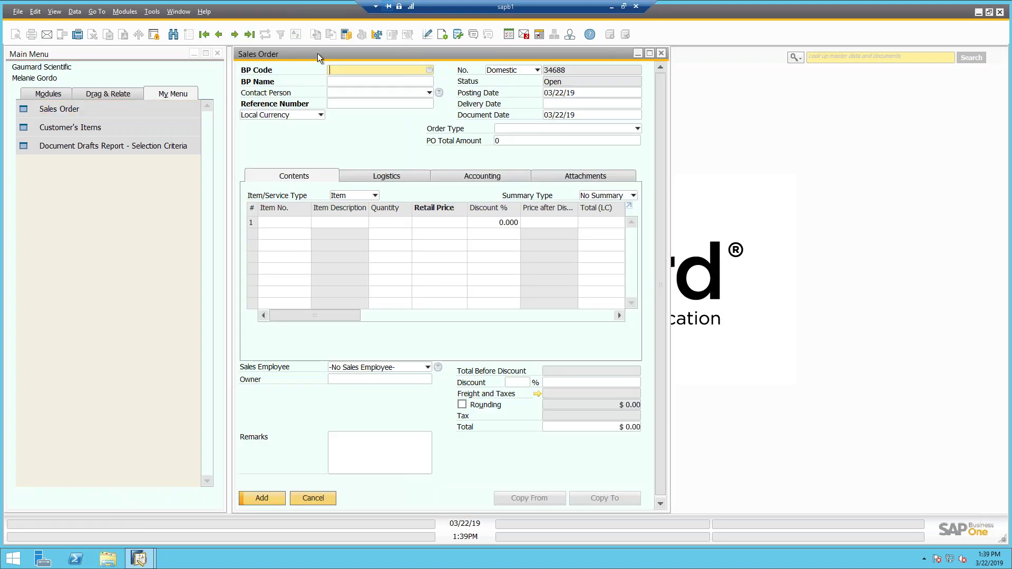
pyautogui.moveTo(284, 59); pyautogui.dragTo(216, 65)
pyautogui.click(362, 76)
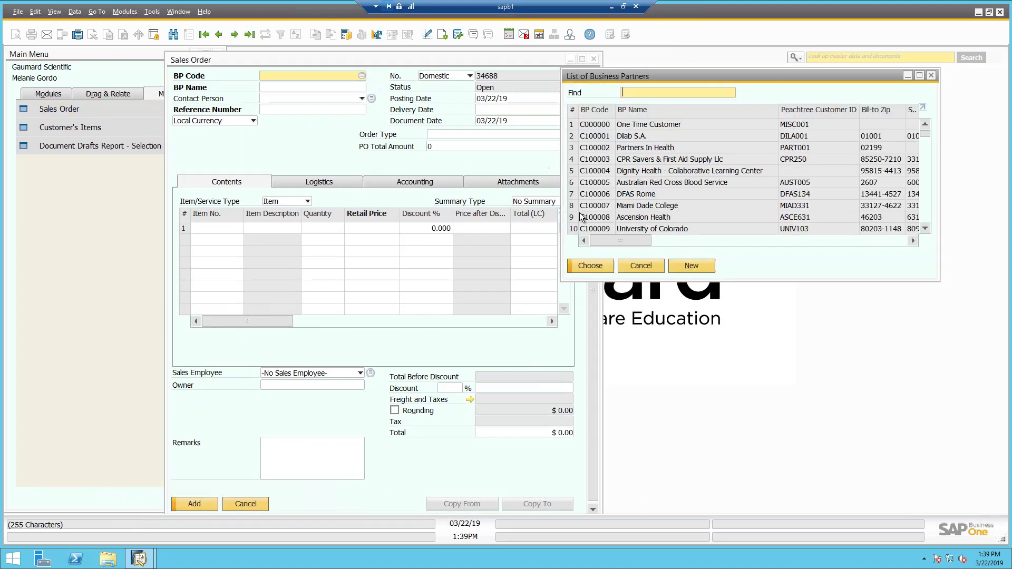
pyautogui.click(655, 230)
pyautogui.click(590, 266)
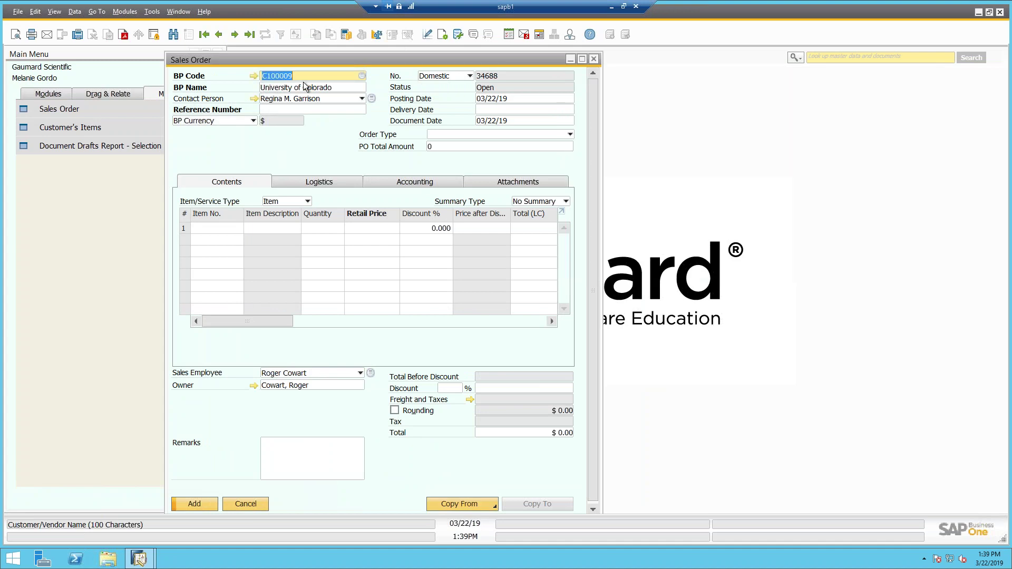
# Set the sales order's delivery date to 03/22/19 and its order type to Order Form.
pyautogui.click(518, 110)
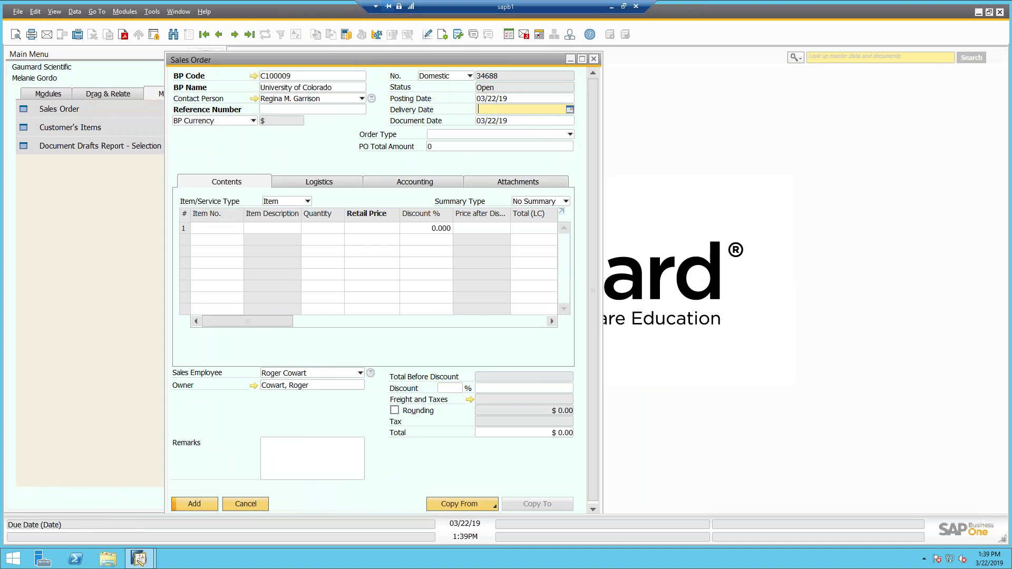
pyautogui.press('Tab')
pyautogui.click(479, 137)
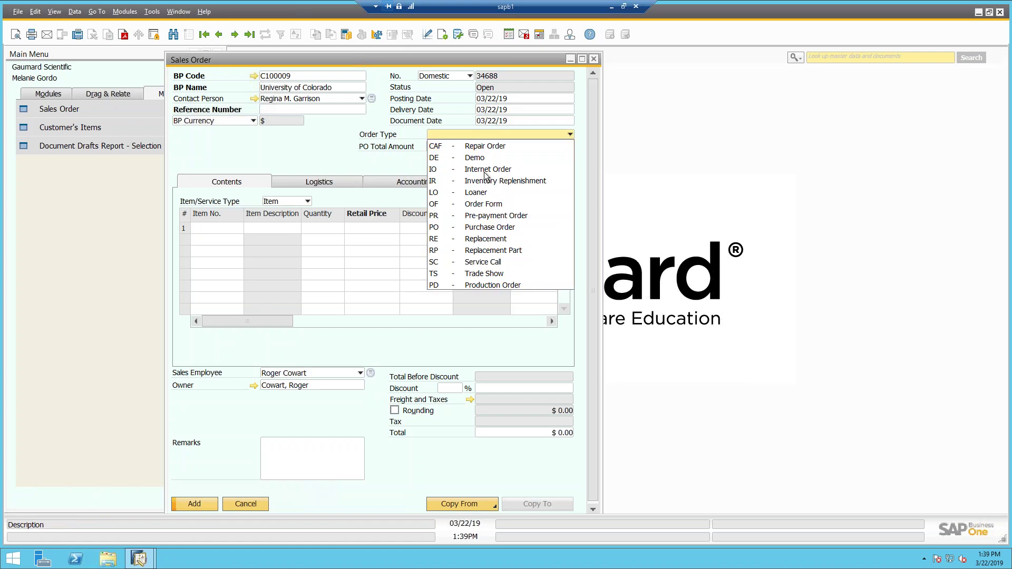
pyautogui.click(483, 204)
# Add item B117 to the sales order and set the document's overall discount to 15%.
pyautogui.click(237, 230)
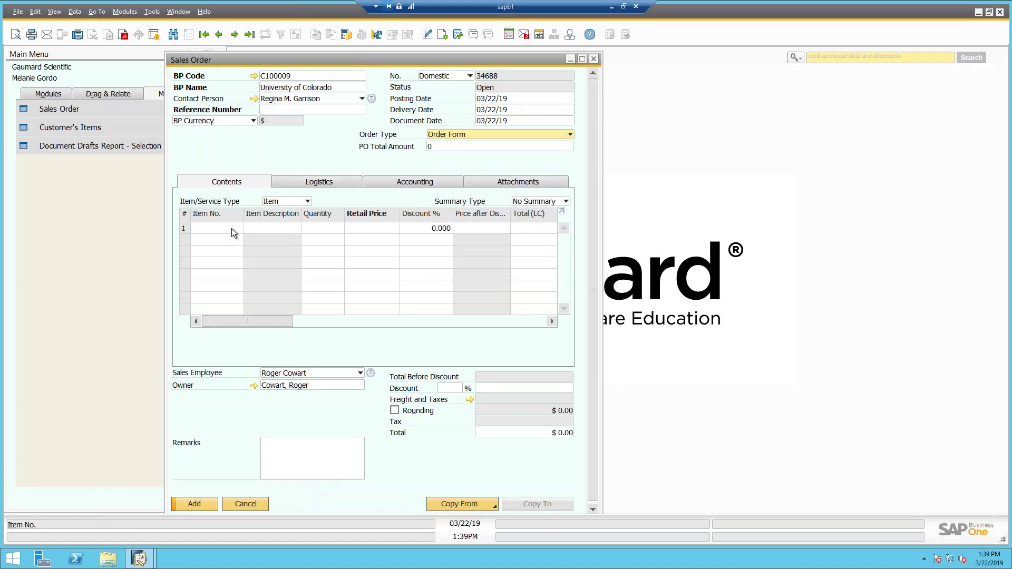
pyautogui.write('B117')
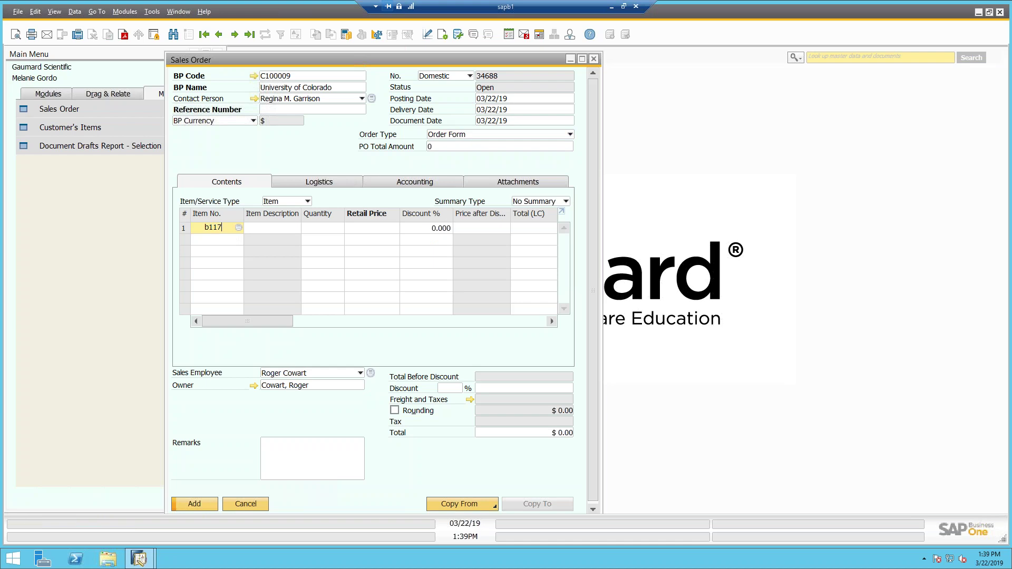
pyautogui.press('Tab')
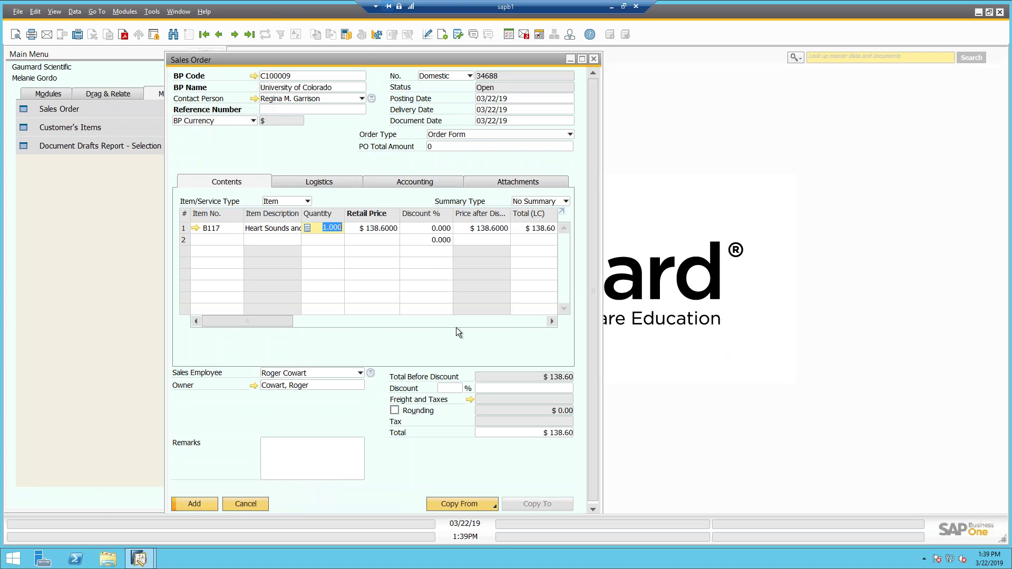
pyautogui.click(416, 229)
pyautogui.write('15')
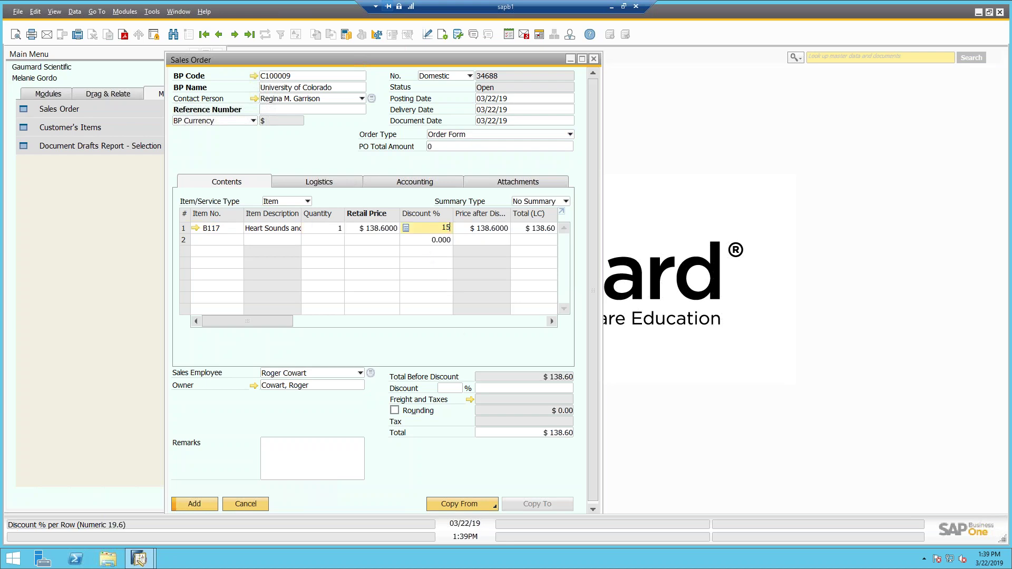
pyautogui.click(450, 389)
pyautogui.write('15')
pyautogui.press('Tab')
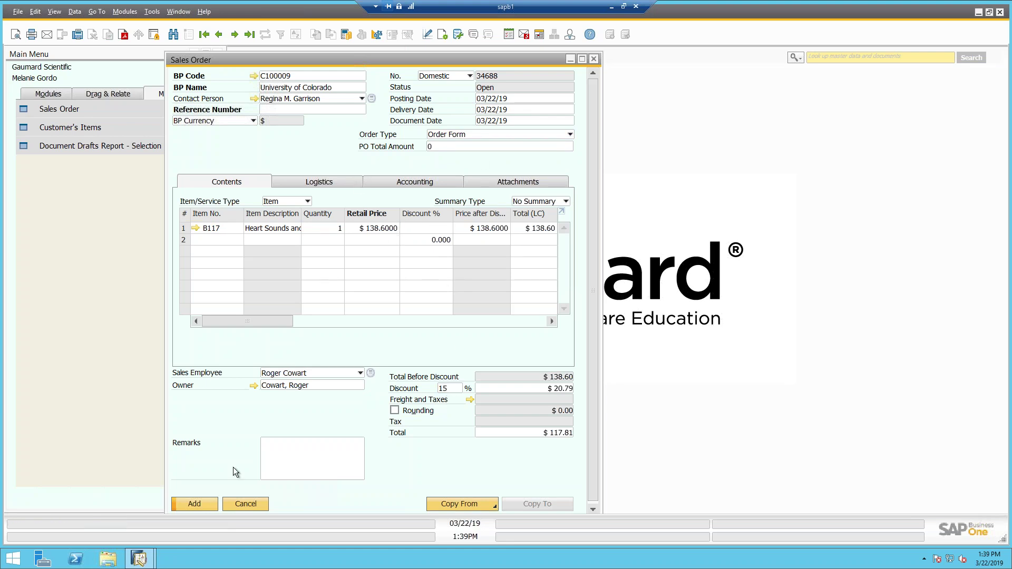
# Submit the sales order for approval with the remark "please approve" and close the blank order form.
pyautogui.click(204, 504)
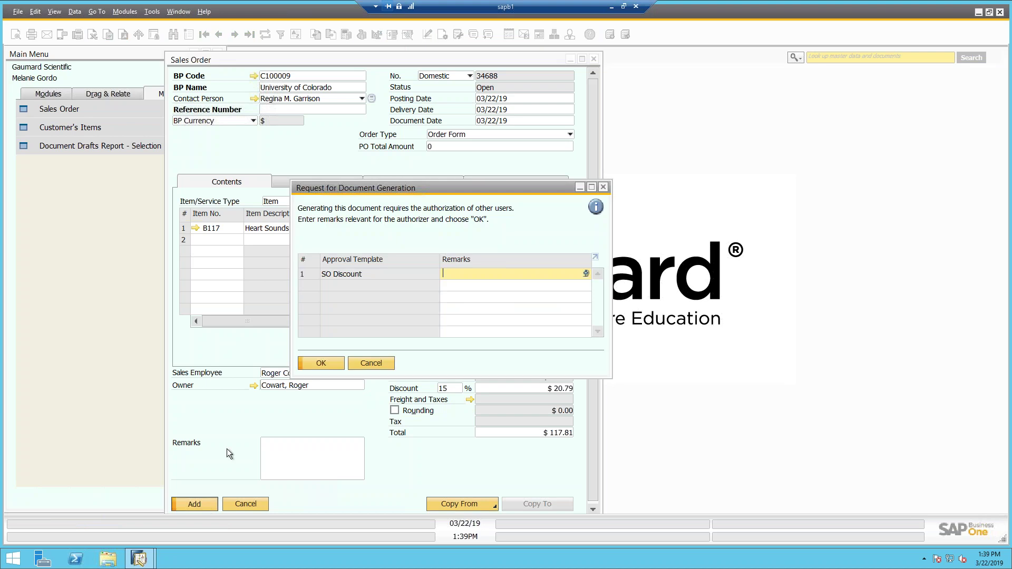
pyautogui.moveTo(328, 189); pyautogui.dragTo(246, 190)
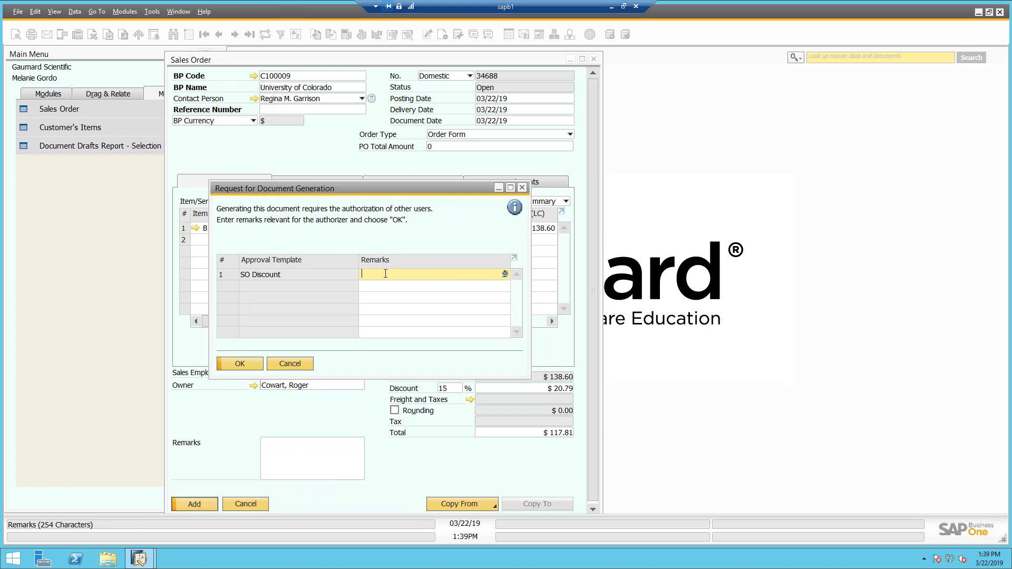
pyautogui.write('please approve')
pyautogui.click(239, 364)
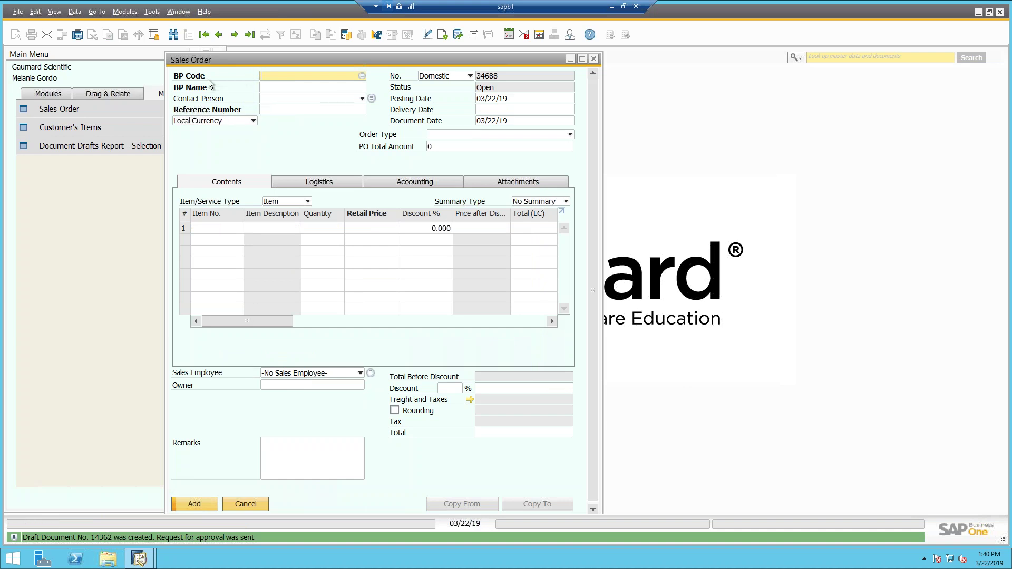
pyautogui.click(571, 60)
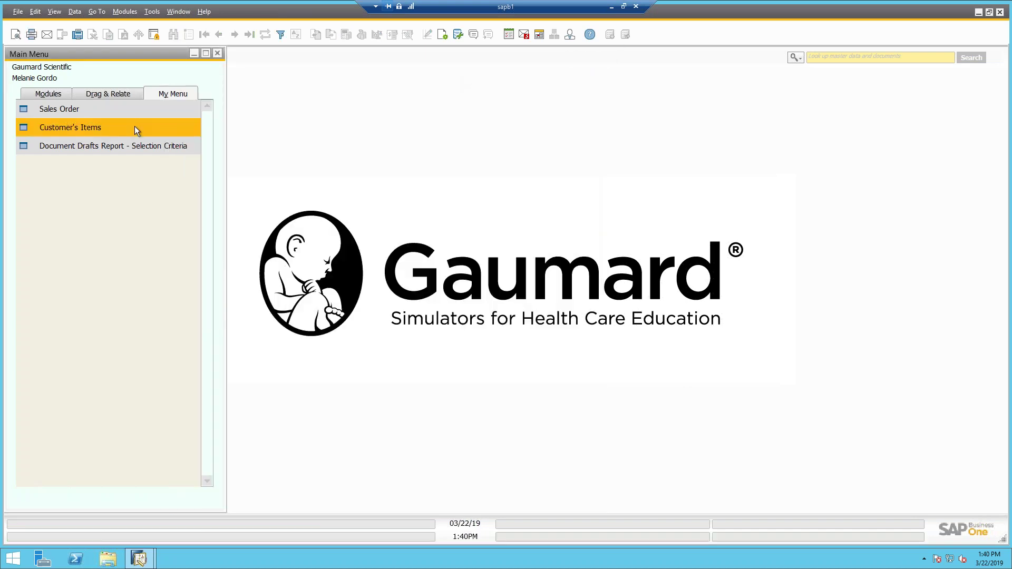
# Run the Document Drafts Report for open sales orders created on 03/22/19 and open the listed draft.
pyautogui.click(130, 147)
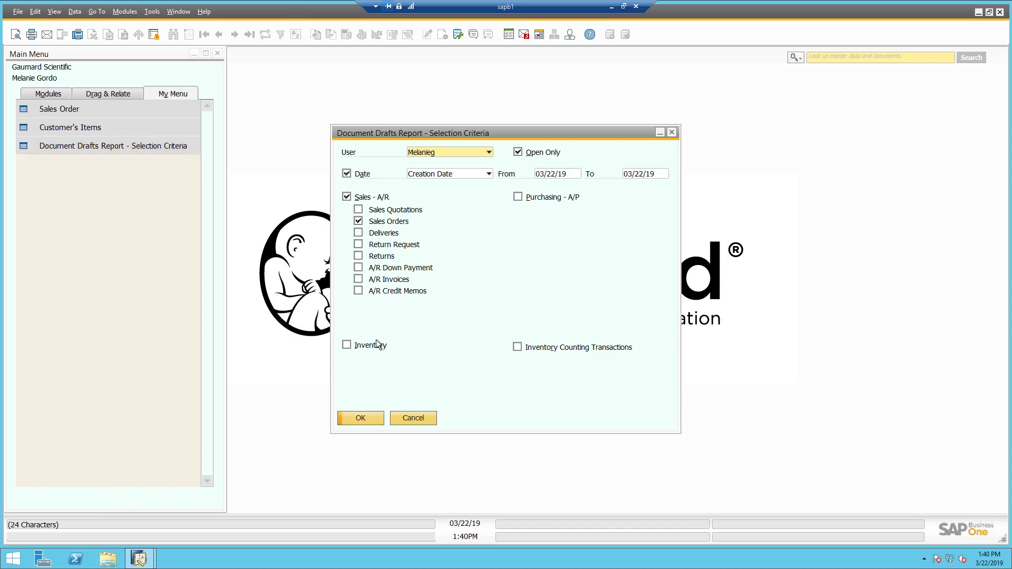
pyautogui.click(367, 413)
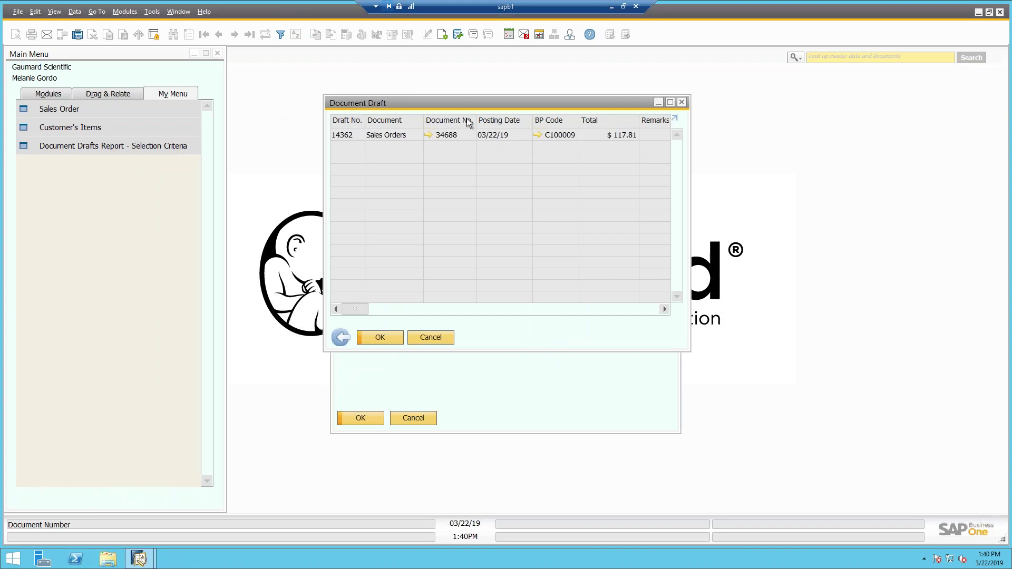
pyautogui.click(429, 135)
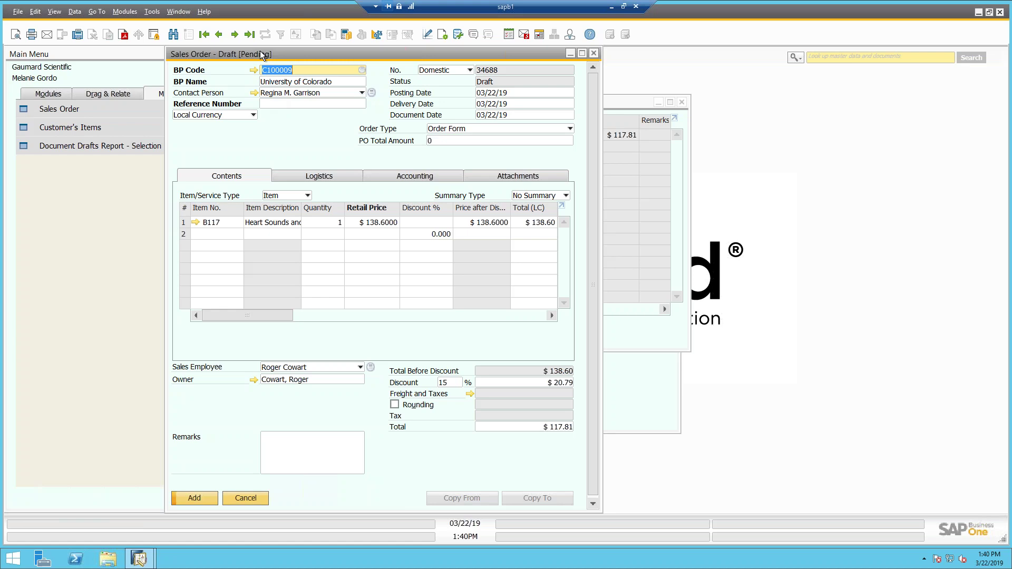
# Try to add the pending sales order draft, and close the draft and the drafts report.
pyautogui.click(196, 498)
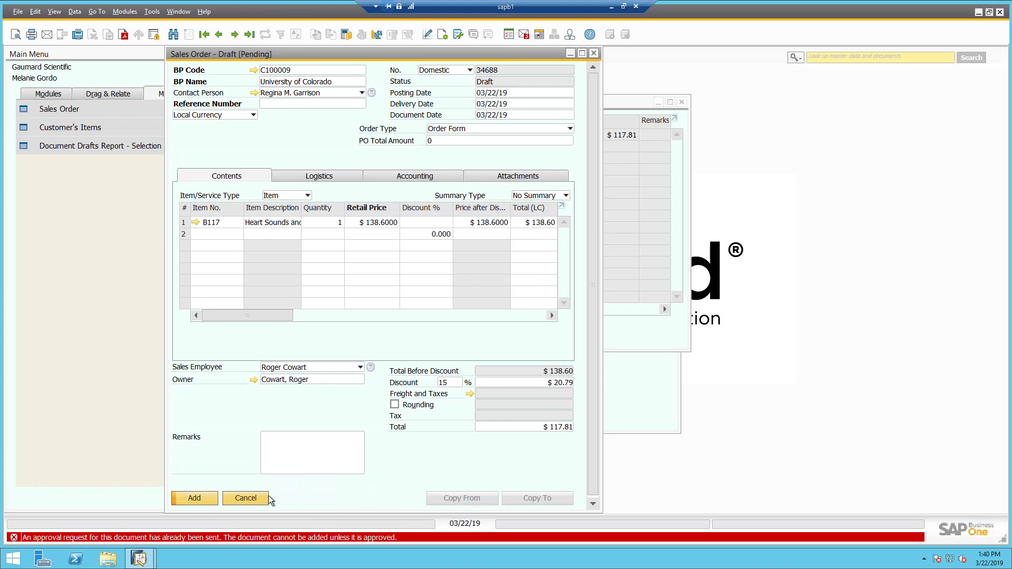
pyautogui.click(255, 497)
pyautogui.click(433, 336)
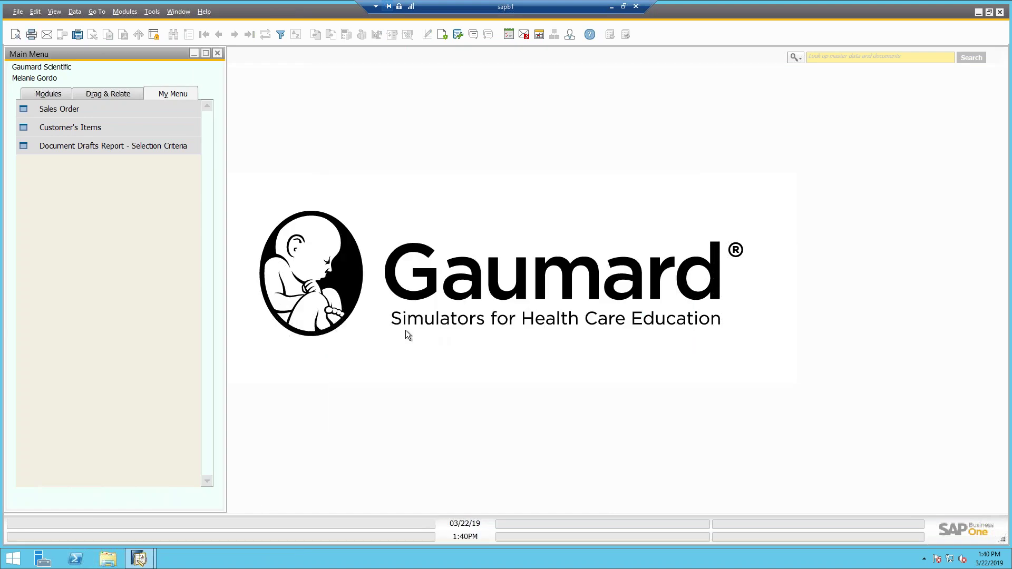
# Switch to the authorizer's session, open the Request for Approving Document Generation message, and examine the linked sales order draft.
pyautogui.moveTo(138, 557)
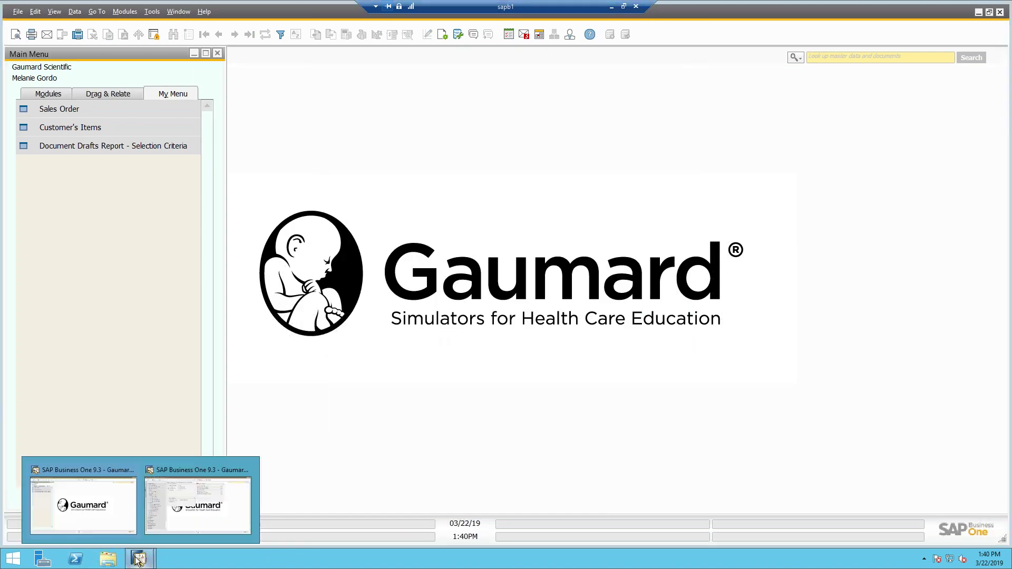
pyautogui.click(213, 516)
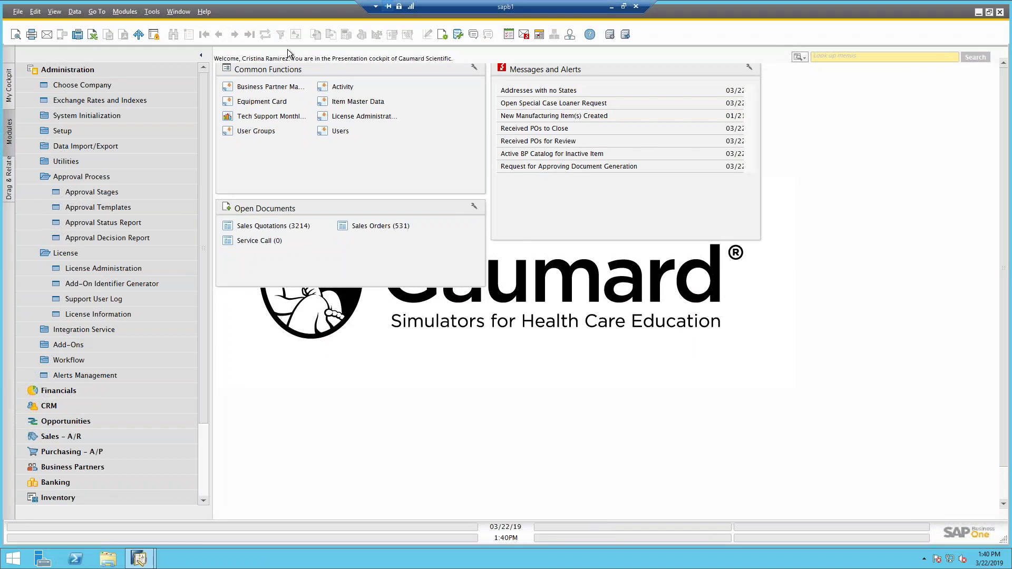
pyautogui.click(547, 166)
pyautogui.doubleClick(533, 170)
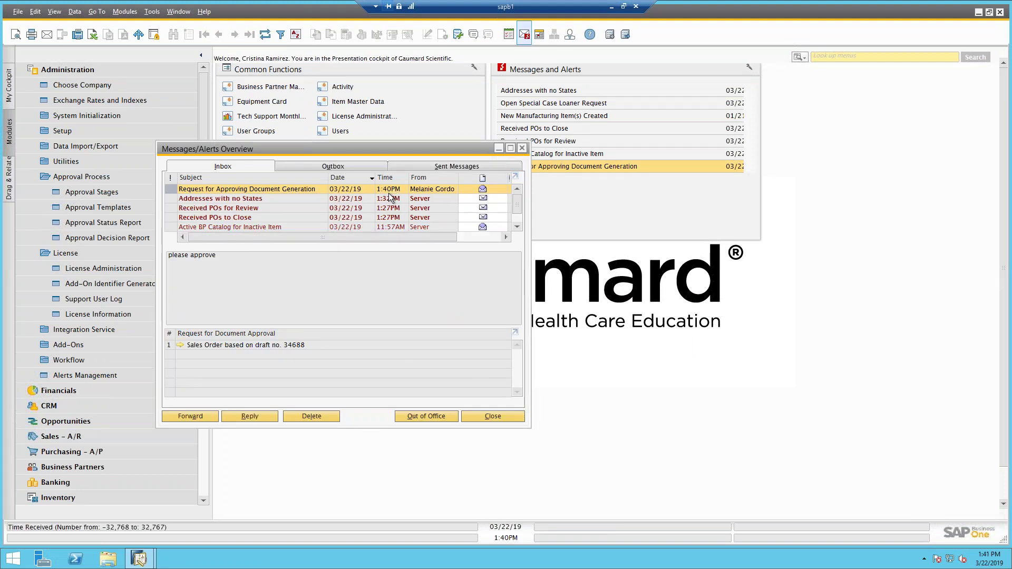
pyautogui.click(181, 344)
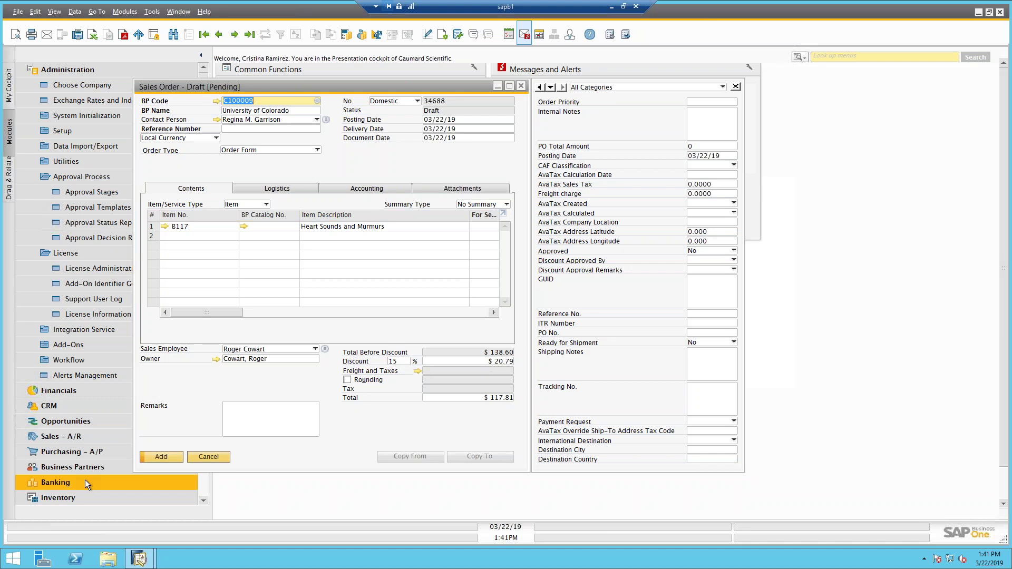
pyautogui.click(209, 457)
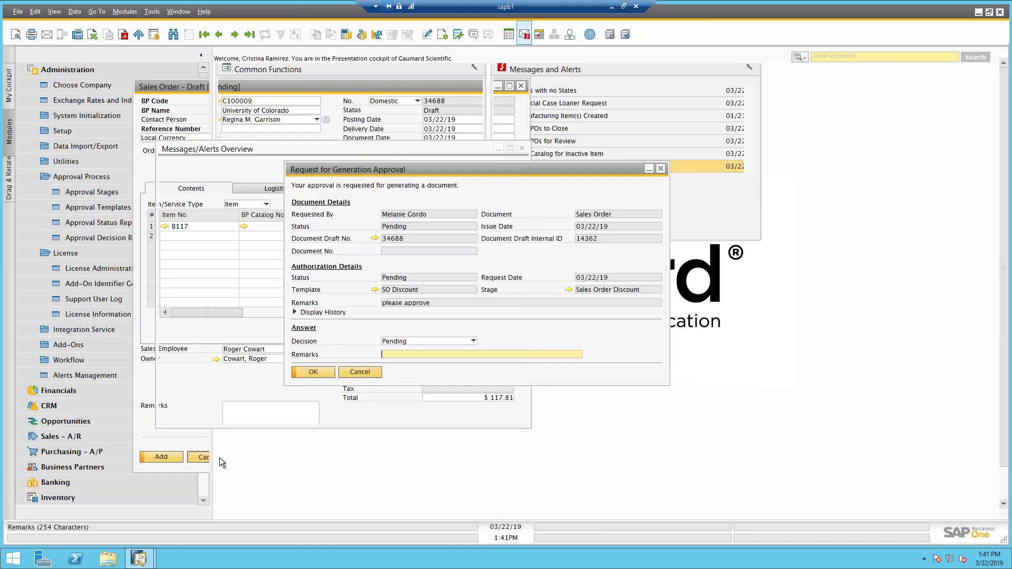
# Set the decision on the sales order approval request to Approved, save it, and close the request.
pyautogui.click(392, 341)
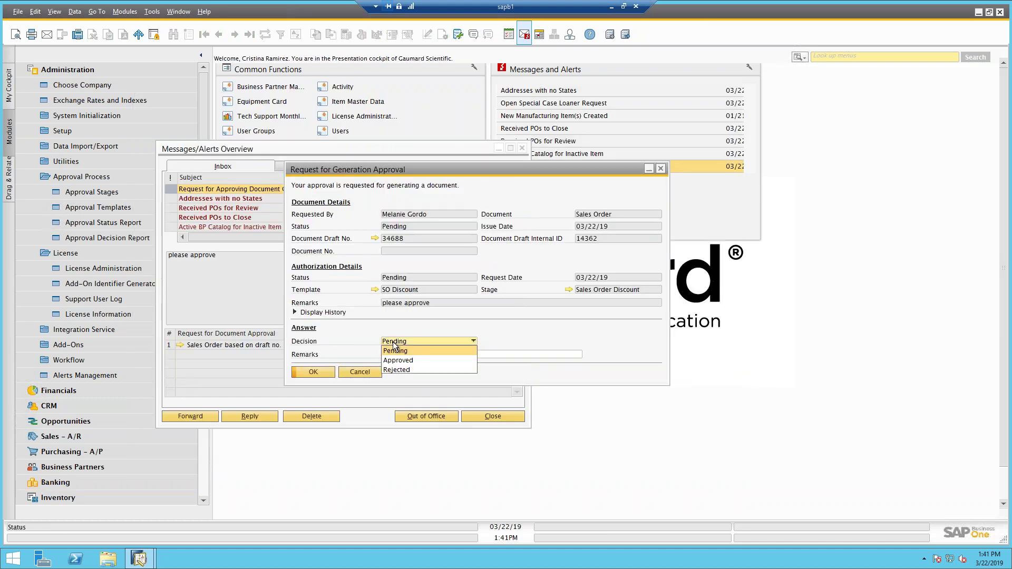
pyautogui.click(398, 360)
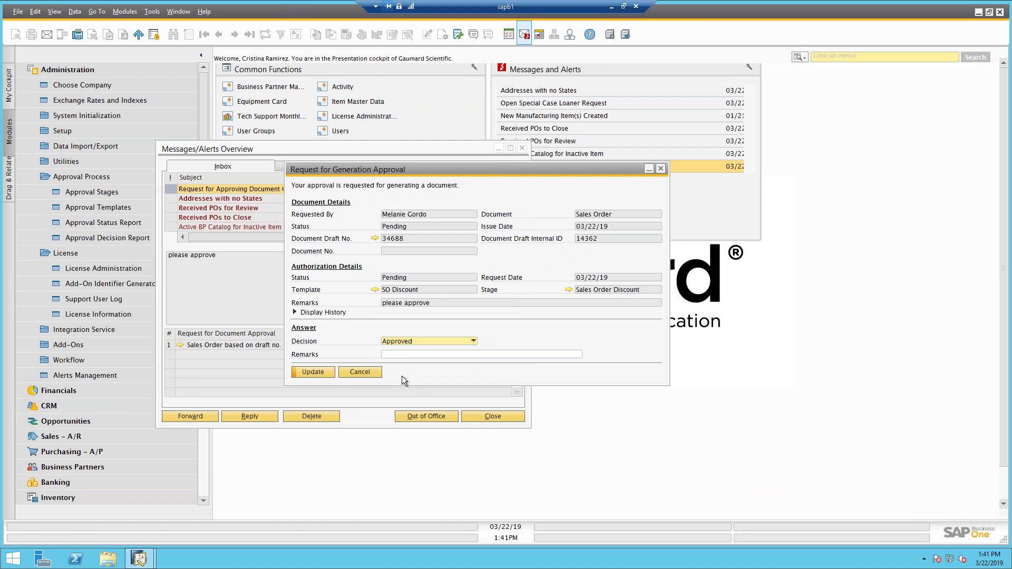
pyautogui.click(405, 341)
pyautogui.click(410, 340)
pyautogui.click(314, 372)
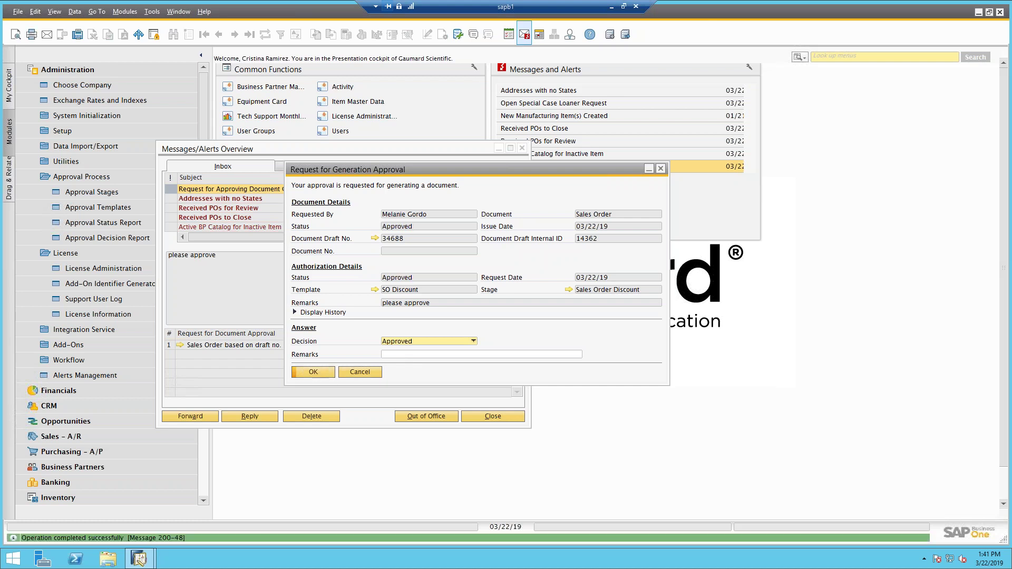
pyautogui.click(322, 372)
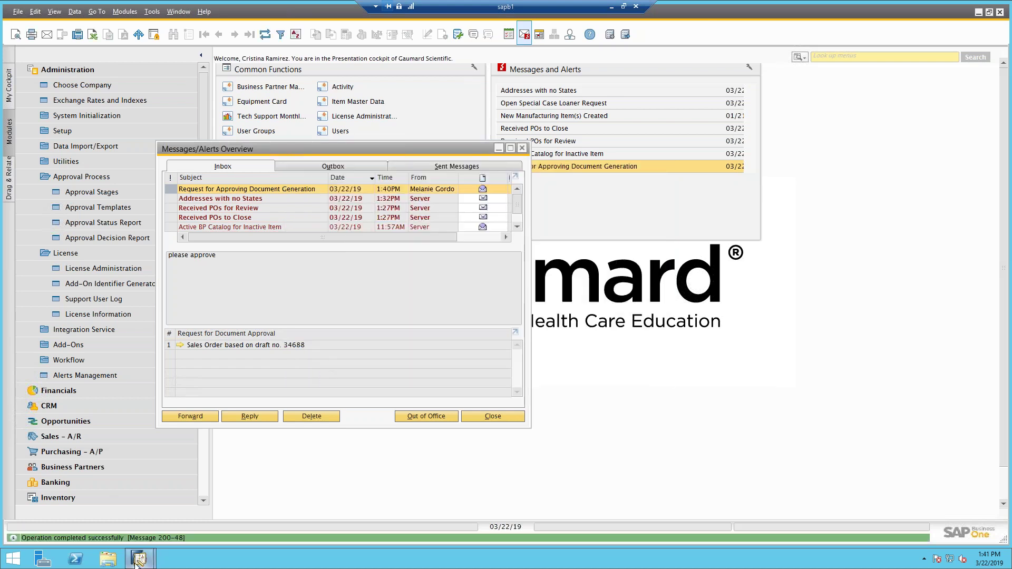
# Switch to the requester's session, check the inbox in Messages/Alerts Overview, and close the overview.
pyautogui.moveTo(139, 558)
pyautogui.click(102, 517)
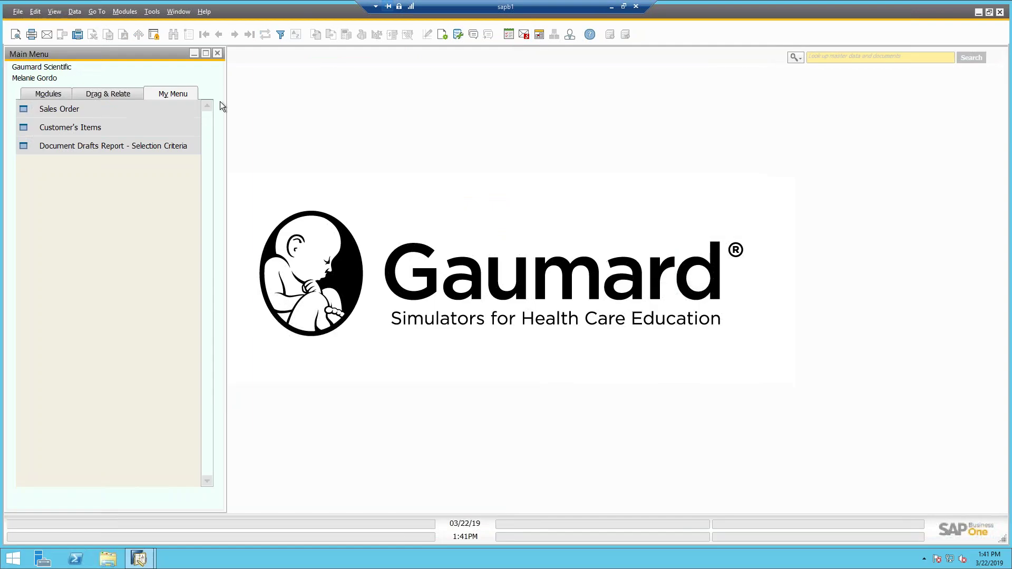
pyautogui.click(524, 35)
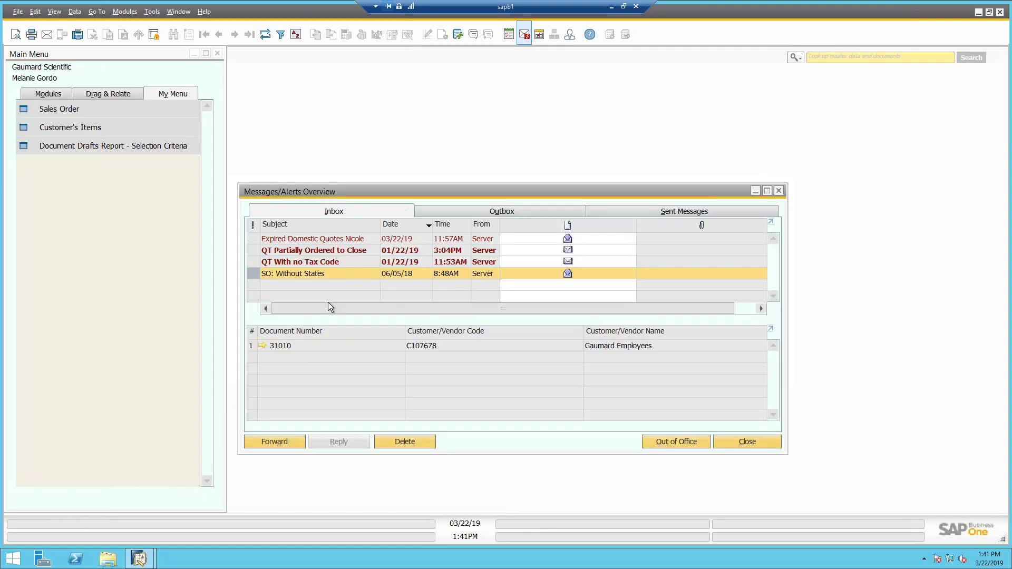
pyautogui.click(778, 191)
# Run the Document Drafts Report for open sales orders created on 03/22/19 and add the approved draft as a sales order.
pyautogui.click(134, 143)
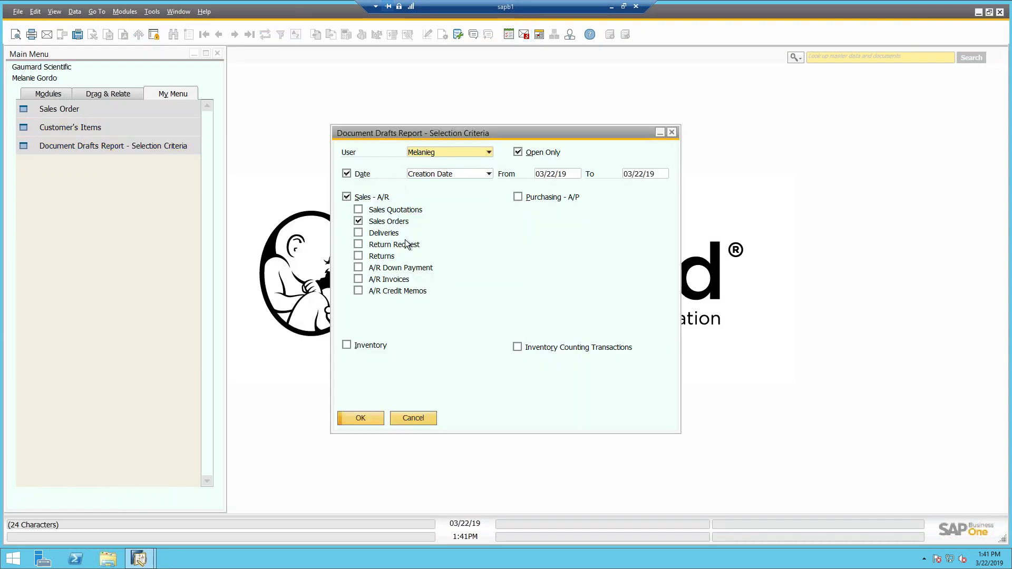
pyautogui.click(361, 416)
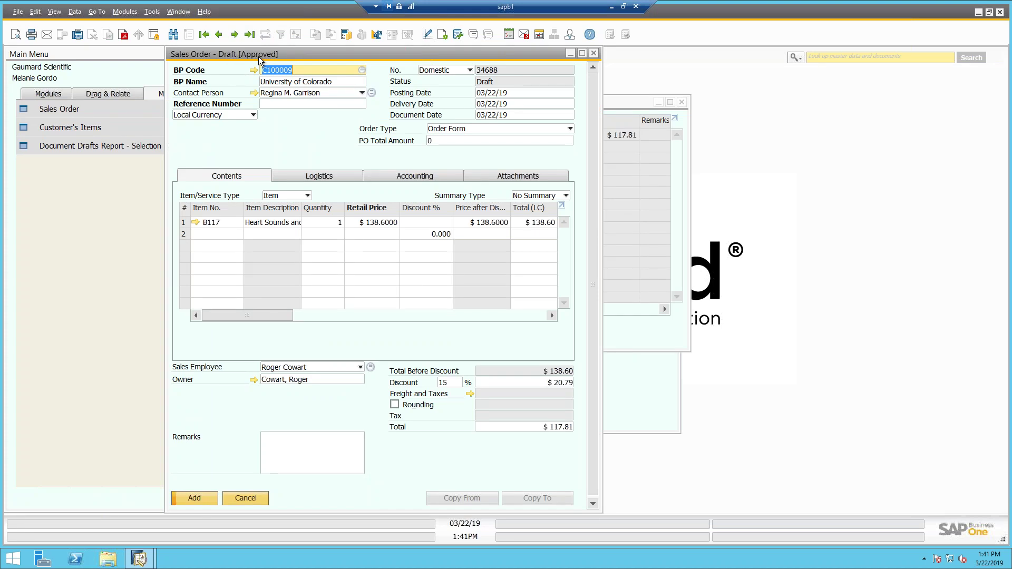
pyautogui.click(215, 495)
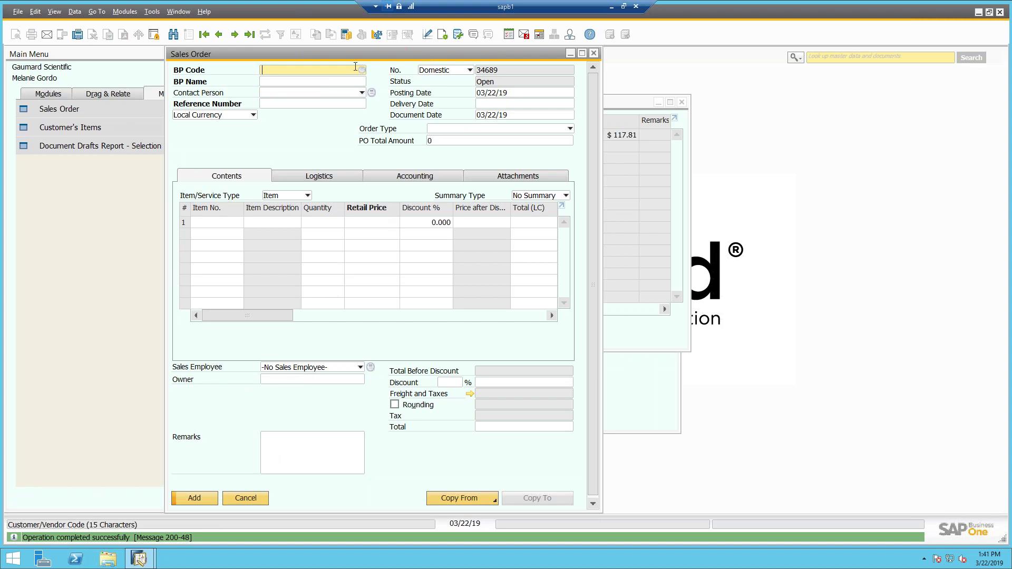
# Display the newly added sales order, and close both the order and the drafts report.
pyautogui.click(219, 34)
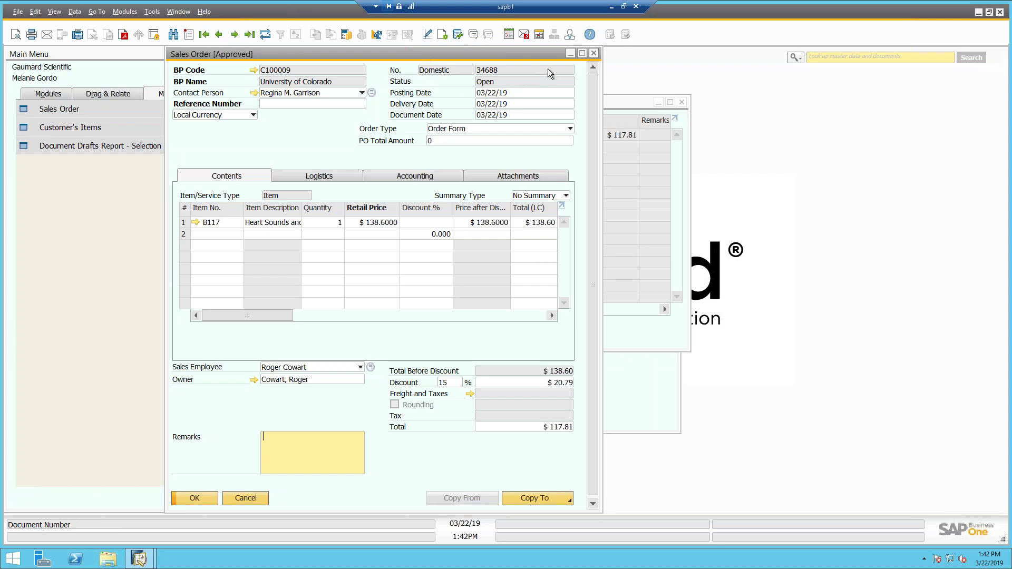
pyautogui.click(592, 55)
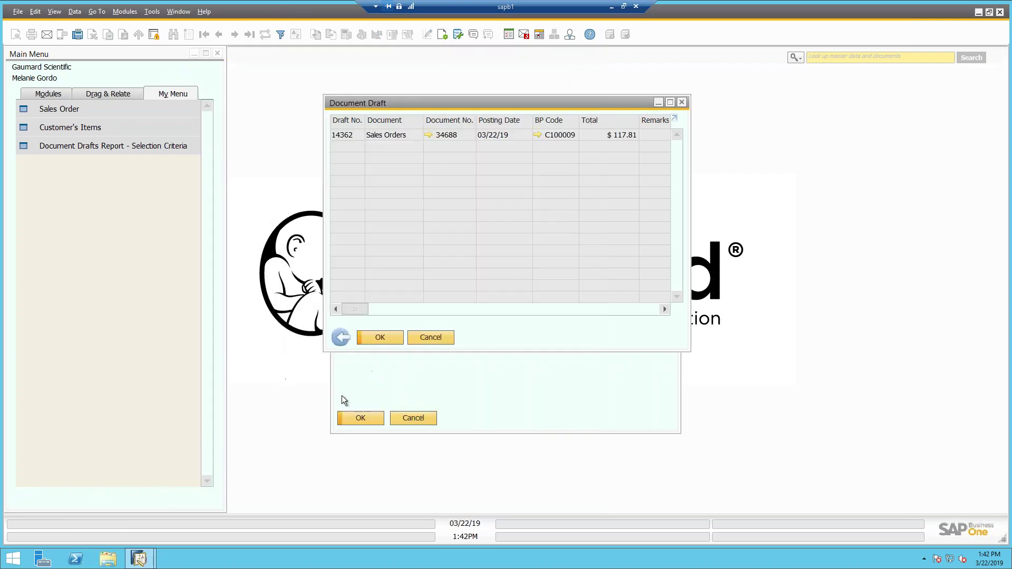
pyautogui.click(432, 336)
# Return to the authorizer's session and close the Messages/Alerts Overview.
pyautogui.click(140, 559)
pyautogui.click(201, 523)
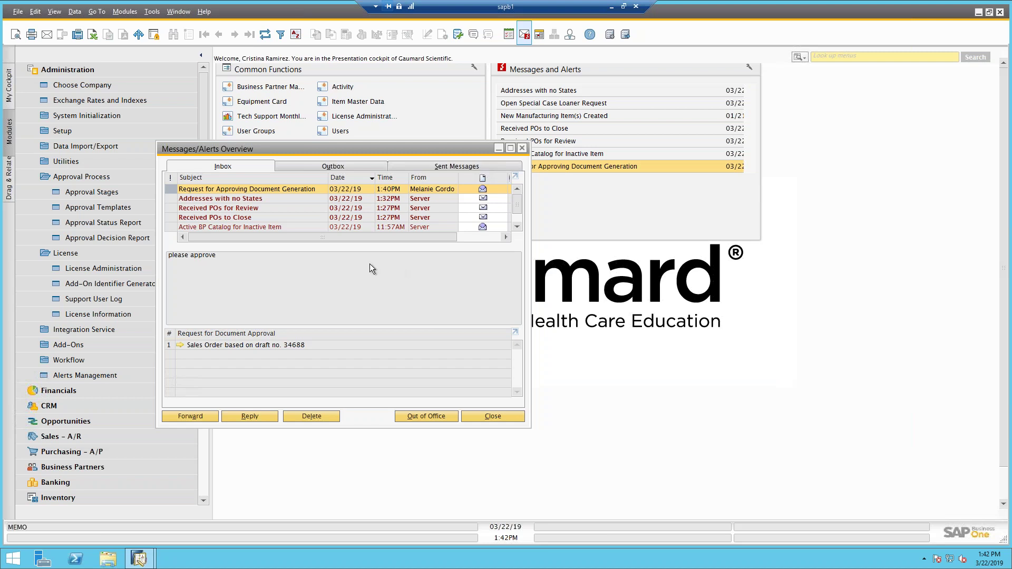
pyautogui.click(522, 148)
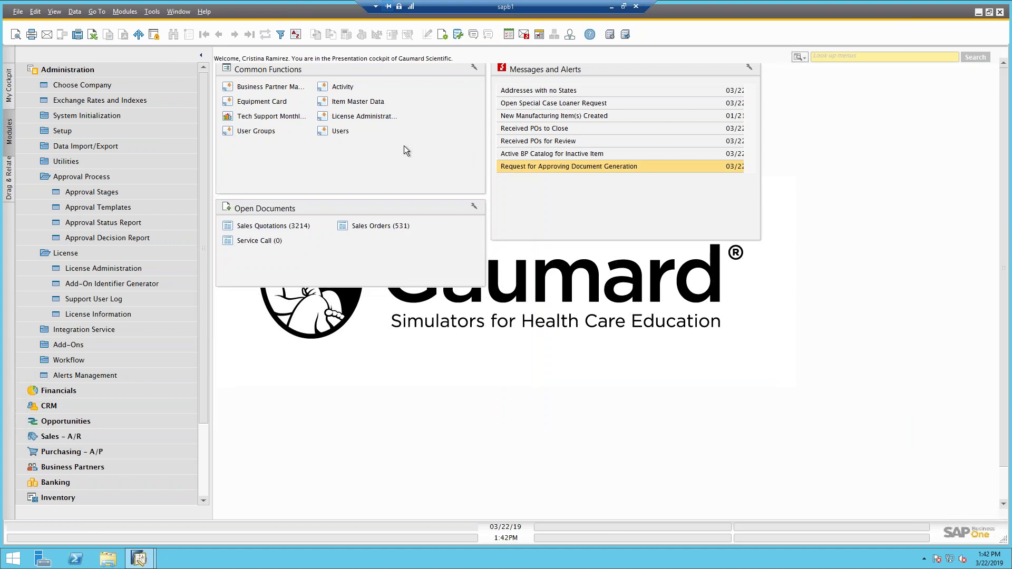
# Open License Administration and select a user near the end of the allocation list.
pyautogui.click(354, 117)
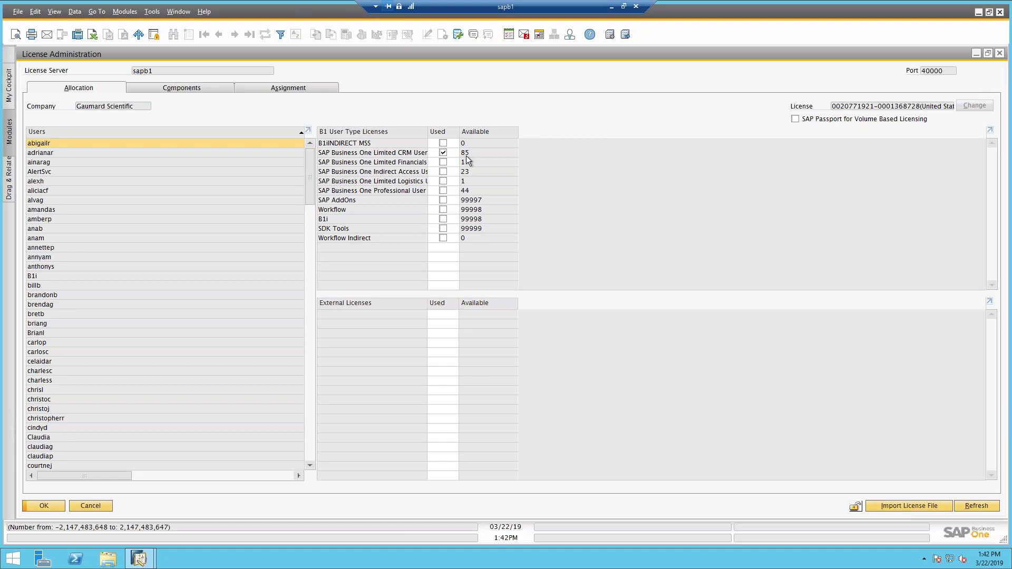
pyautogui.click(989, 55)
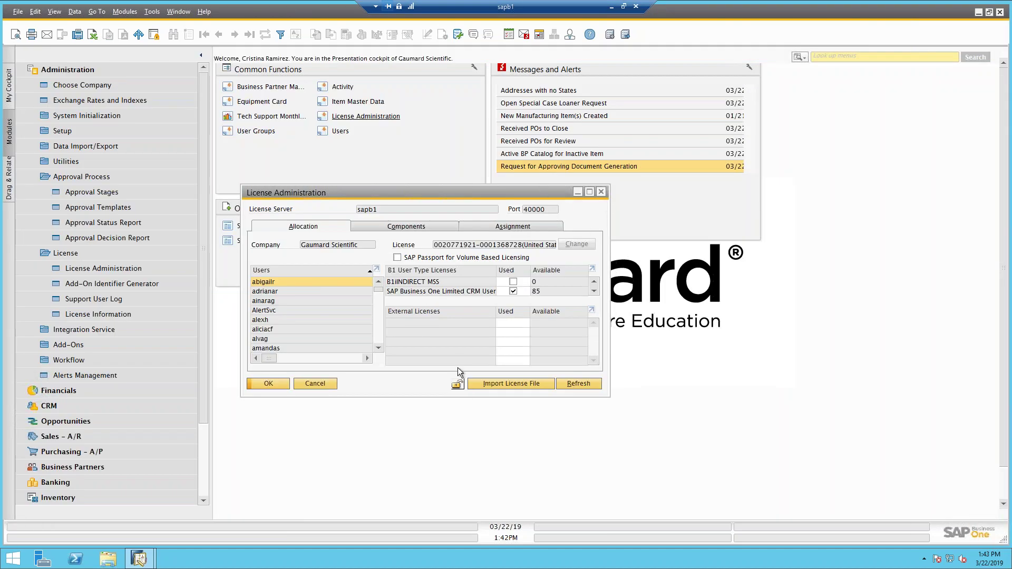
pyautogui.moveTo(379, 291); pyautogui.dragTo(379, 345)
pyautogui.scroll(3, 315, 318)
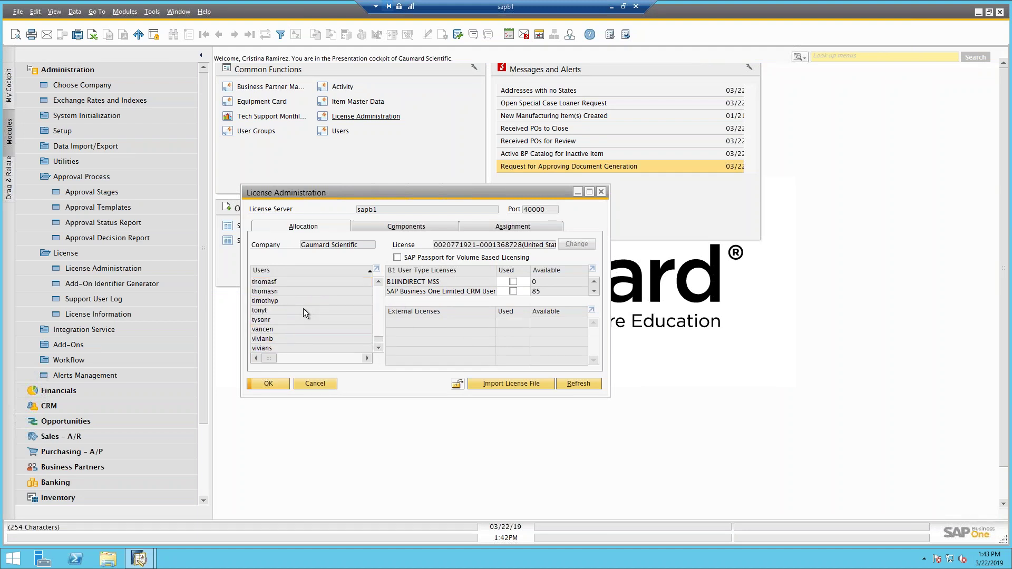
pyautogui.click(300, 291)
# Maximize License Administration and examine the user type licenses and the list of users on the allocation page.
pyautogui.click(594, 285)
pyautogui.click(595, 285)
pyautogui.click(594, 282)
pyautogui.click(594, 281)
pyautogui.click(593, 281)
pyautogui.click(594, 281)
pyautogui.click(590, 191)
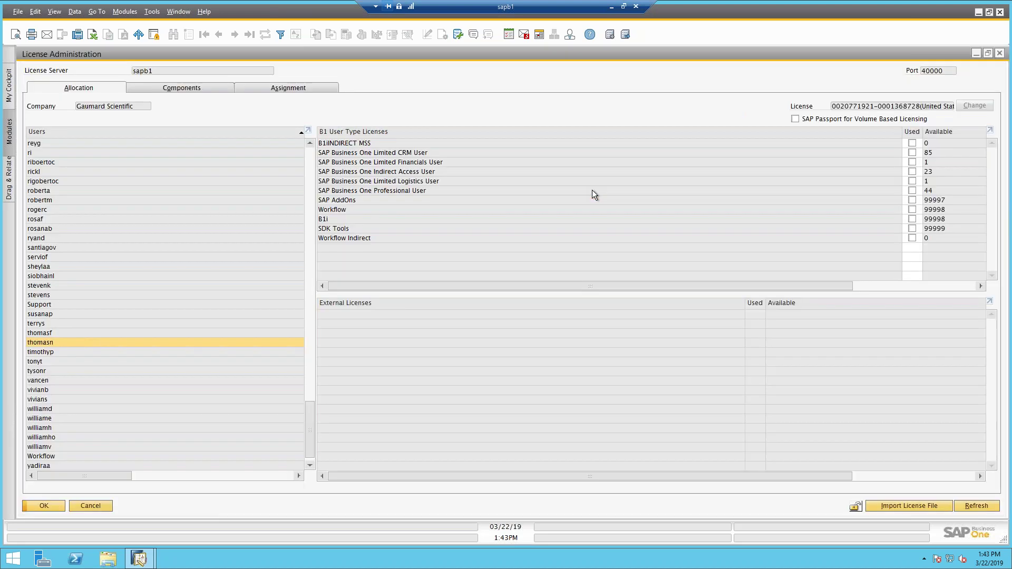
pyautogui.click(280, 33)
pyautogui.click(457, 107)
pyautogui.click(463, 110)
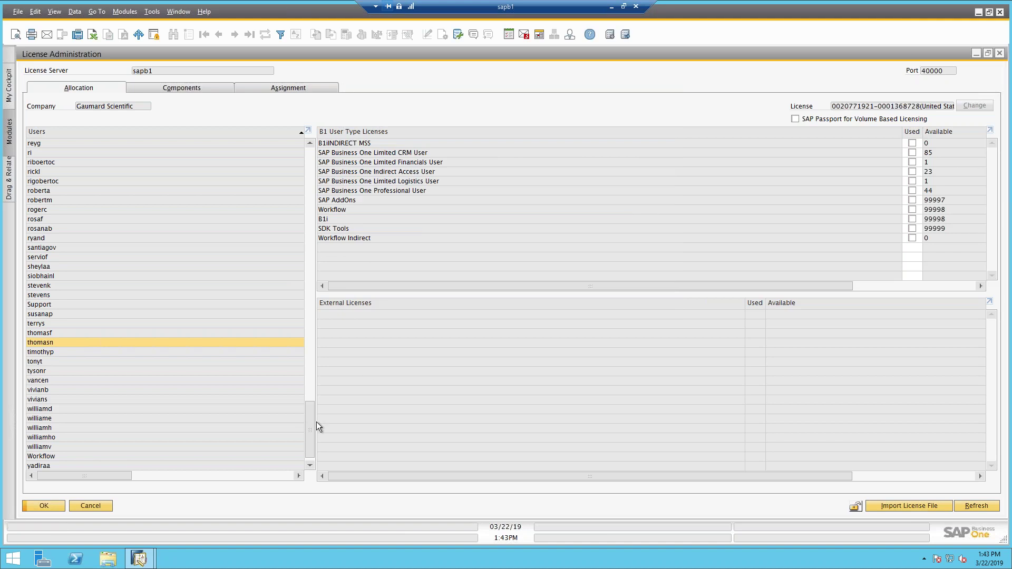
pyautogui.moveTo(313, 418); pyautogui.dragTo(290, 138)
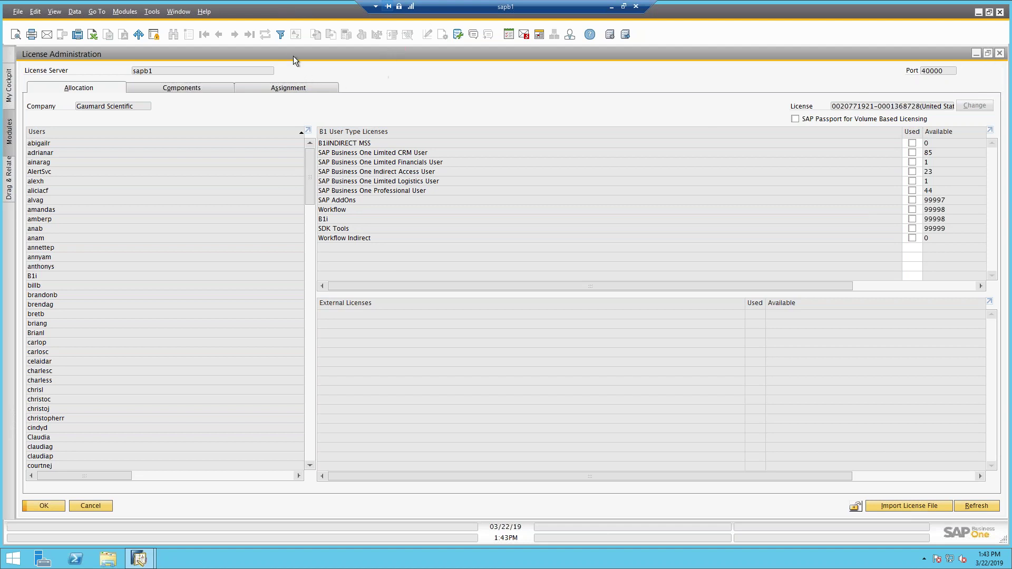
# Show the license assignments, filter them to Locked equal Yes, and check which locked users still hold a license.
pyautogui.click(291, 88)
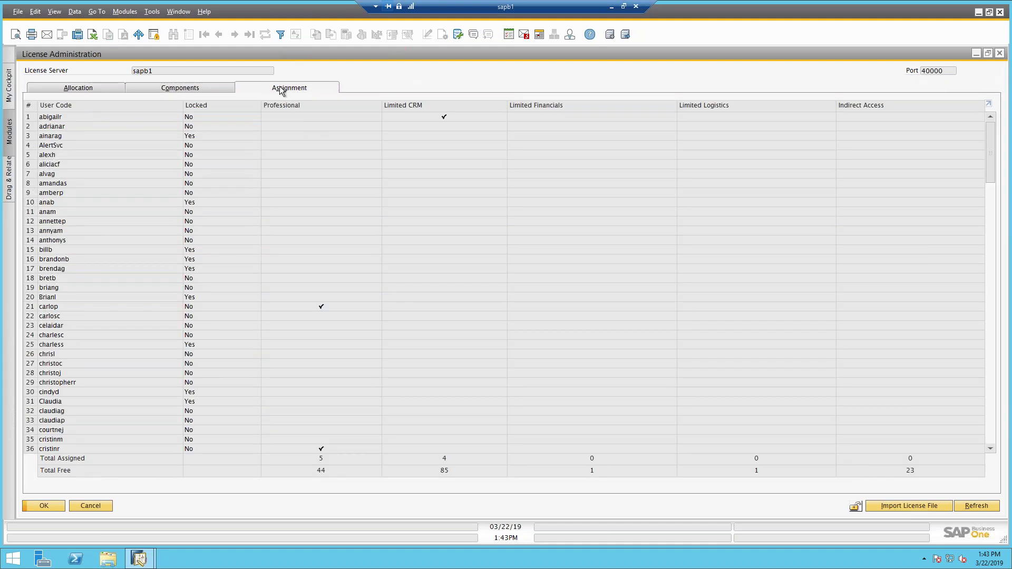
pyautogui.moveTo(995, 164); pyautogui.dragTo(956, 87)
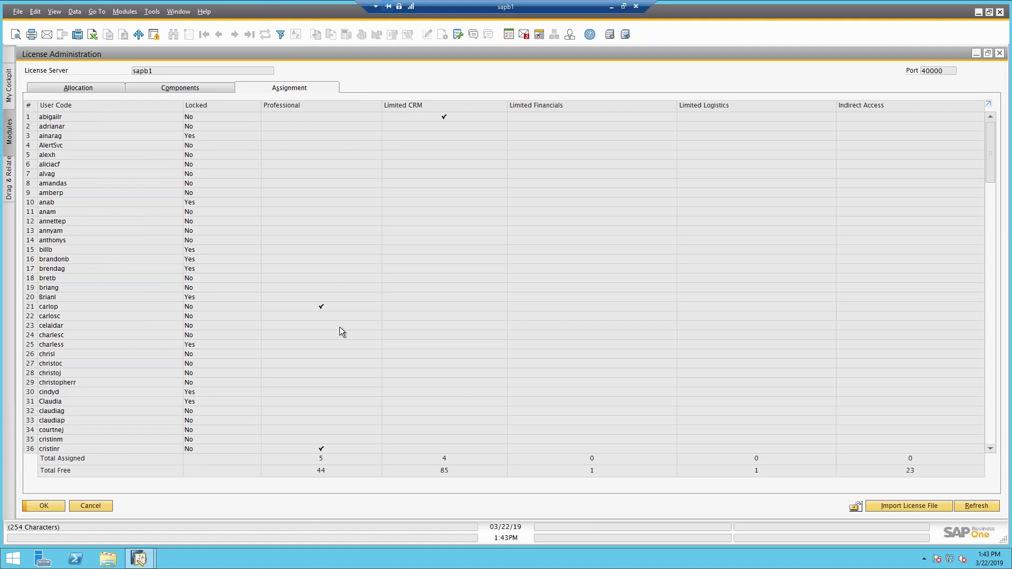
pyautogui.click(281, 35)
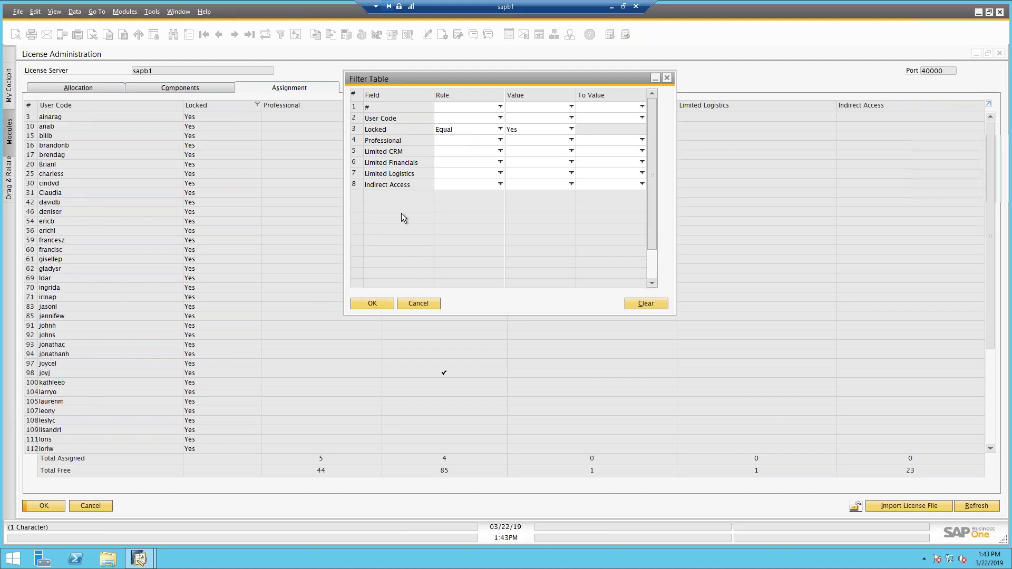
pyautogui.click(384, 304)
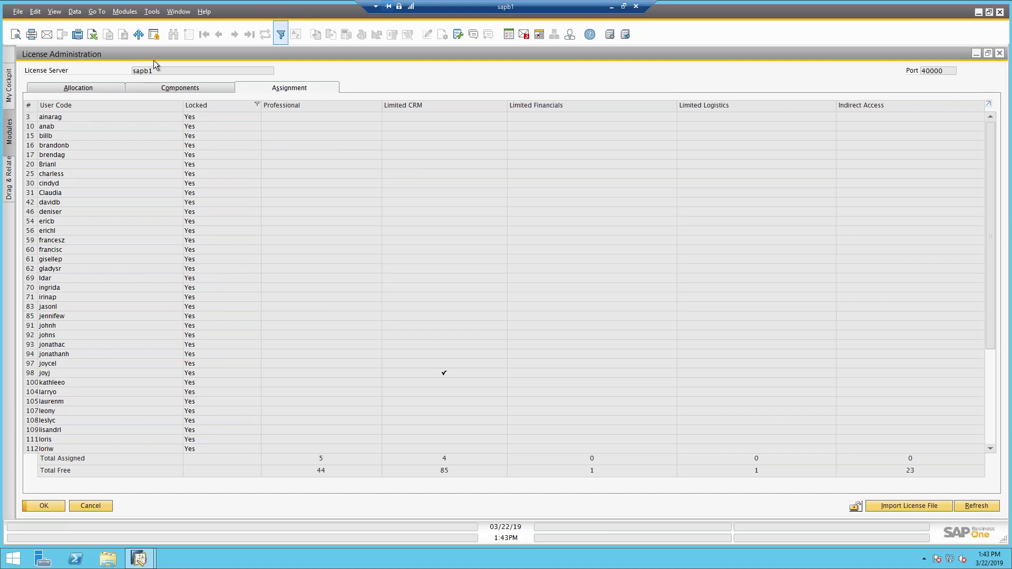
pyautogui.click(457, 373)
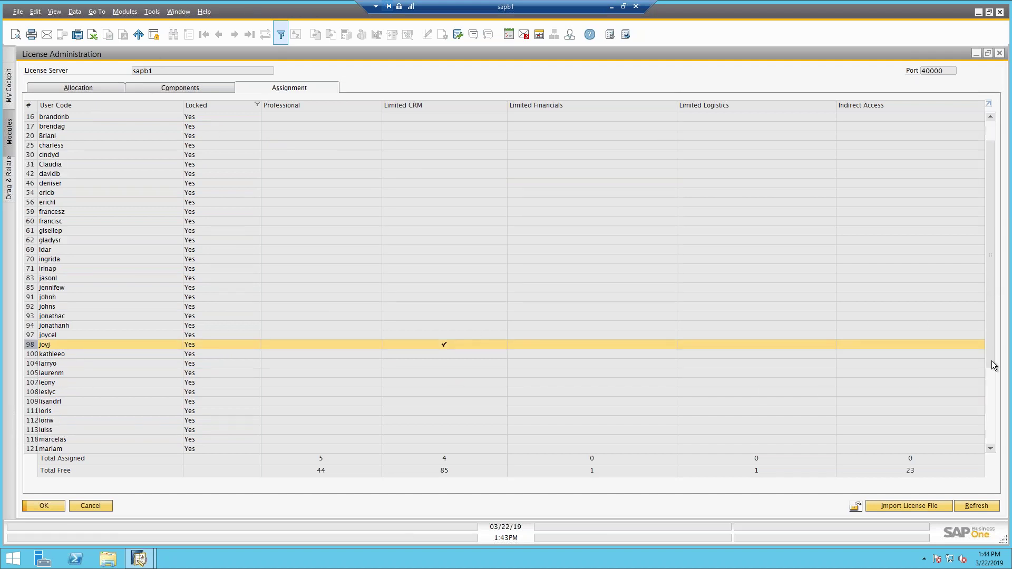
pyautogui.scroll(-2, 988, 268)
pyautogui.scroll(2, 985, 264)
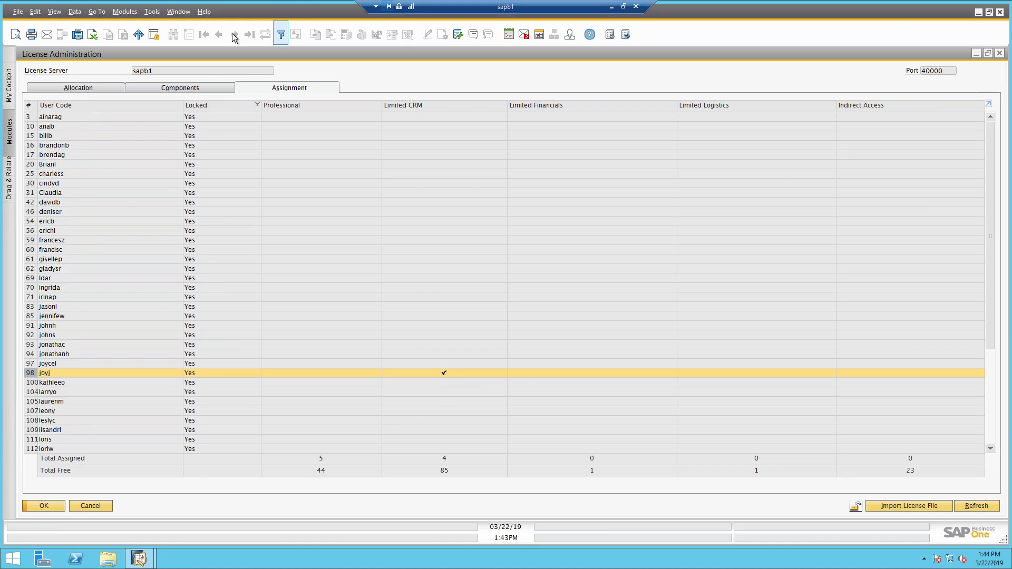
# Clear the locked-user filter, filter the assignments to users with a Professional license, review them, and close License Administration.
pyautogui.click(281, 33)
pyautogui.click(281, 33)
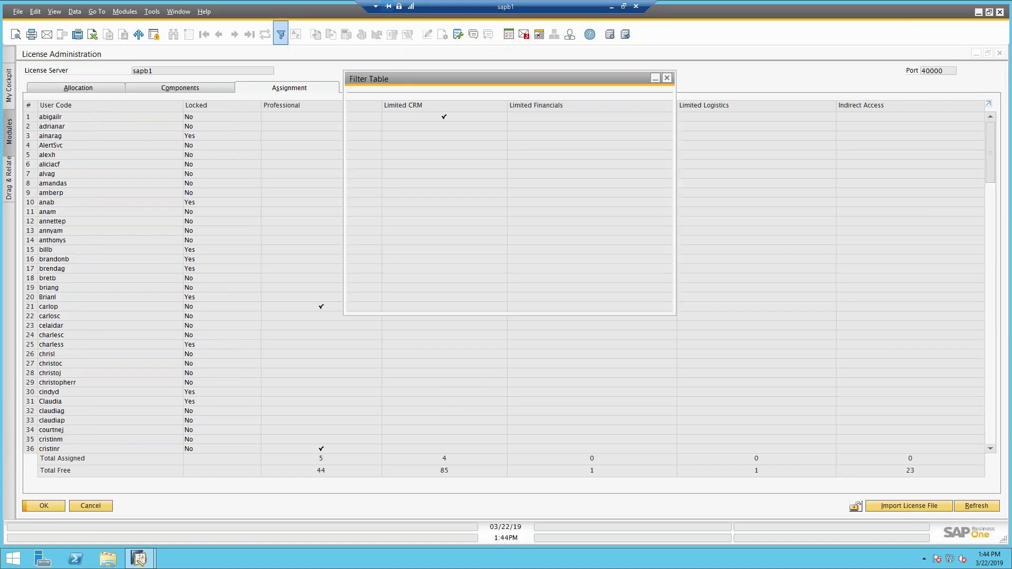
pyautogui.click(479, 127)
pyautogui.click(485, 274)
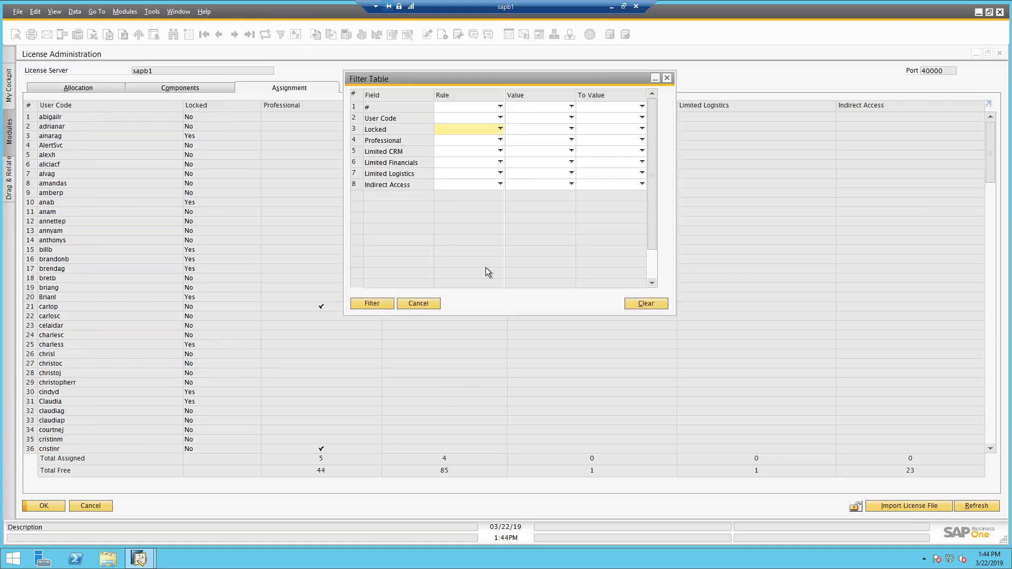
pyautogui.click(456, 141)
pyautogui.click(458, 150)
pyautogui.click(521, 140)
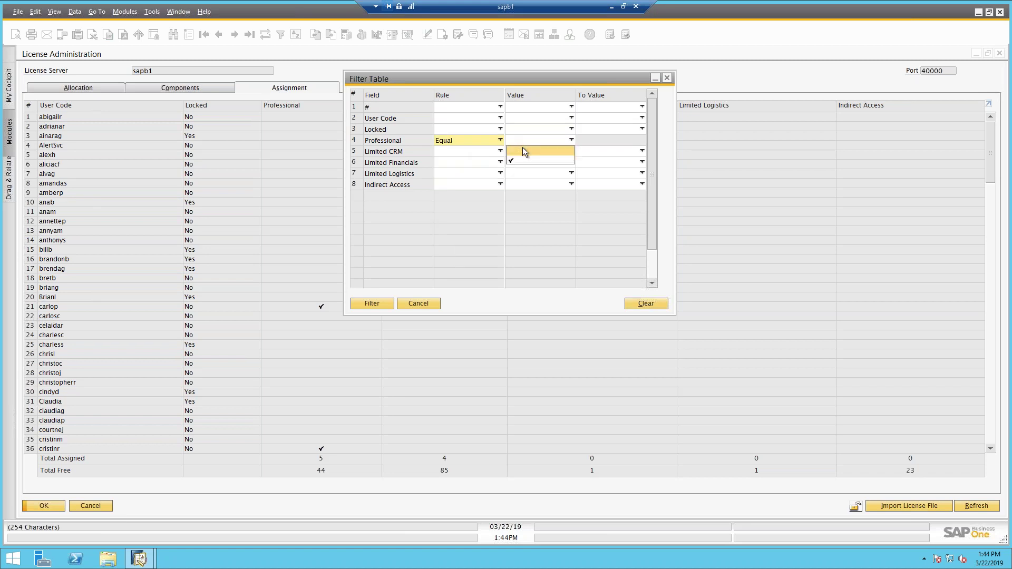
pyautogui.click(524, 159)
pyautogui.click(381, 303)
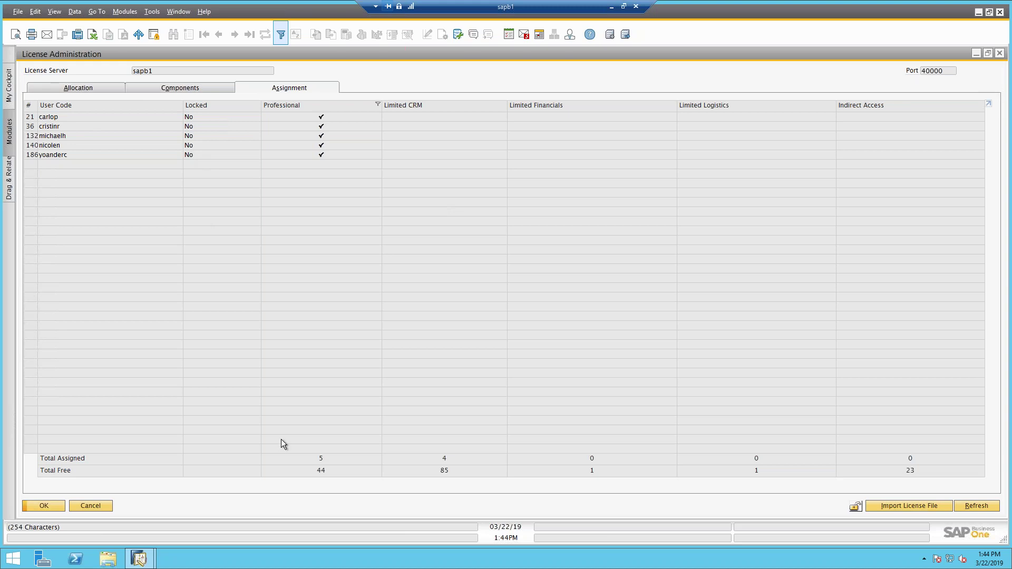
pyautogui.click(1000, 53)
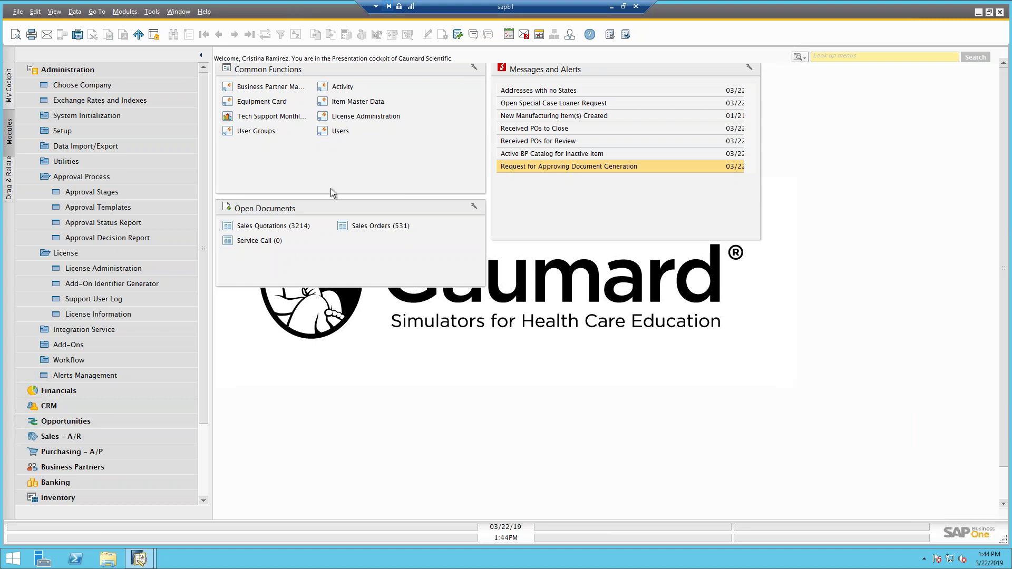
# Open User Groups, review the available group types, and keep the list on Authorization groups.
pyautogui.click(264, 132)
pyautogui.moveTo(362, 151); pyautogui.dragTo(188, 111)
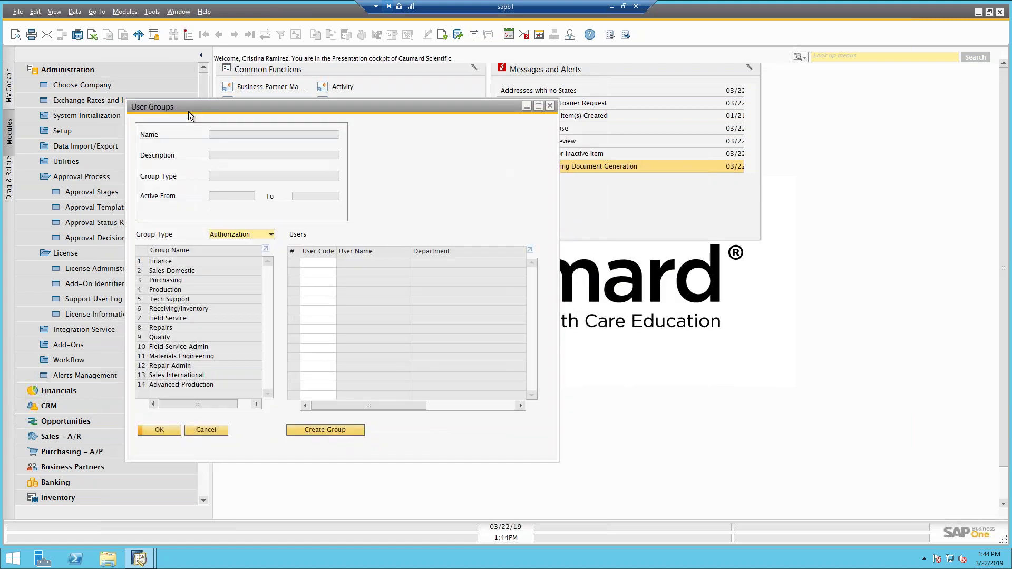
pyautogui.click(223, 233)
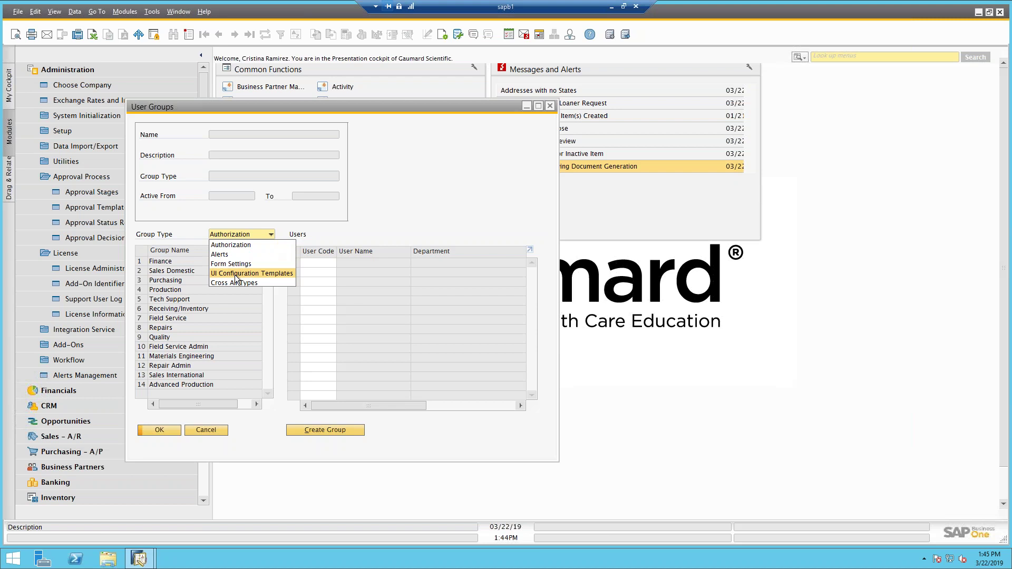
pyautogui.click(254, 245)
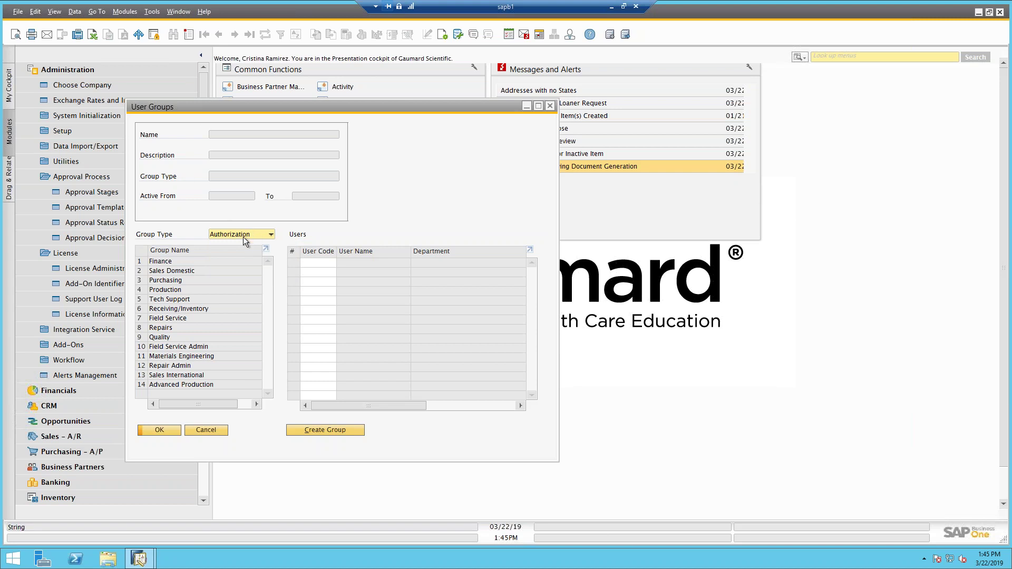
pyautogui.click(244, 241)
pyautogui.click(248, 252)
# Review the users assigned to the Sales Domestic, Tech Support, Repairs and Materials Engineering authorization groups.
pyautogui.click(192, 270)
pyautogui.click(190, 298)
pyautogui.click(189, 327)
pyautogui.click(196, 357)
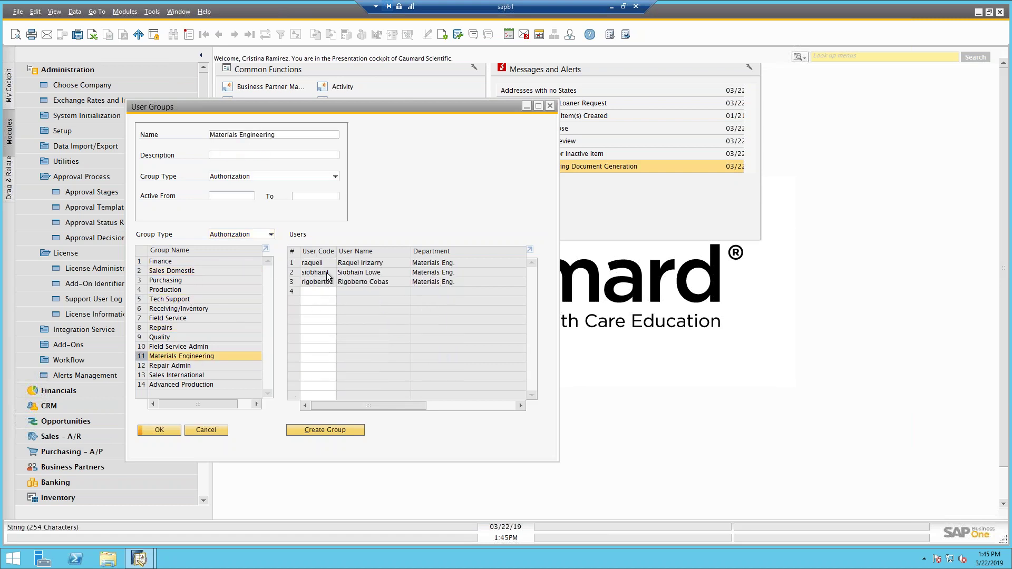
# Review the Alerts, Form Settings, UI Configuration Templates and Cross All Types groups with their users, and close User Groups.
pyautogui.click(239, 233)
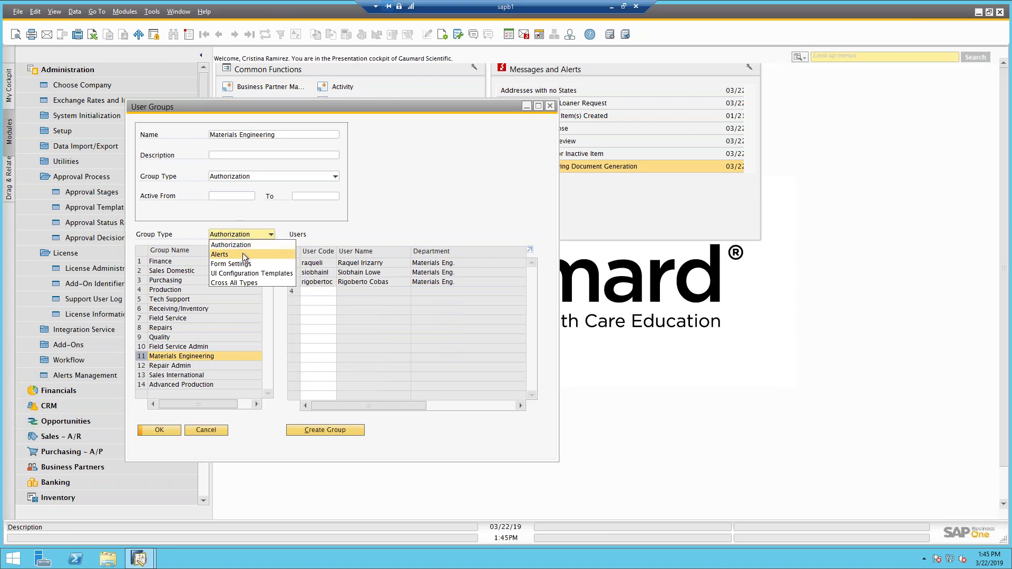
pyautogui.click(242, 254)
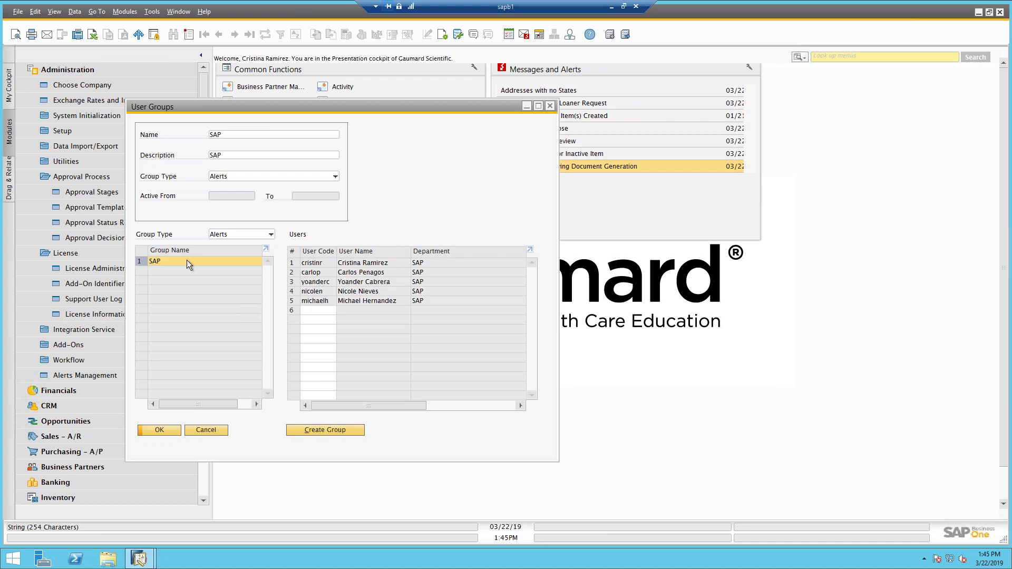
pyautogui.click(233, 234)
pyautogui.click(231, 263)
pyautogui.click(243, 234)
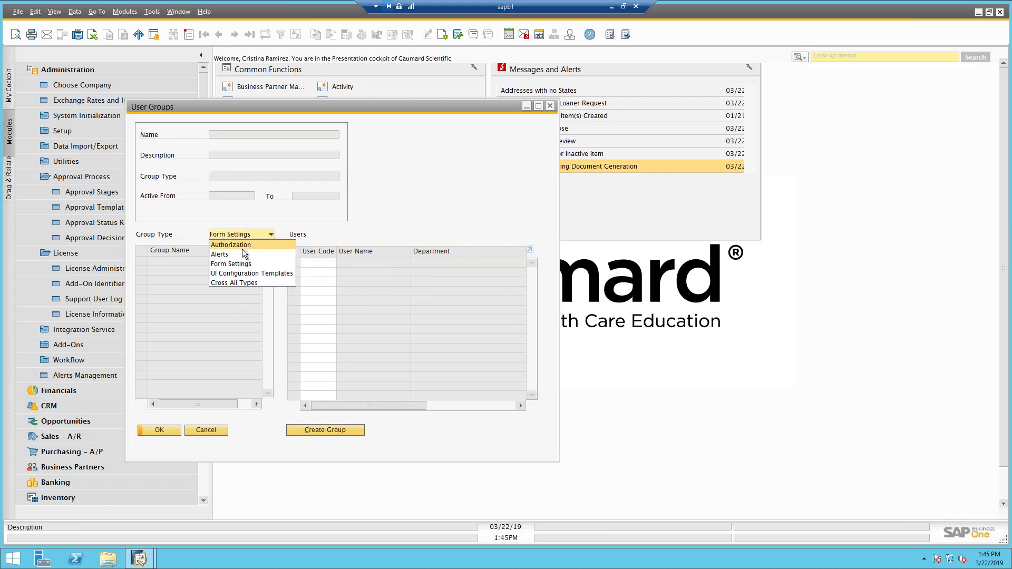
pyautogui.click(244, 274)
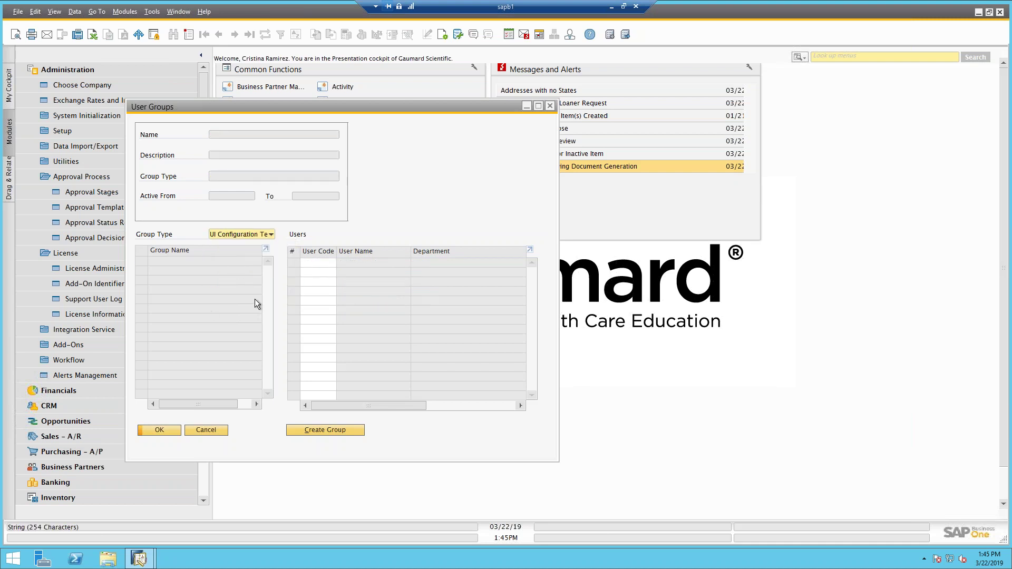
pyautogui.click(243, 234)
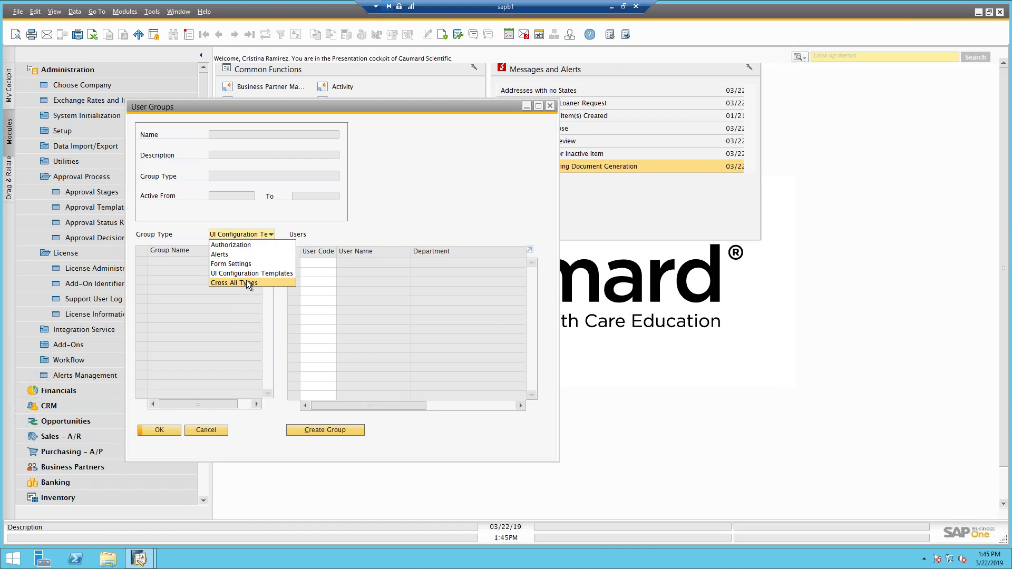
pyautogui.click(246, 281)
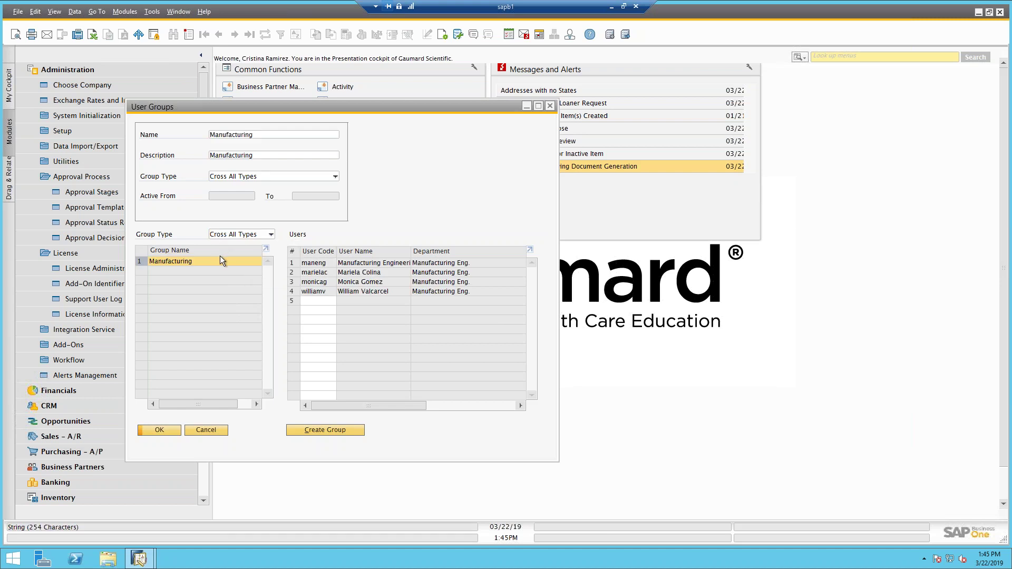
pyautogui.click(205, 429)
# Open a blank Users setup form, examine its General, Services and Display settings, and close it.
pyautogui.click(340, 131)
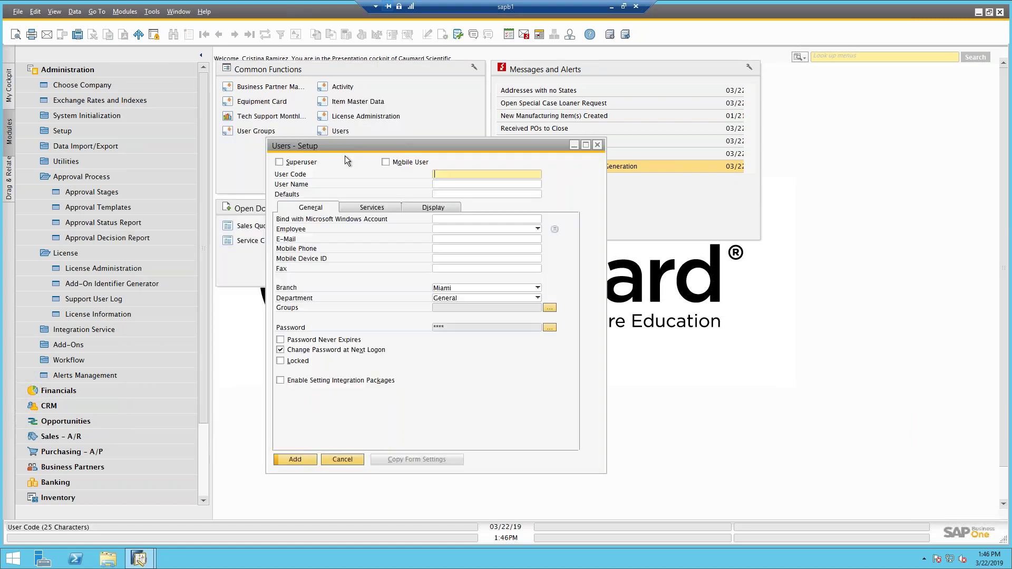
pyautogui.moveTo(316, 145); pyautogui.dragTo(161, 148)
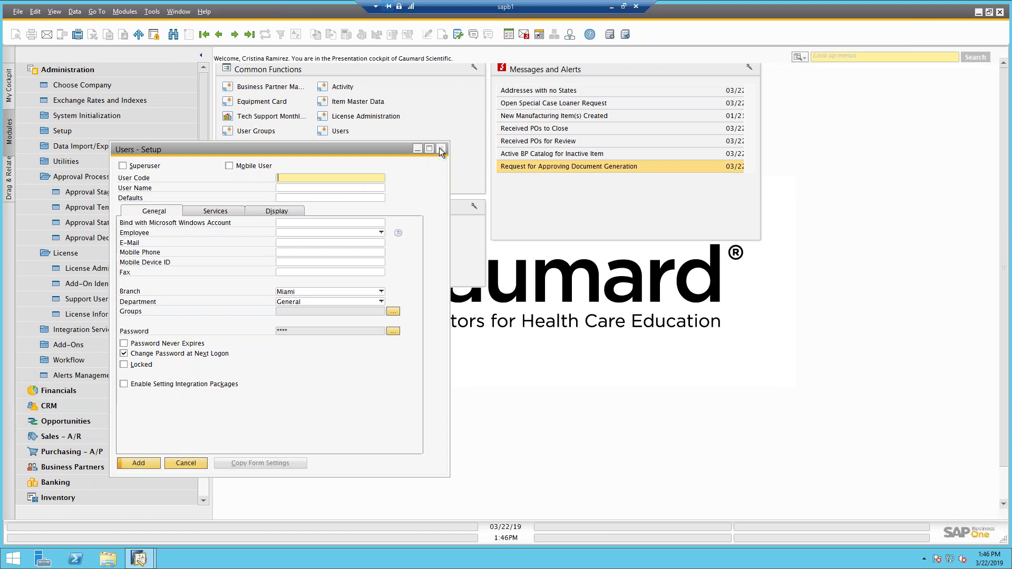
pyautogui.moveTo(242, 151); pyautogui.dragTo(255, 154)
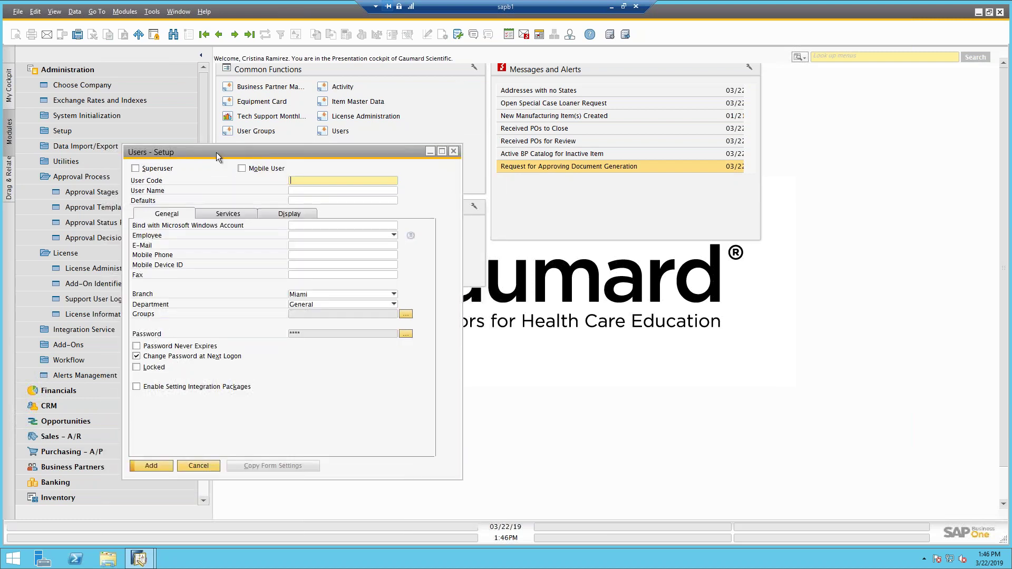
pyautogui.click(231, 214)
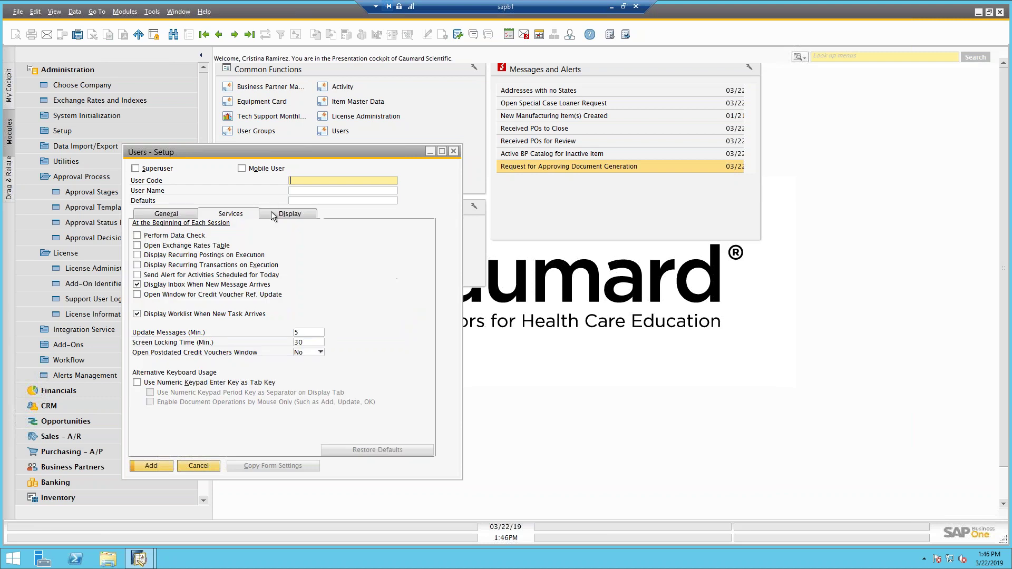
pyautogui.click(288, 214)
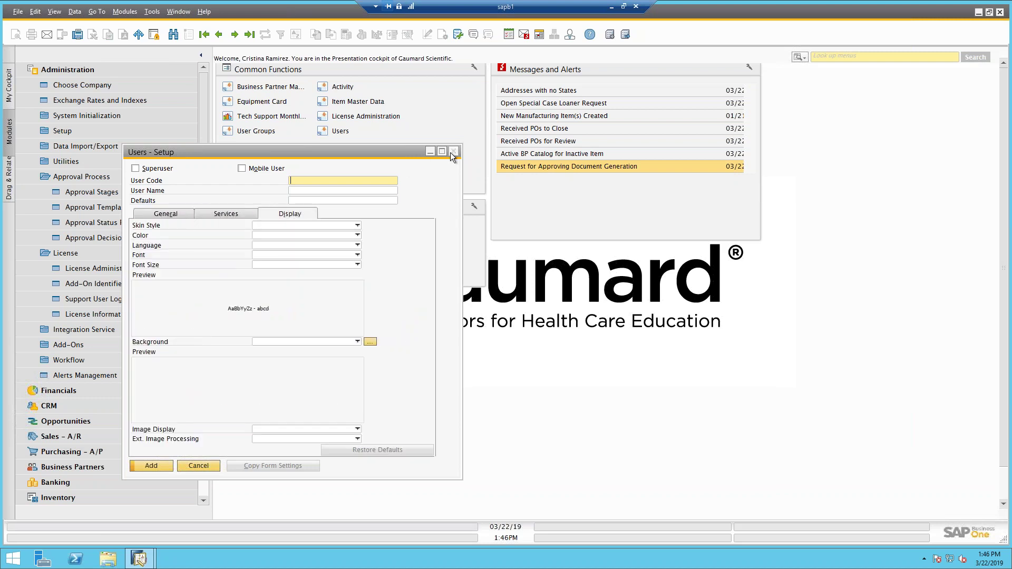
pyautogui.click(452, 152)
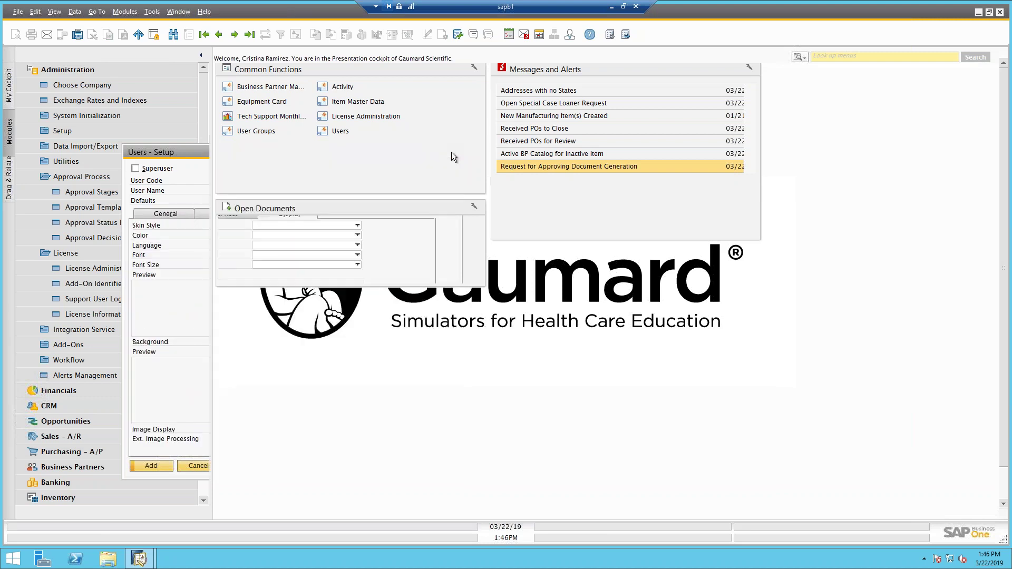
# Open the logged-in user's own setup record and examine its General and Services settings.
pyautogui.click(570, 37)
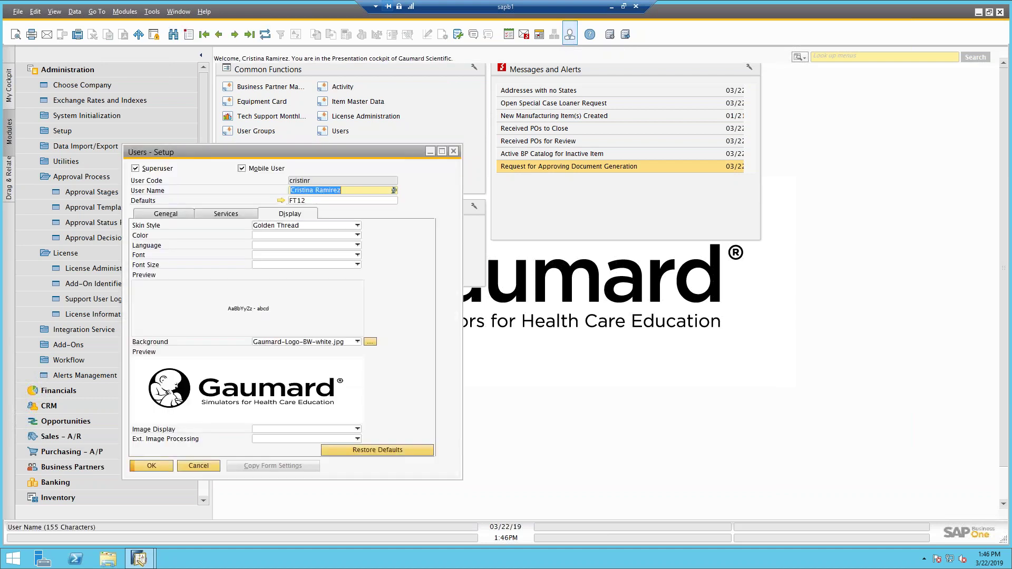
pyautogui.click(171, 214)
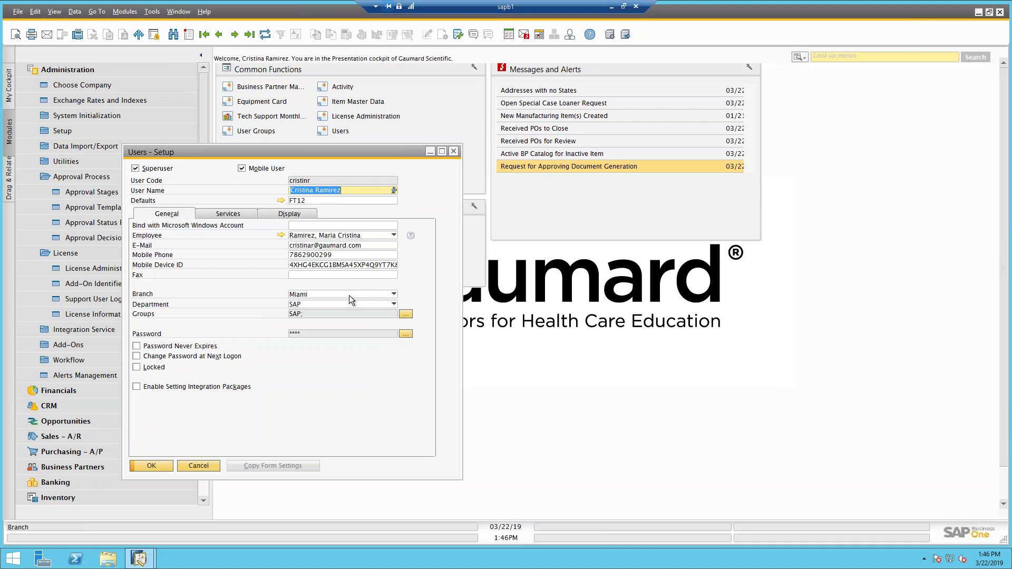
pyautogui.click(226, 215)
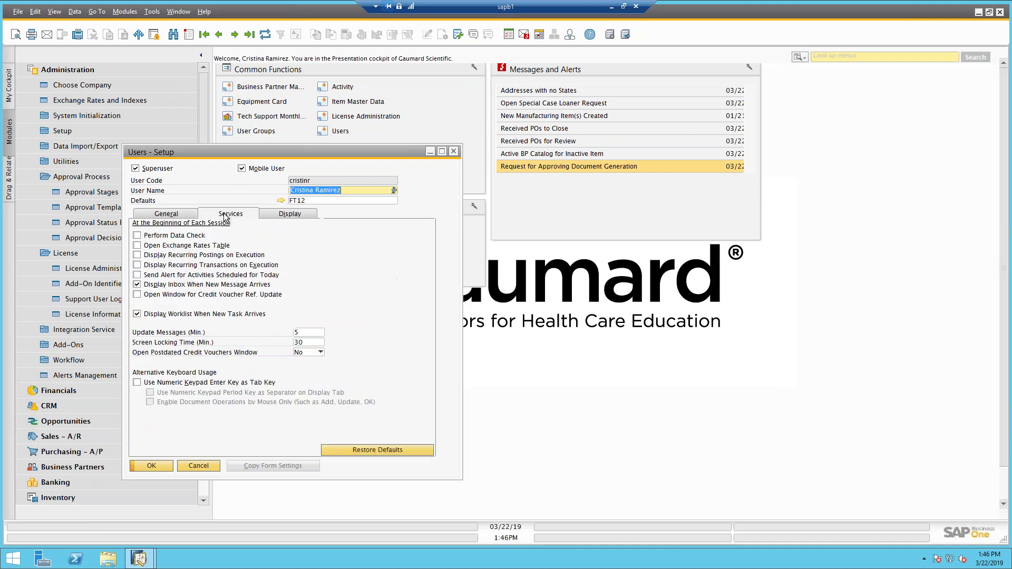
# Try enabling today's activity alerts plus recurring transactions and postings display, check the Display settings, and cancel the changes.
pyautogui.click(139, 276)
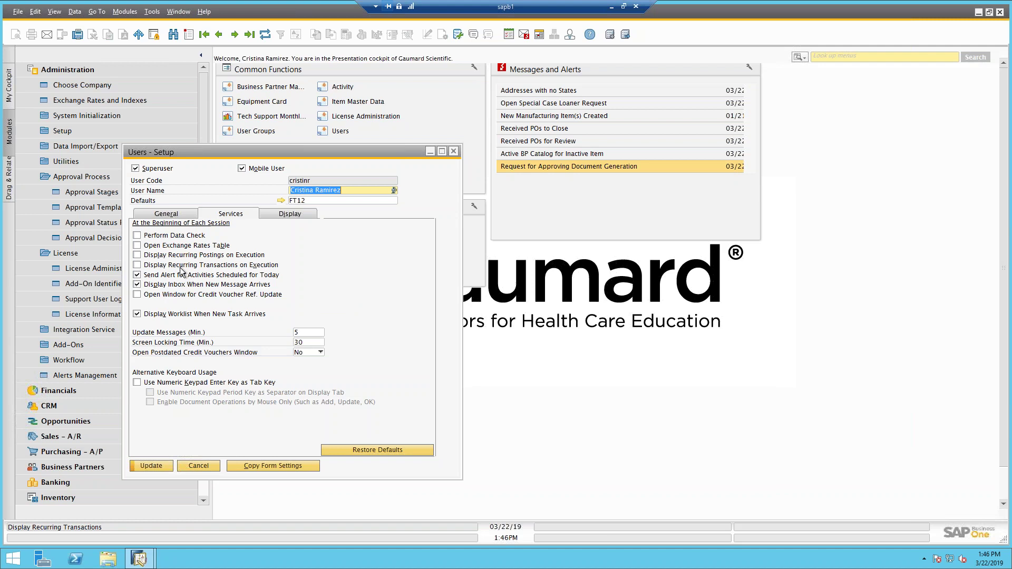
pyautogui.click(143, 264)
pyautogui.click(141, 256)
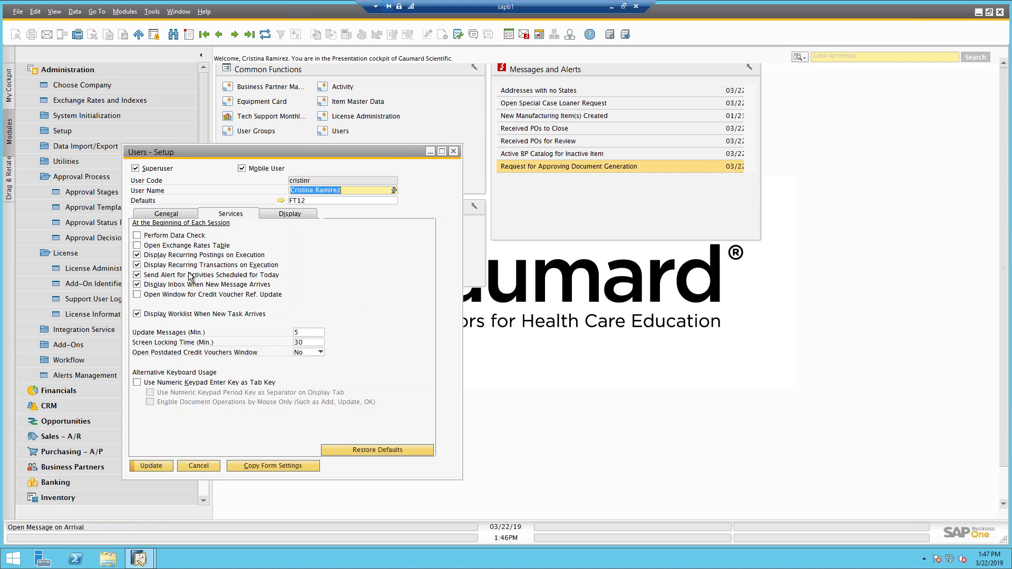
pyautogui.click(291, 218)
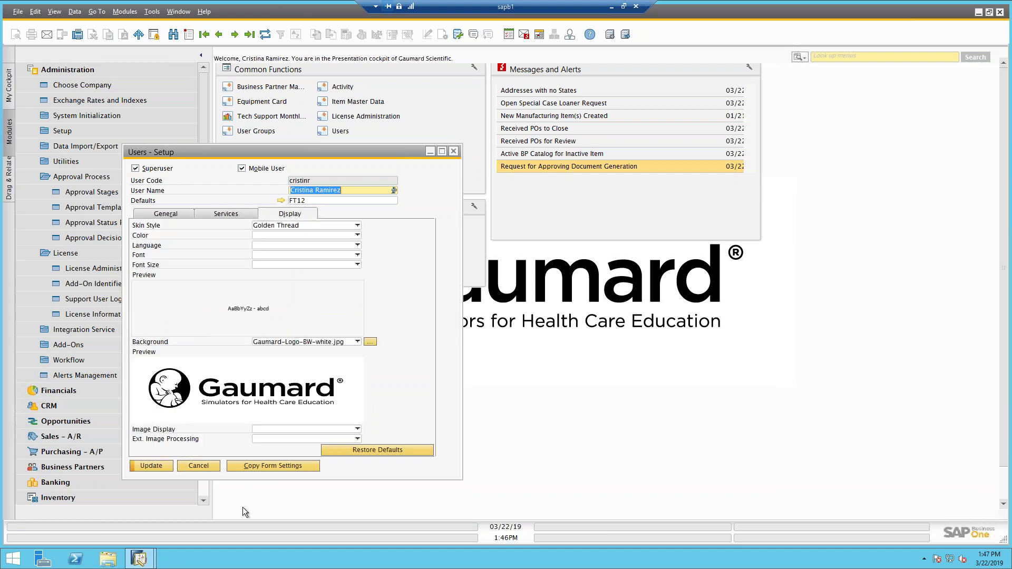
pyautogui.click(202, 467)
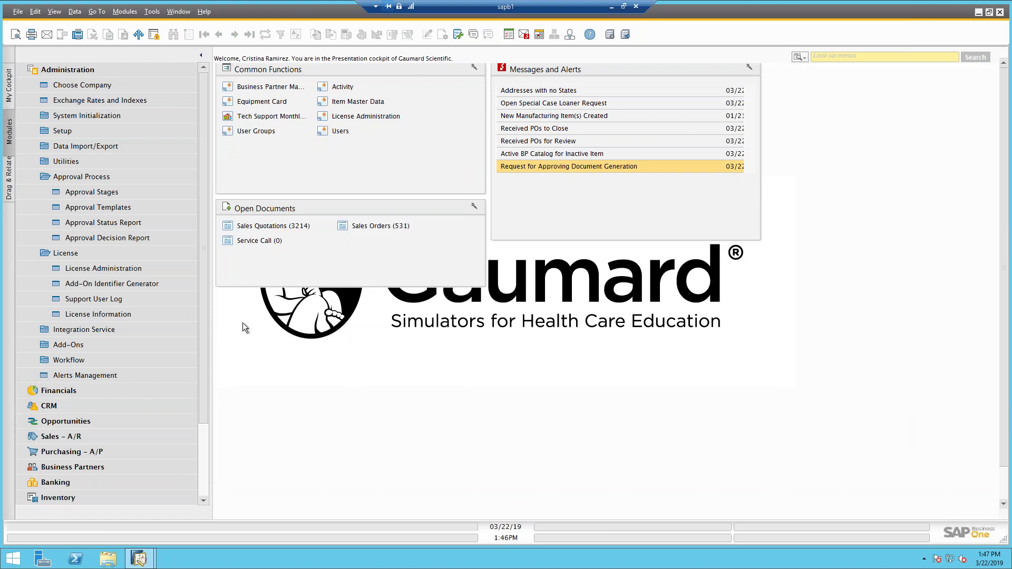
# Reopen the logged-in user's setup record, examine the Display settings including font size and background, and close the form.
pyautogui.click(570, 34)
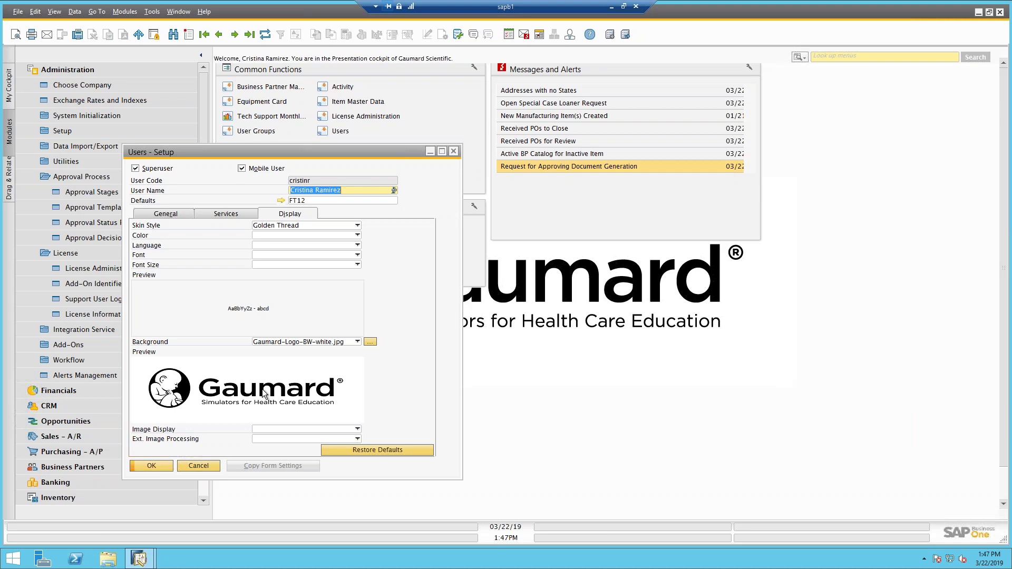
pyautogui.moveTo(173, 150); pyautogui.dragTo(204, 103)
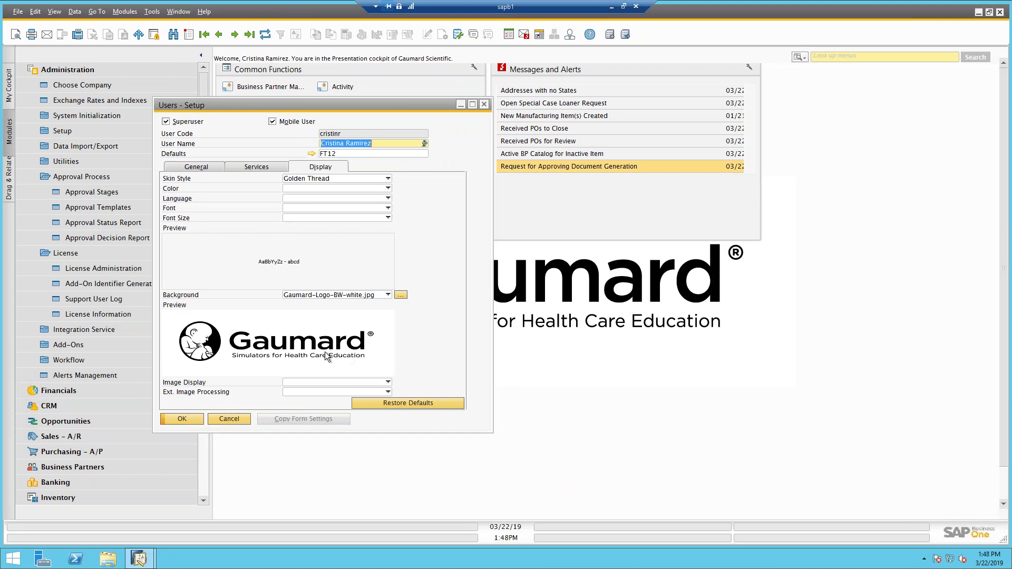
pyautogui.click(315, 217)
pyautogui.click(314, 218)
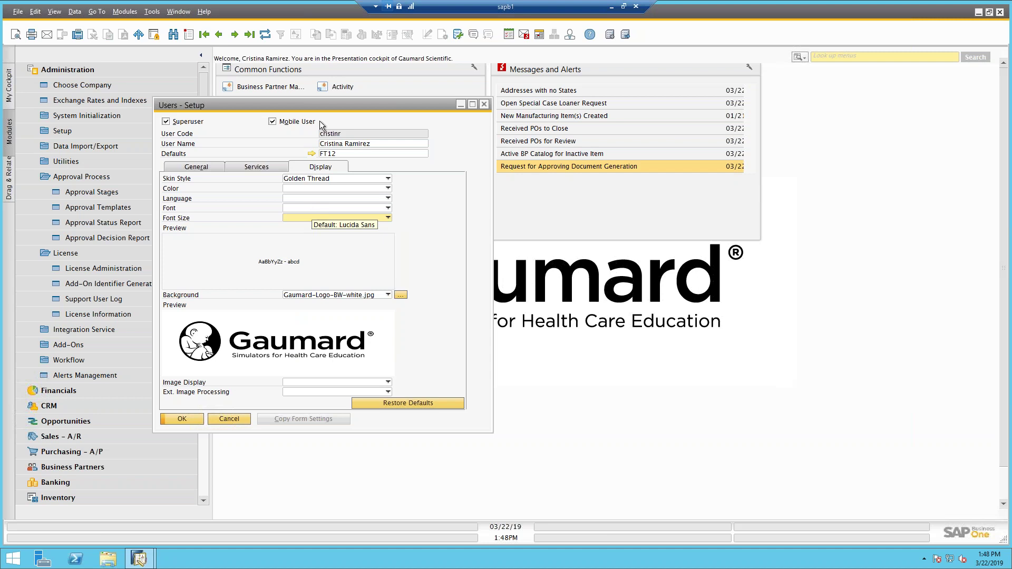
pyautogui.click(485, 106)
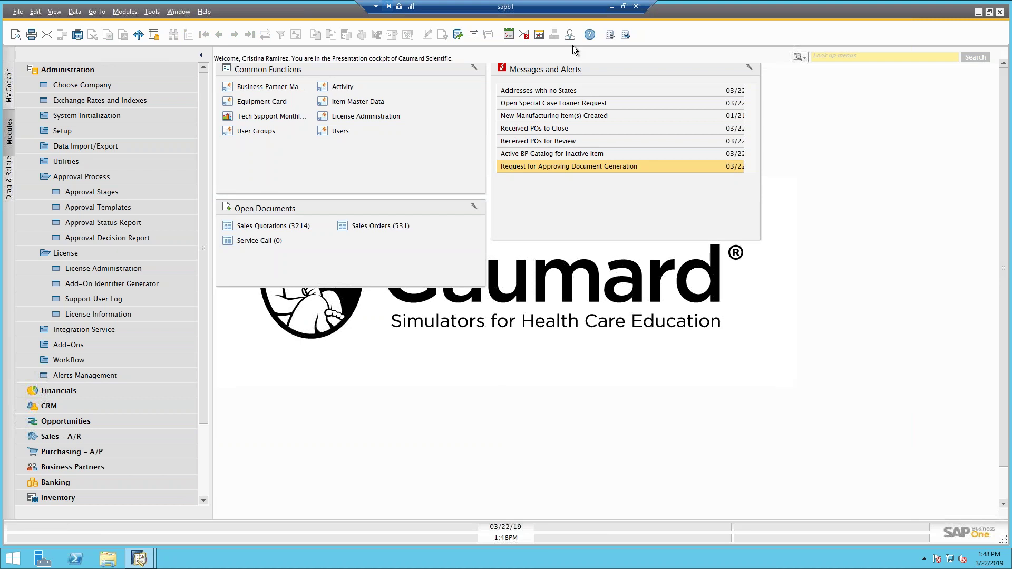
# Look up "tool" in the menu search and open the Tooltip Preview setup.
pyautogui.click(102, 222)
pyautogui.click(841, 56)
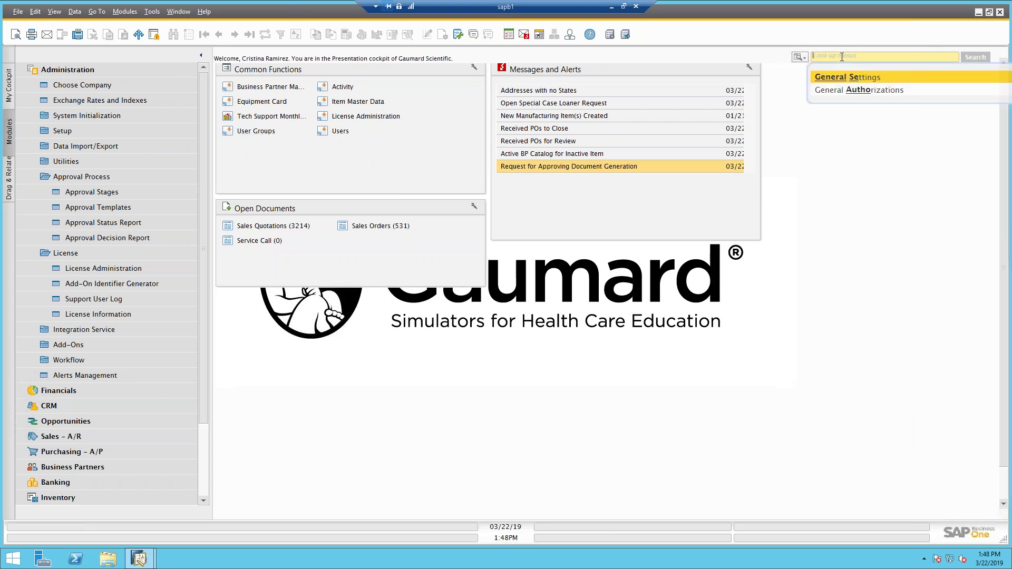
pyautogui.write('tool')
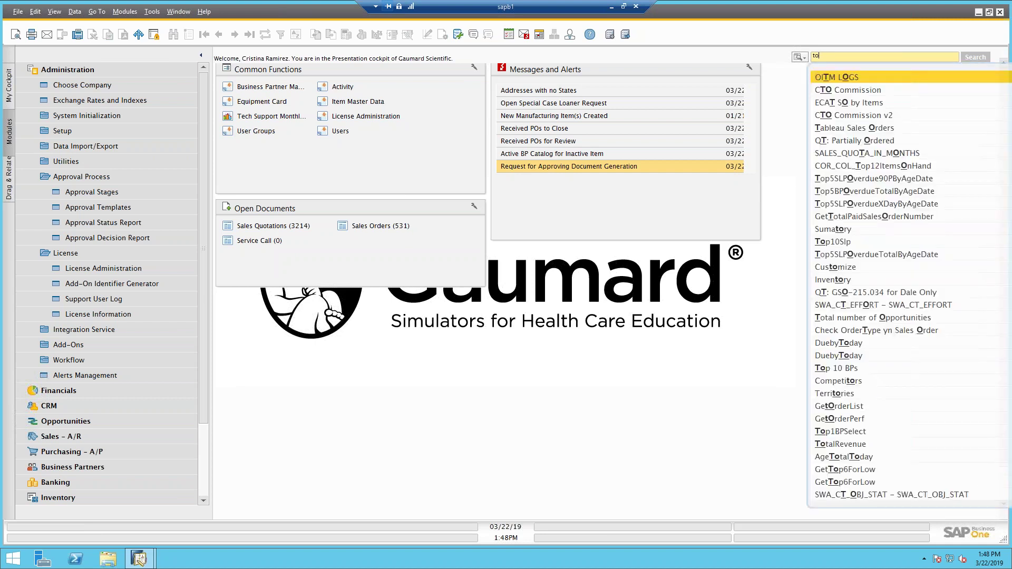
pyautogui.press('Return')
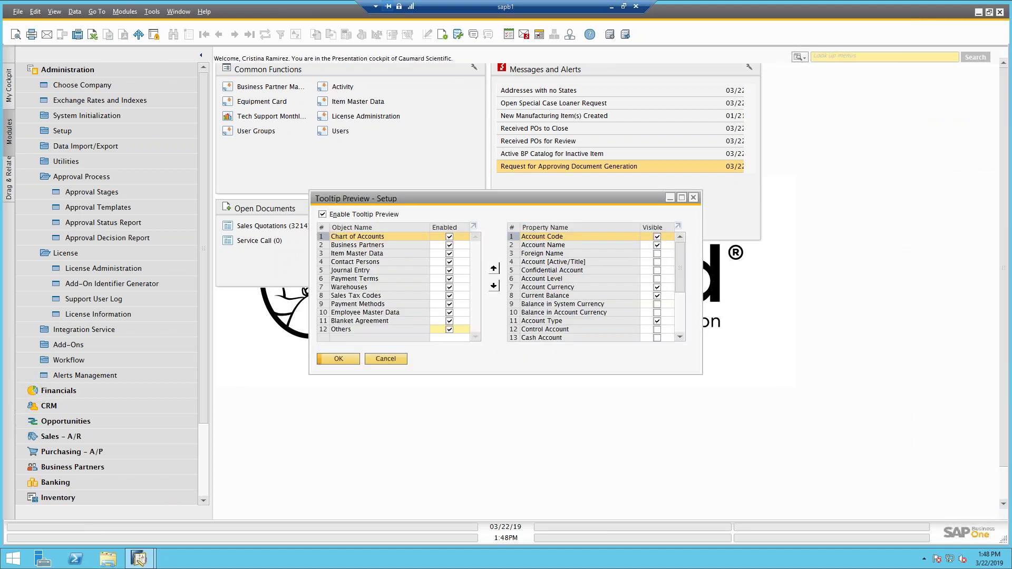
# Open Business Partner Master Data, display the first business partner record, and close it.
pyautogui.click(280, 91)
pyautogui.click(234, 34)
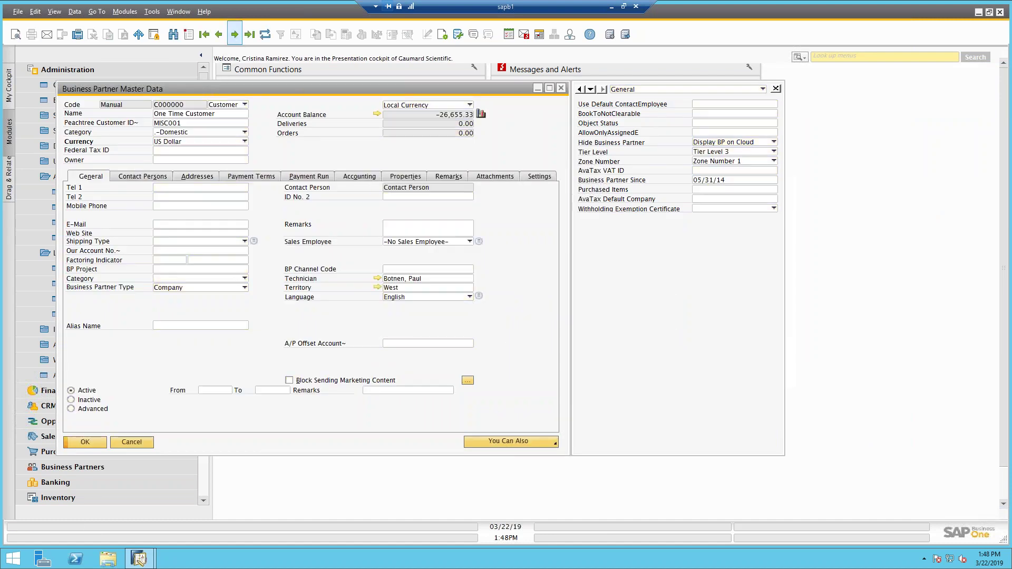
pyautogui.click(562, 88)
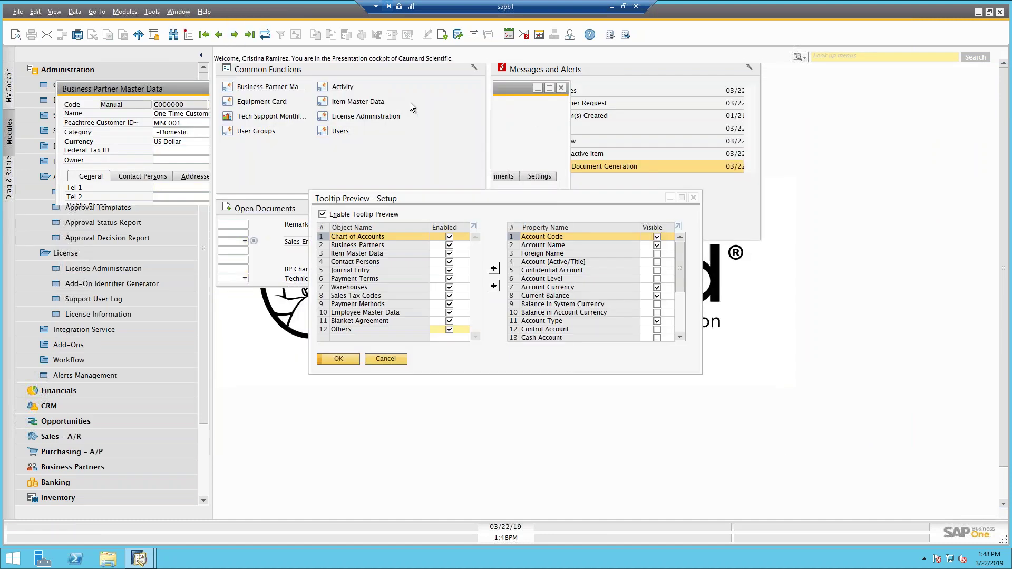
# Open Sales Order from the Sales - A/R module, display the approved University of Colorado order, and preview its contact person's tooltip.
pyautogui.click(12, 136)
pyautogui.click(12, 136)
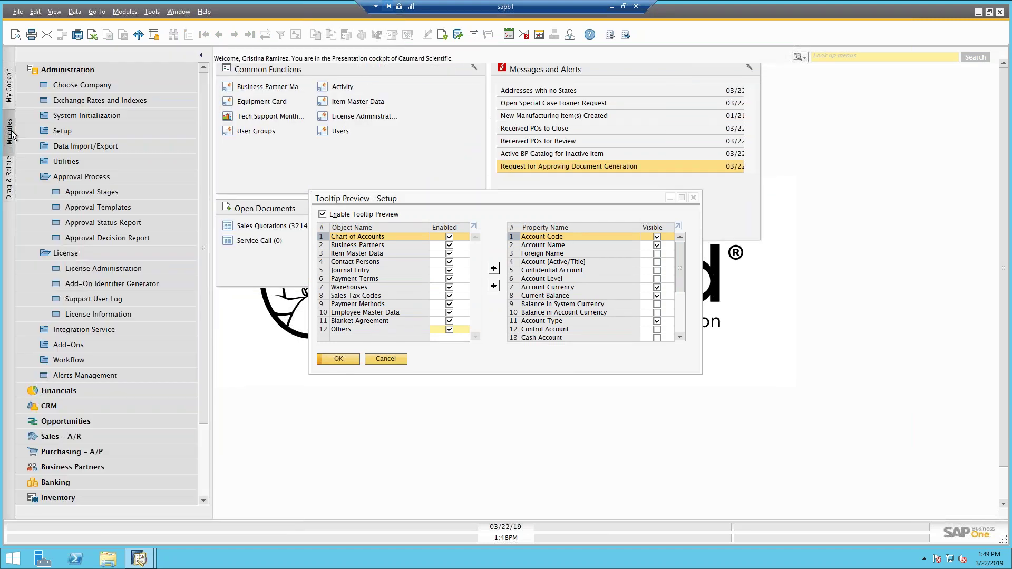
pyautogui.click(58, 65)
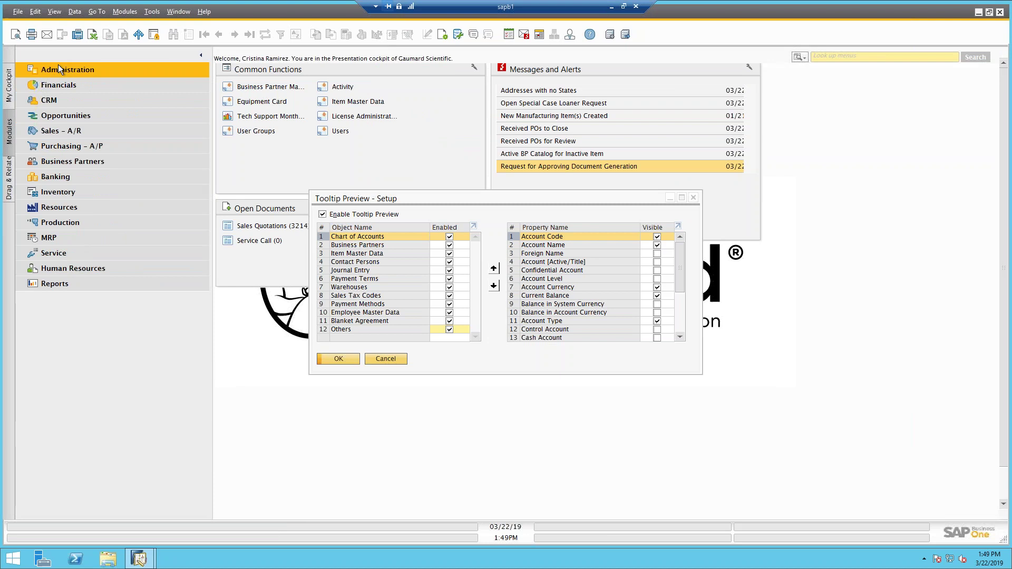
pyautogui.click(77, 132)
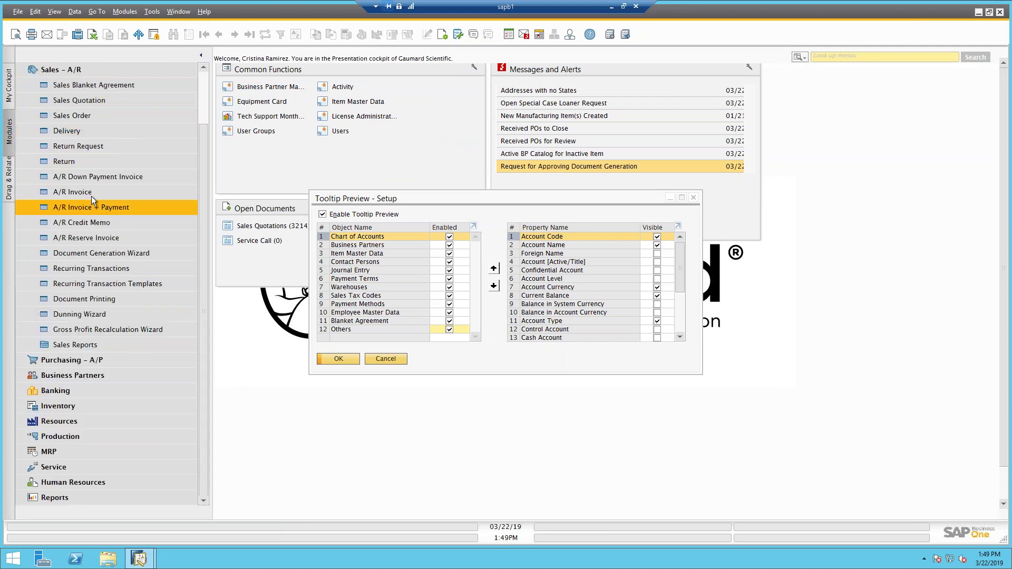
pyautogui.click(77, 115)
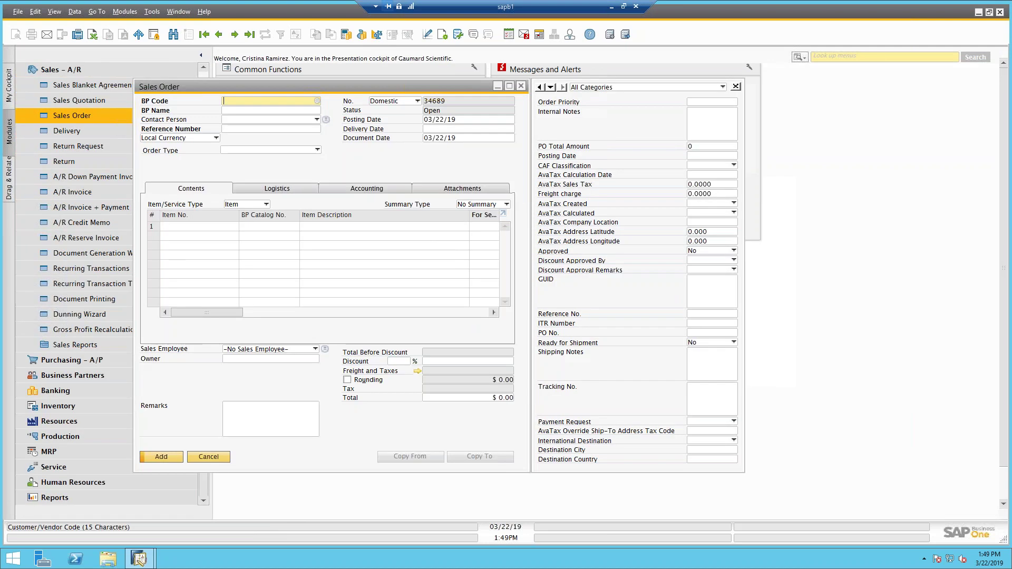
pyautogui.click(232, 36)
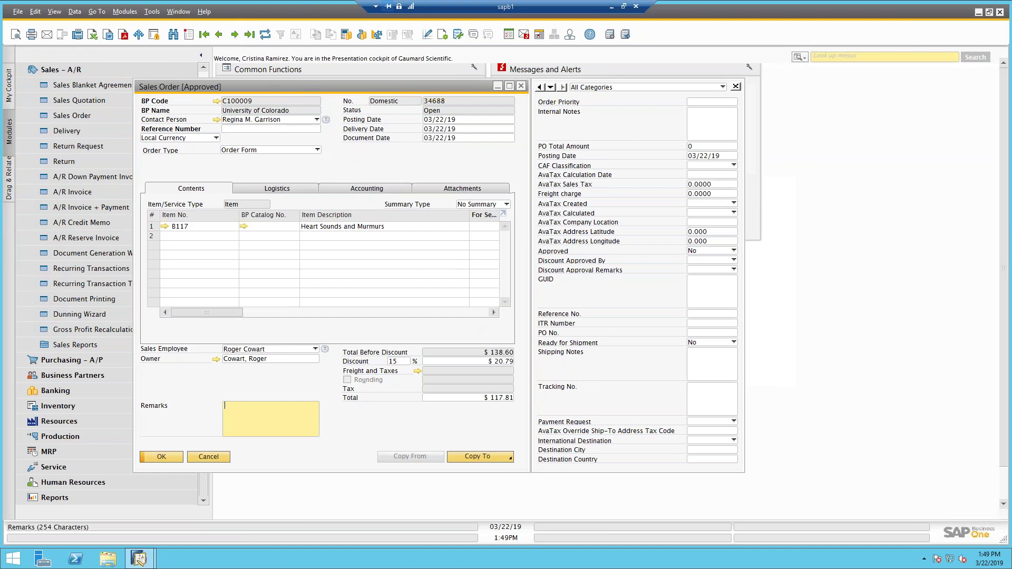
pyautogui.moveTo(219, 125)
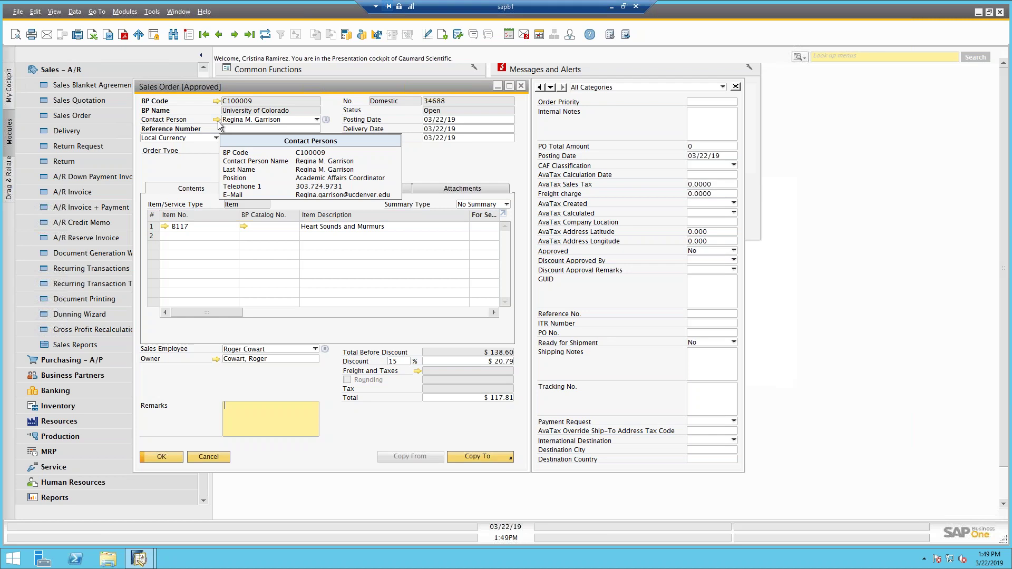
# Preview the University of Colorado business partner tooltip on the sales order, and place the order beside the Tooltip Preview setup for comparison.
pyautogui.moveTo(219, 103)
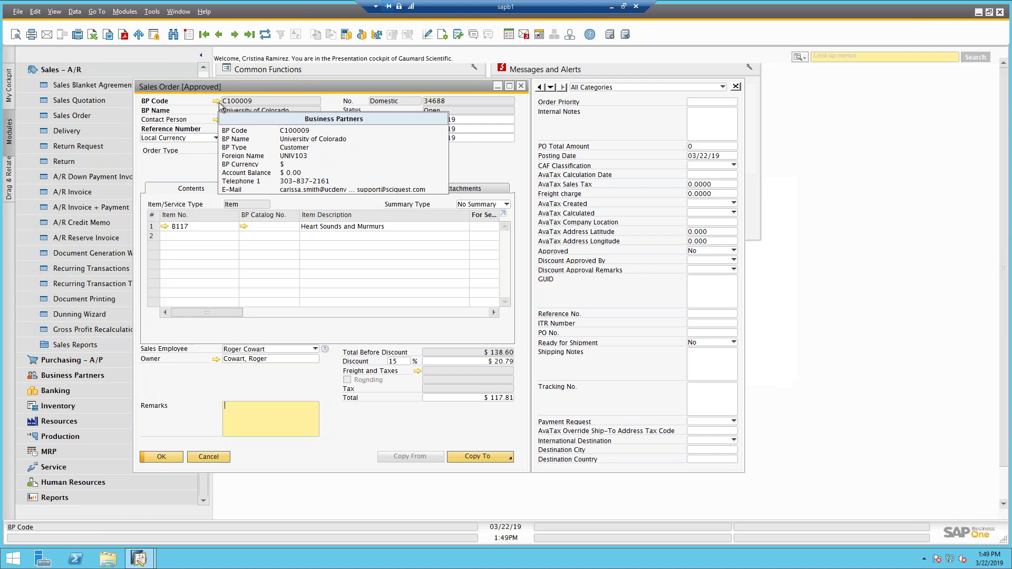
pyautogui.moveTo(270, 88); pyautogui.dragTo(471, 86)
pyautogui.click(325, 198)
pyautogui.moveTo(368, 196); pyautogui.dragTo(121, 155)
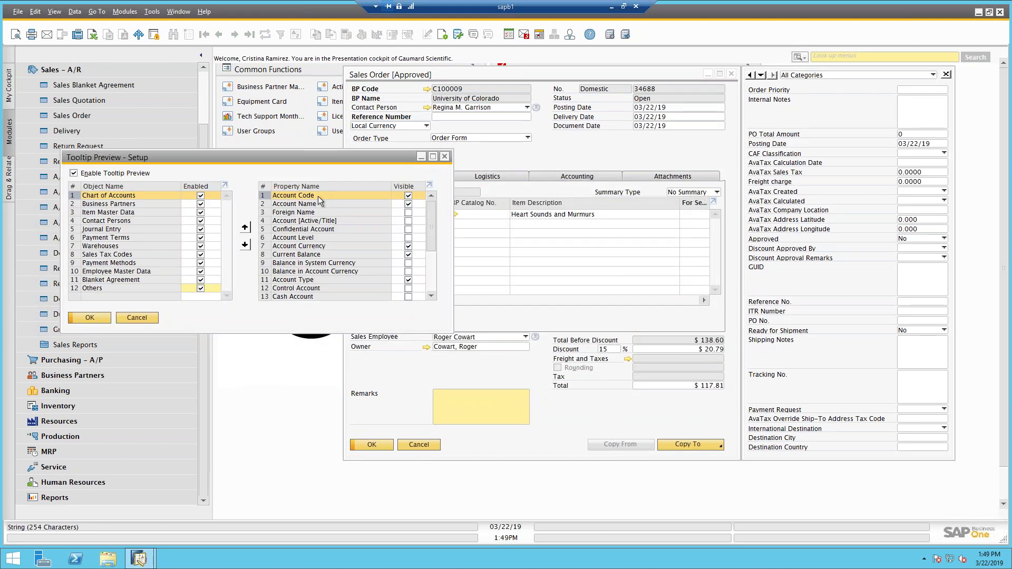
pyautogui.moveTo(429, 94)
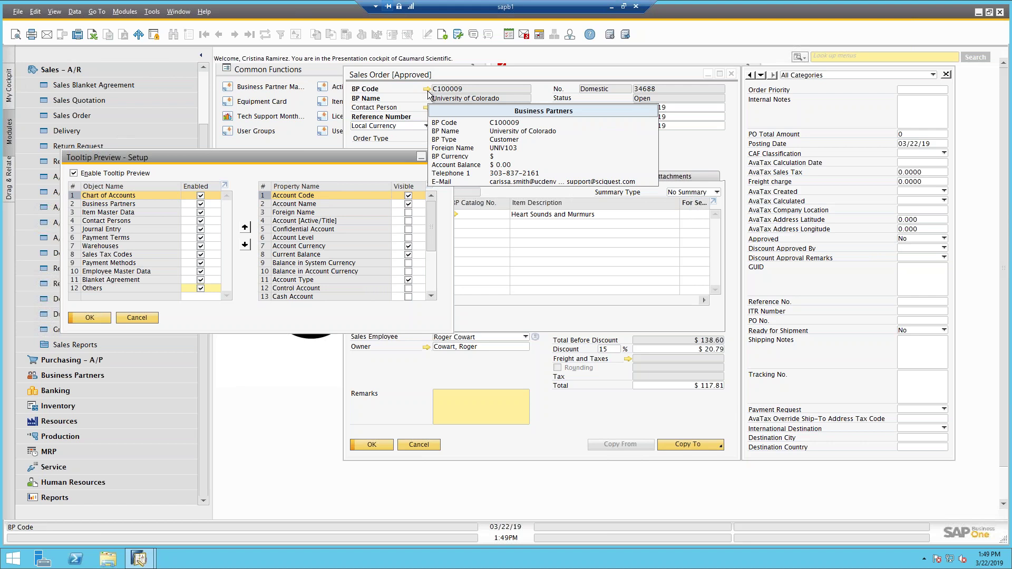
# Examine the tooltip properties for Business Partners and Item Master Data, and preview the tooltip of item B117 on the sales order.
pyautogui.click(109, 205)
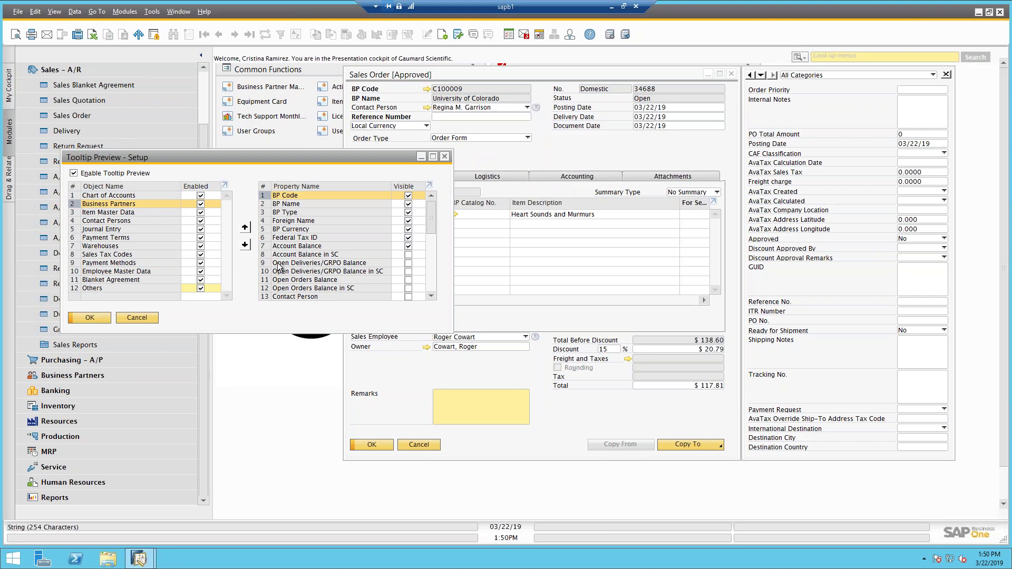
pyautogui.click(137, 213)
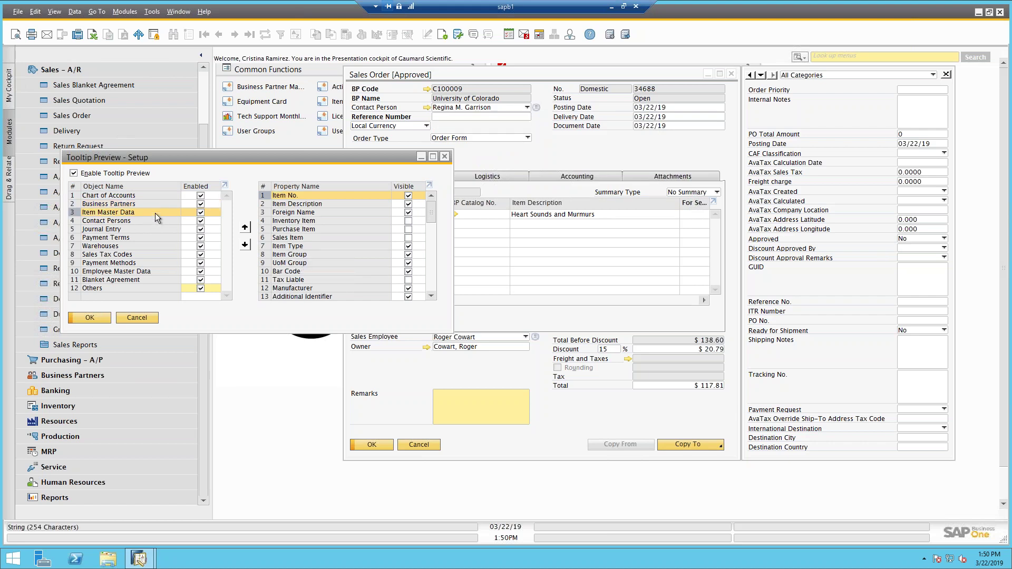
pyautogui.scroll(-1, 420, 293)
pyautogui.scroll(-5, 420, 293)
pyautogui.click(395, 220)
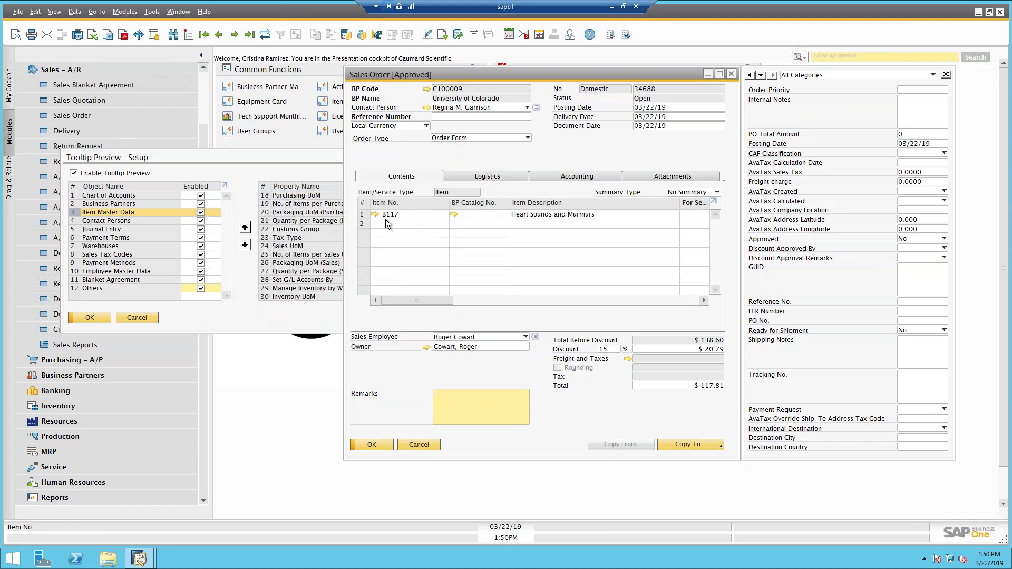
pyautogui.moveTo(378, 217)
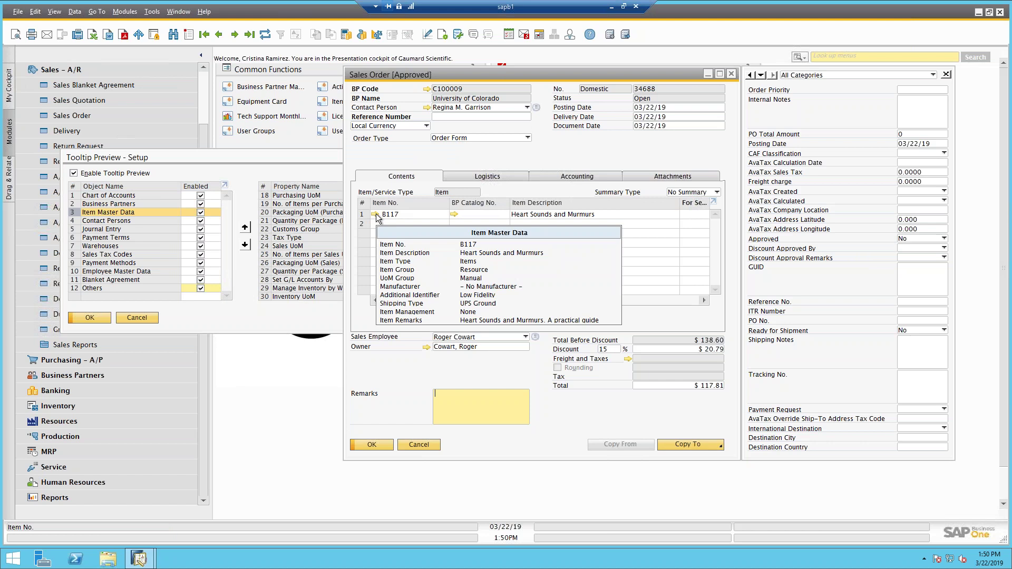
pyautogui.click(336, 248)
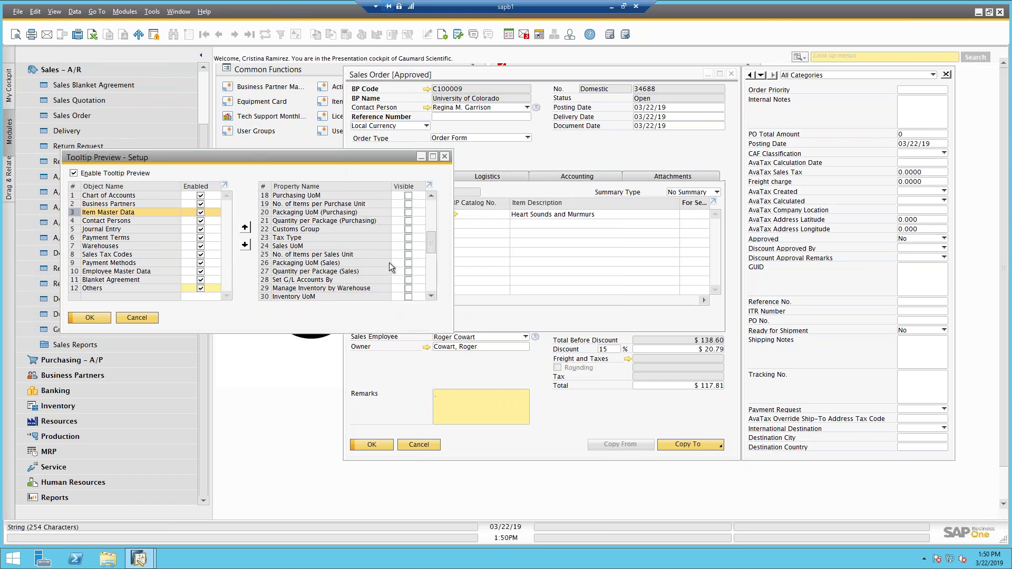
# Hide Item Management, Shipping Type, Additional Identifier and Manufacturer from the Item Master Data tooltip, save the change, and close the setup.
pyautogui.scroll(3, 410, 265)
pyautogui.click(408, 246)
pyautogui.click(408, 237)
pyautogui.click(408, 229)
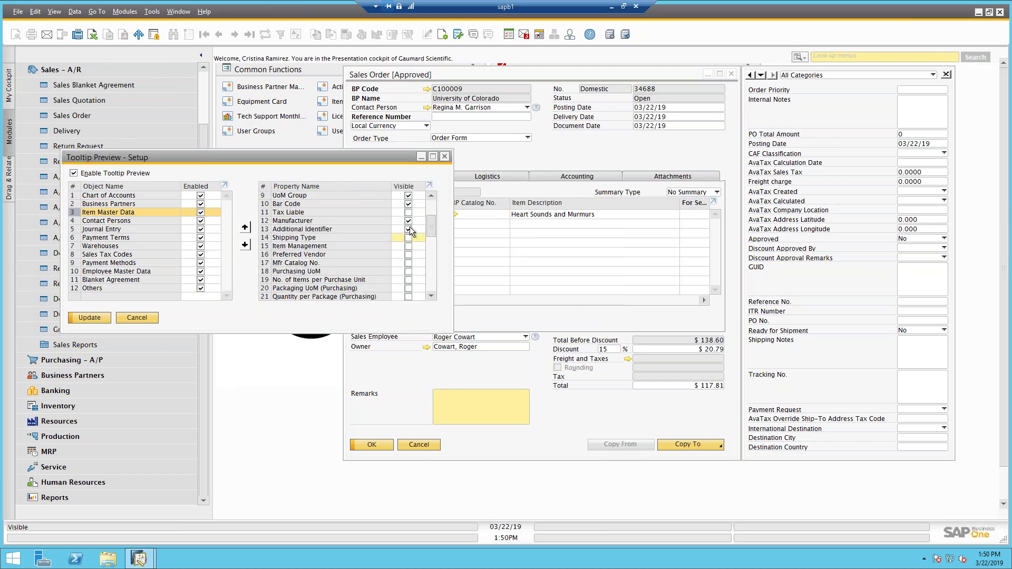
pyautogui.click(408, 220)
pyautogui.click(89, 317)
pyautogui.click(393, 217)
pyautogui.moveTo(376, 219)
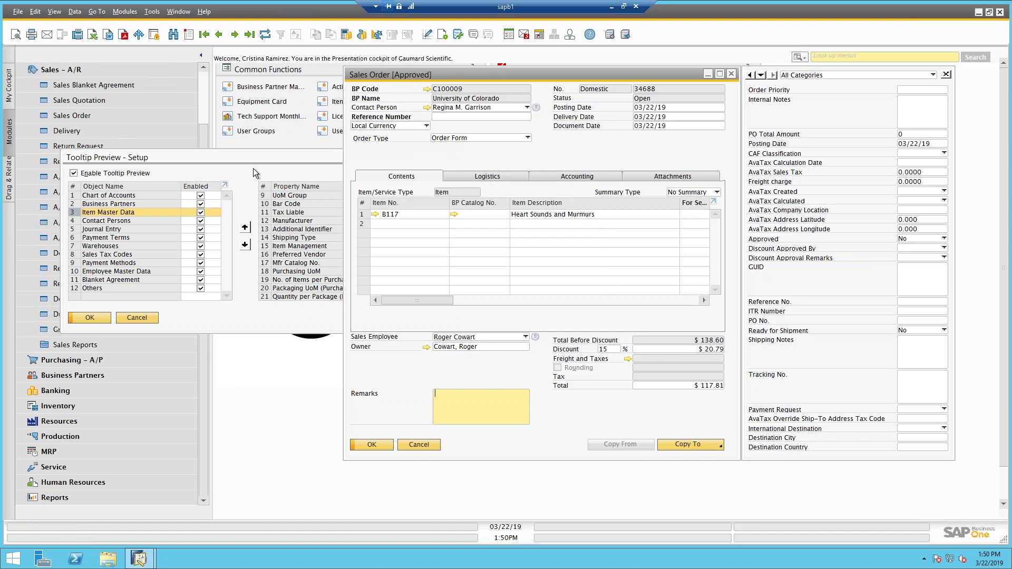
pyautogui.click(236, 157)
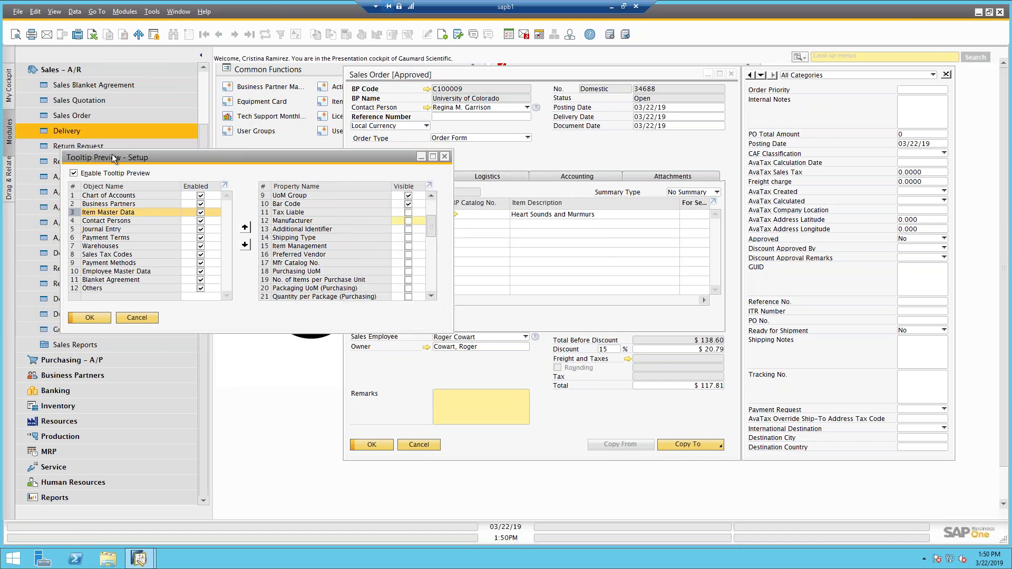
pyautogui.click(139, 318)
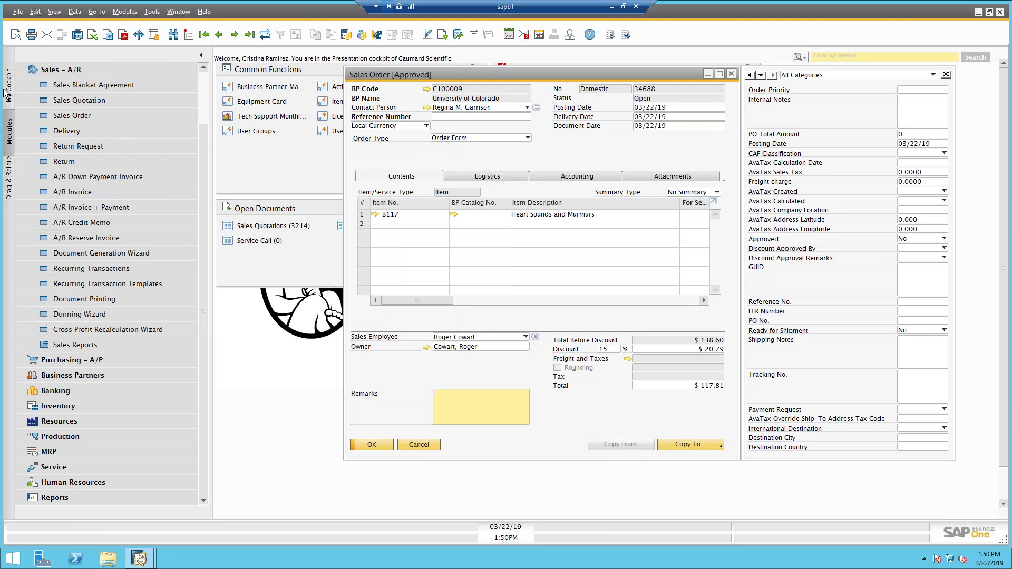
# Reopen the Tooltip Preview setup by searching for "tool", and locate its entry under Administration's System Initialization.
pyautogui.click(196, 140)
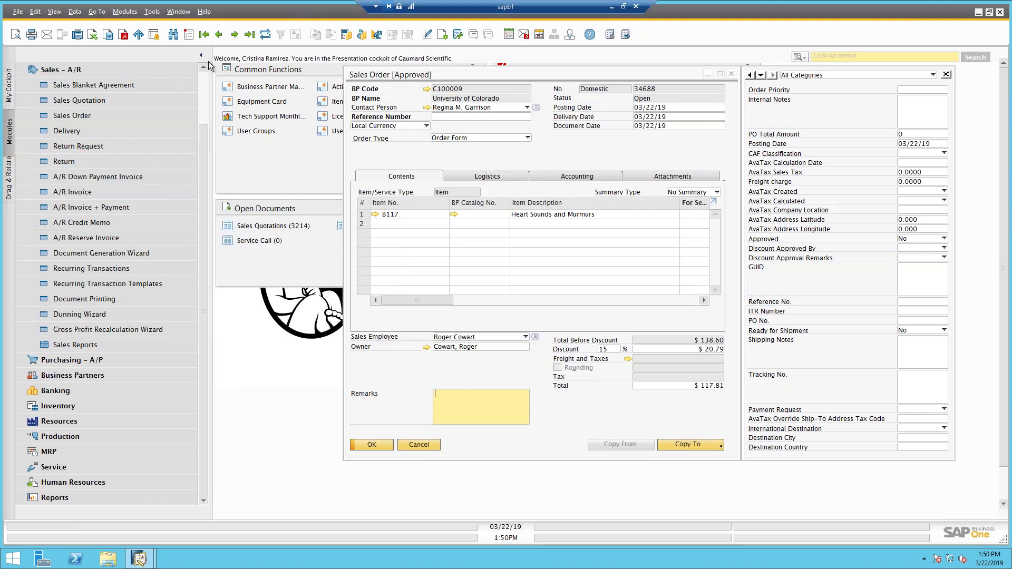
pyautogui.scroll(2, 207, 100)
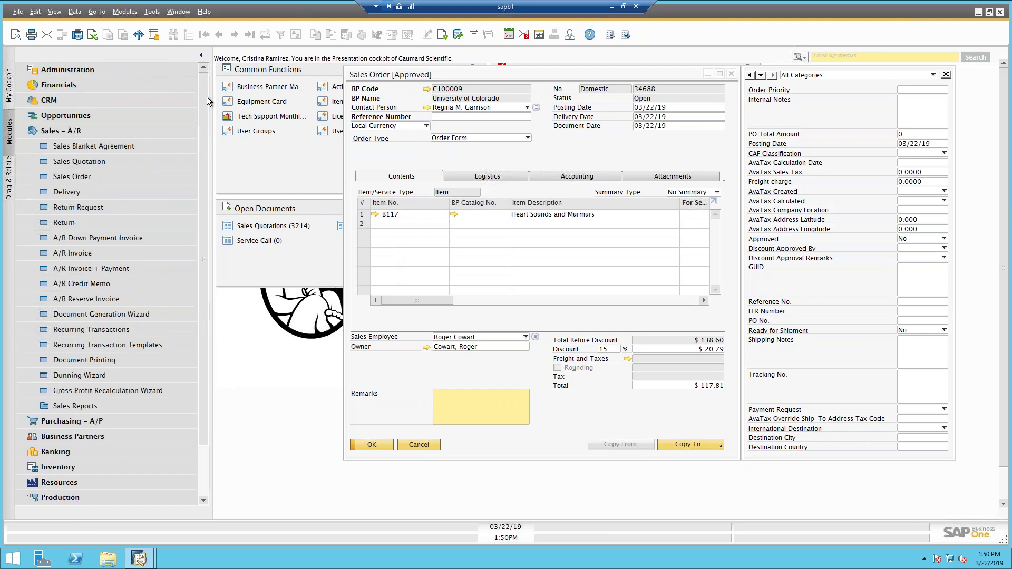
pyautogui.click(824, 57)
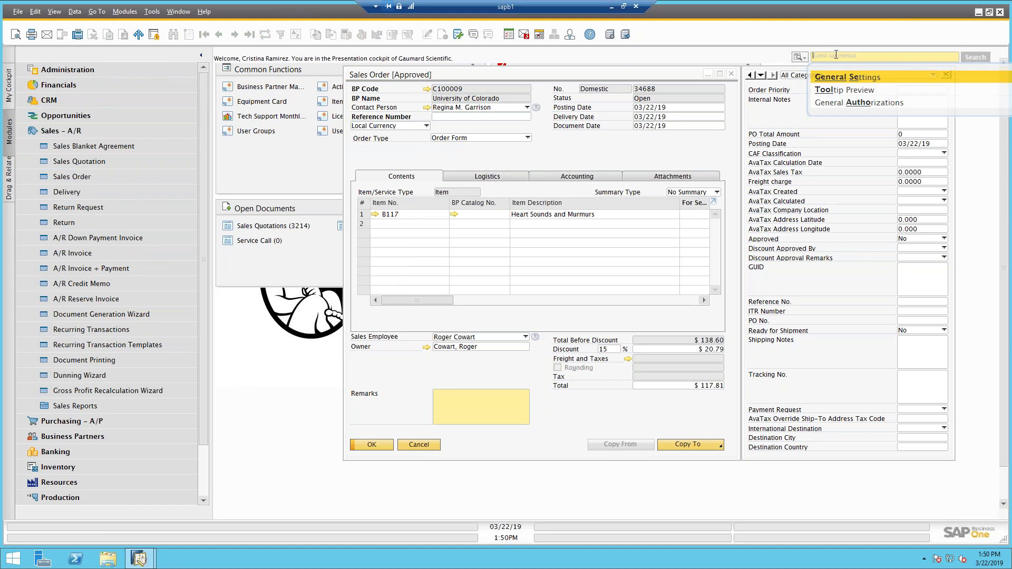
pyautogui.write('tool')
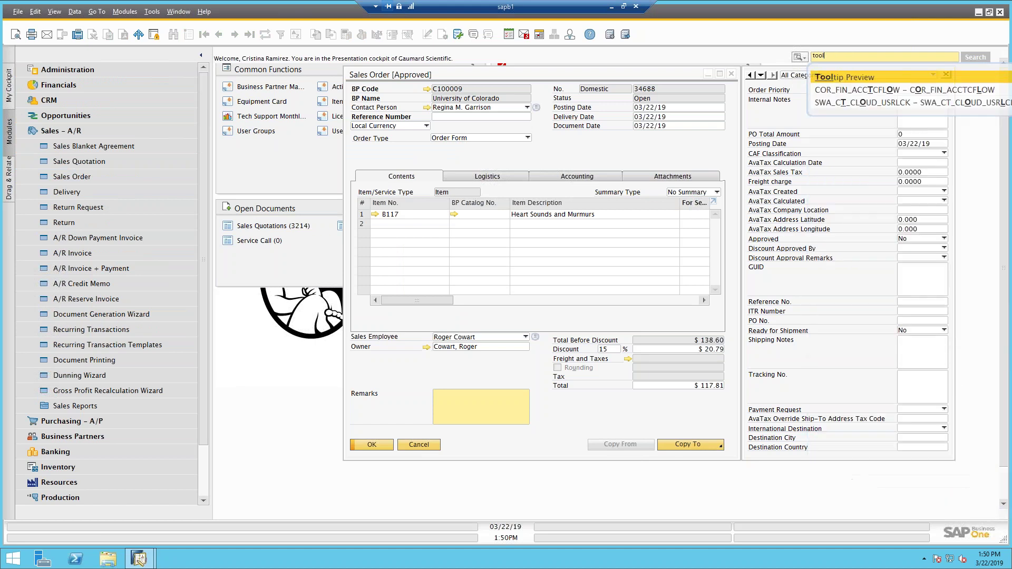
pyautogui.click(823, 78)
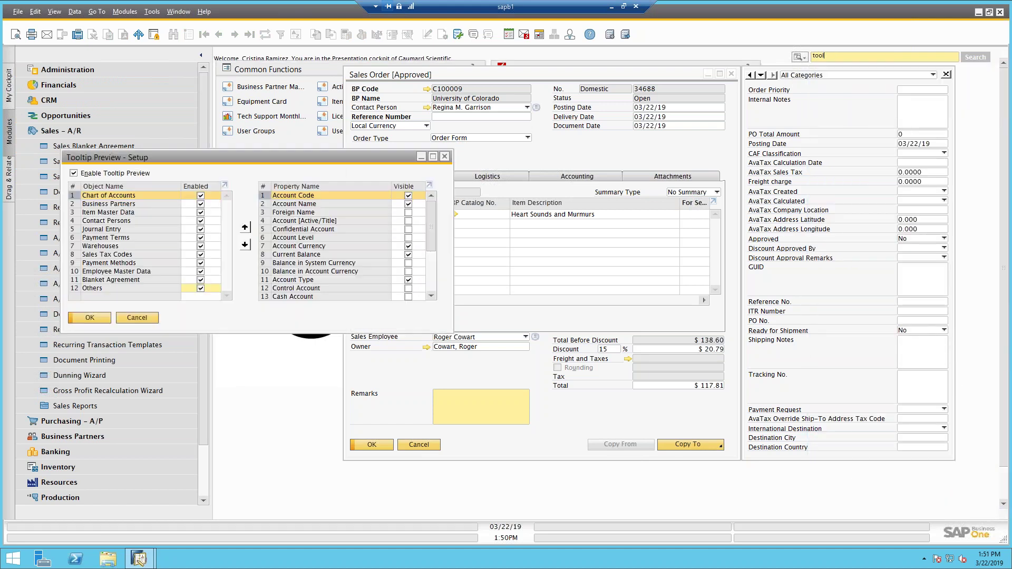
pyautogui.click(72, 69)
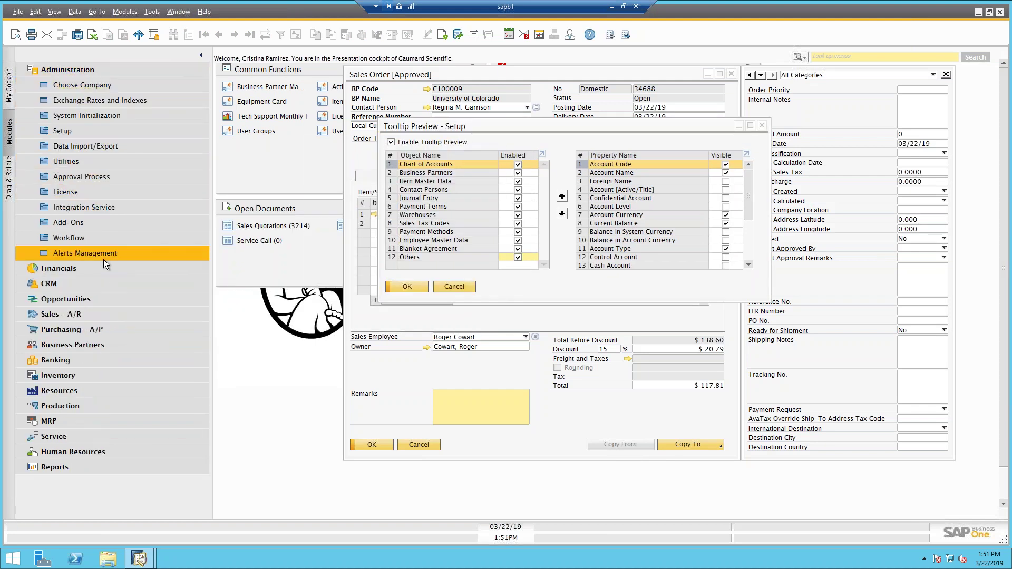
pyautogui.click(102, 115)
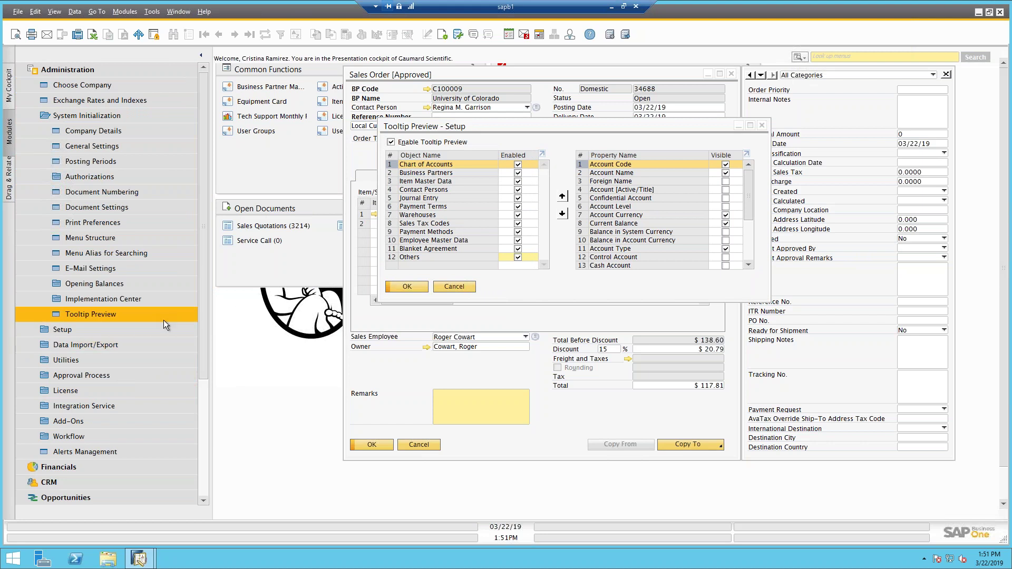
pyautogui.moveTo(501, 127); pyautogui.dragTo(173, 143)
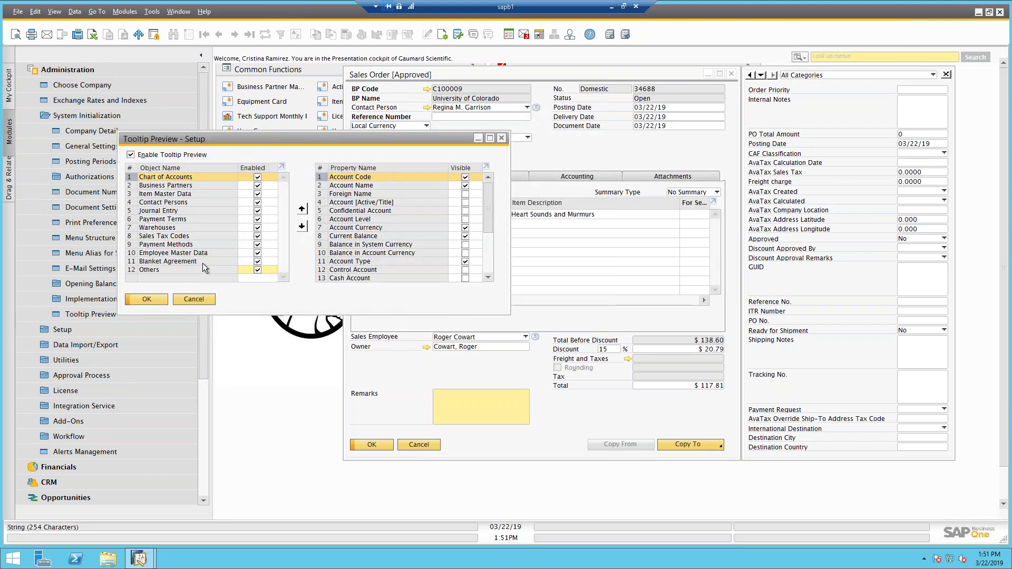
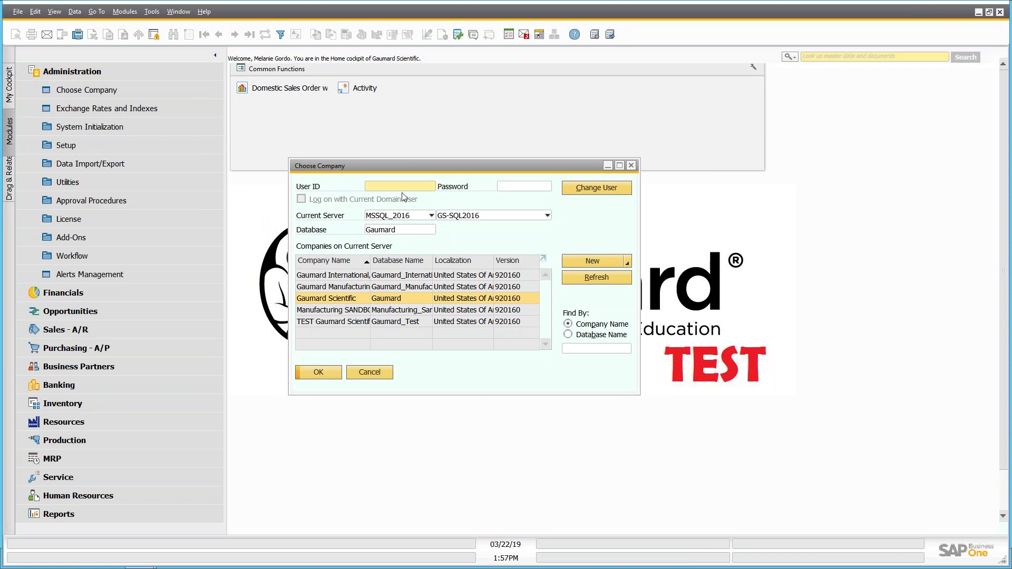
# Log on to the Gaumard Scientific company with the user ID and account password.
pyautogui.press('Tab')
pyautogui.write('********')
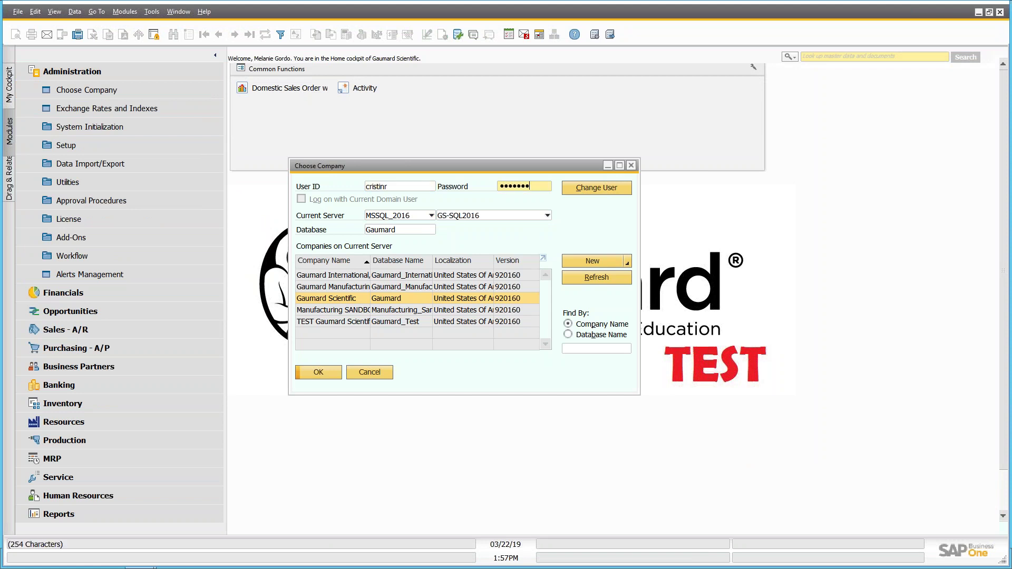
pyautogui.press('Return')
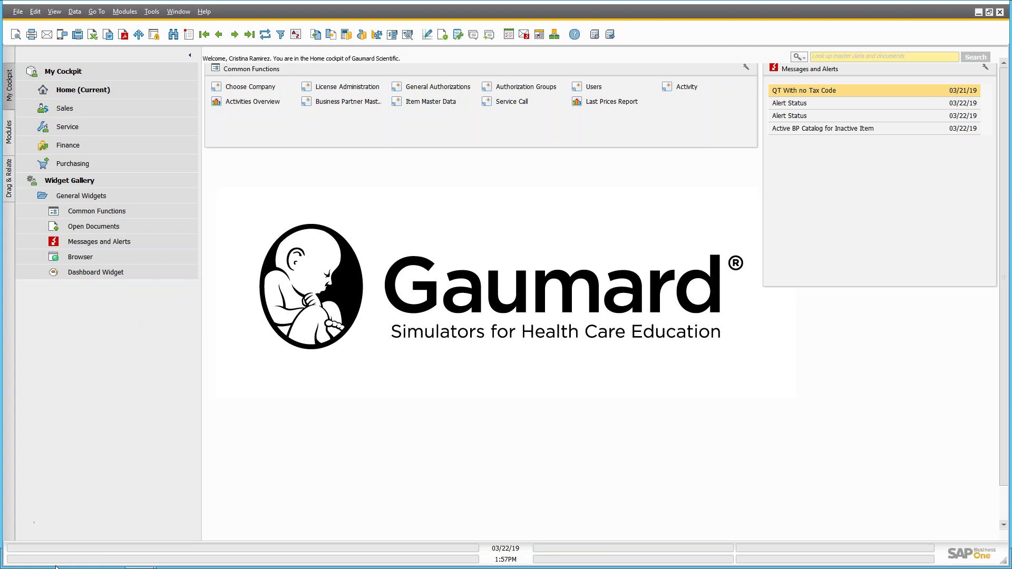
# Add a Dashboard Widget with Sales Analysis and Service Call to the Home cockpit, enlarge it, and switch to its second dashboard.
pyautogui.moveTo(71, 273); pyautogui.dragTo(243, 211)
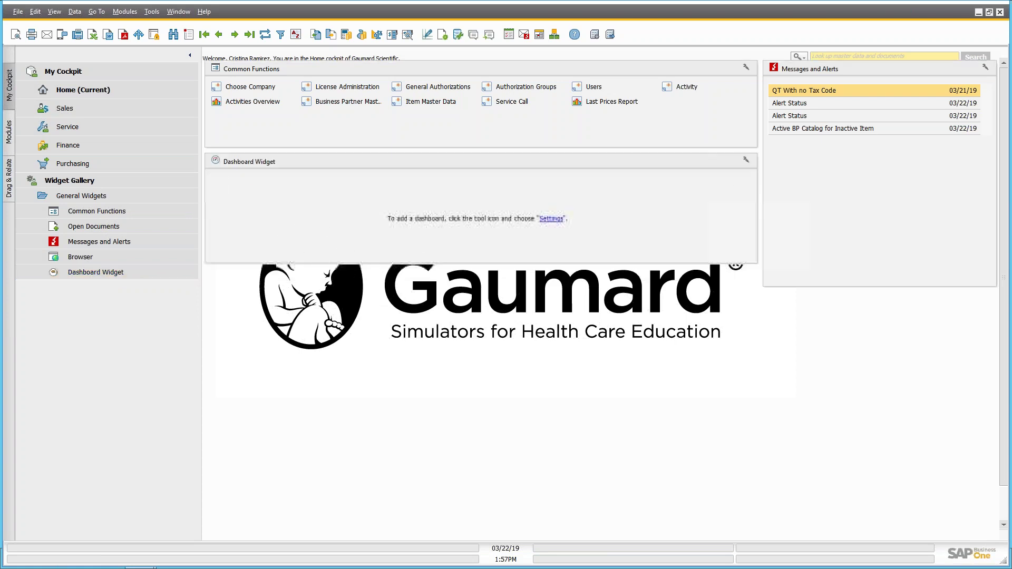
pyautogui.click(747, 160)
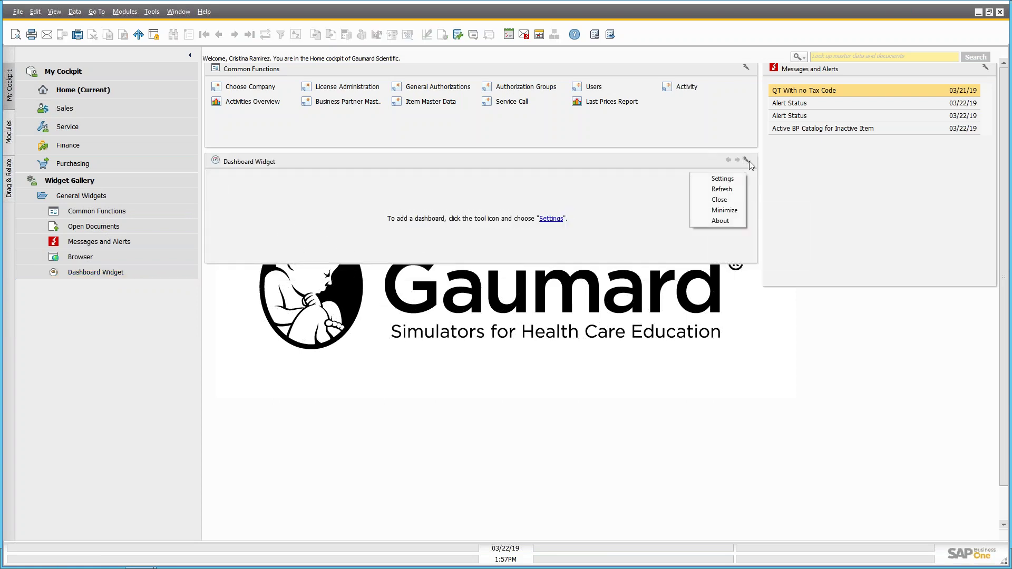
pyautogui.click(742, 175)
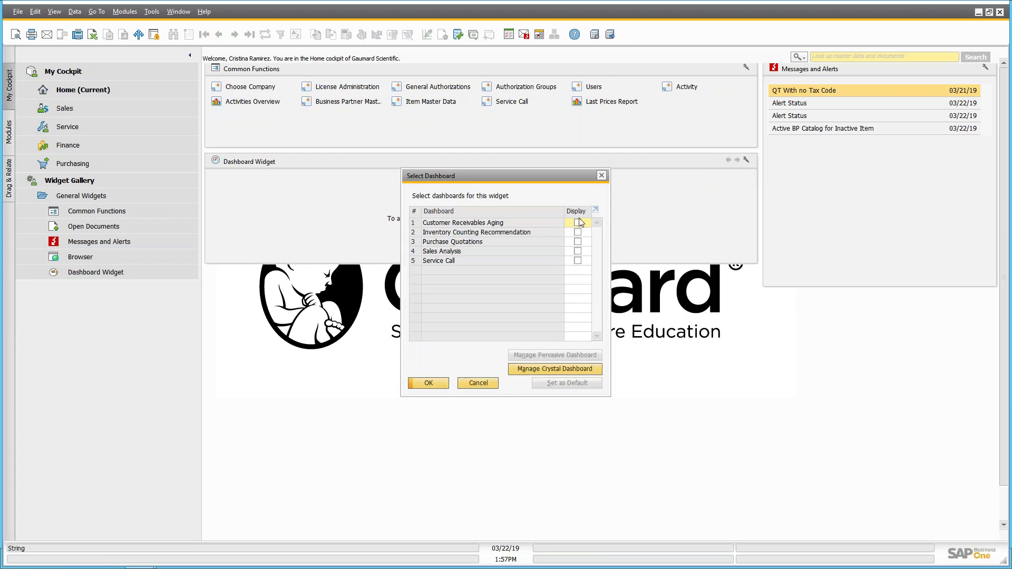
pyautogui.click(578, 252)
pyautogui.click(578, 261)
pyautogui.click(428, 383)
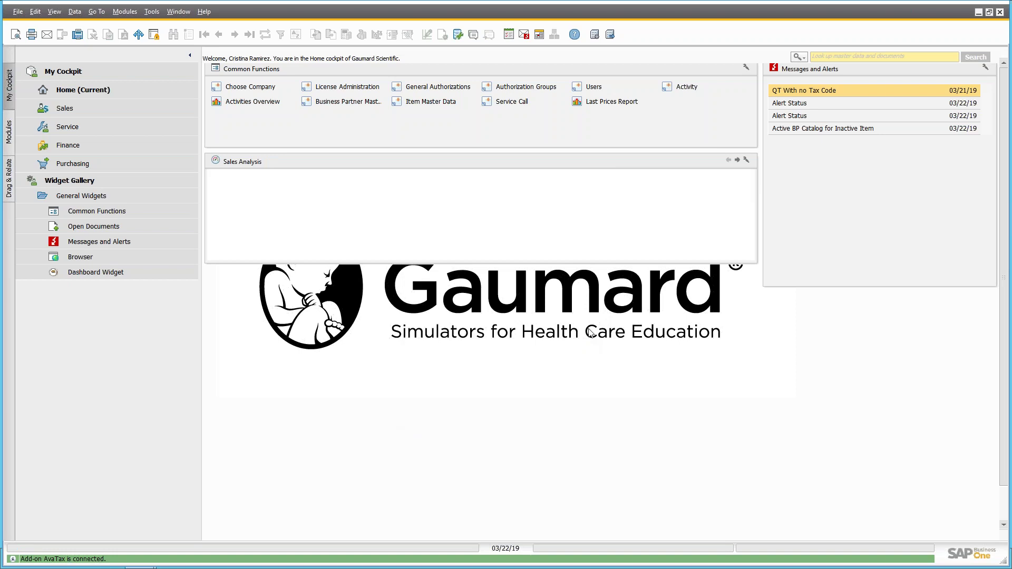
pyautogui.moveTo(582, 263); pyautogui.dragTo(599, 426)
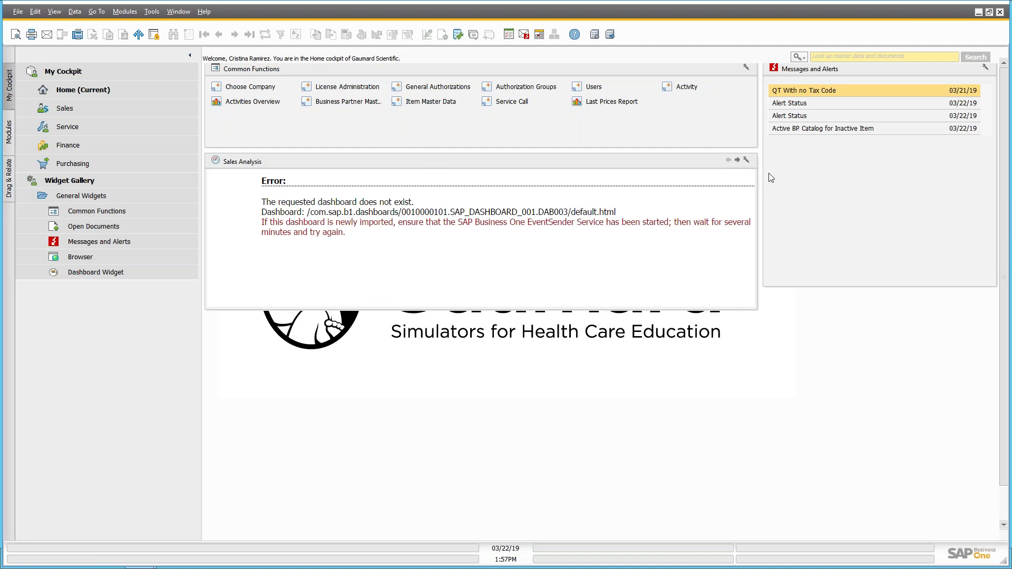
pyautogui.click(738, 161)
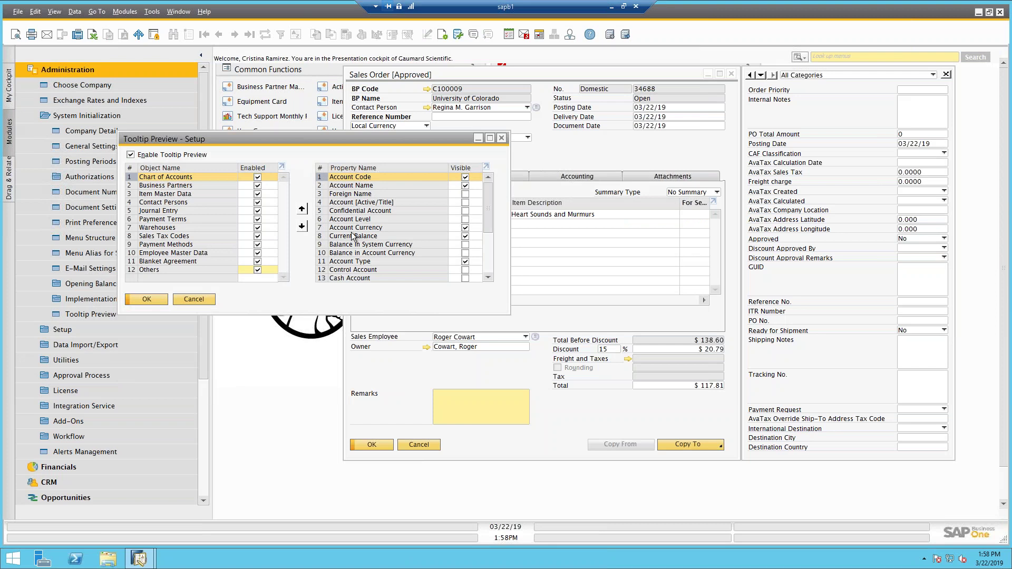
# Close the Tooltip Preview setup and the sales order, and find the logged-in user's record in Users setup.
pyautogui.click(204, 297)
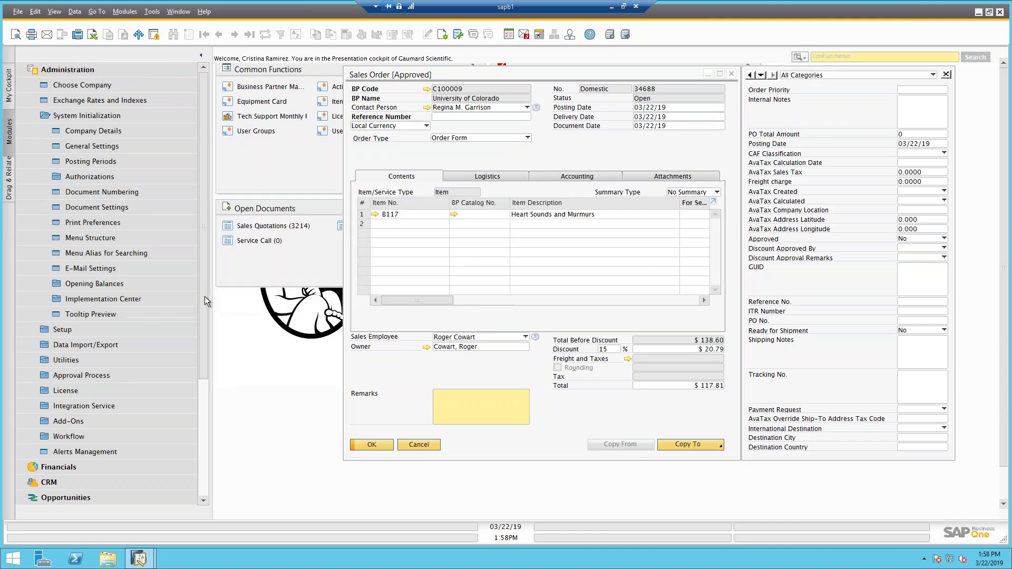
pyautogui.click(426, 448)
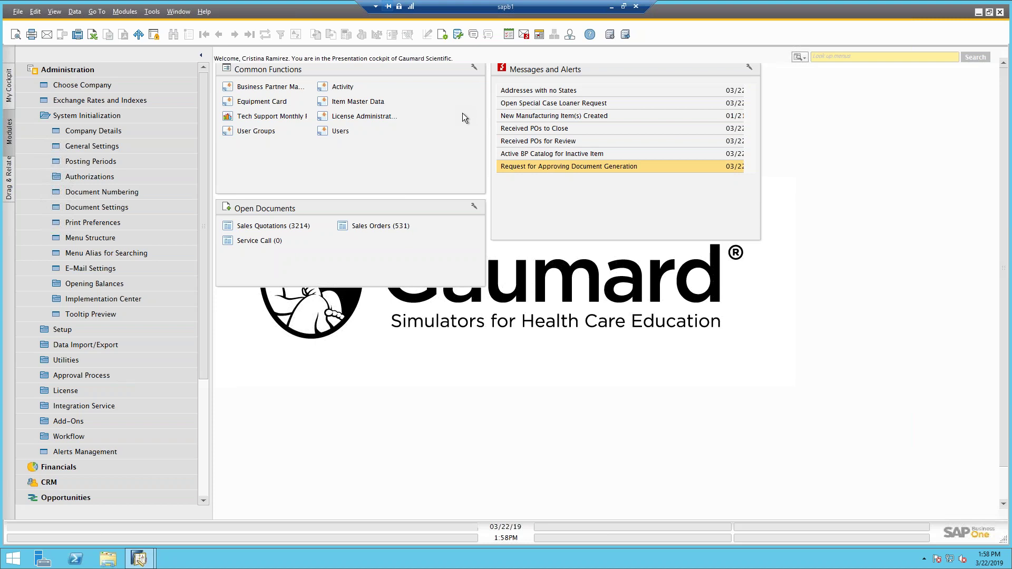
pyautogui.click(340, 131)
pyautogui.hotkey('ctrl', 'f')
pyautogui.write('cristinr')
pyautogui.press('Return')
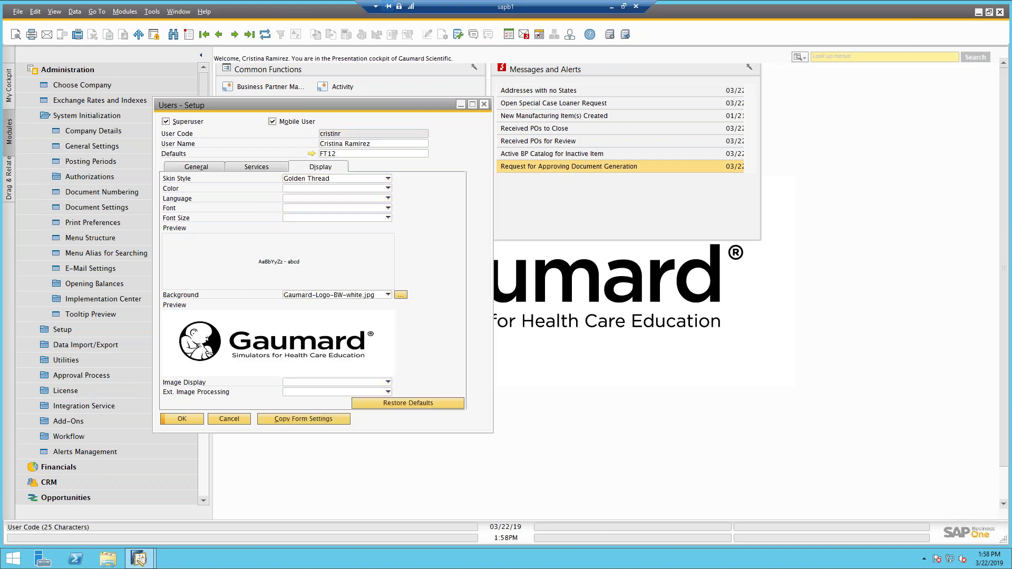
# Open Copy Form Settings for the user record and examine the available target users and groups.
pyautogui.click(285, 419)
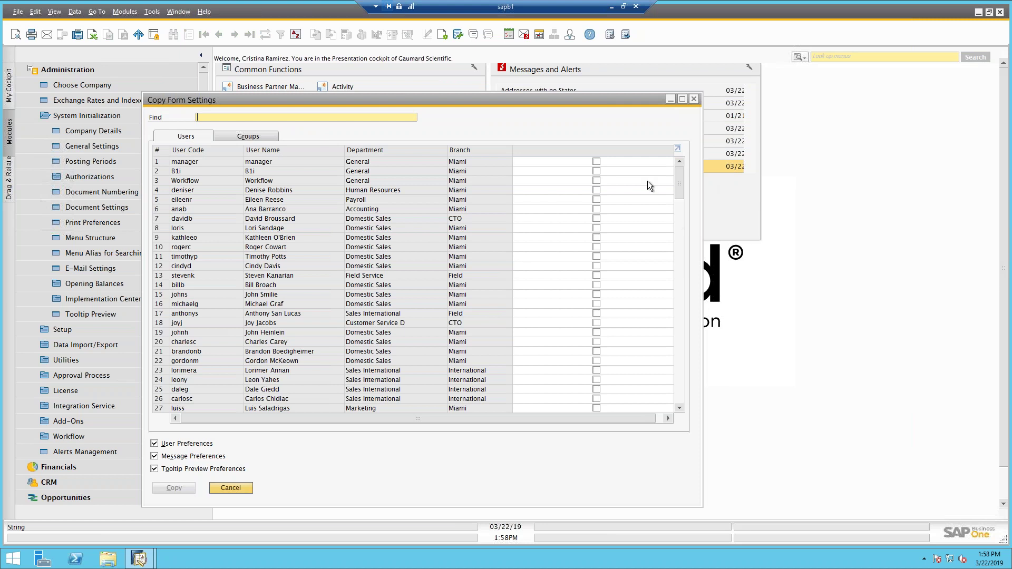
pyautogui.click(252, 137)
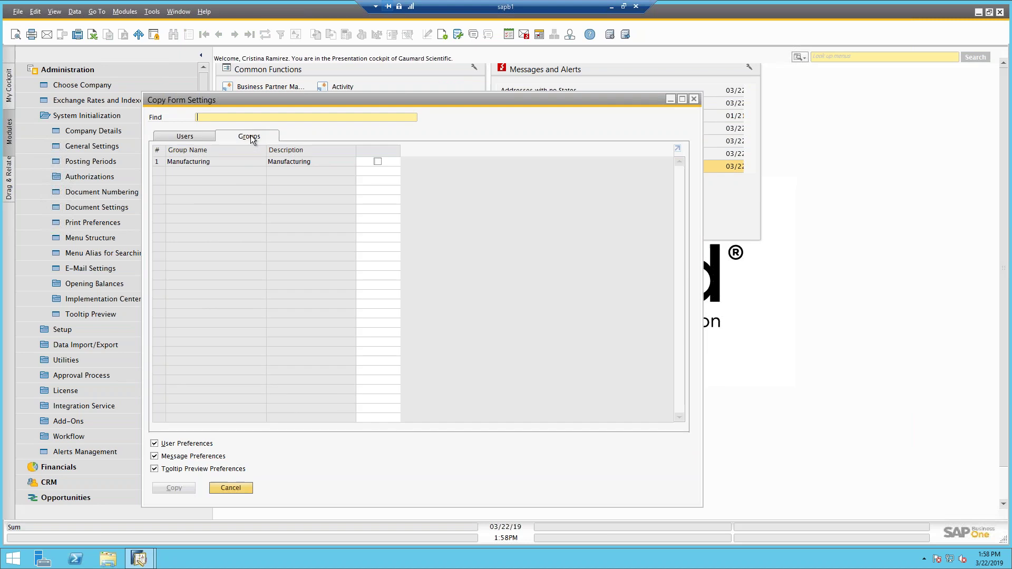
pyautogui.click(186, 137)
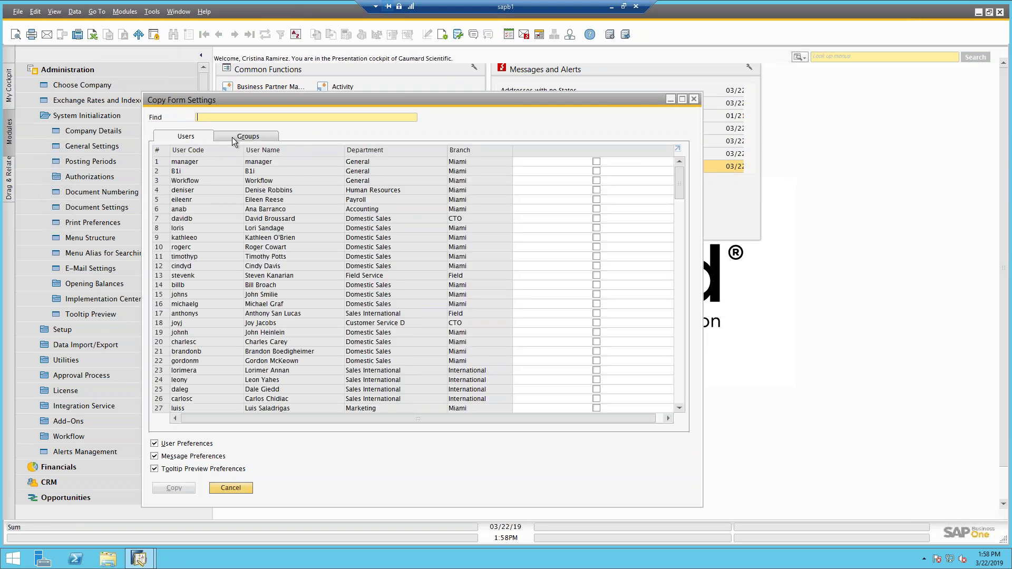
# Select three target users from Accounting and Domestic Sales for copying the form settings, cancel the copy, and close the user setup.
pyautogui.click(597, 209)
pyautogui.click(597, 247)
pyautogui.click(596, 294)
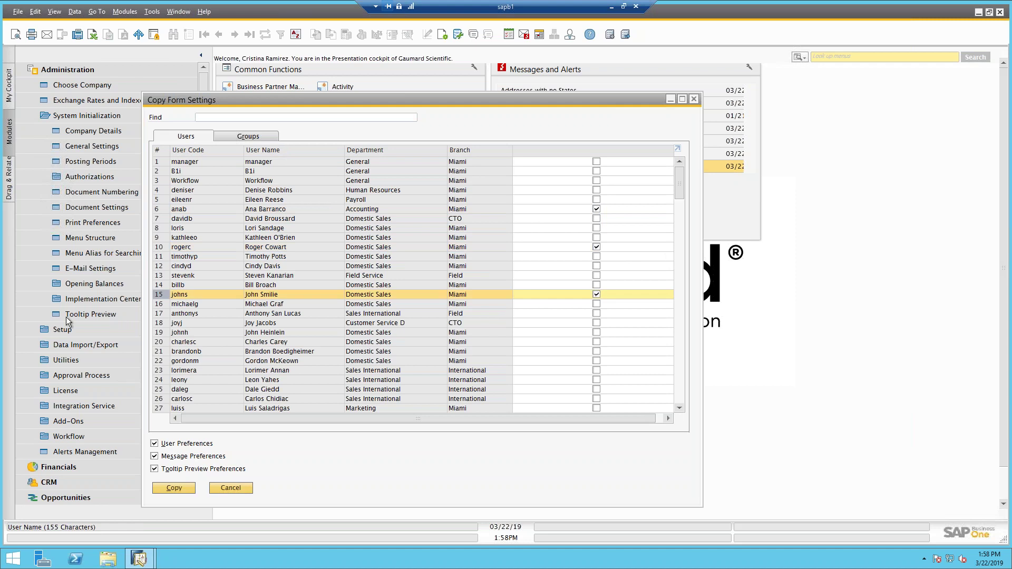
pyautogui.click(175, 489)
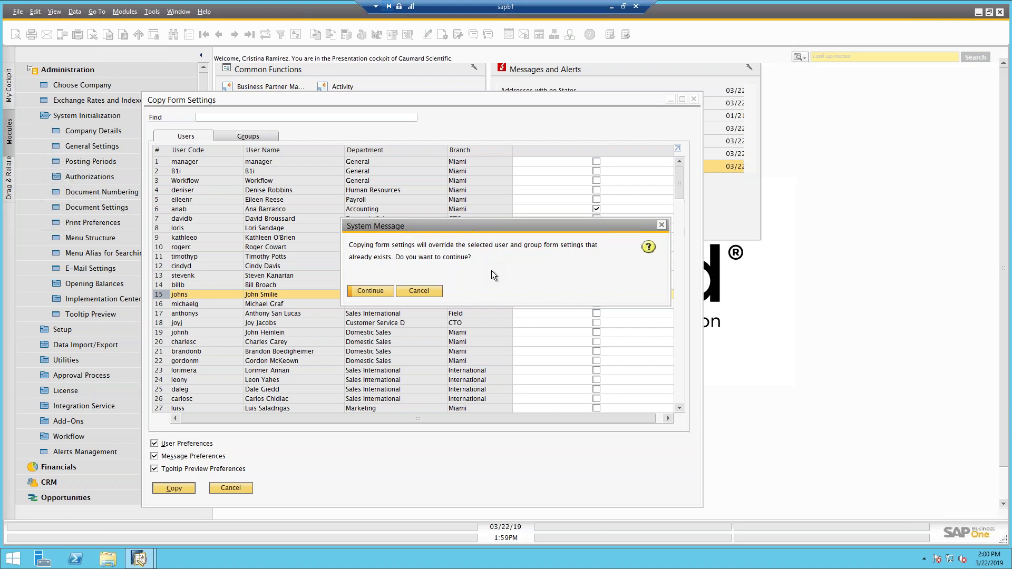
pyautogui.click(429, 293)
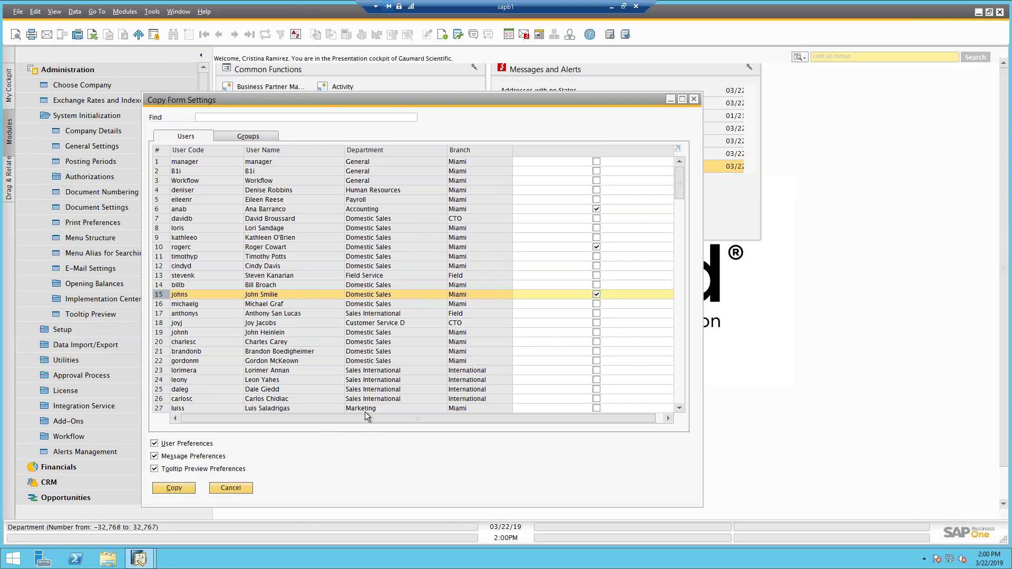
pyautogui.click(238, 486)
pyautogui.click(248, 419)
pyautogui.click(70, 125)
pyautogui.click(77, 90)
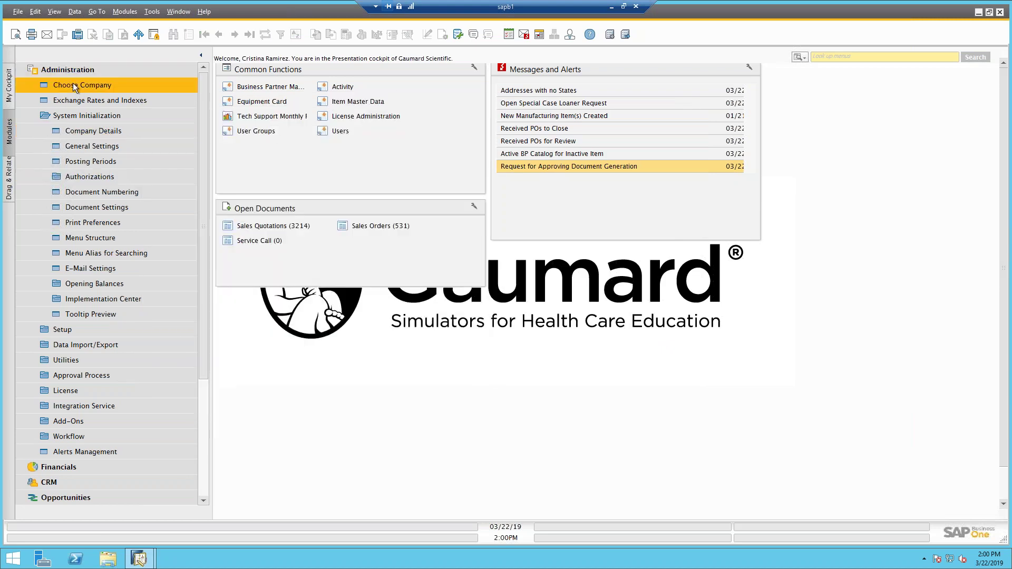
pyautogui.click(50, 118)
pyautogui.click(86, 180)
pyautogui.click(65, 114)
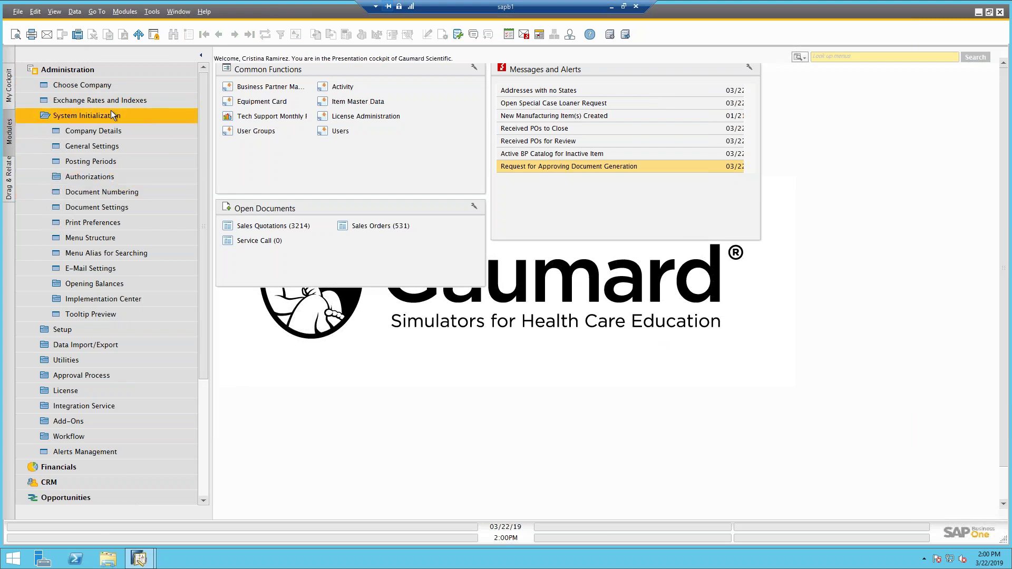
# Find and open Sales Order through the menu search, browse back two orders, and move the window clear of the form's far edge.
pyautogui.click(820, 55)
pyautogui.write('sales or')
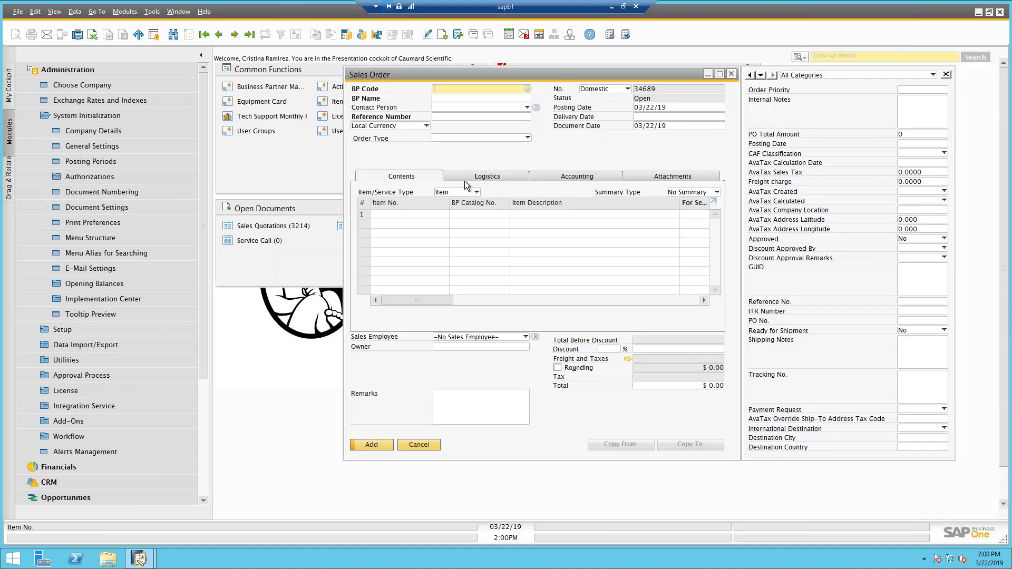
pyautogui.click(219, 34)
pyautogui.click(219, 34)
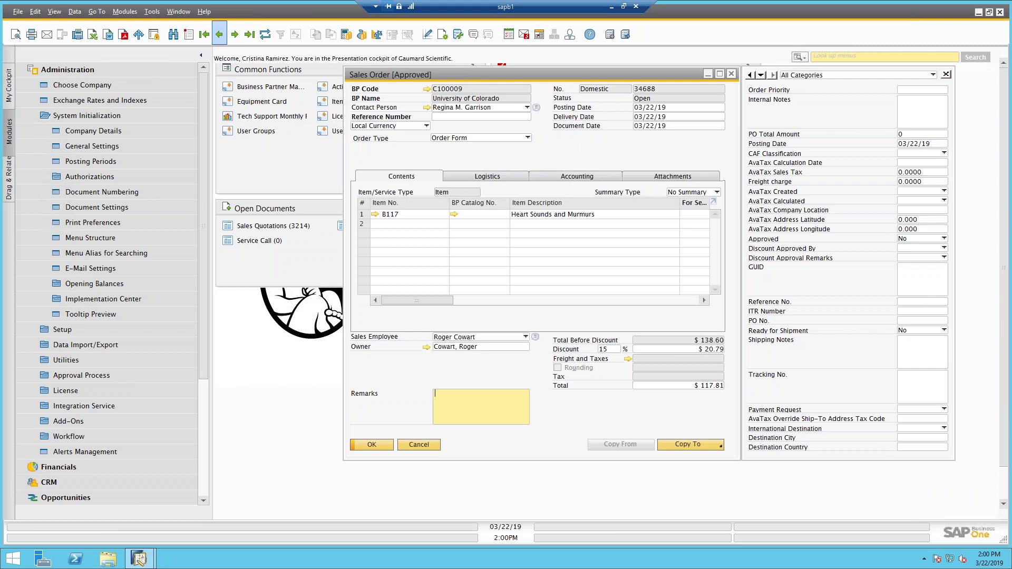
pyautogui.moveTo(478, 75); pyautogui.dragTo(225, 93)
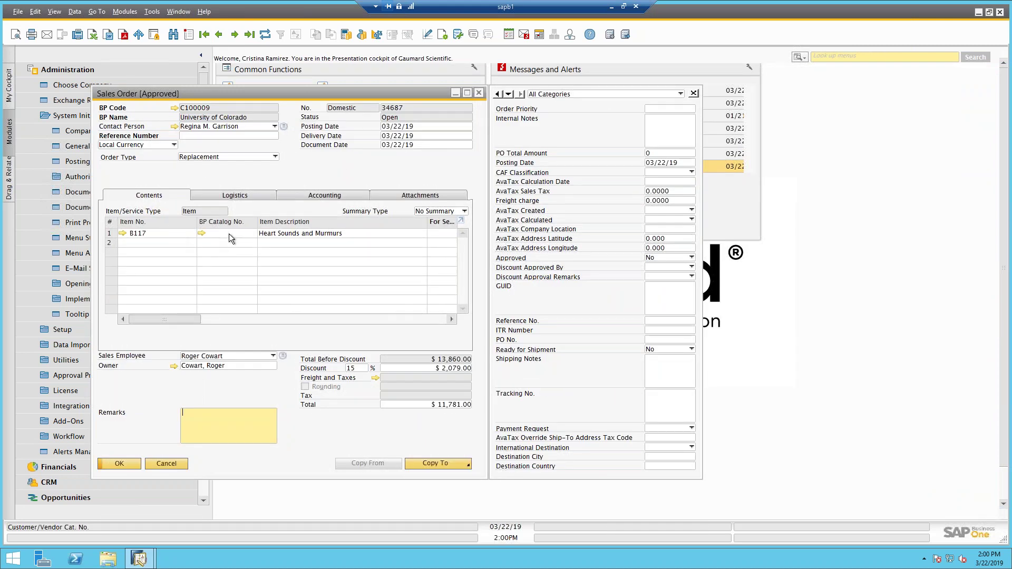
pyautogui.click(457, 36)
pyautogui.click(473, 363)
pyautogui.click(457, 35)
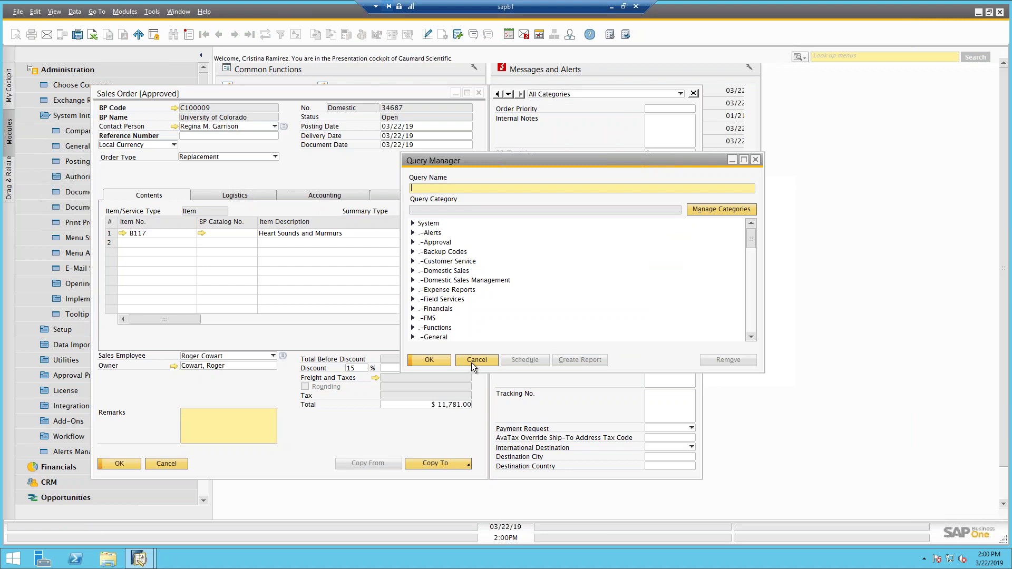
pyautogui.click(471, 362)
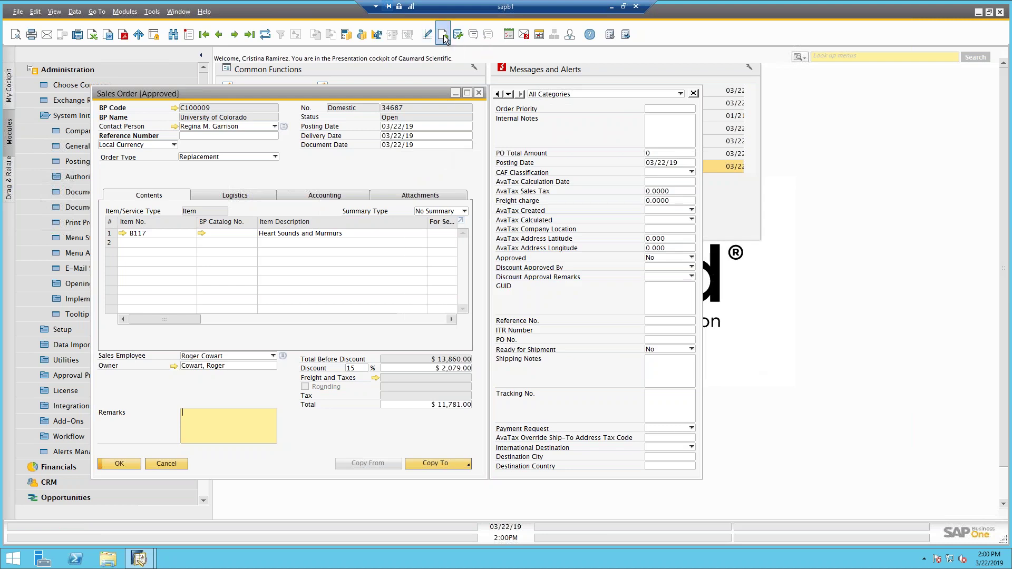
# Hide the Item No. column in the sales order's Table Format form settings and check the item table.
pyautogui.click(444, 35)
pyautogui.click(240, 137)
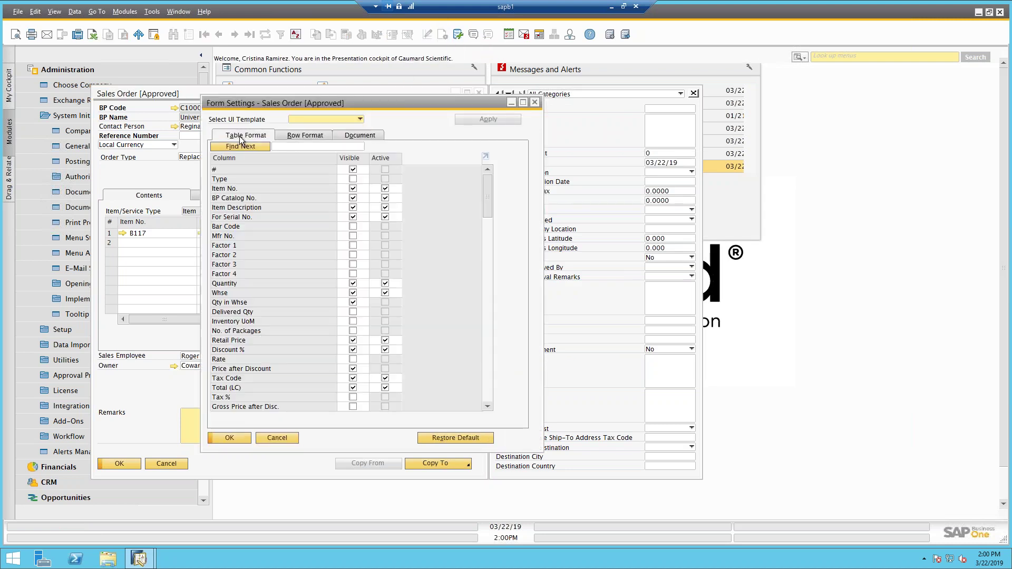
pyautogui.click(353, 188)
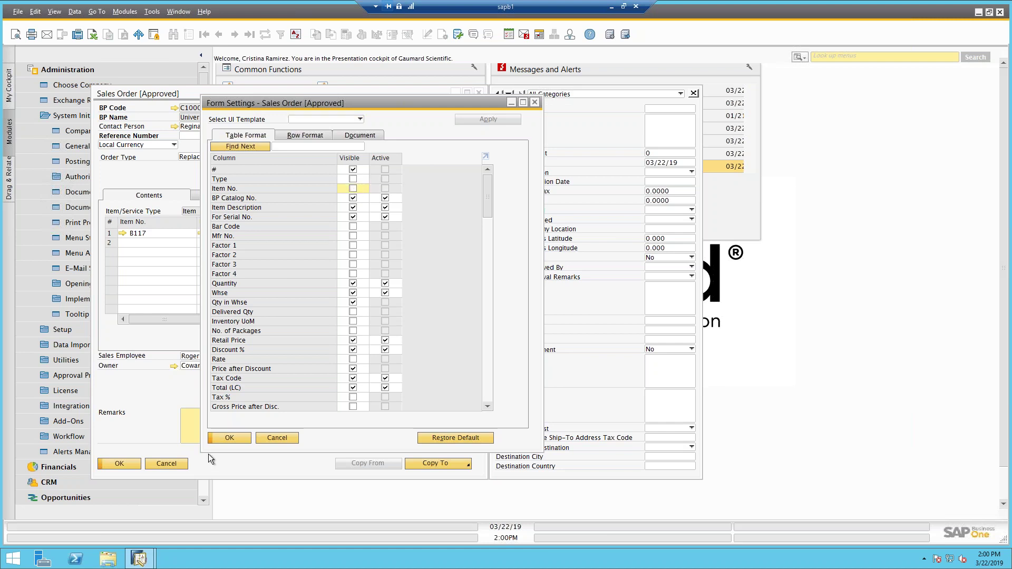
pyautogui.click(229, 438)
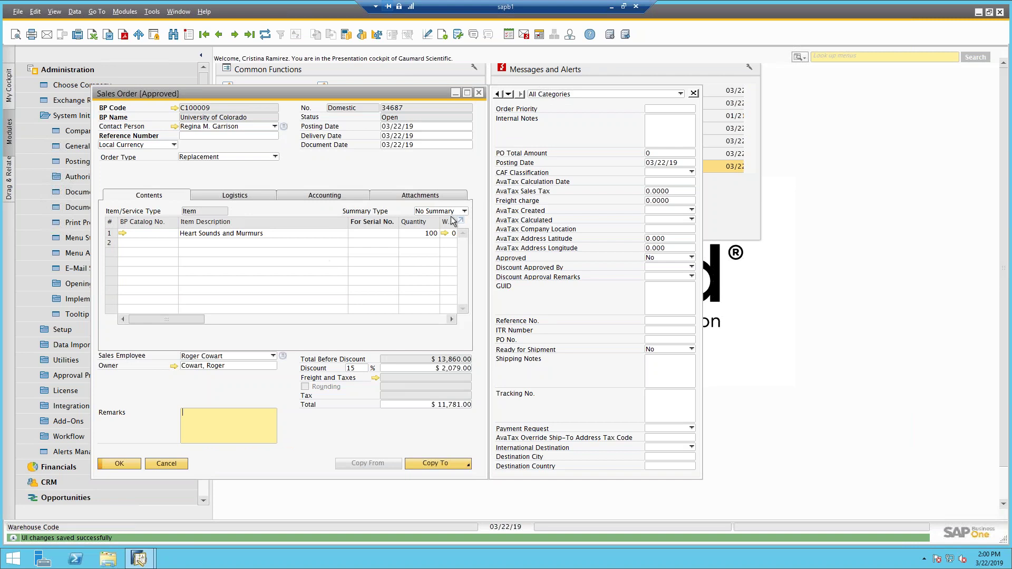
pyautogui.moveTo(175, 321); pyautogui.dragTo(122, 322)
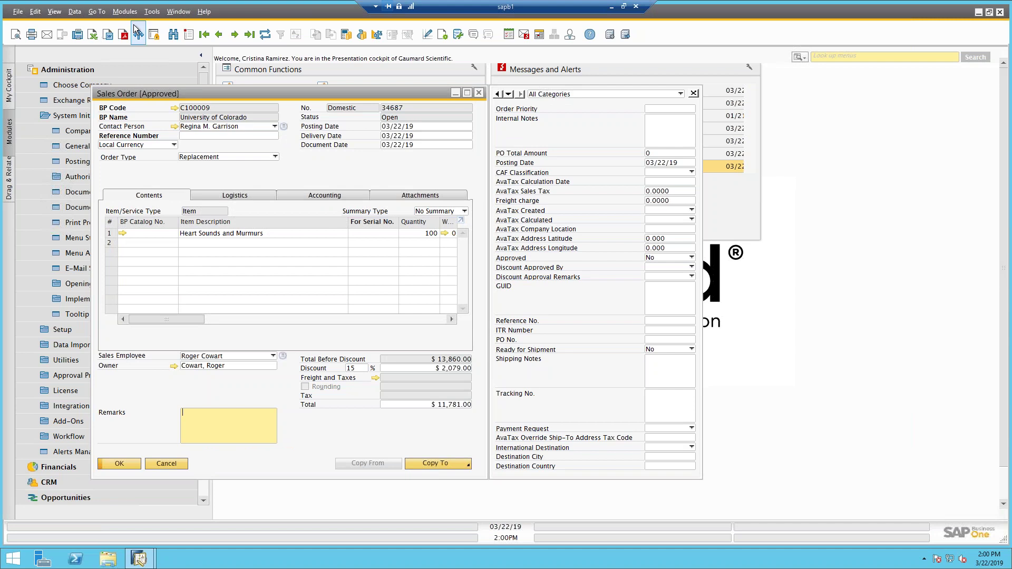
# Put the sales order form into UI Edit Mode and view the editing options for the item table.
pyautogui.click(152, 12)
pyautogui.click(174, 91)
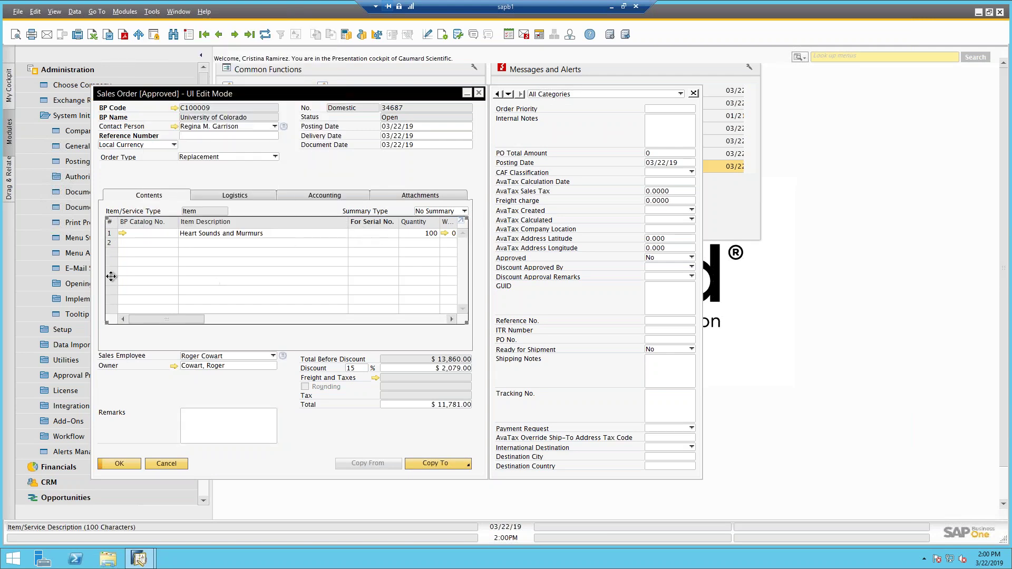
pyautogui.rightClick(230, 254)
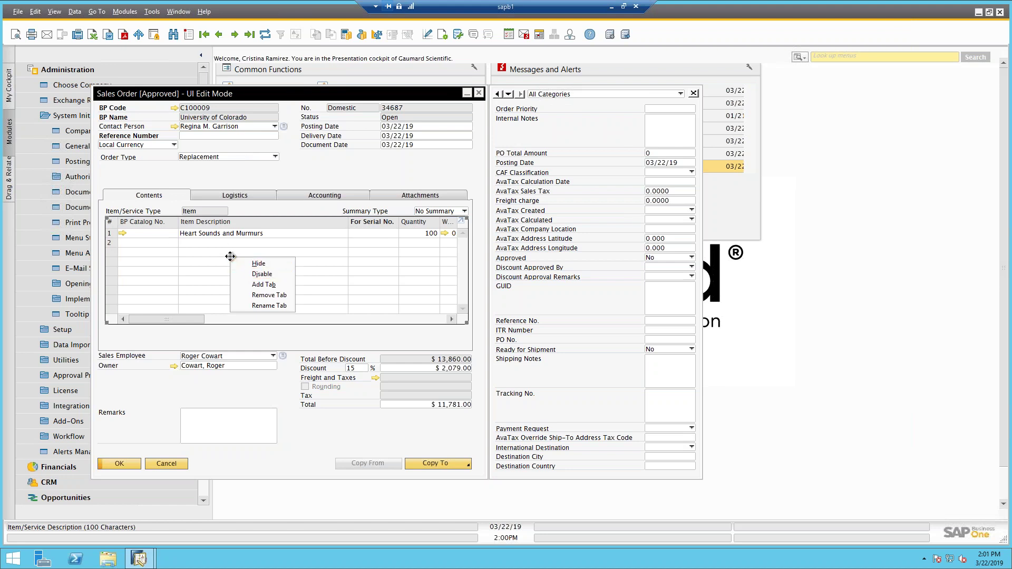
pyautogui.click(271, 348)
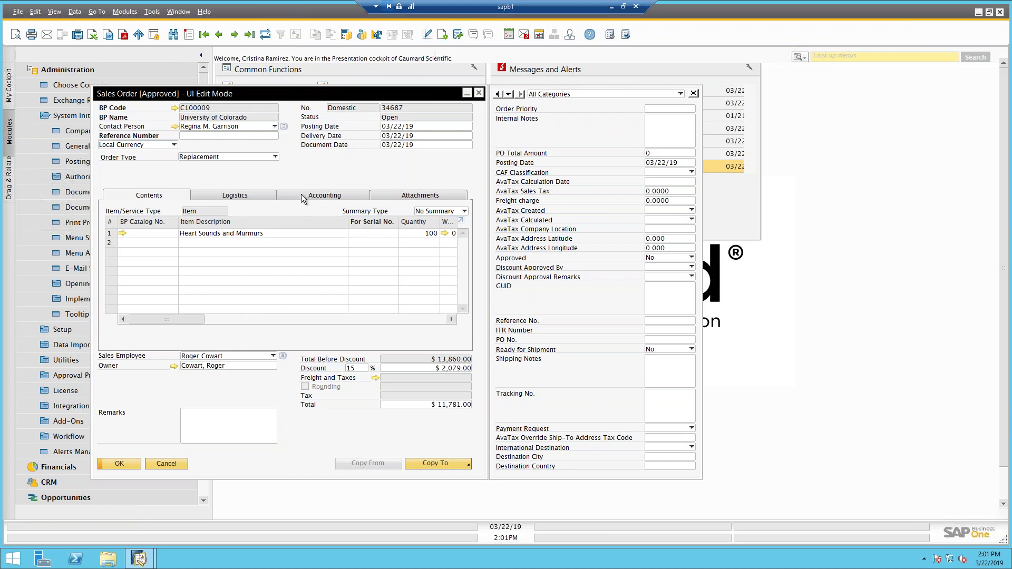
# View the form-level editing options, and disable the item table on the Contents tab.
pyautogui.rightClick(296, 177)
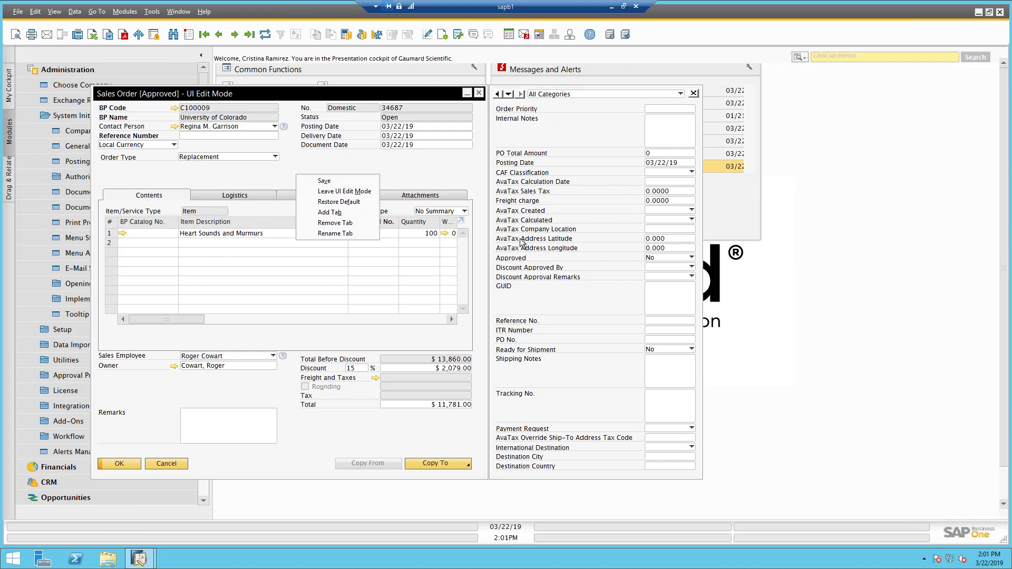
pyautogui.click(212, 278)
pyautogui.rightClick(264, 268)
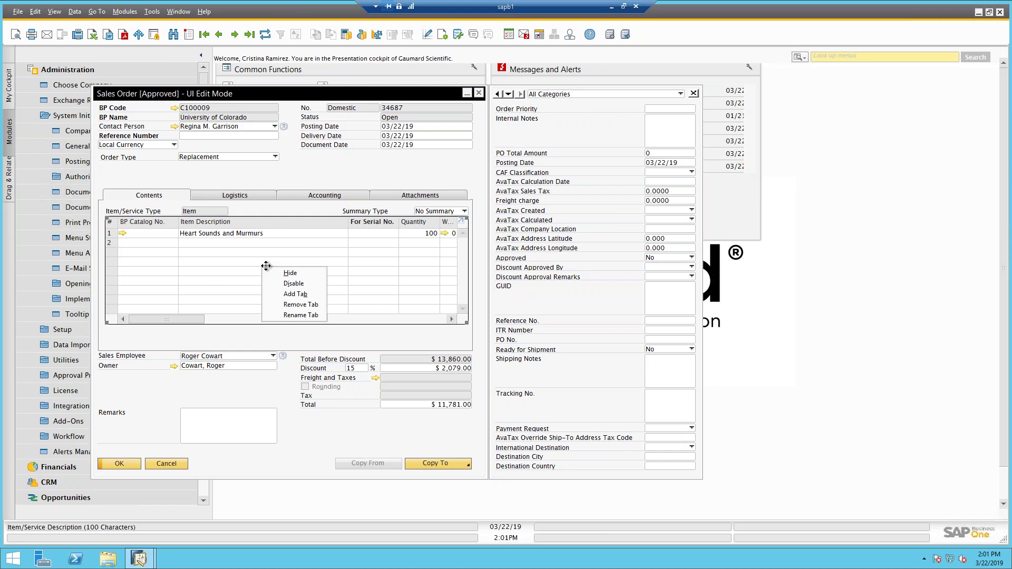
pyautogui.click(271, 283)
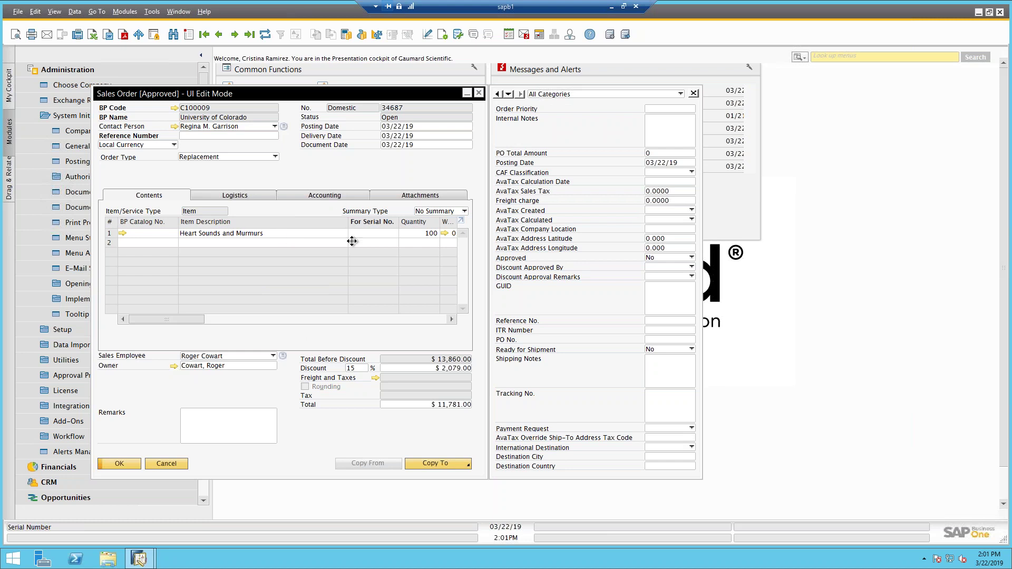
# Restore the default UI of the Contents tab, and leave UI Edit Mode.
pyautogui.rightClick(285, 219)
pyautogui.click(292, 238)
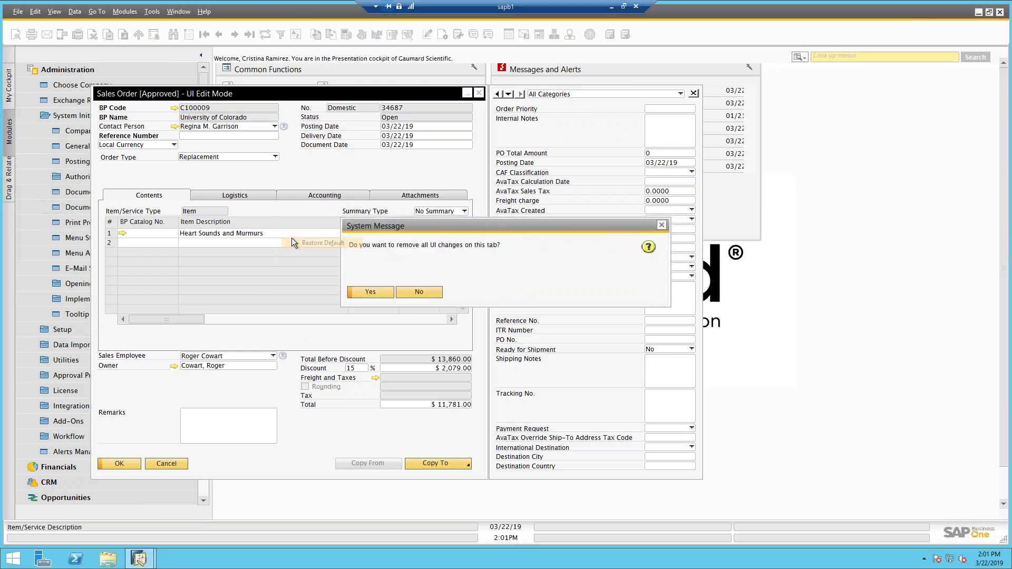
pyautogui.click(370, 293)
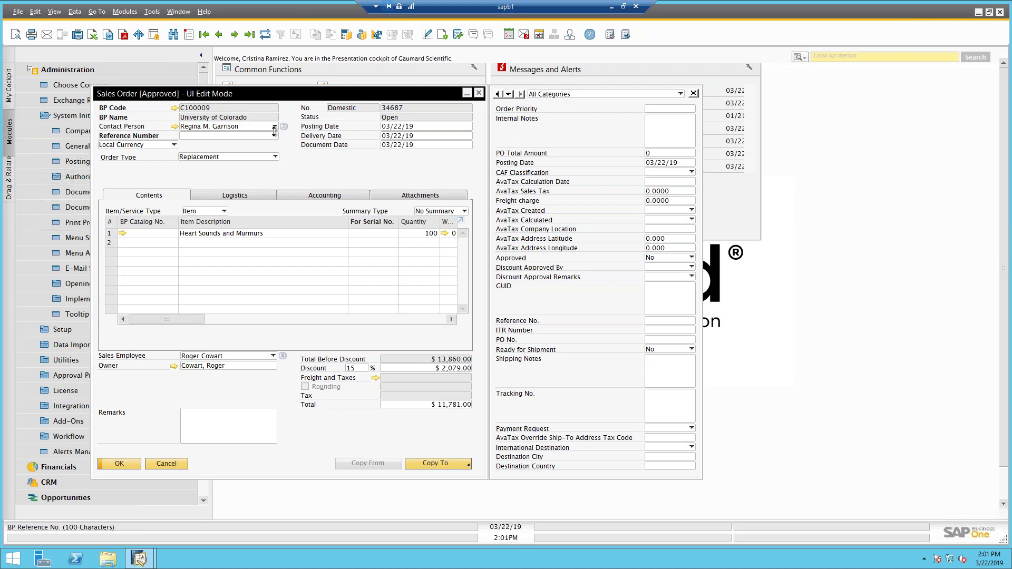
pyautogui.rightClick(293, 157)
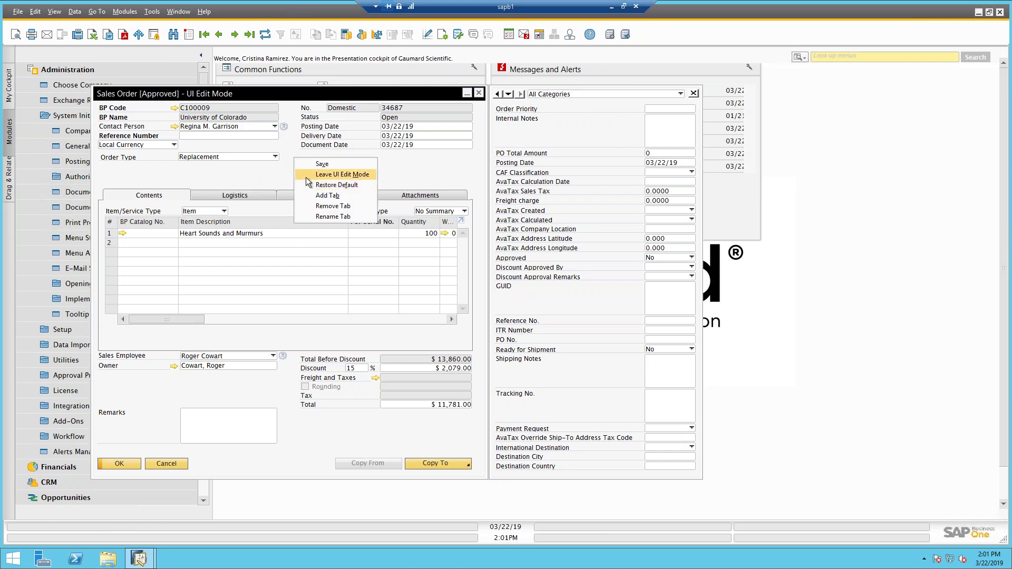
pyautogui.click(306, 176)
pyautogui.click(371, 291)
pyautogui.moveTo(158, 319); pyautogui.dragTo(136, 330)
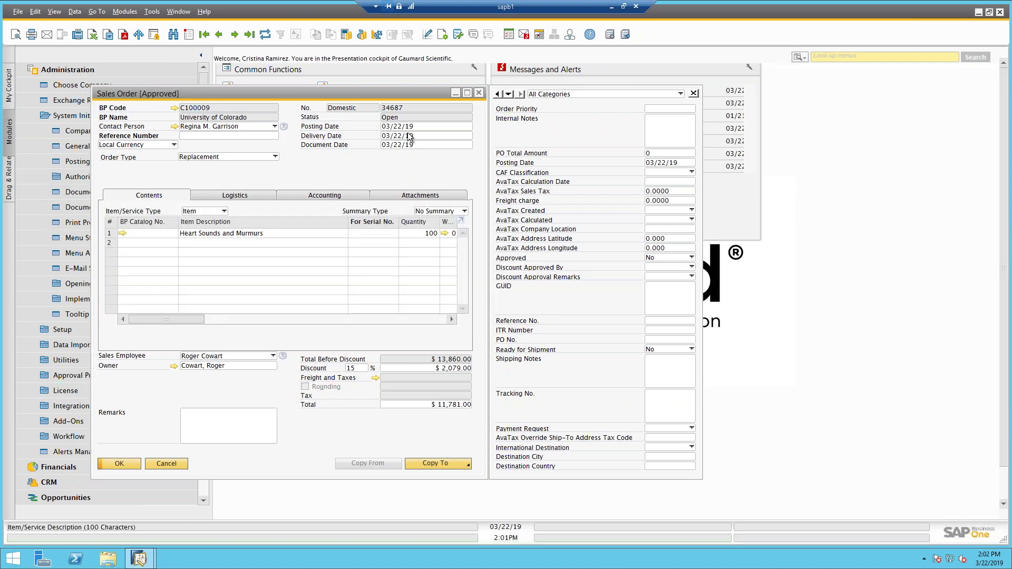
# Look through the sales order's form settings, enter "cost" as the Table Format column search, clear it, and cancel the settings.
pyautogui.click(443, 35)
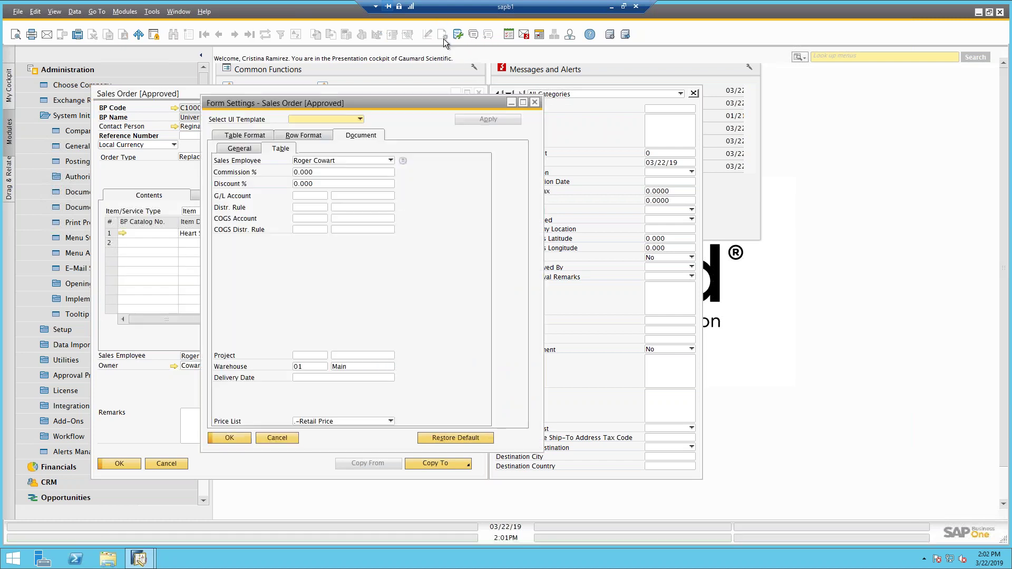
pyautogui.click(242, 149)
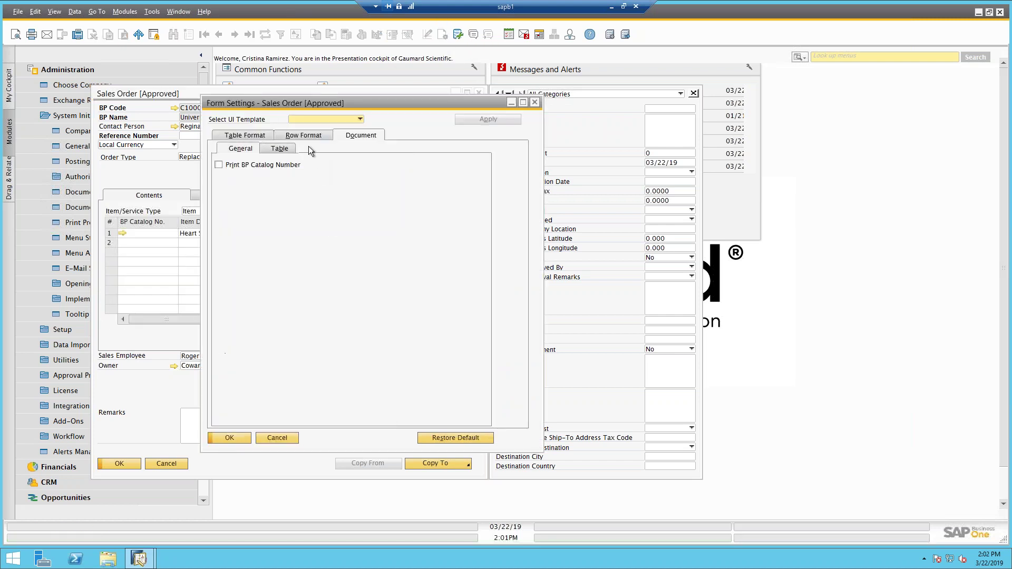
pyautogui.click(252, 138)
pyautogui.click(316, 146)
pyautogui.write('cost')
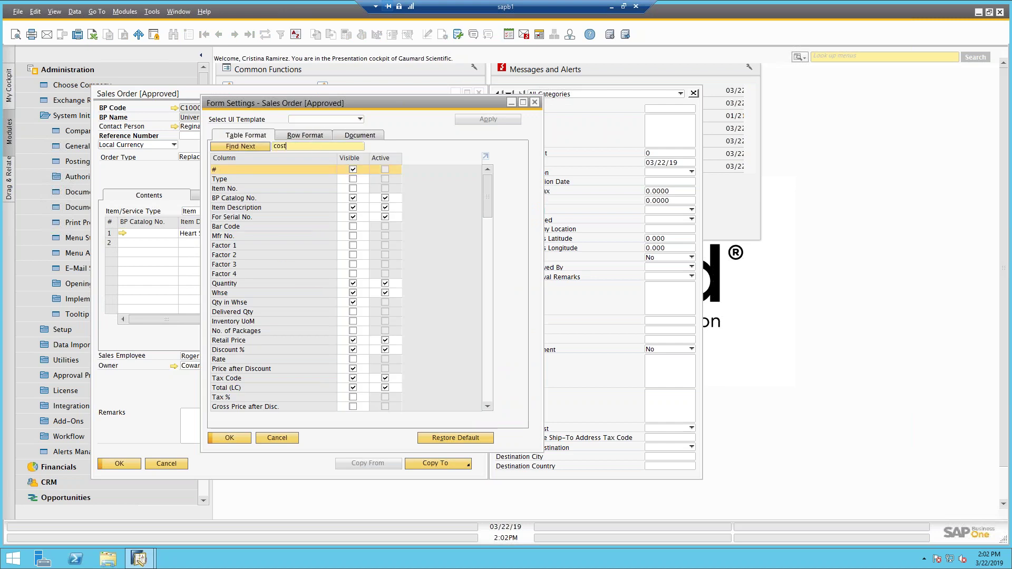
pyautogui.press('BackSpace')
pyautogui.press('BackSpace')
pyautogui.press('BackSpace')
pyautogui.press('BackSpace')
pyautogui.click(267, 441)
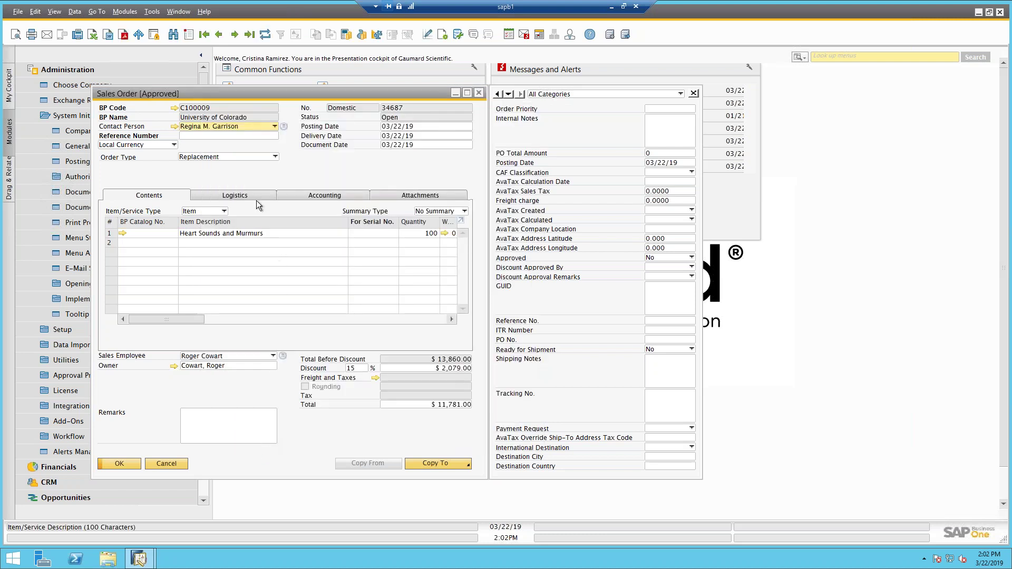
# Open the sales order's form settings, look through the Table Format columns, and move the settings window clear of the order header.
pyautogui.click(442, 34)
pyautogui.click(252, 136)
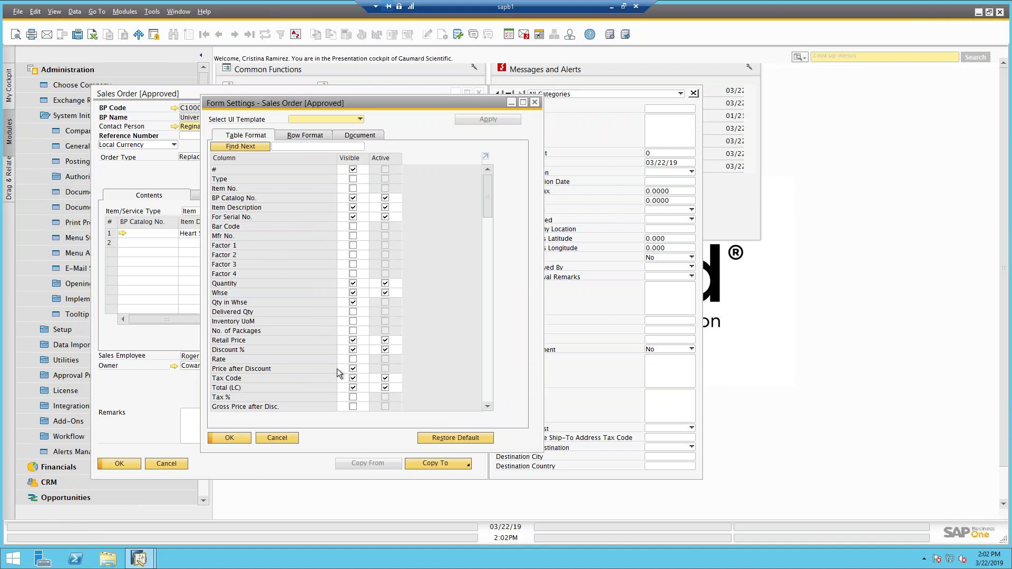
pyautogui.scroll(-3, 327, 353)
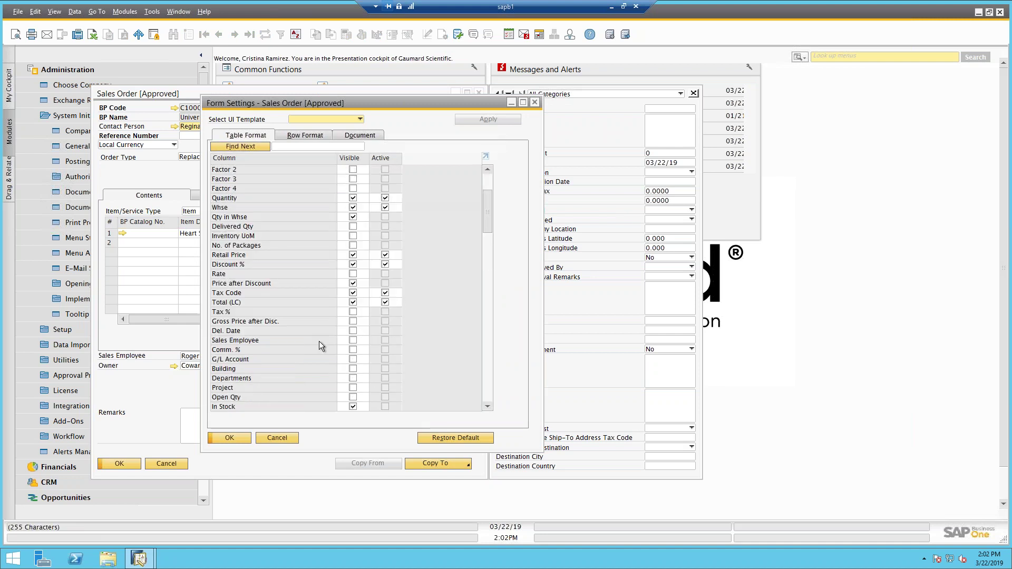
pyautogui.scroll(-3, 318, 341)
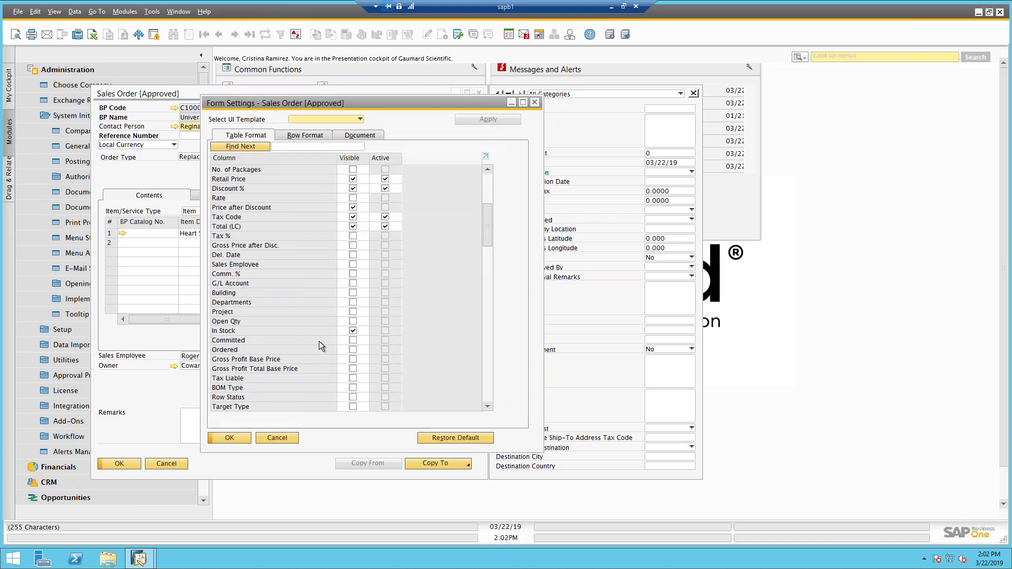
pyautogui.scroll(4, 318, 340)
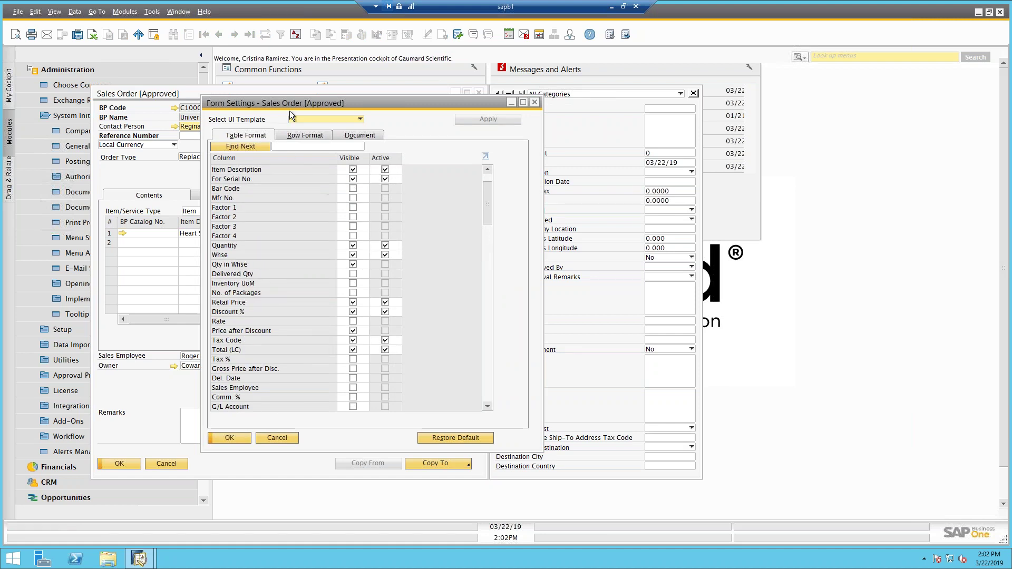
pyautogui.moveTo(285, 107); pyautogui.dragTo(371, 167)
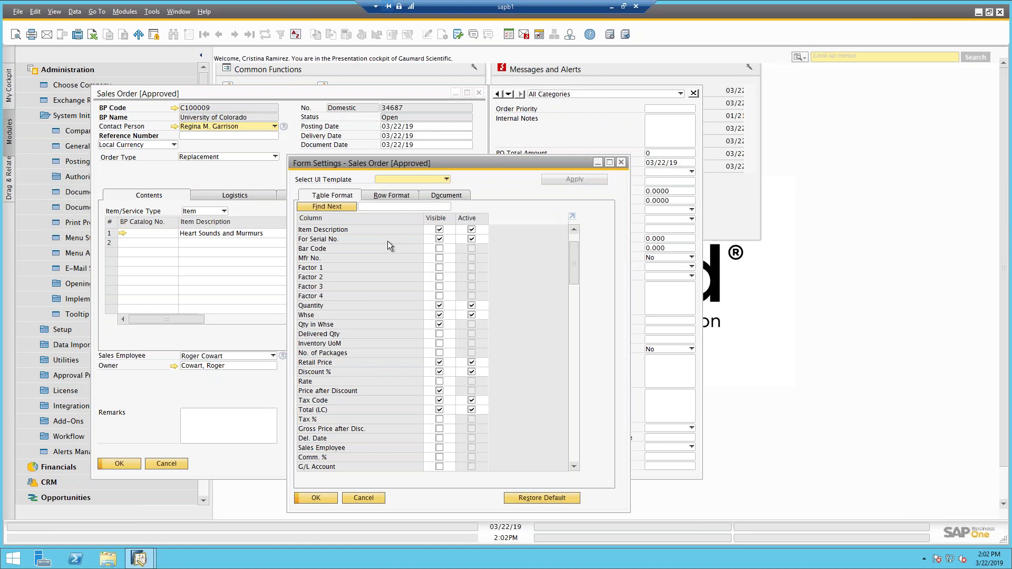
pyautogui.scroll(2, 443, 290)
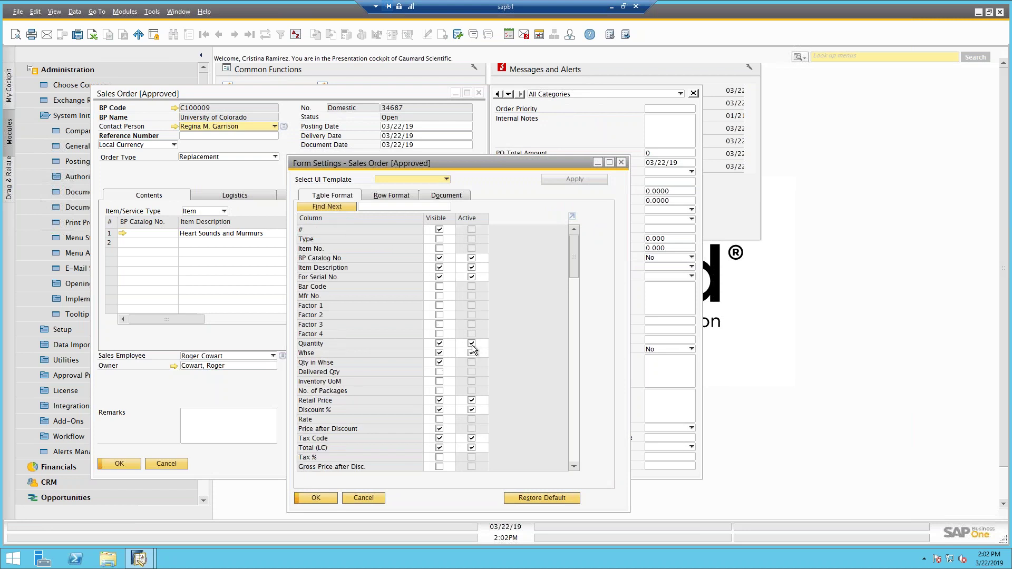
# Hide a column near the end of the sales order's Table Format list, and save the form settings.
pyautogui.click(440, 343)
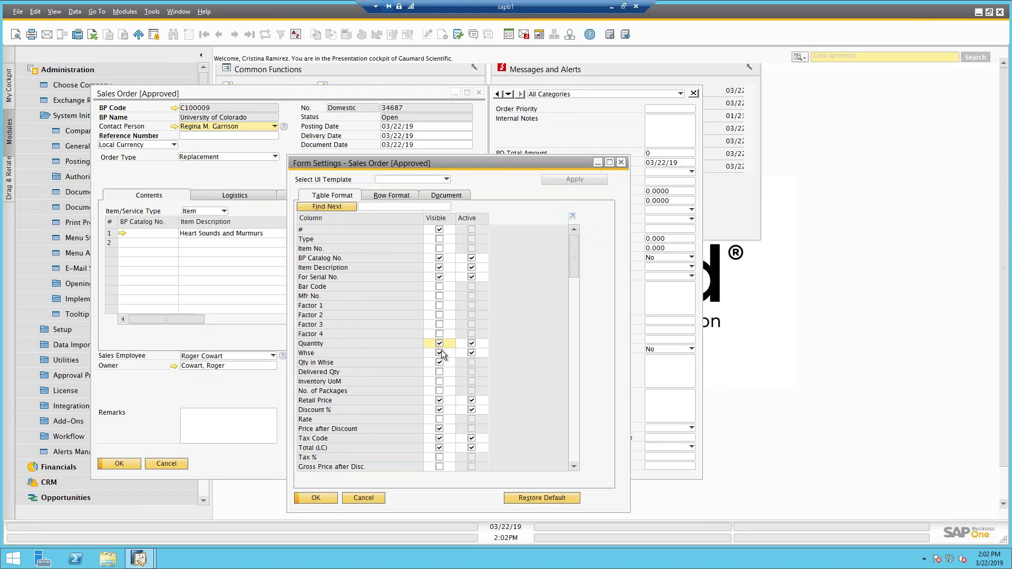
pyautogui.moveTo(571, 272); pyautogui.dragTo(574, 469)
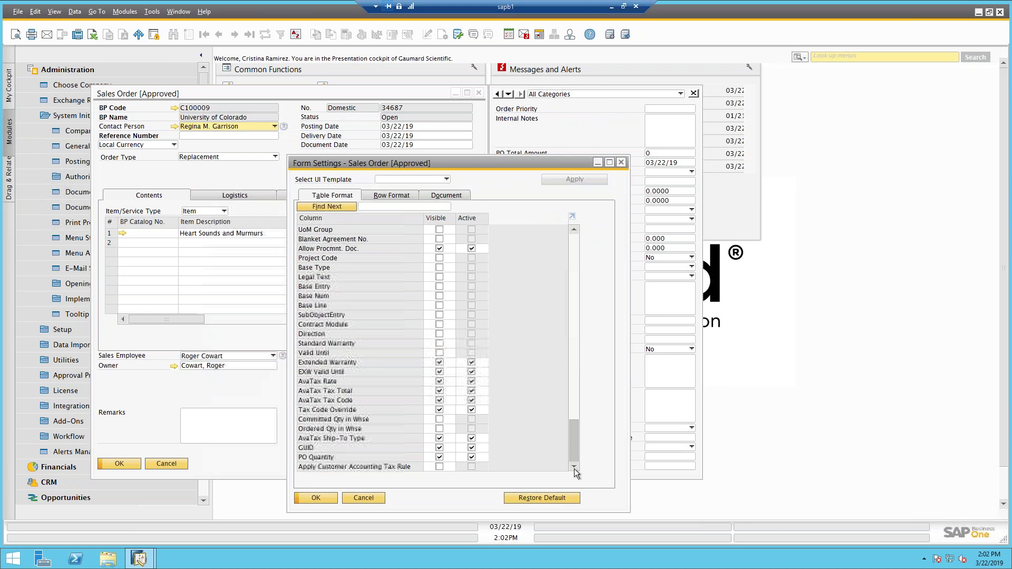
pyautogui.click(440, 454)
pyautogui.click(316, 496)
pyautogui.moveTo(195, 322); pyautogui.dragTo(169, 293)
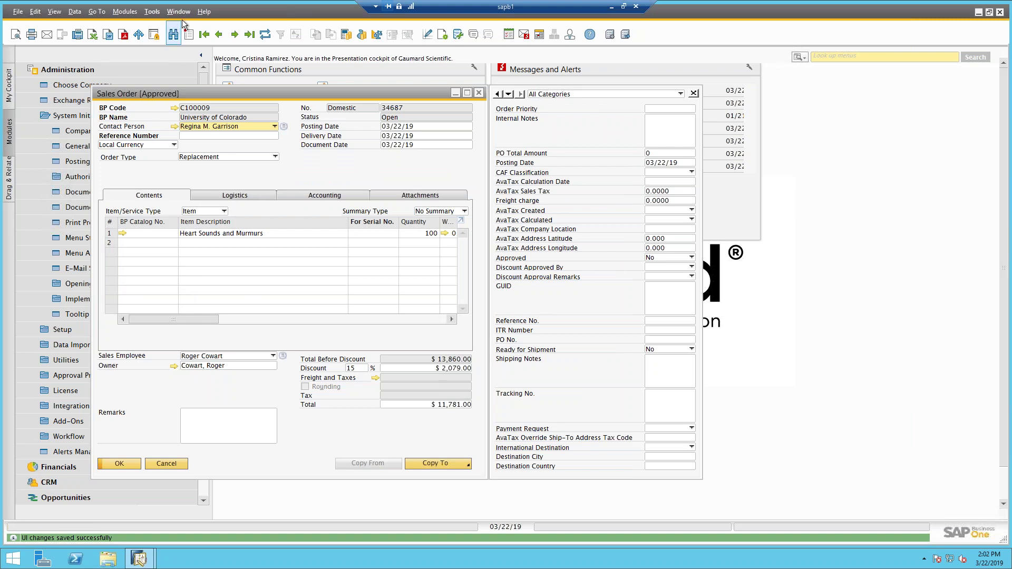
# Switch the sales order to UI Edit Mode again, and check the hide, disable and tab options offered for the item table.
pyautogui.click(152, 12)
pyautogui.click(182, 92)
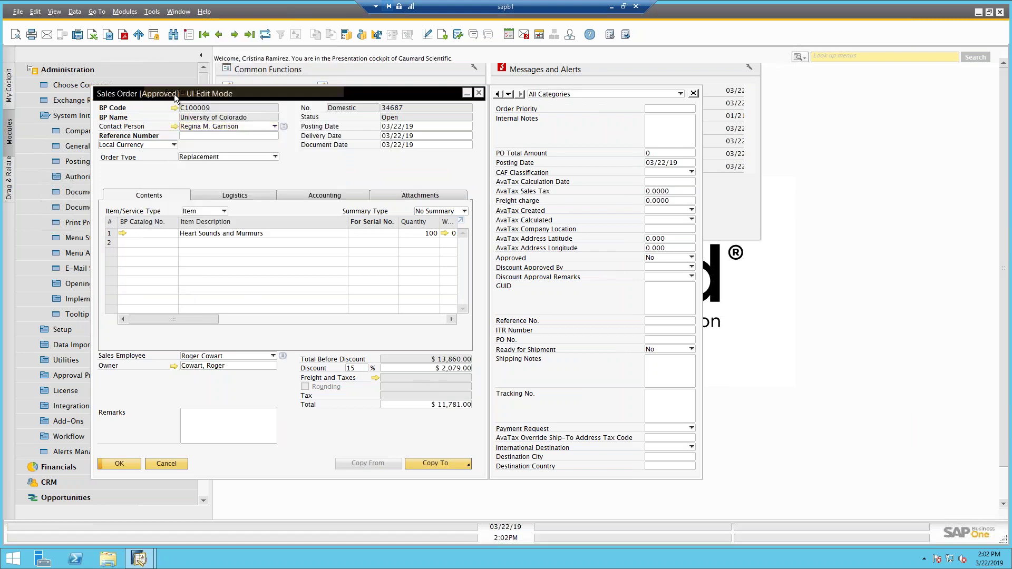
pyautogui.rightClick(306, 250)
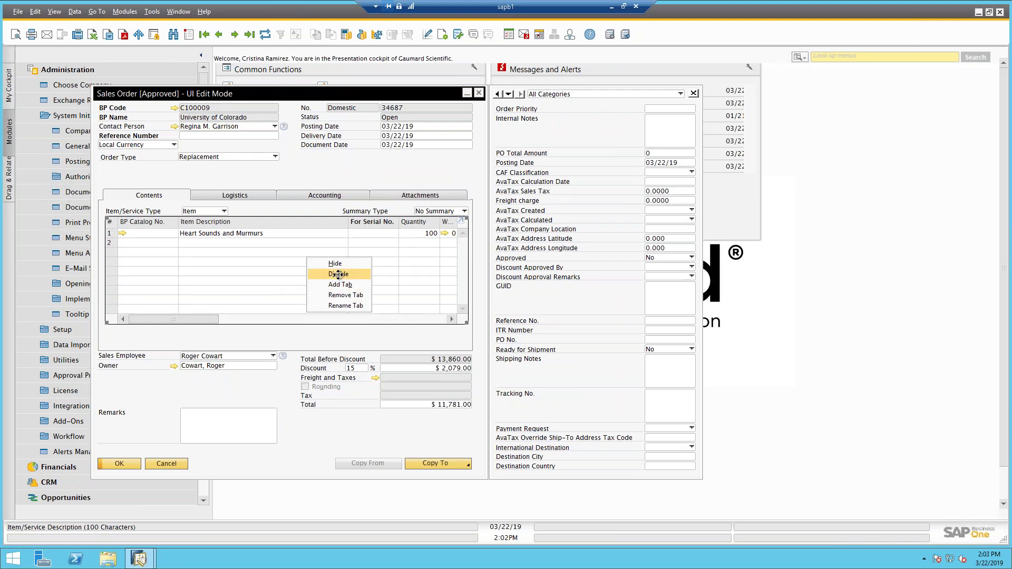
pyautogui.click(219, 220)
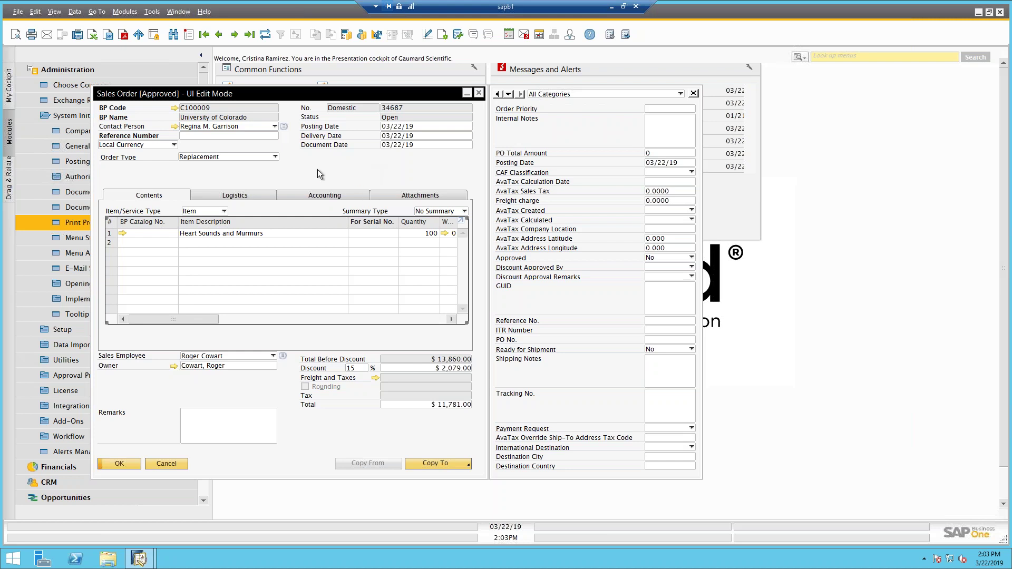
# Open the sales order's form settings in UI Edit Mode, and view the UI Elements and Table Format lists.
pyautogui.click(442, 34)
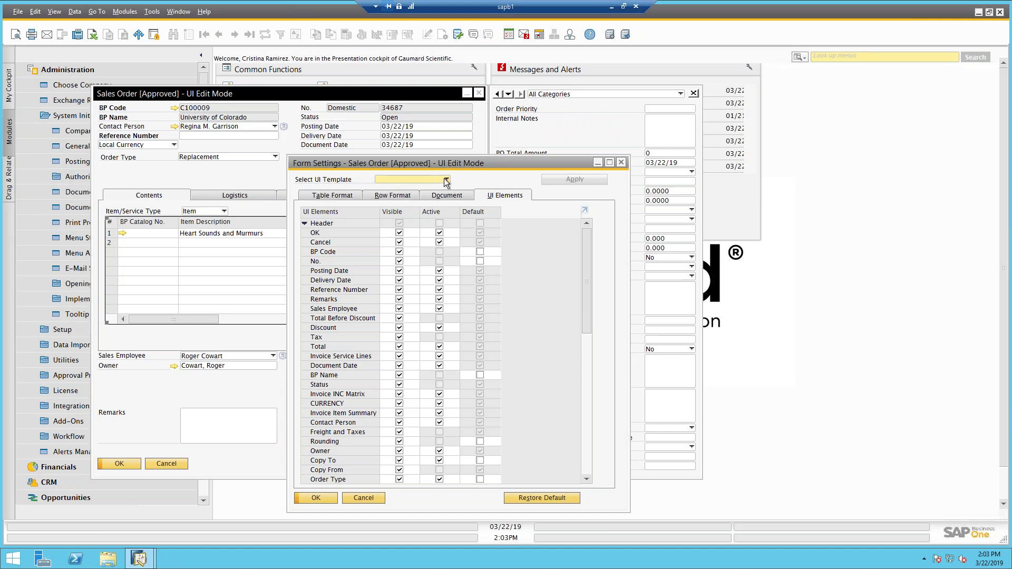
pyautogui.click(72, 118)
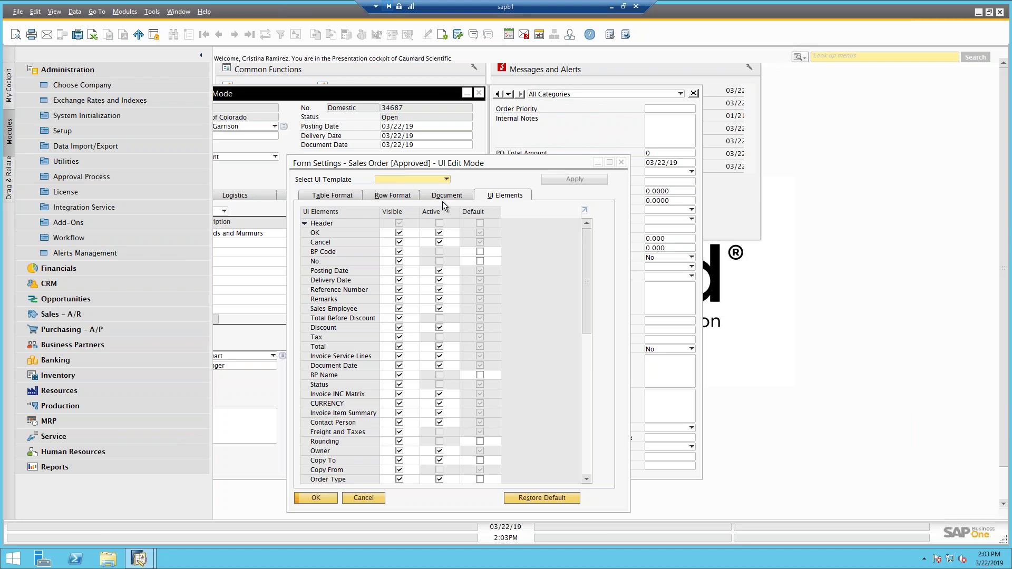
pyautogui.click(341, 193)
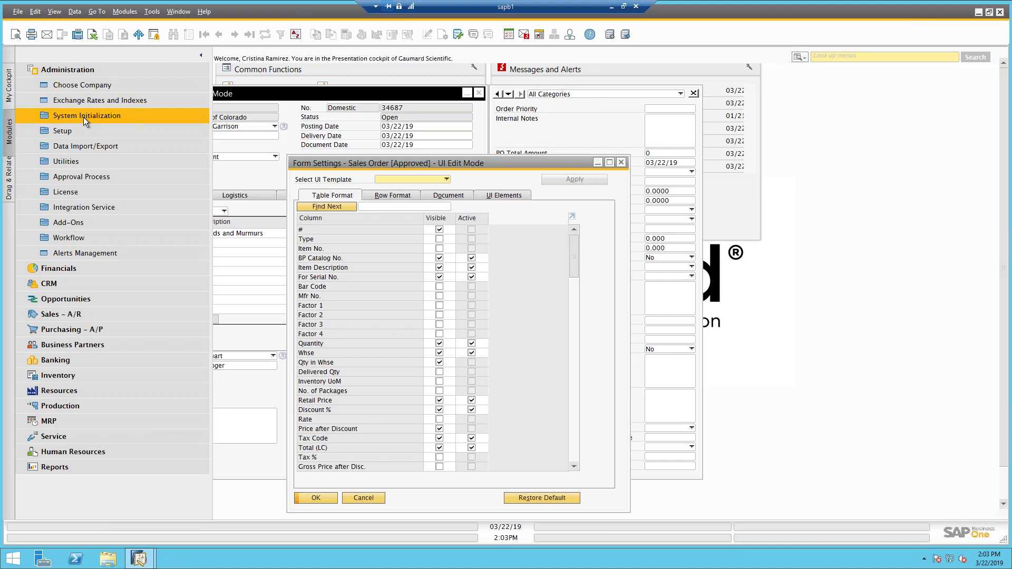
# Open the UI Configuration Template utility, and start editing the A/R Invoice form UI of the US_SIMPLE template.
pyautogui.click(77, 160)
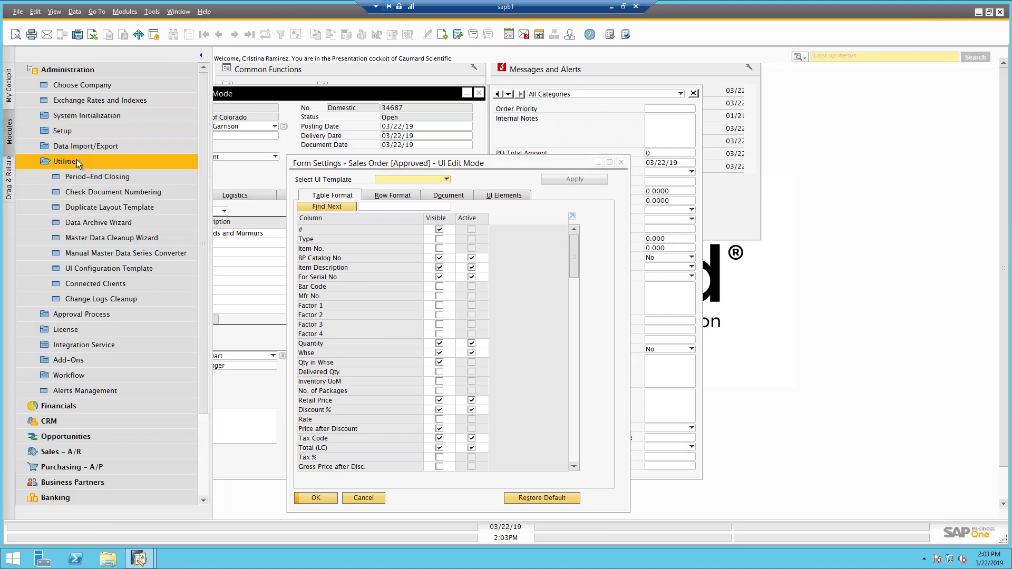
pyautogui.click(108, 270)
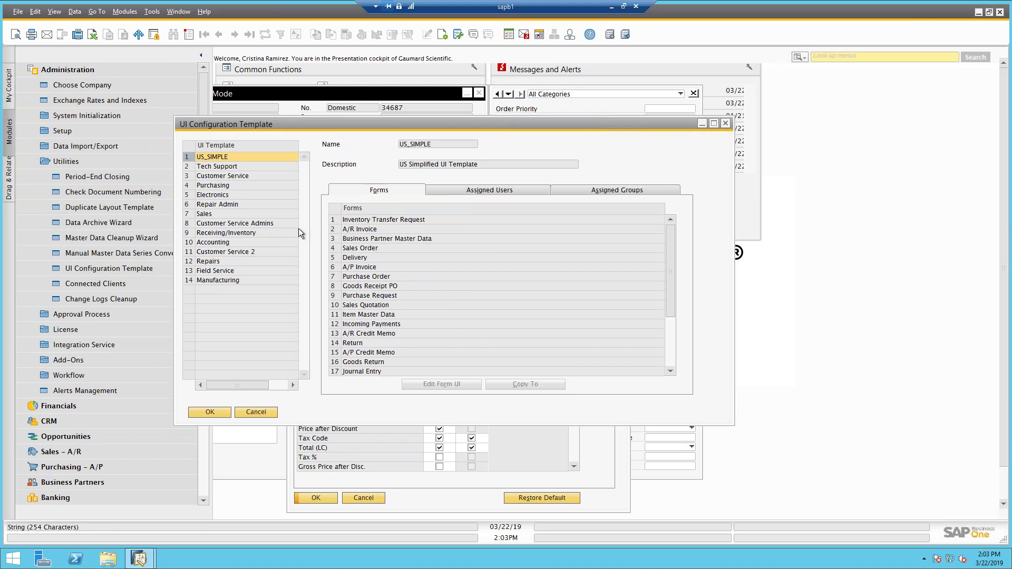
pyautogui.click(334, 232)
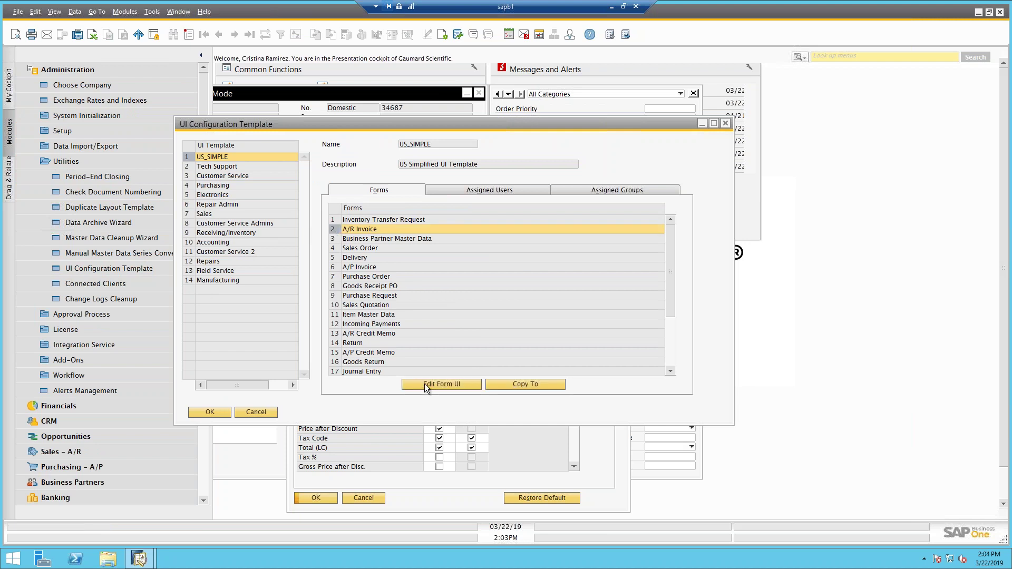
pyautogui.click(440, 381)
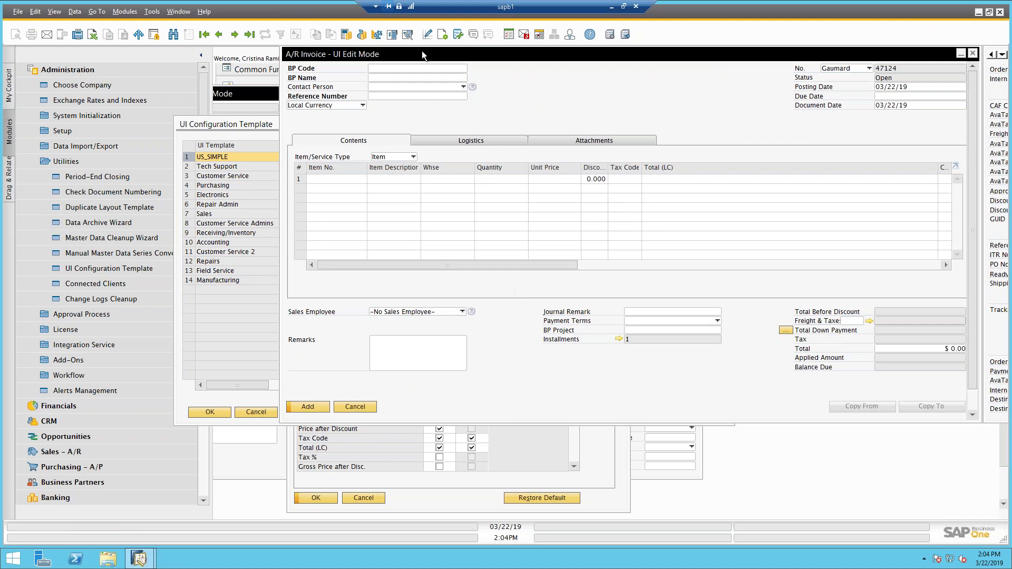
# View the UI Elements and Table Format settings of the A/R Invoice form, and close them.
pyautogui.click(443, 35)
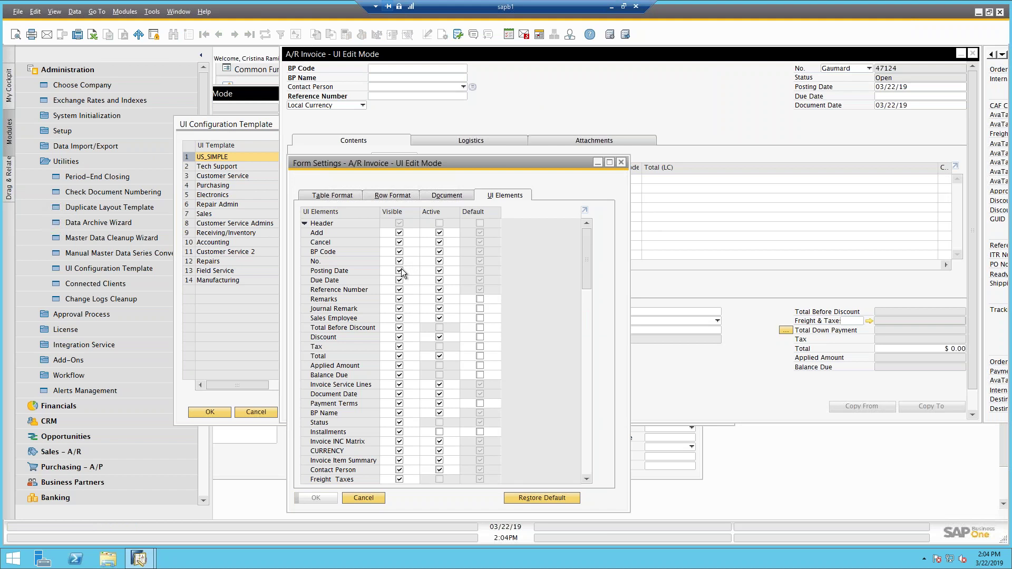
pyautogui.click(328, 193)
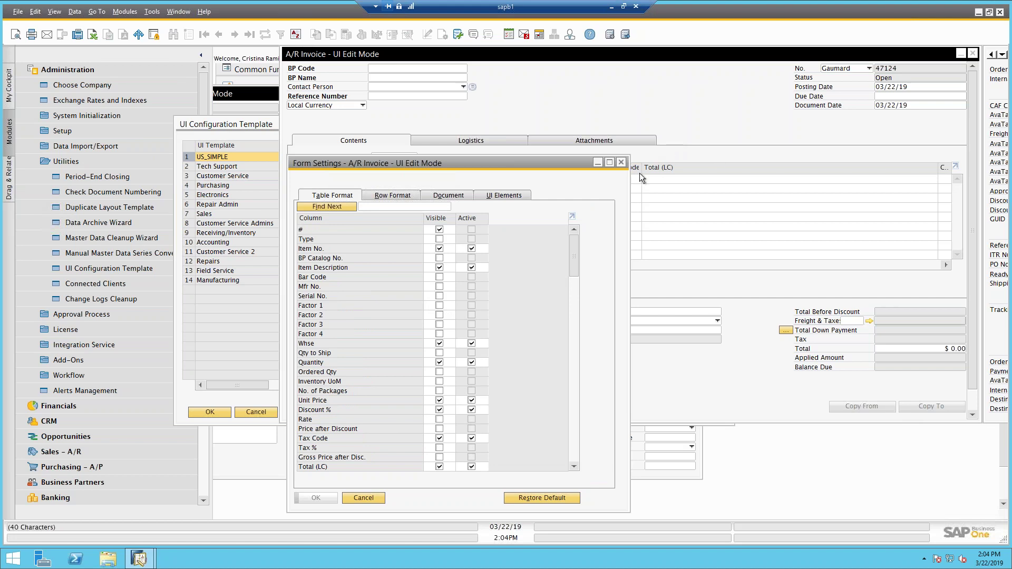
pyautogui.click(620, 163)
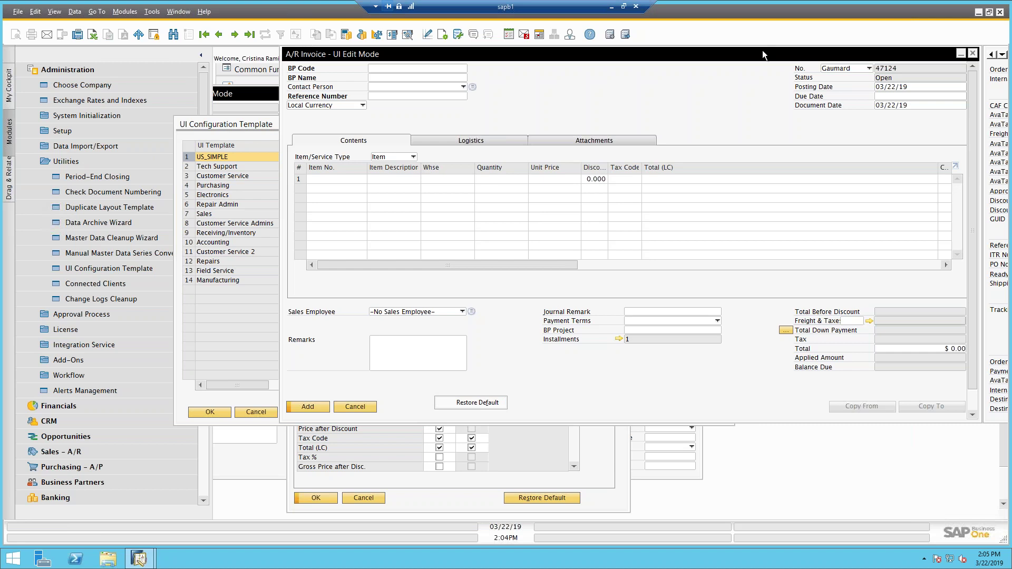
# Reposition the Restore Default button on the A/R Invoice form, and minimize the form.
pyautogui.hotkey('ctrl', 'shift', 'u')
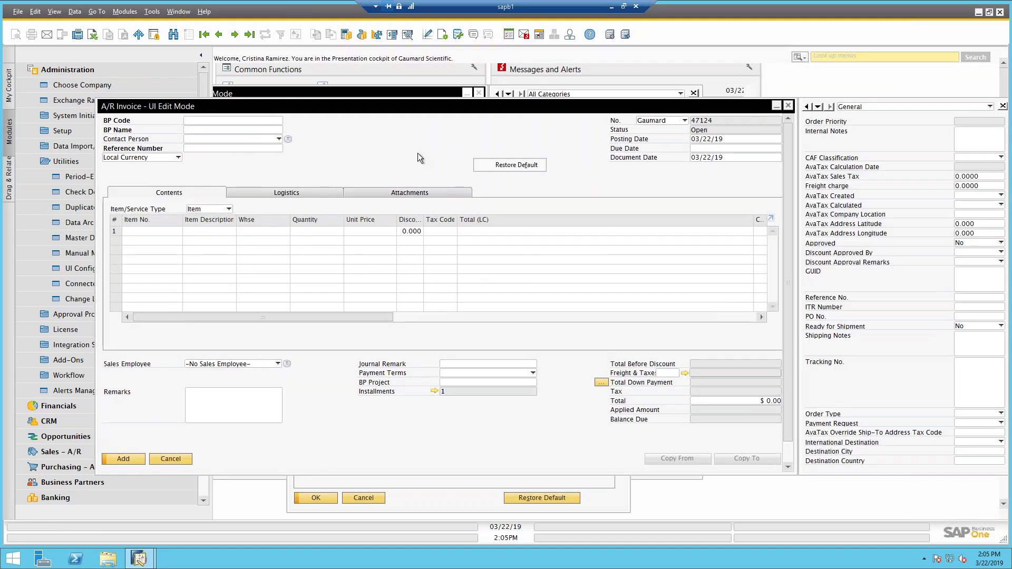
pyautogui.moveTo(475, 164); pyautogui.dragTo(409, 163)
pyautogui.click(379, 293)
pyautogui.click(473, 106)
pyautogui.click(477, 96)
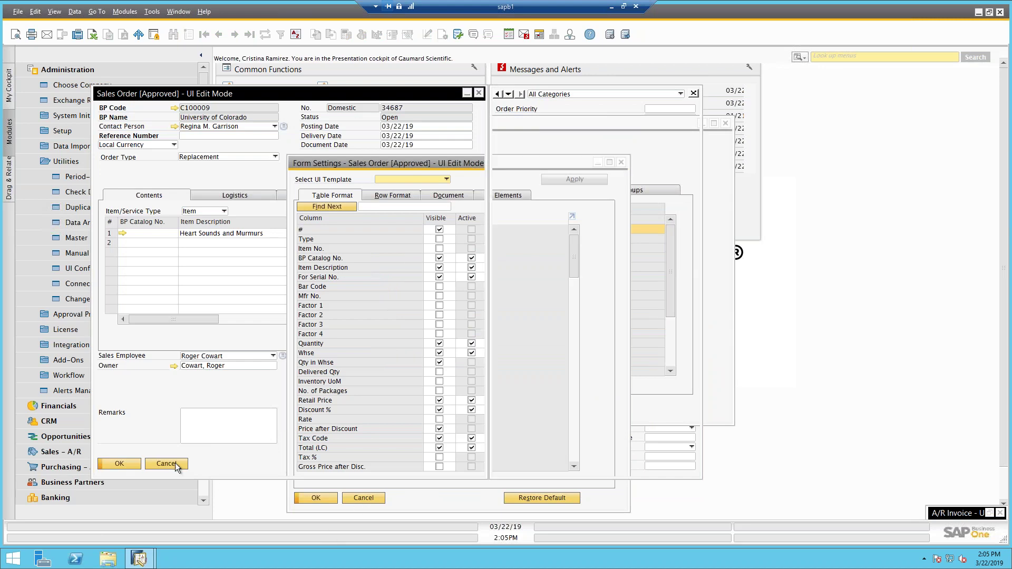
# Cancel the sales order's form settings, and close the sales order that is in UI Edit Mode.
pyautogui.click(369, 498)
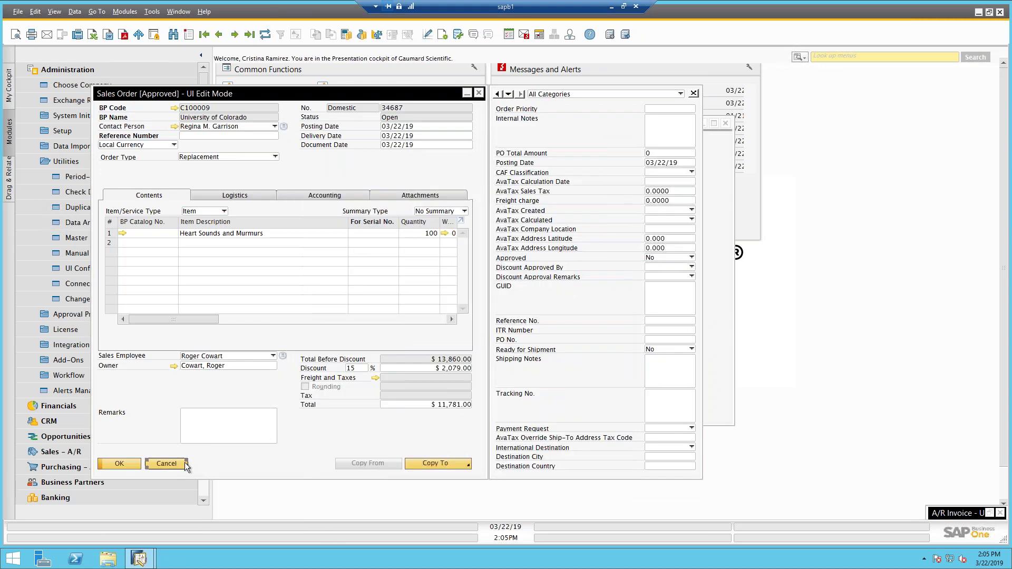
pyautogui.rightClick(429, 153)
pyautogui.click(438, 169)
pyautogui.click(479, 92)
# Open Business Partner Master Data from the Business Partners module, and display the last record.
pyautogui.click(827, 57)
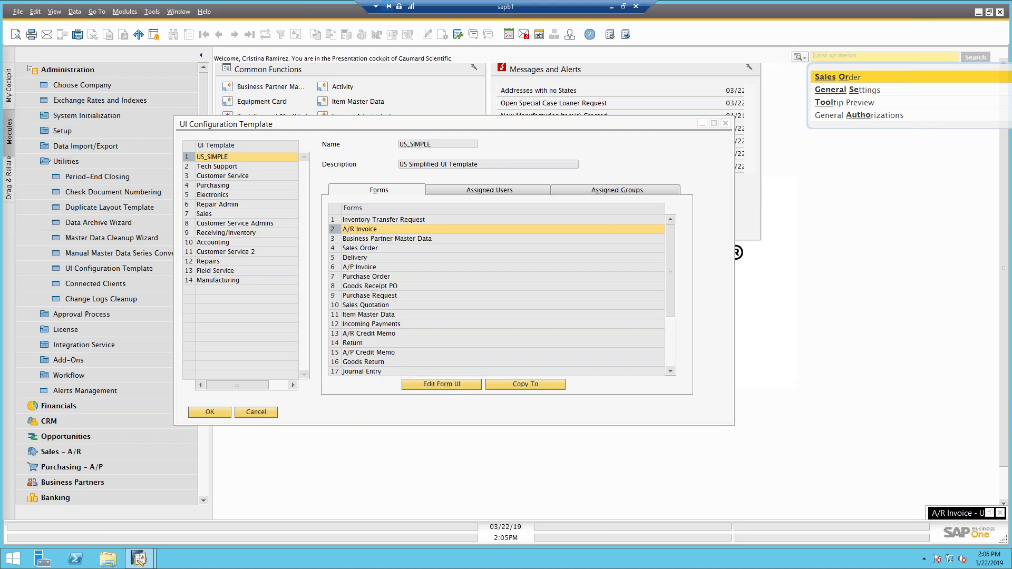
pyautogui.click(103, 72)
pyautogui.click(92, 162)
pyautogui.click(96, 176)
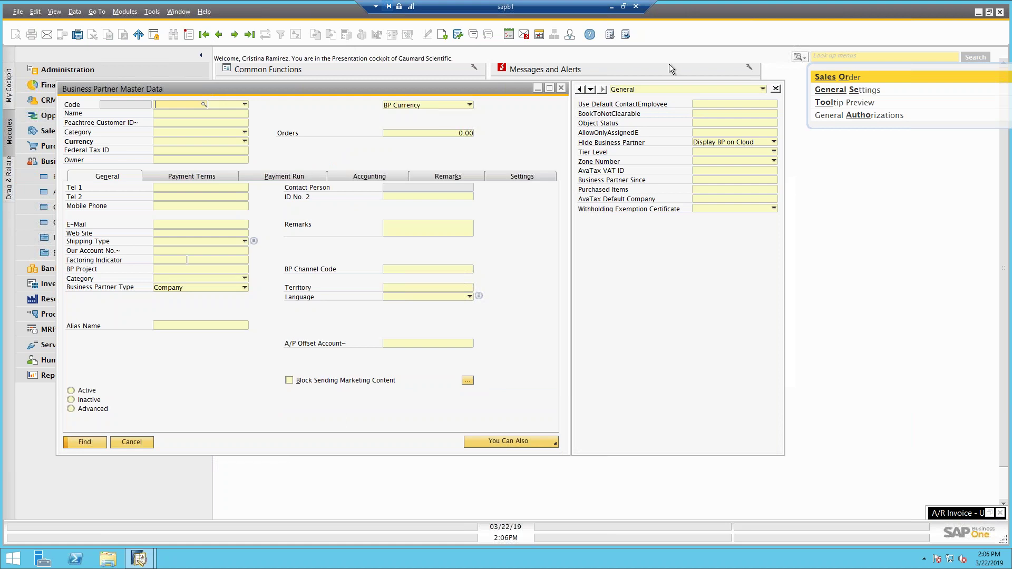
pyautogui.click(219, 34)
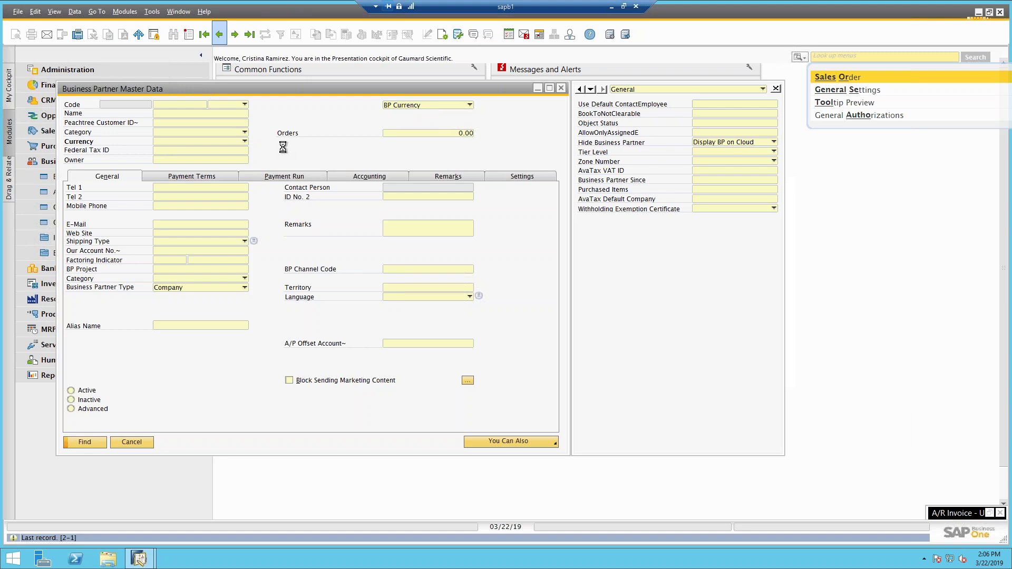
# Open the user-defined values lookup on the business partner's Name field, and cancel its Street selection query.
pyautogui.click(200, 152)
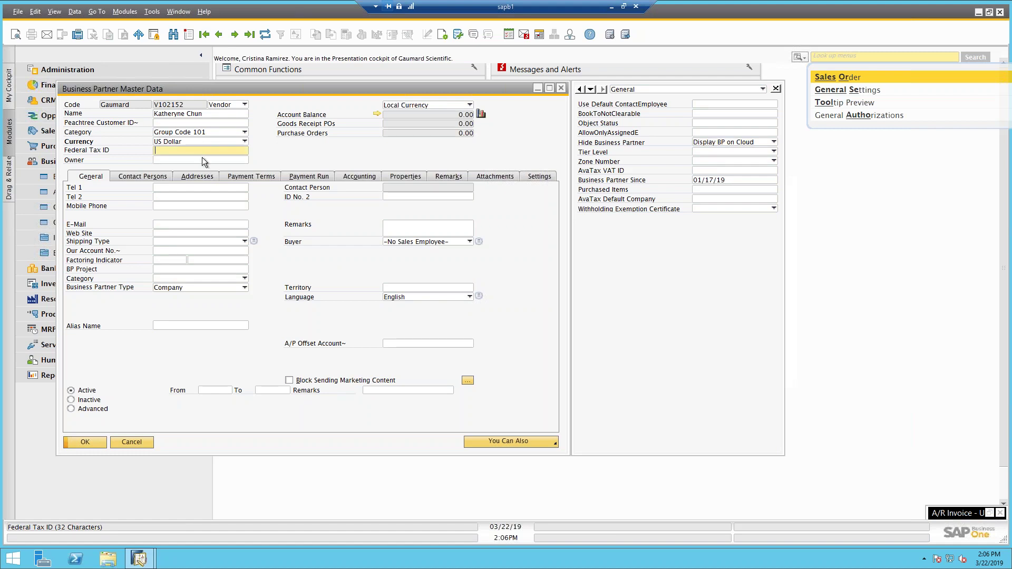
pyautogui.click(189, 187)
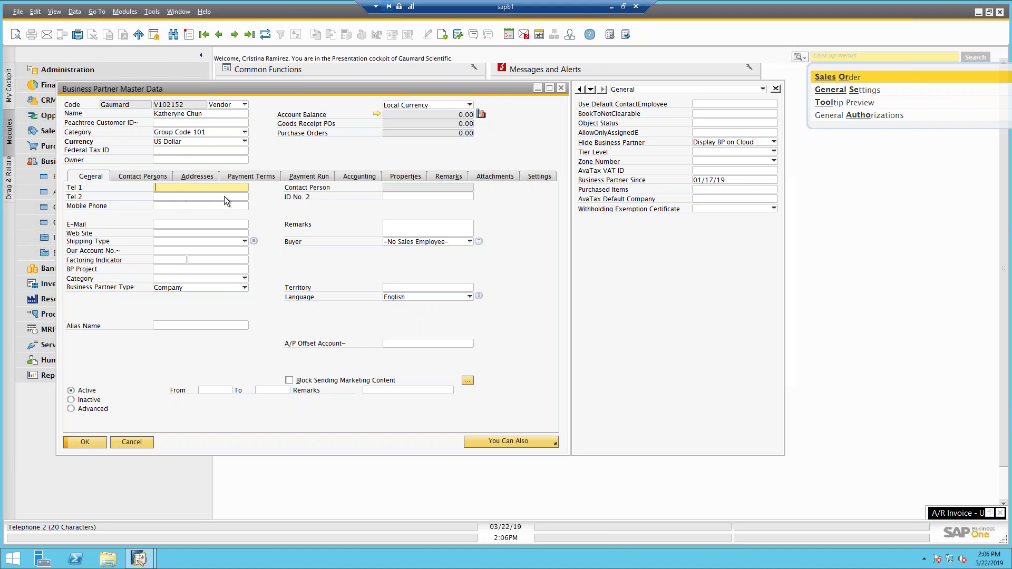
pyautogui.click(223, 112)
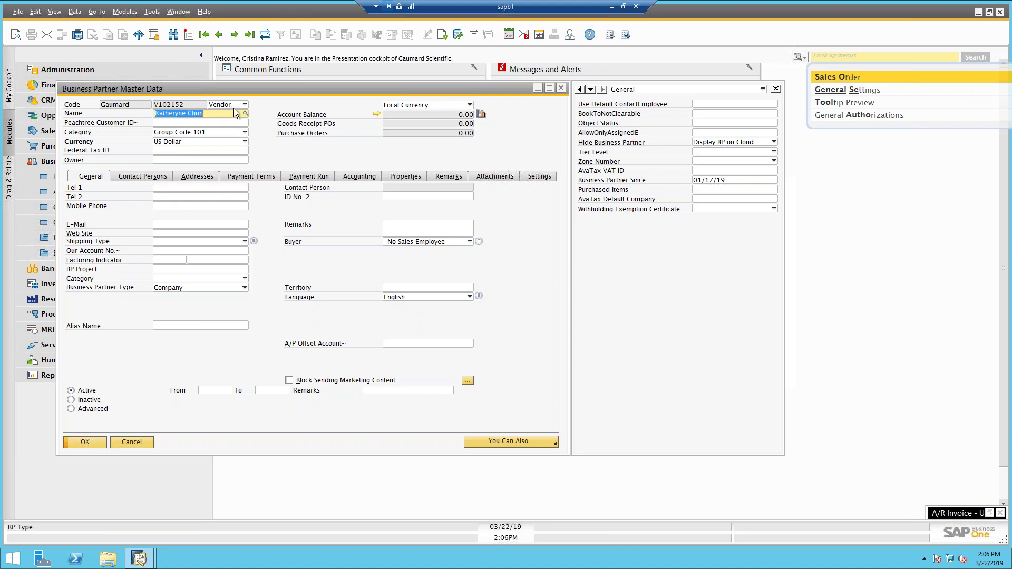
pyautogui.click(245, 114)
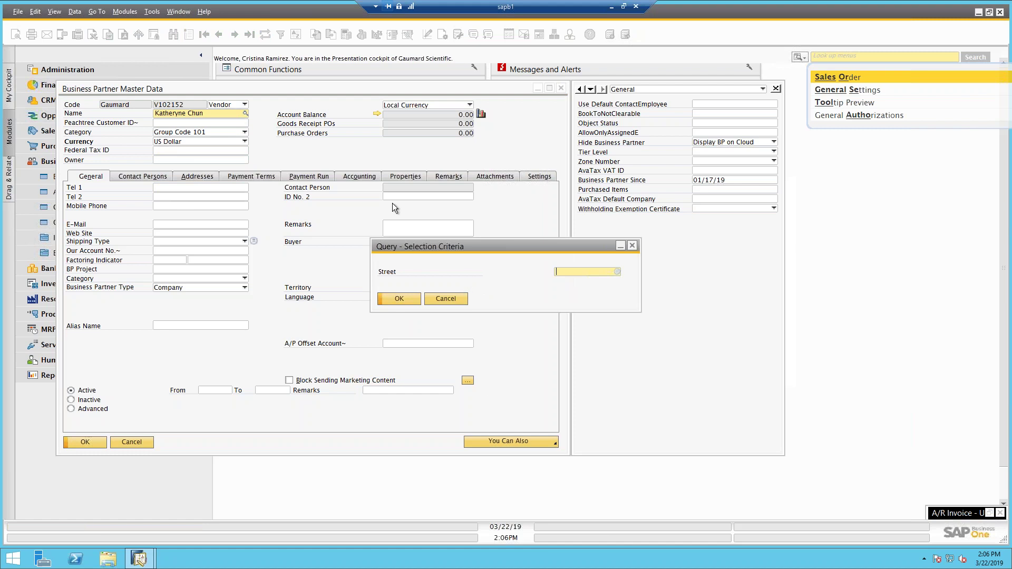
pyautogui.click(463, 301)
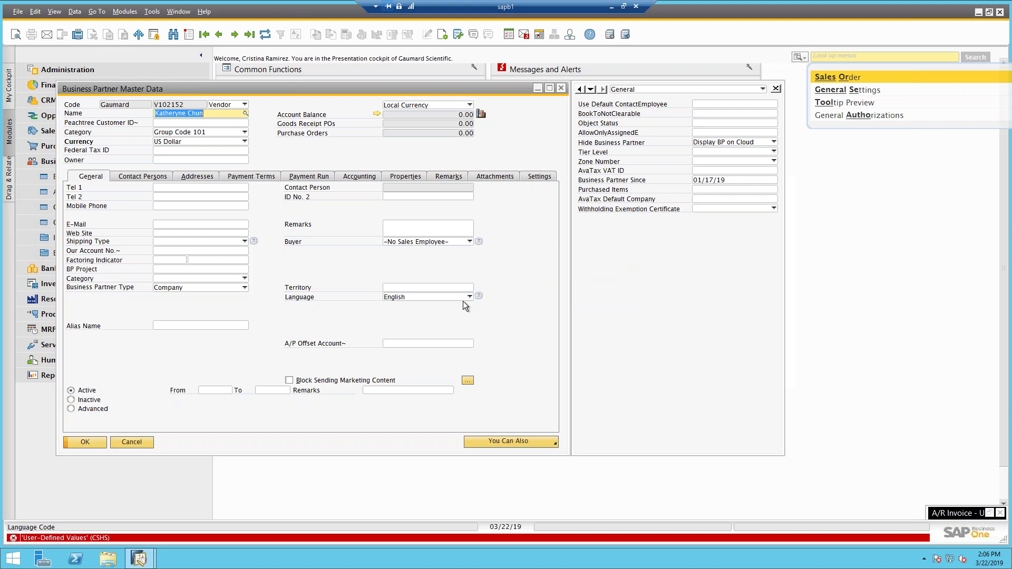